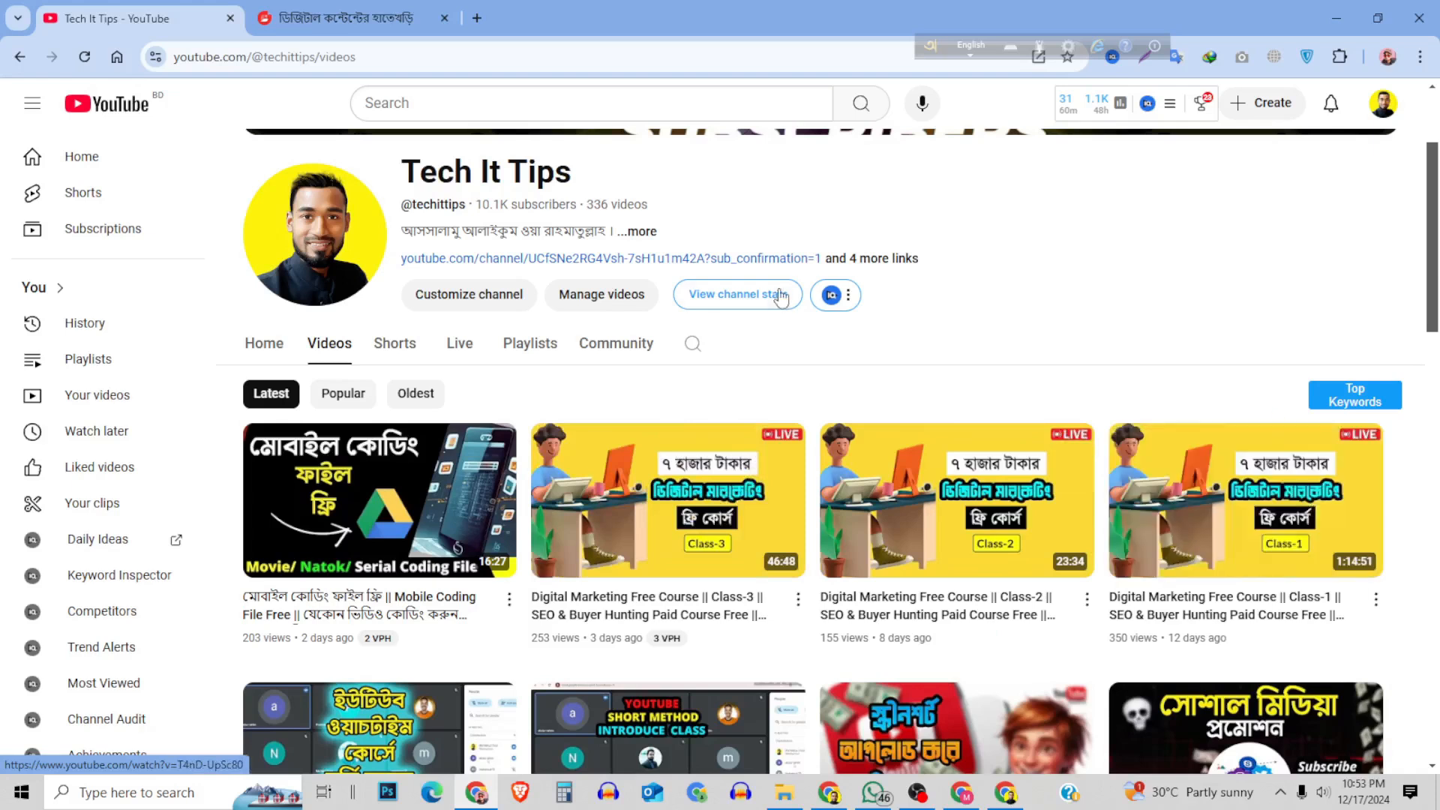
# Switch to YouTube Studio and examine the video's title, description, thumbnail, playlist, audience, tags and language settings, including the additional options.
pyautogui.click(1005, 792)
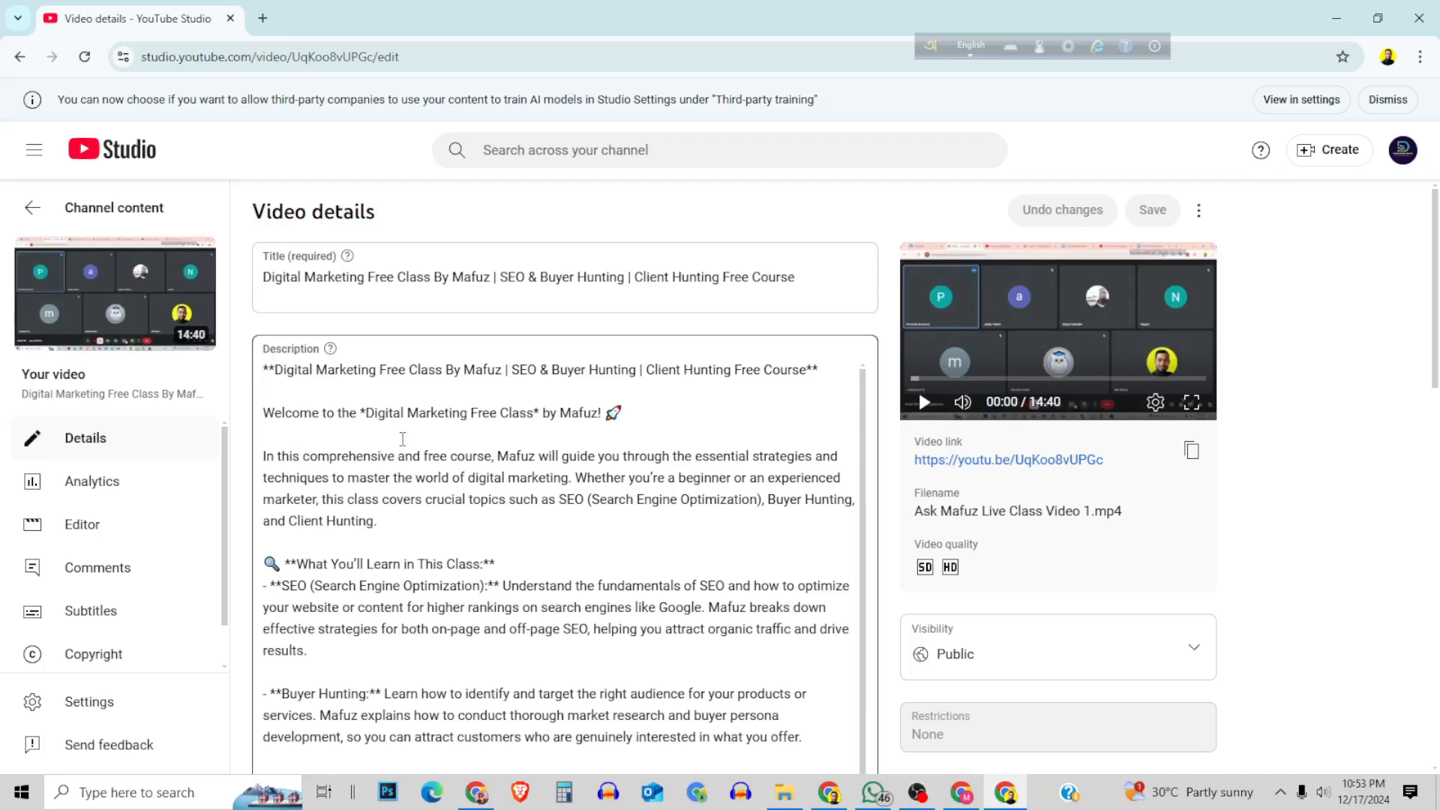
pyautogui.scroll(-1, 566, 492)
pyautogui.scroll(-1, 566, 493)
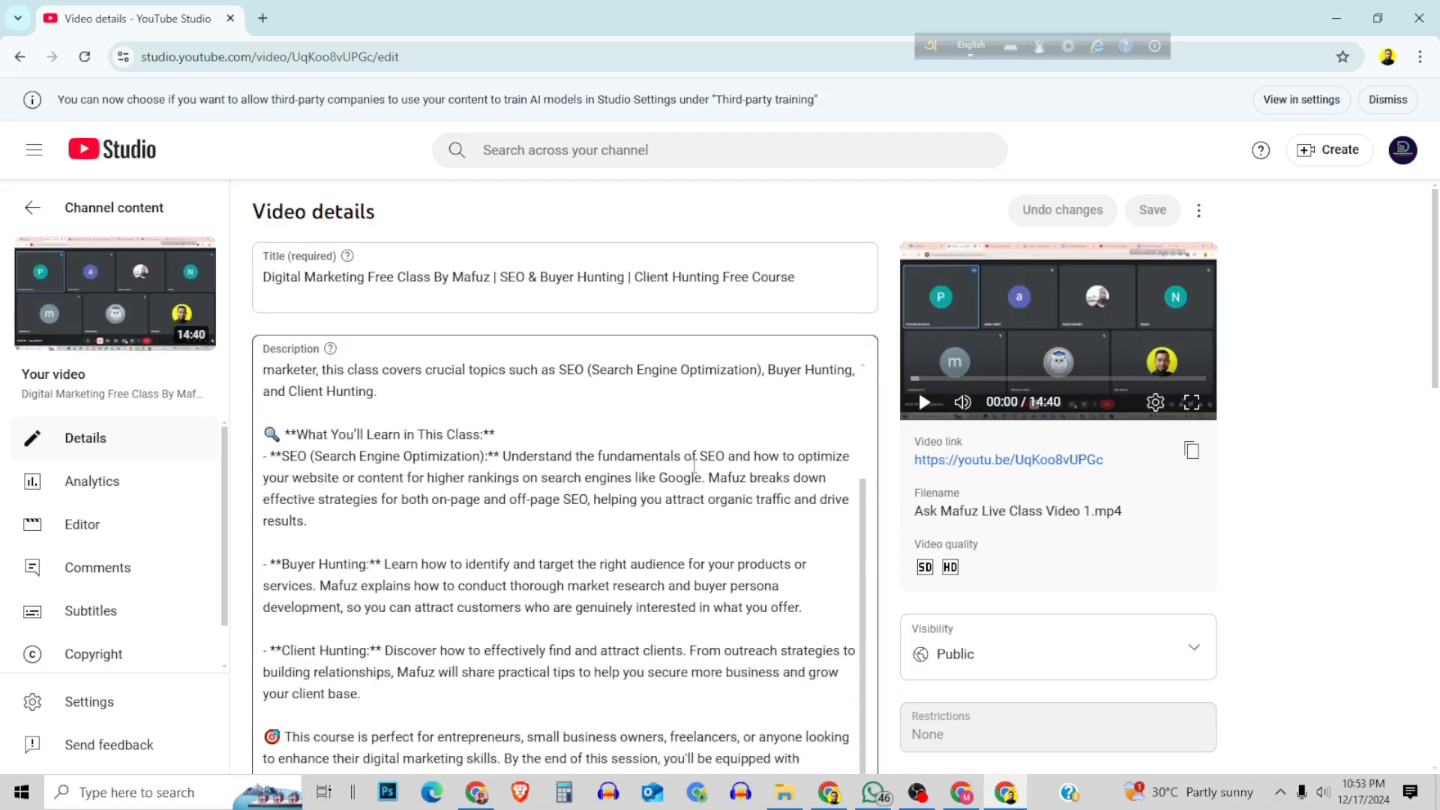
pyautogui.scroll(-10, 694, 464)
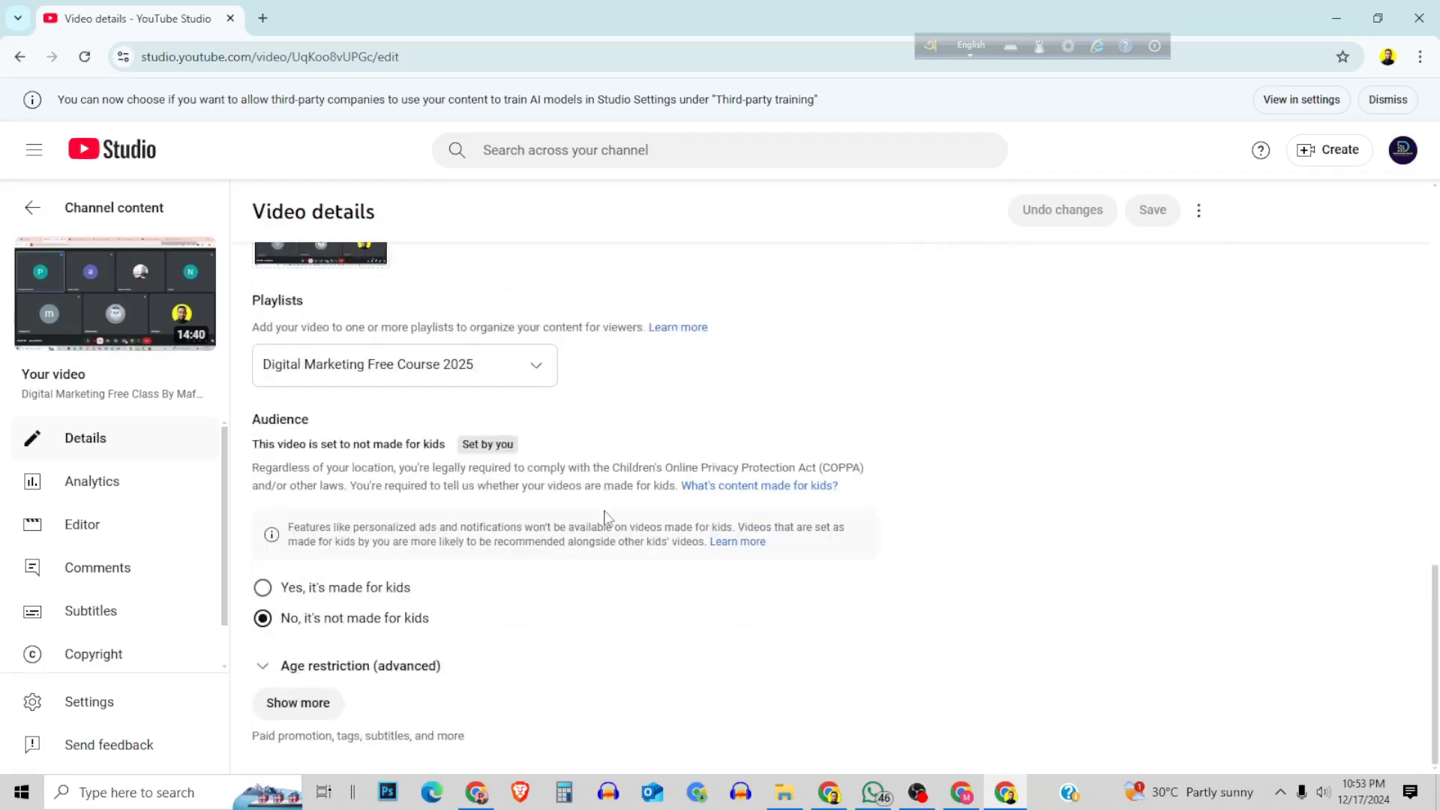
pyautogui.click(300, 703)
pyautogui.scroll(-10, 652, 435)
pyautogui.scroll(-6, 657, 444)
pyautogui.scroll(1, 653, 448)
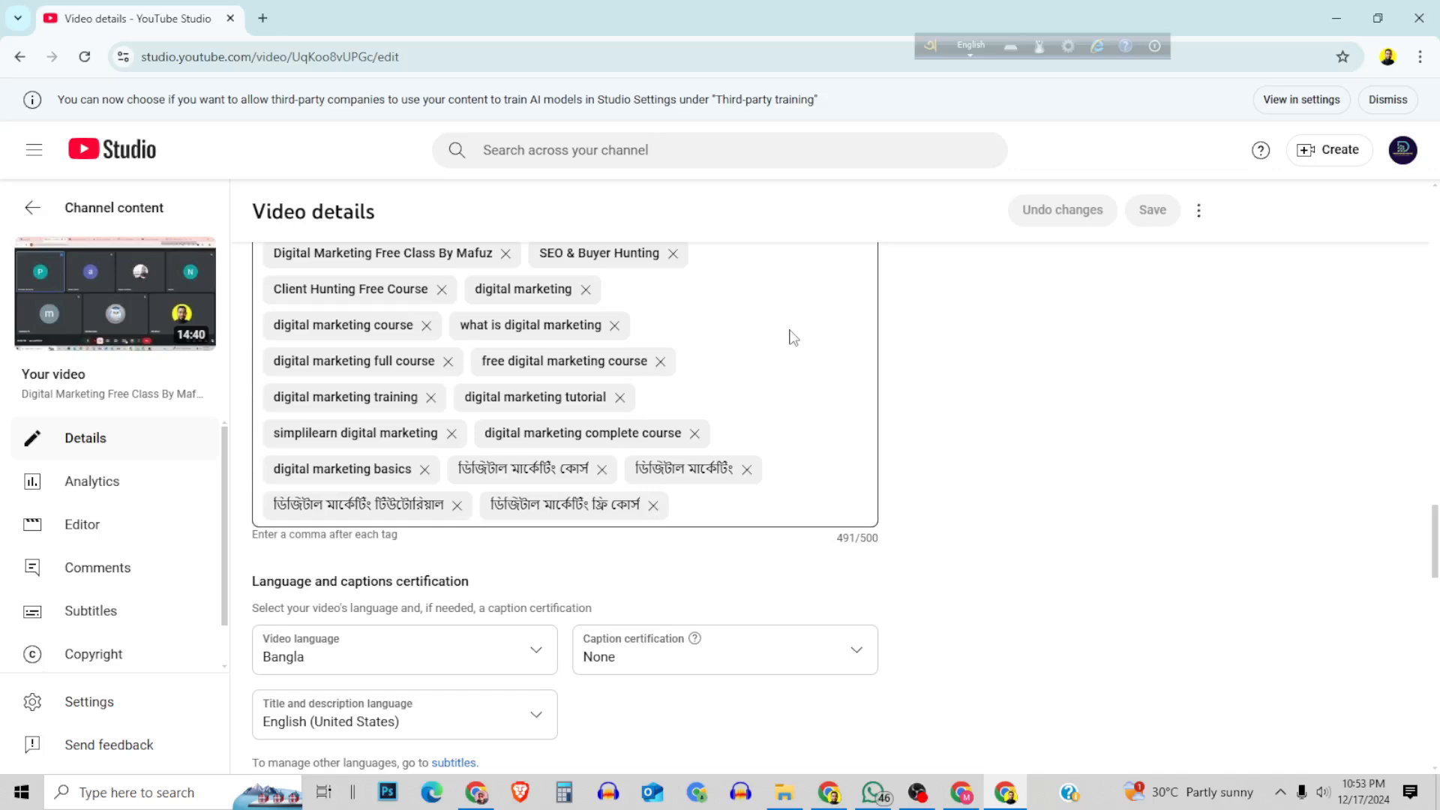
pyautogui.scroll(20, 793, 337)
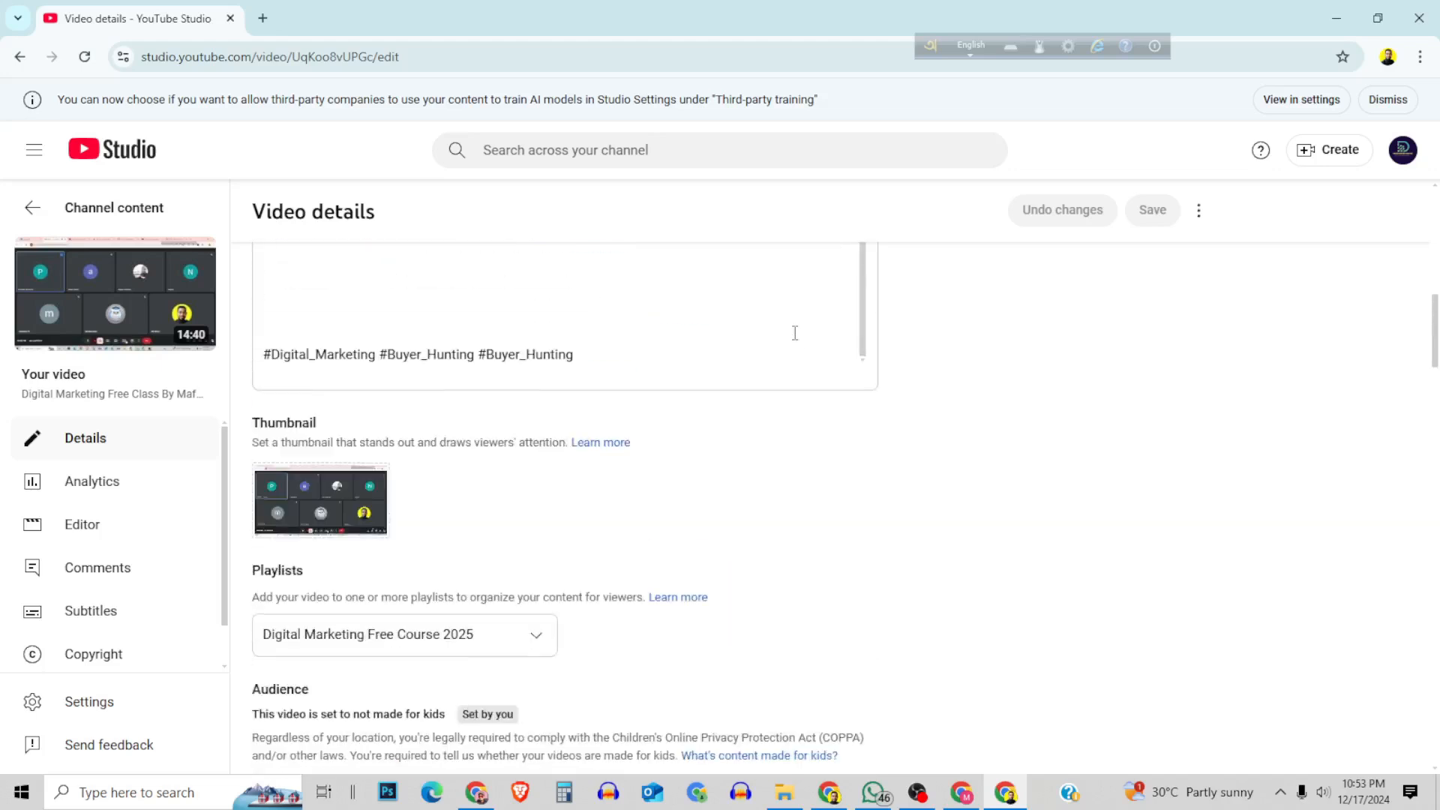
pyautogui.scroll(10, 795, 332)
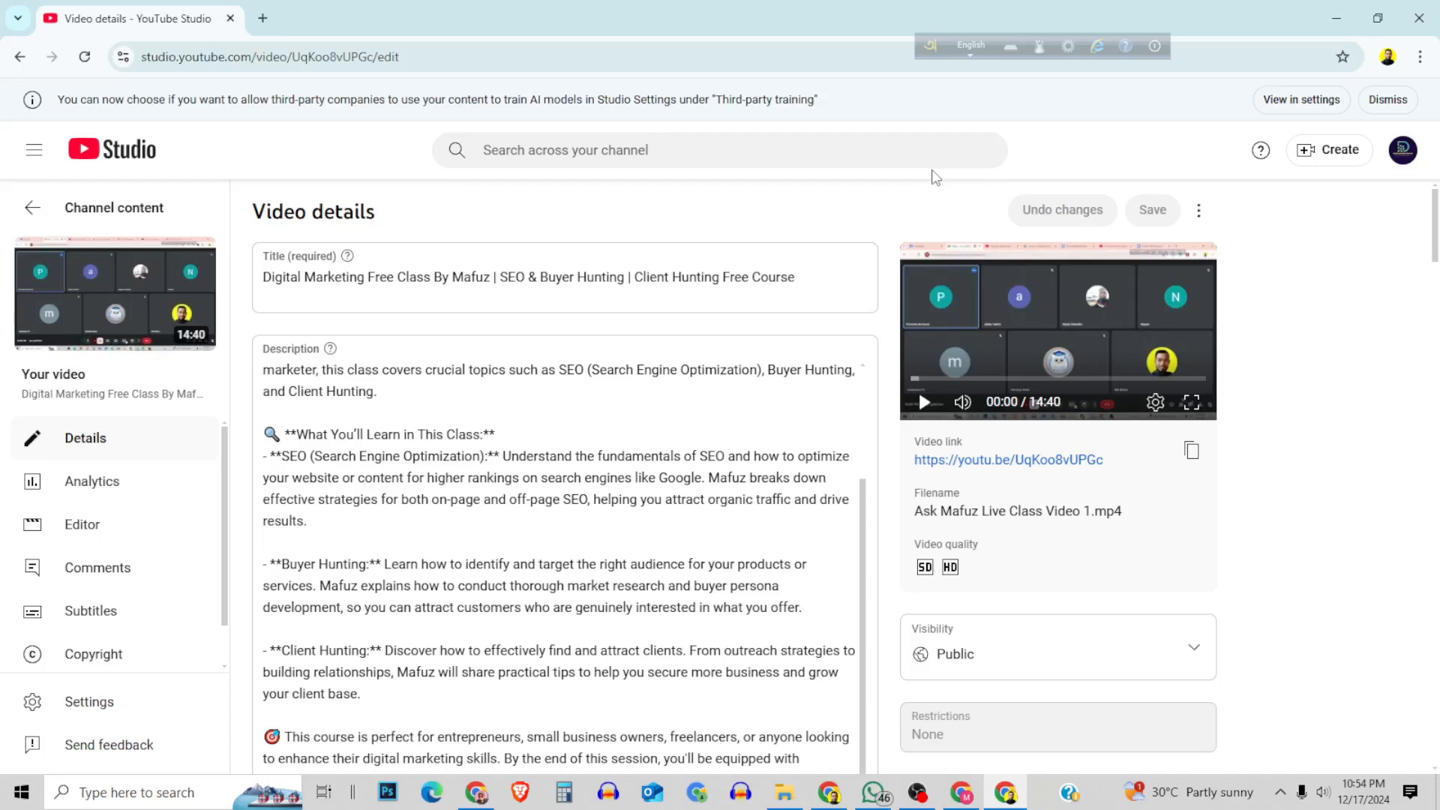
pyautogui.click(839, 798)
pyautogui.moveTo(872, 793)
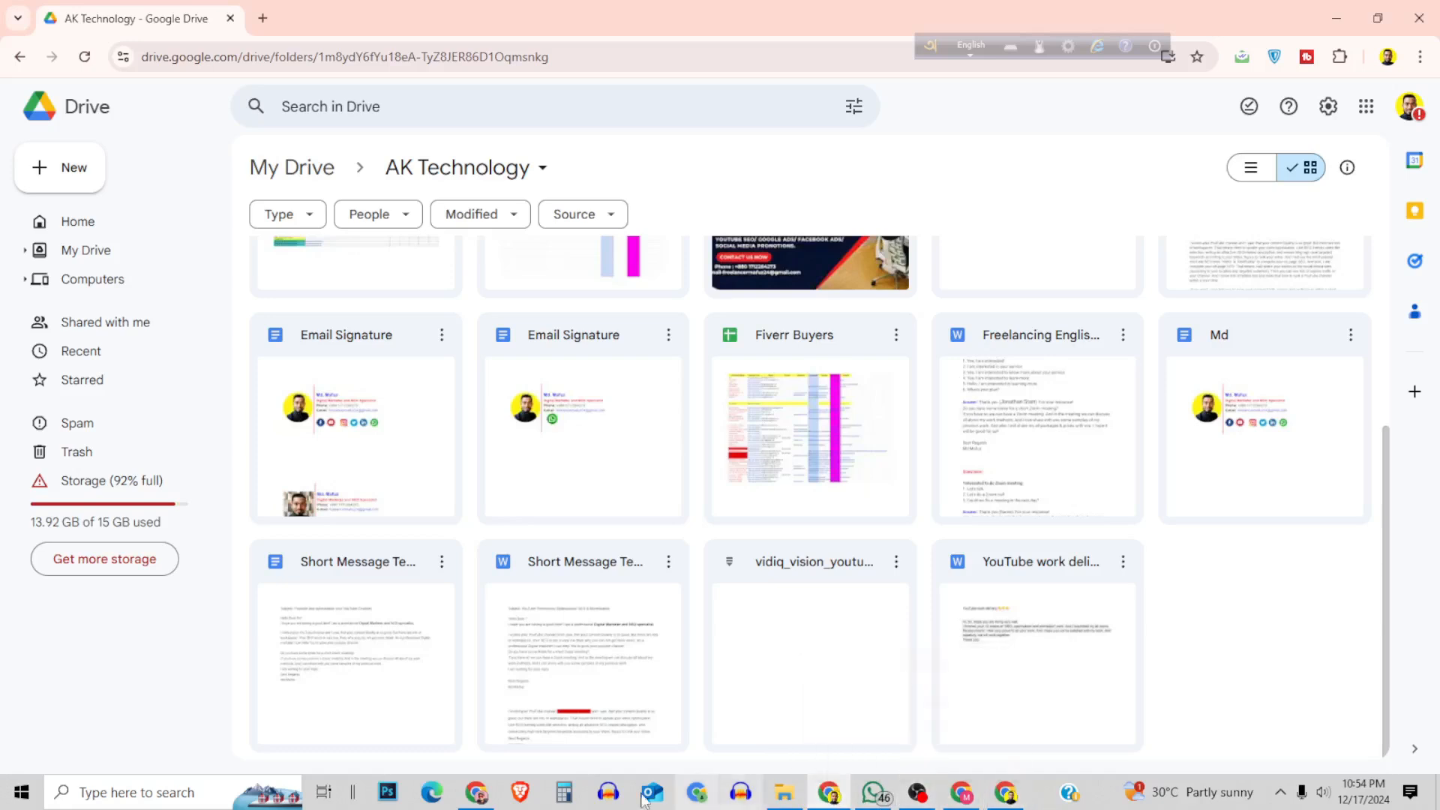
pyautogui.click(486, 794)
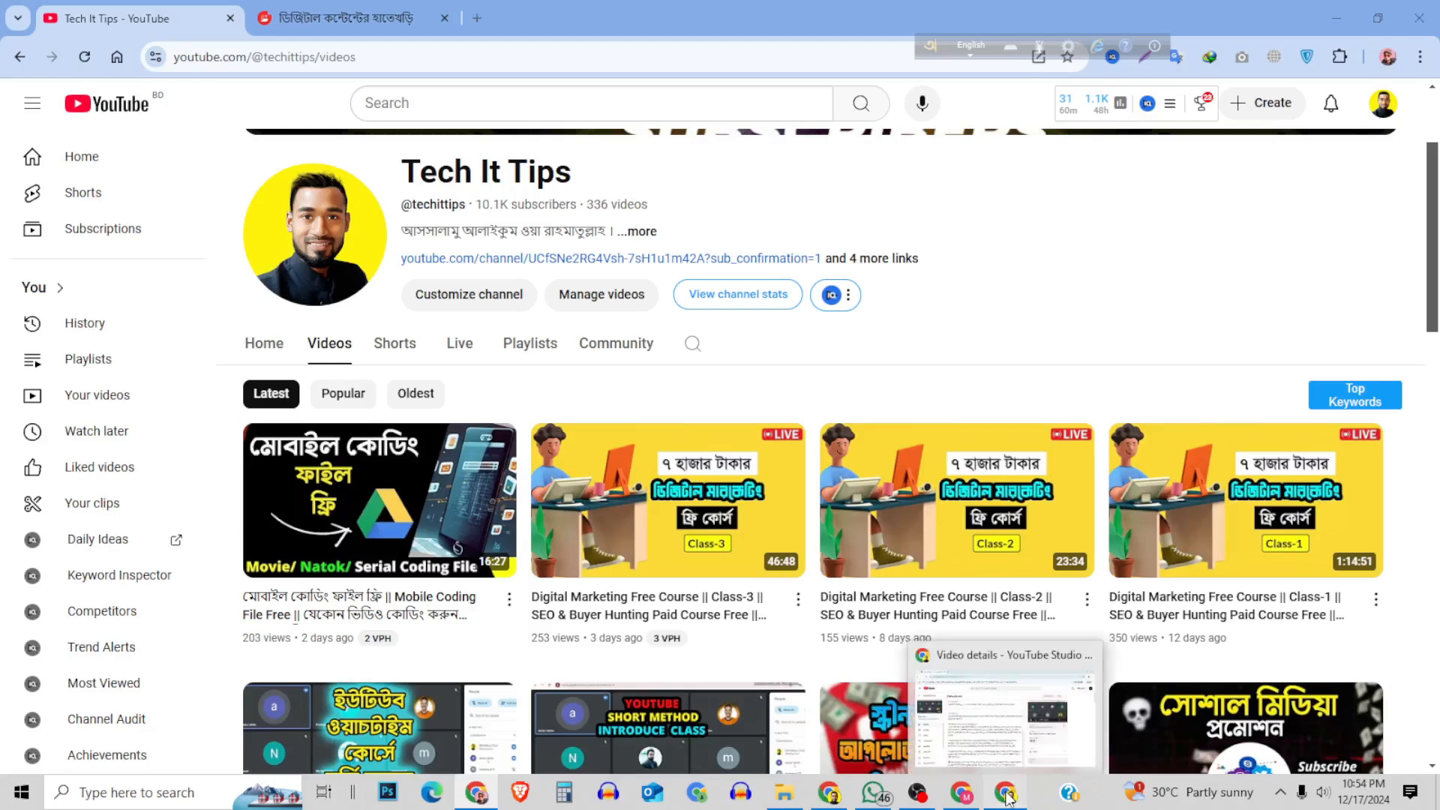
pyautogui.click(1001, 701)
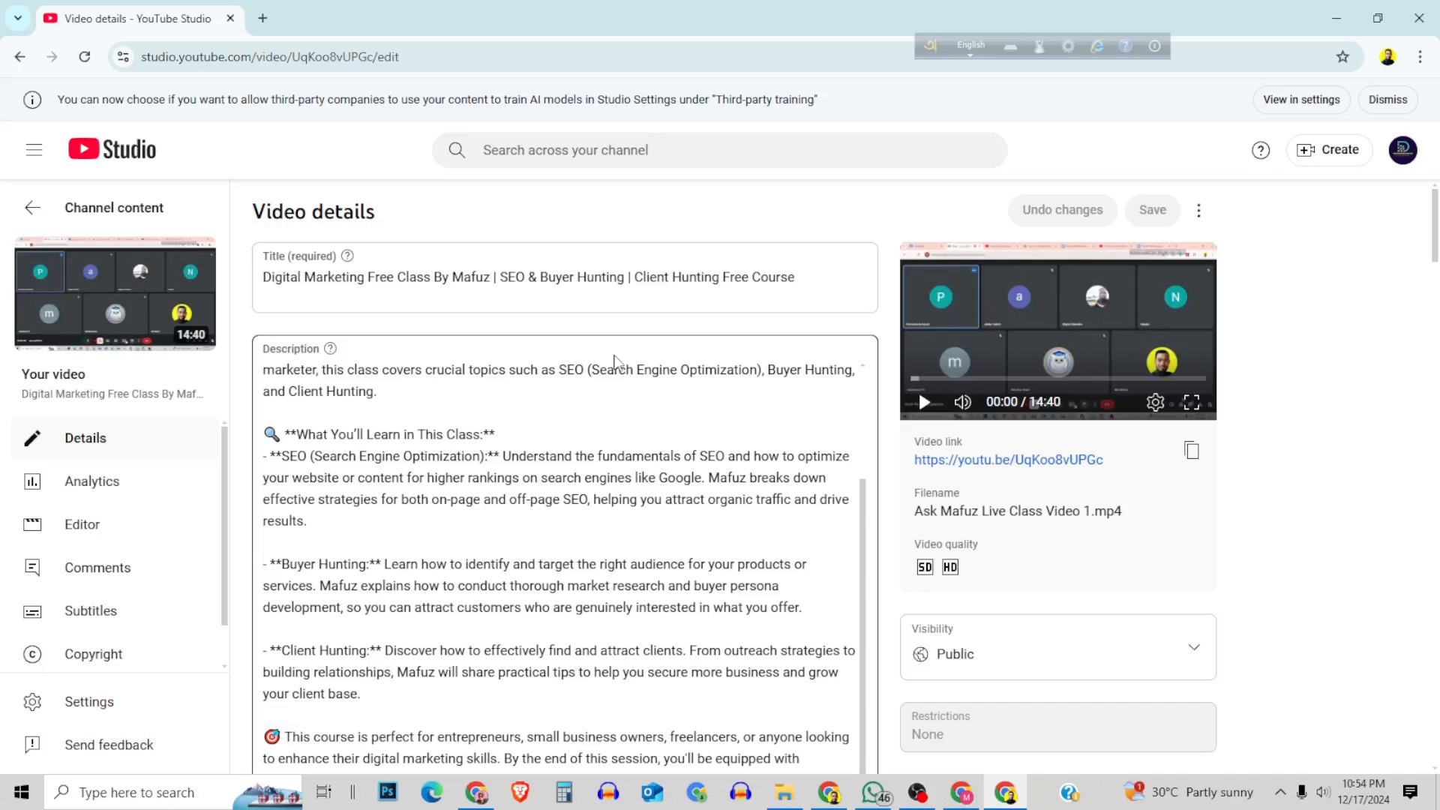
# Search Google for "tubebuddy chrome extension" in a new browser tab.
pyautogui.click(264, 18)
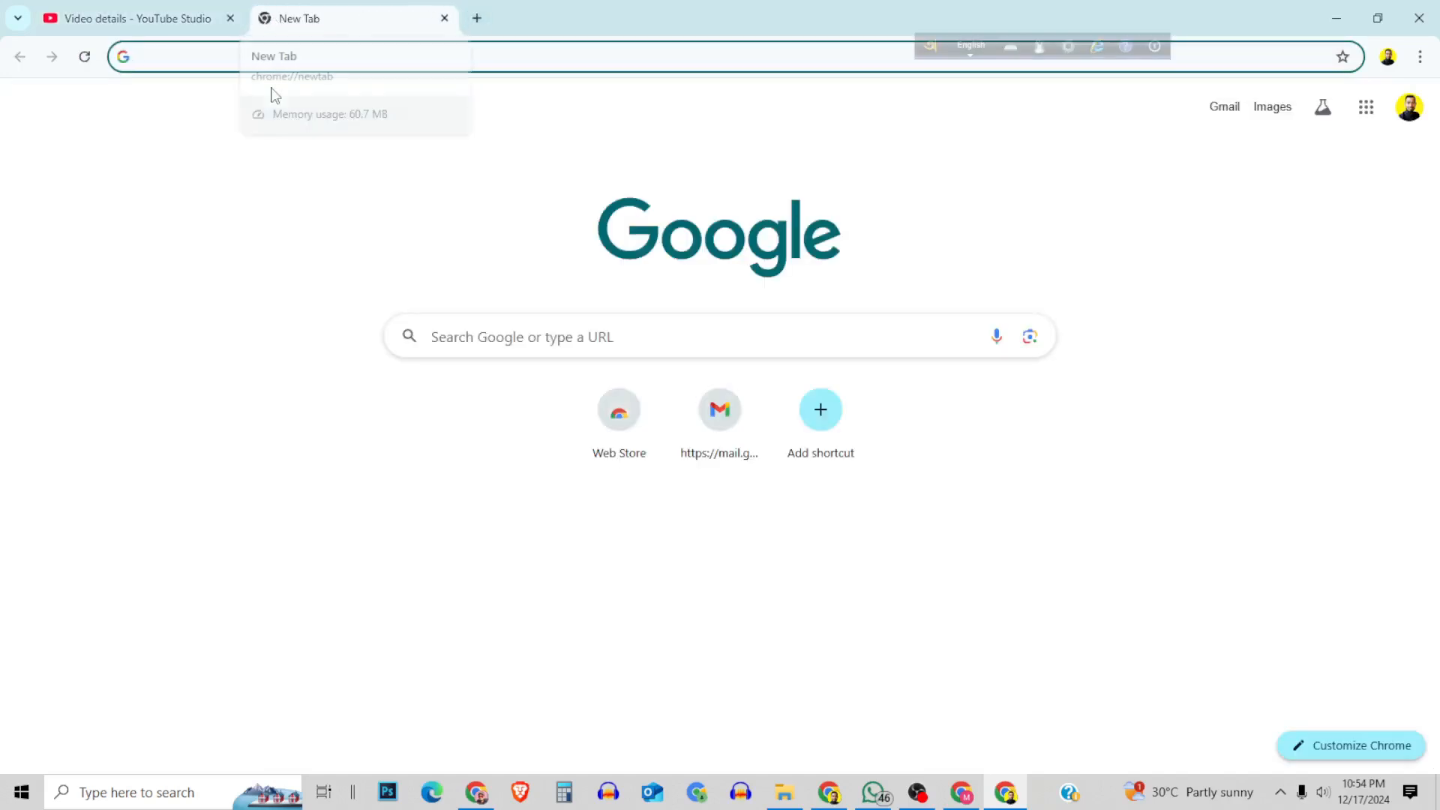
pyautogui.write('tube')
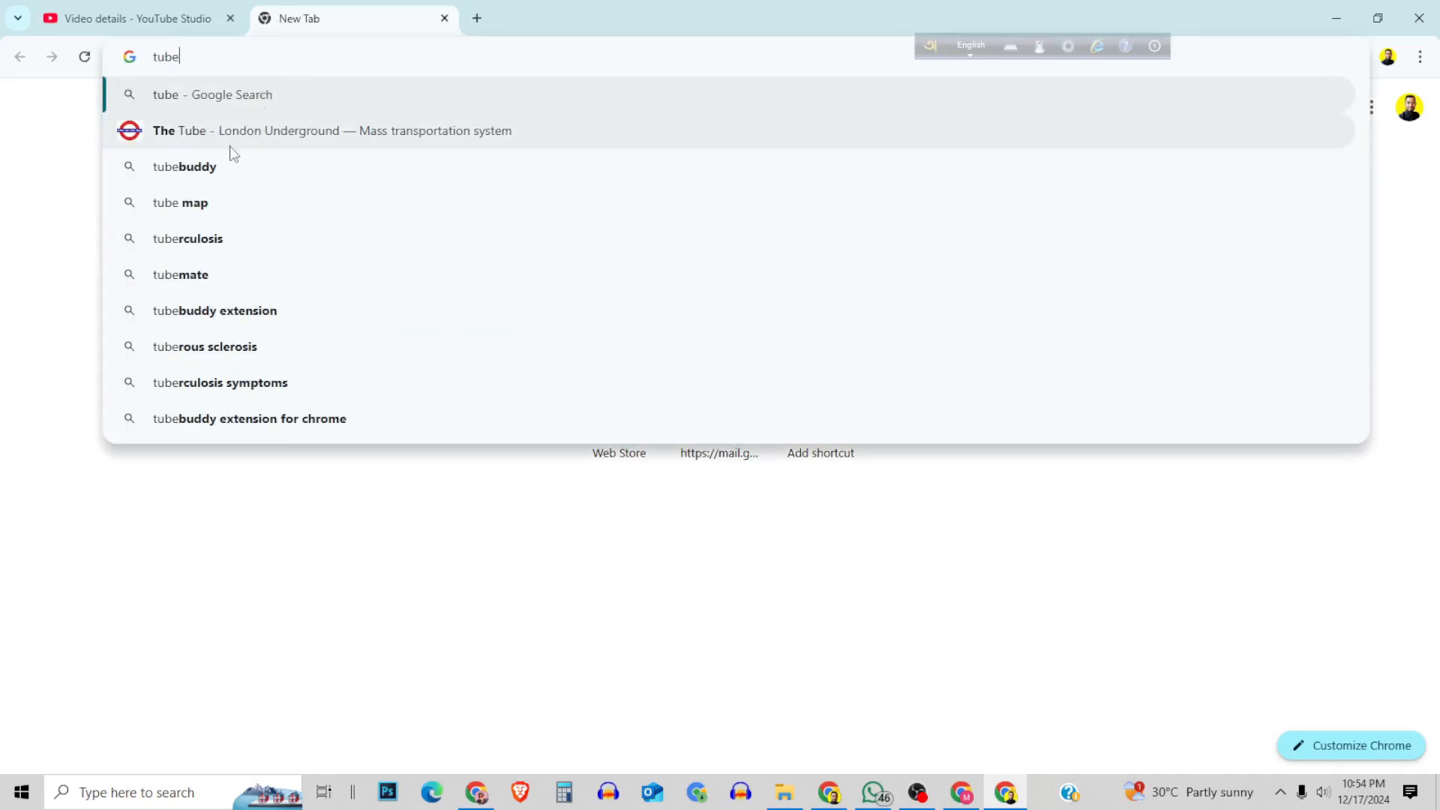
pyautogui.click(200, 170)
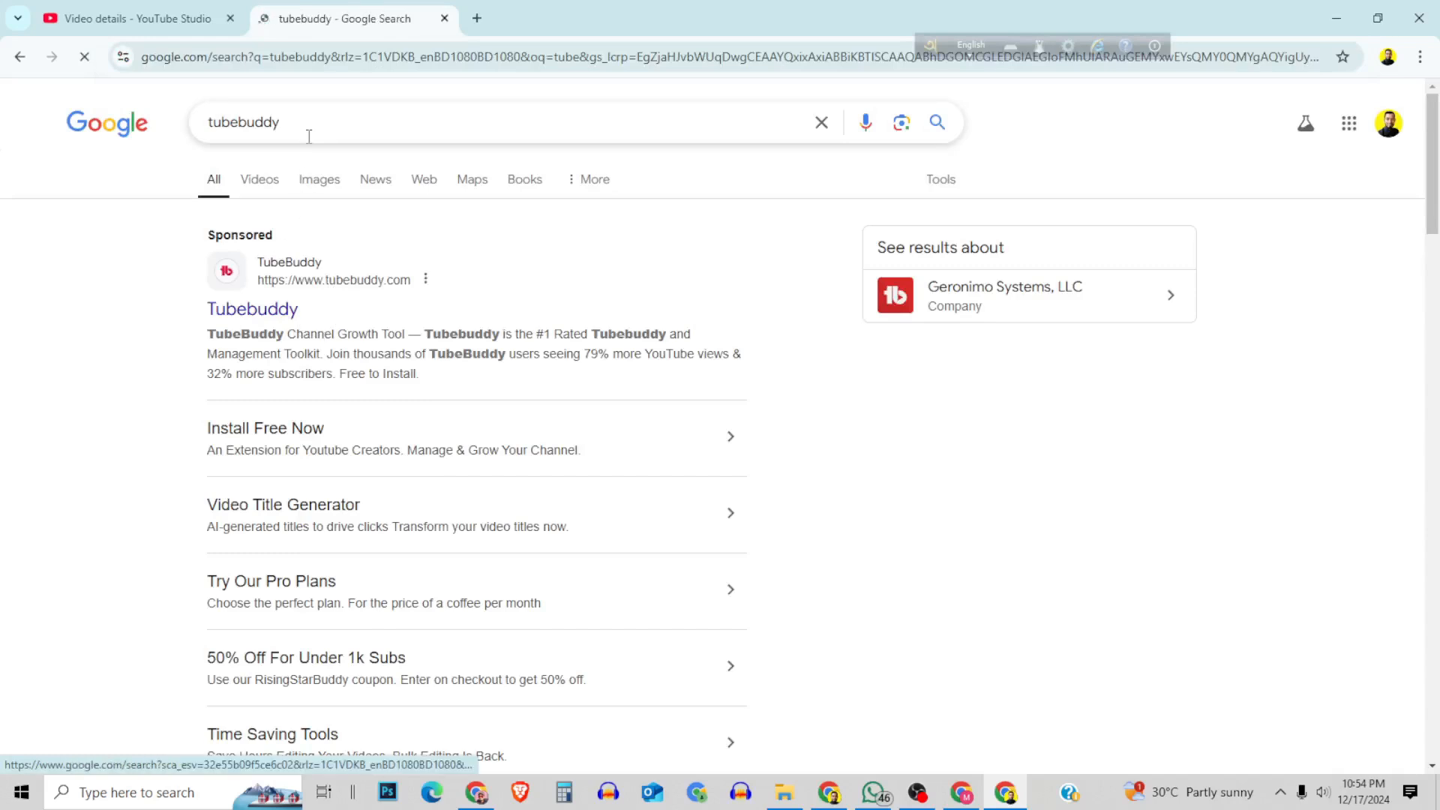
pyautogui.click(309, 132)
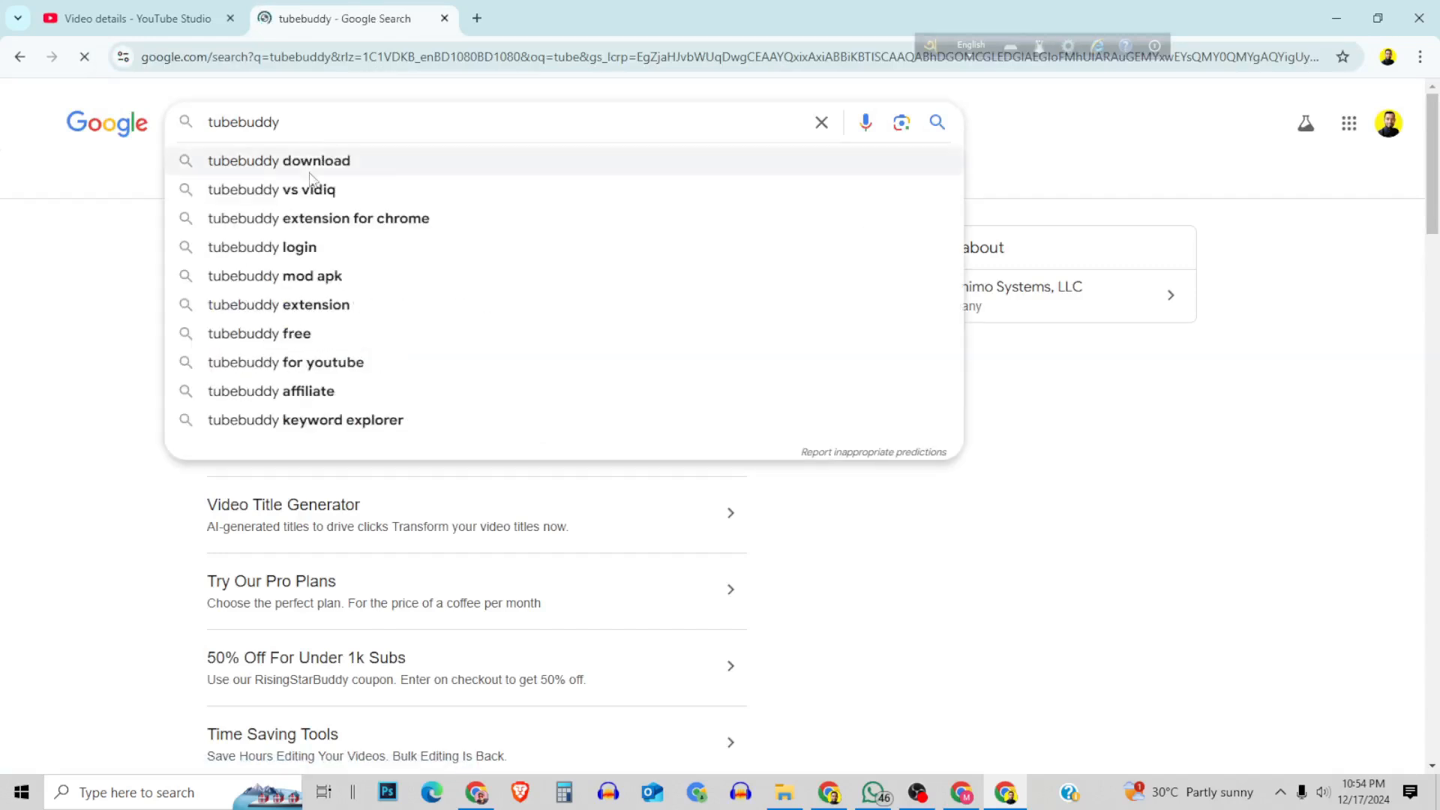
pyautogui.write('crome')
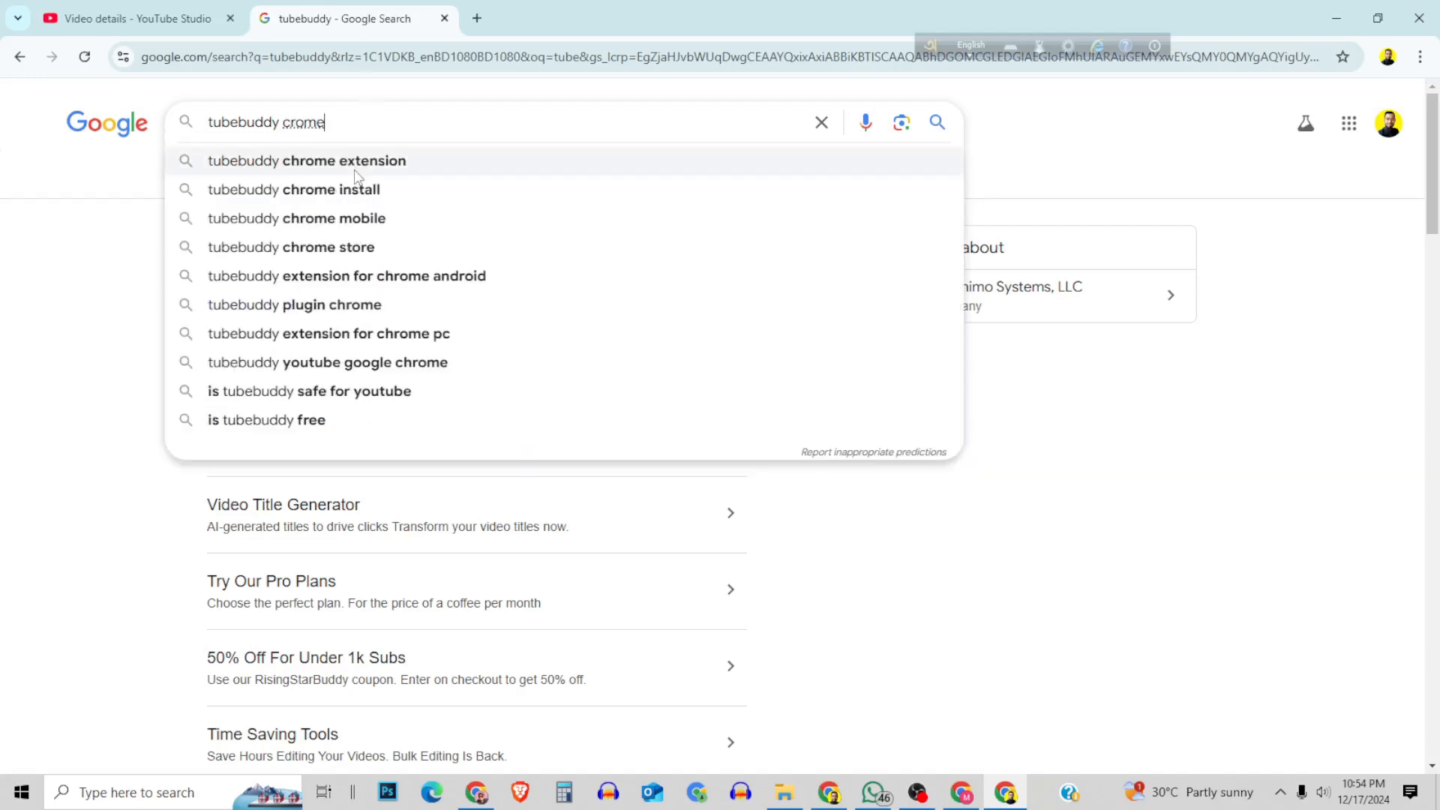
pyautogui.click(355, 171)
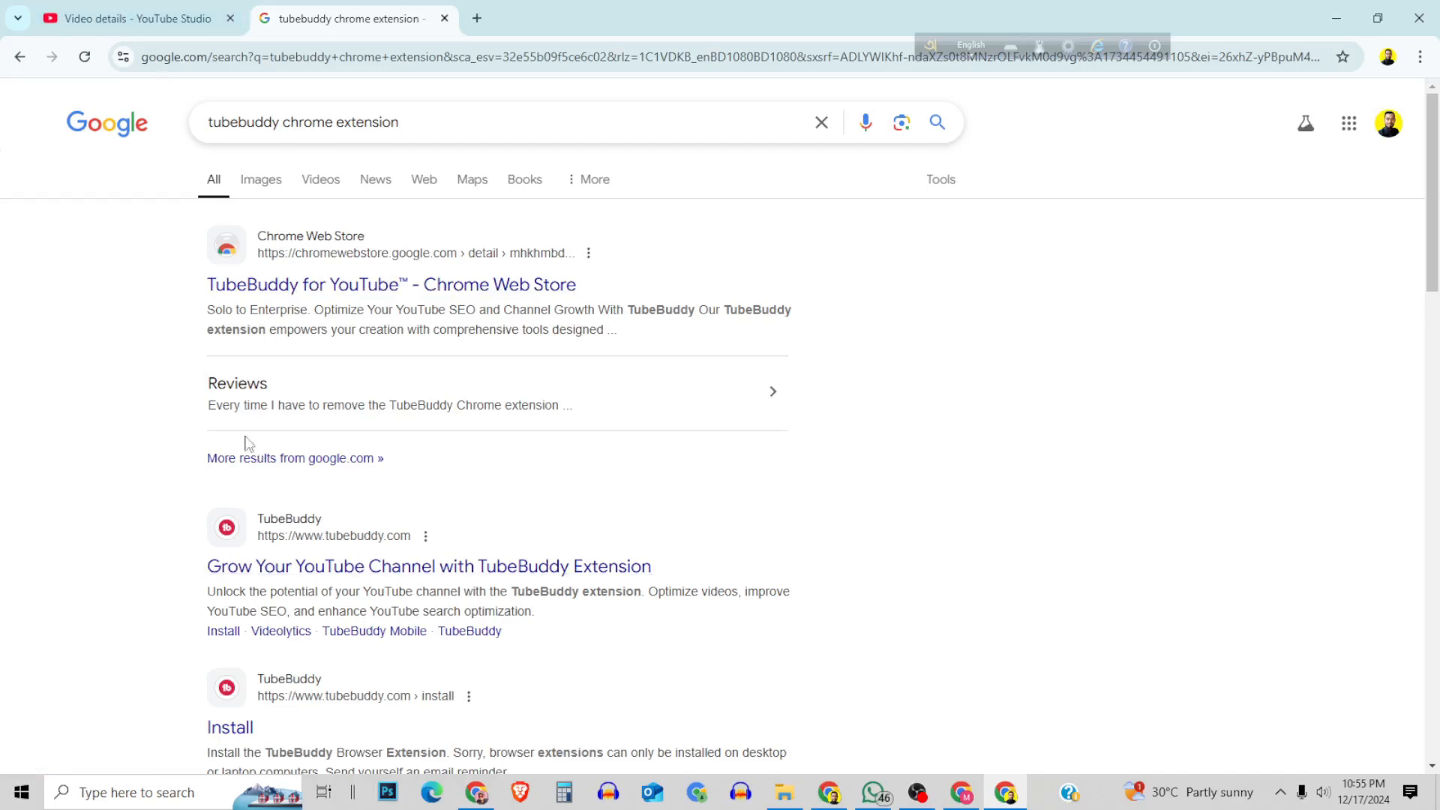
# Install the TubeBuddy for YouTube extension from its Chrome Web Store page.
pyautogui.click(497, 290)
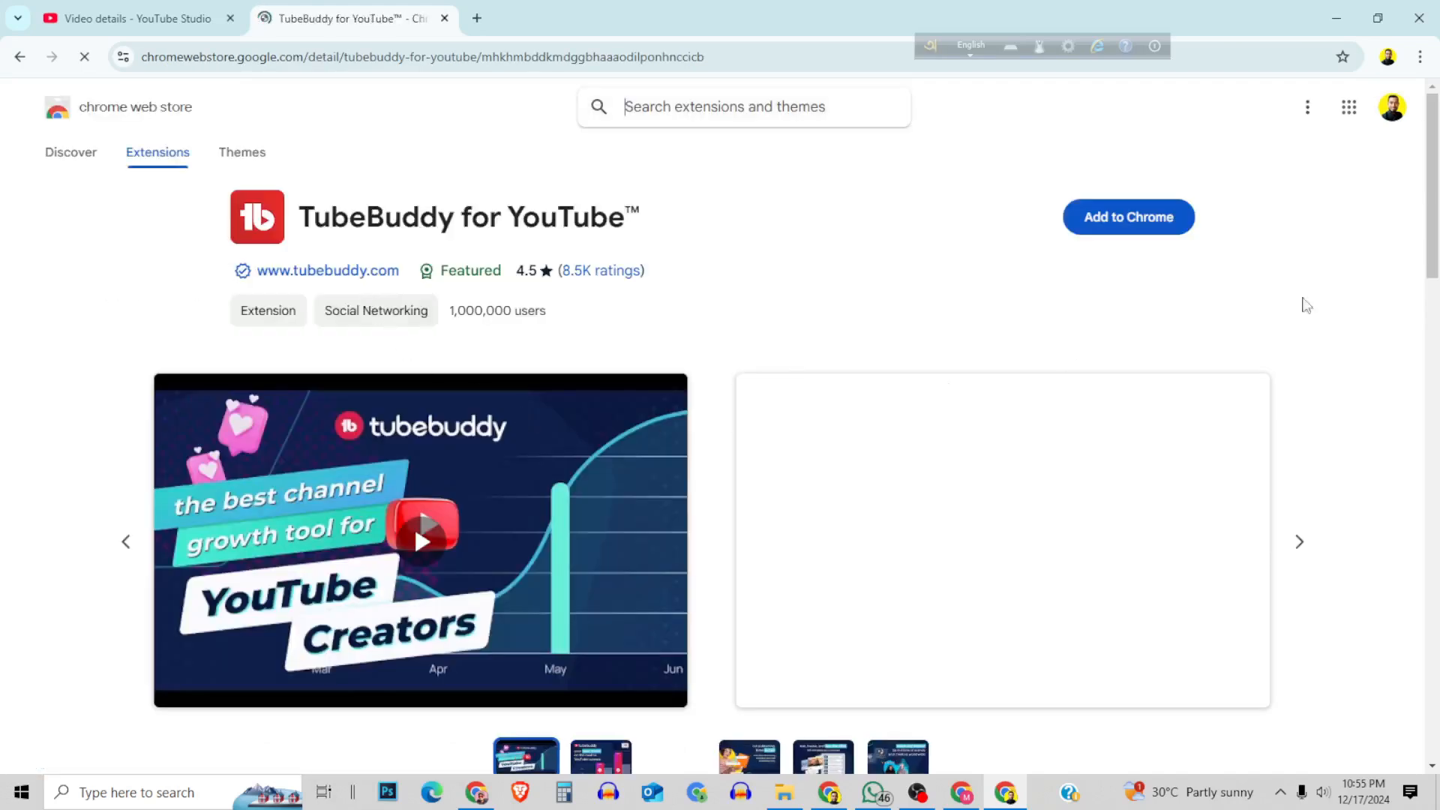
pyautogui.click(1128, 217)
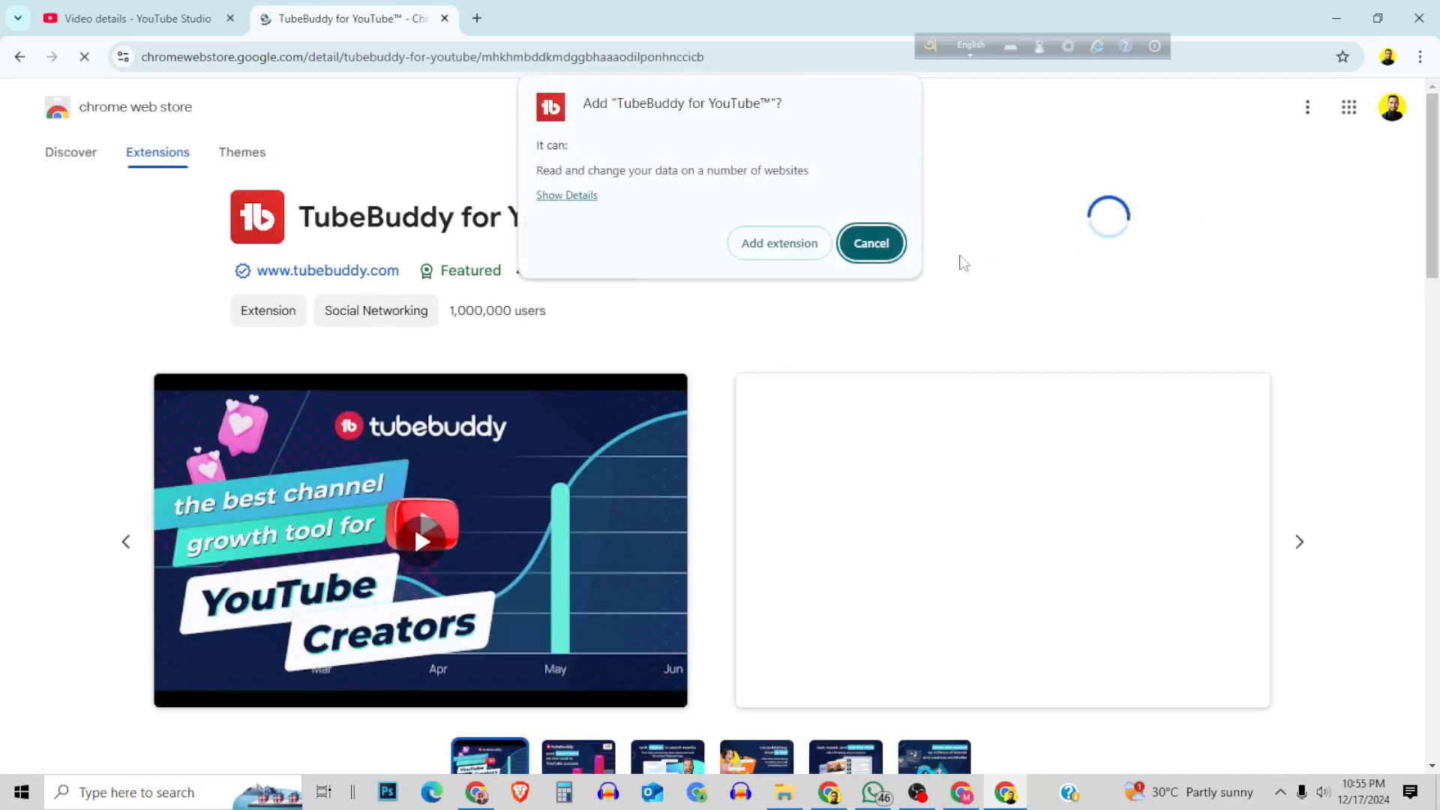
pyautogui.click(766, 251)
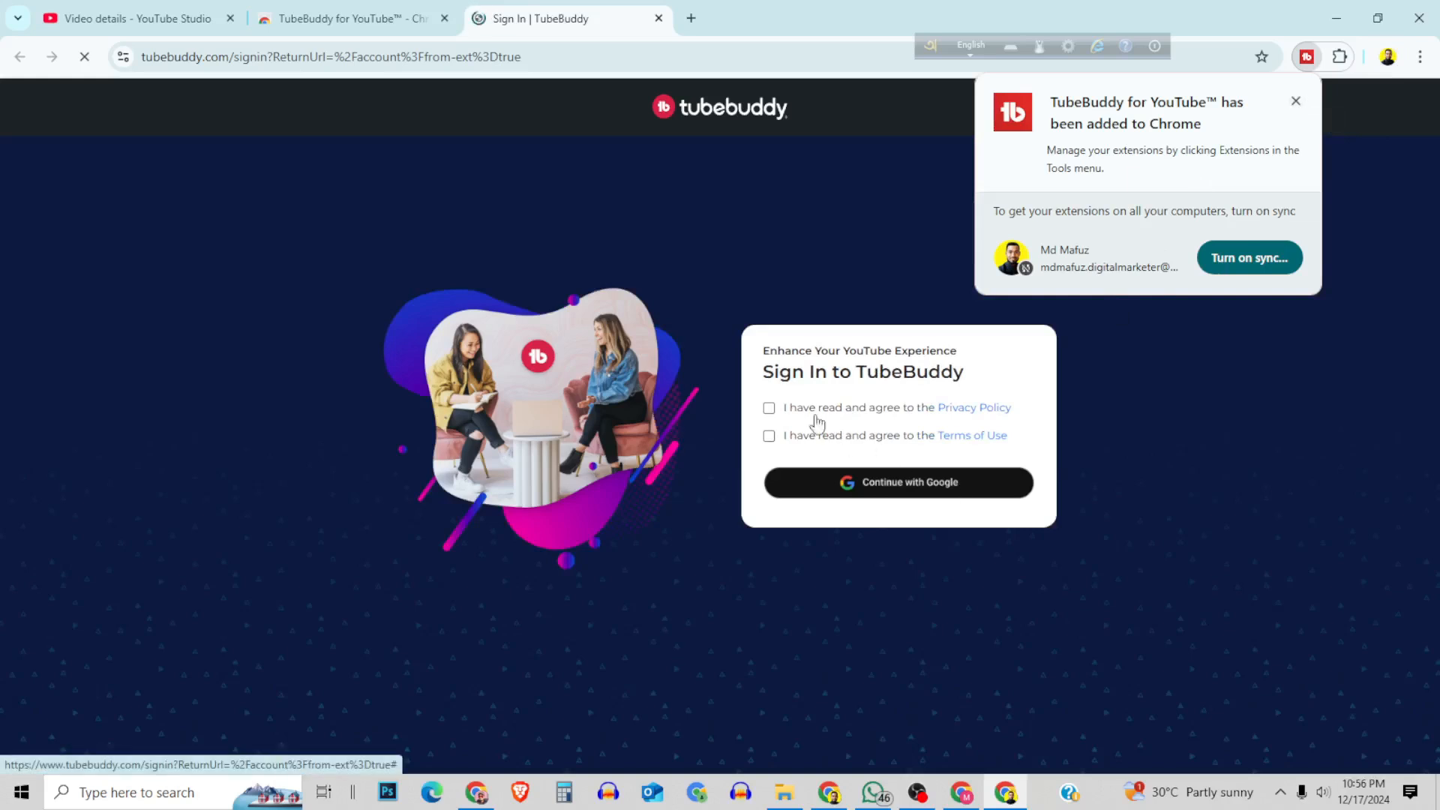
# Accept TubeBuddy's Privacy Policy and Terms of Use and sign in with the existing Google account.
pyautogui.click(769, 408)
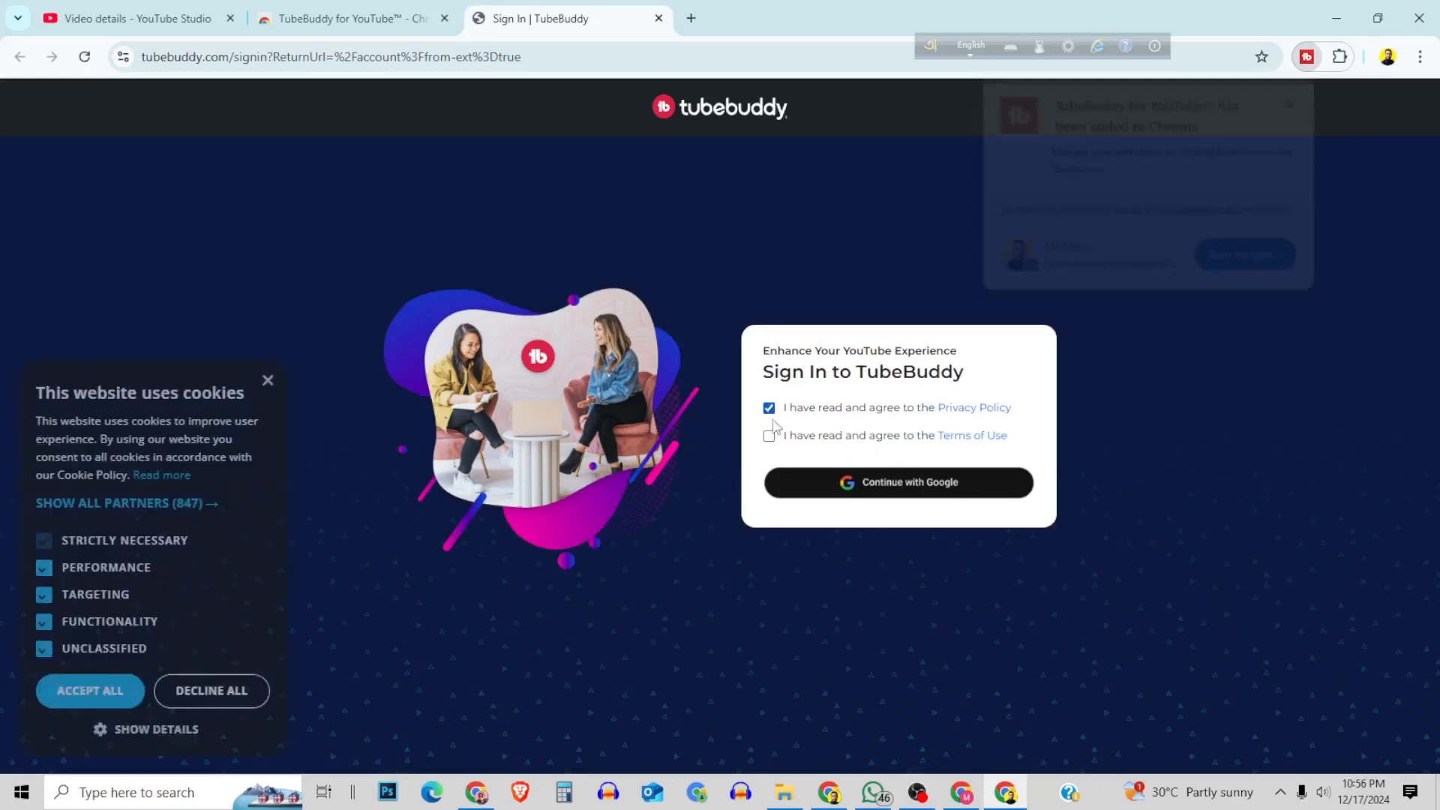
pyautogui.click(768, 436)
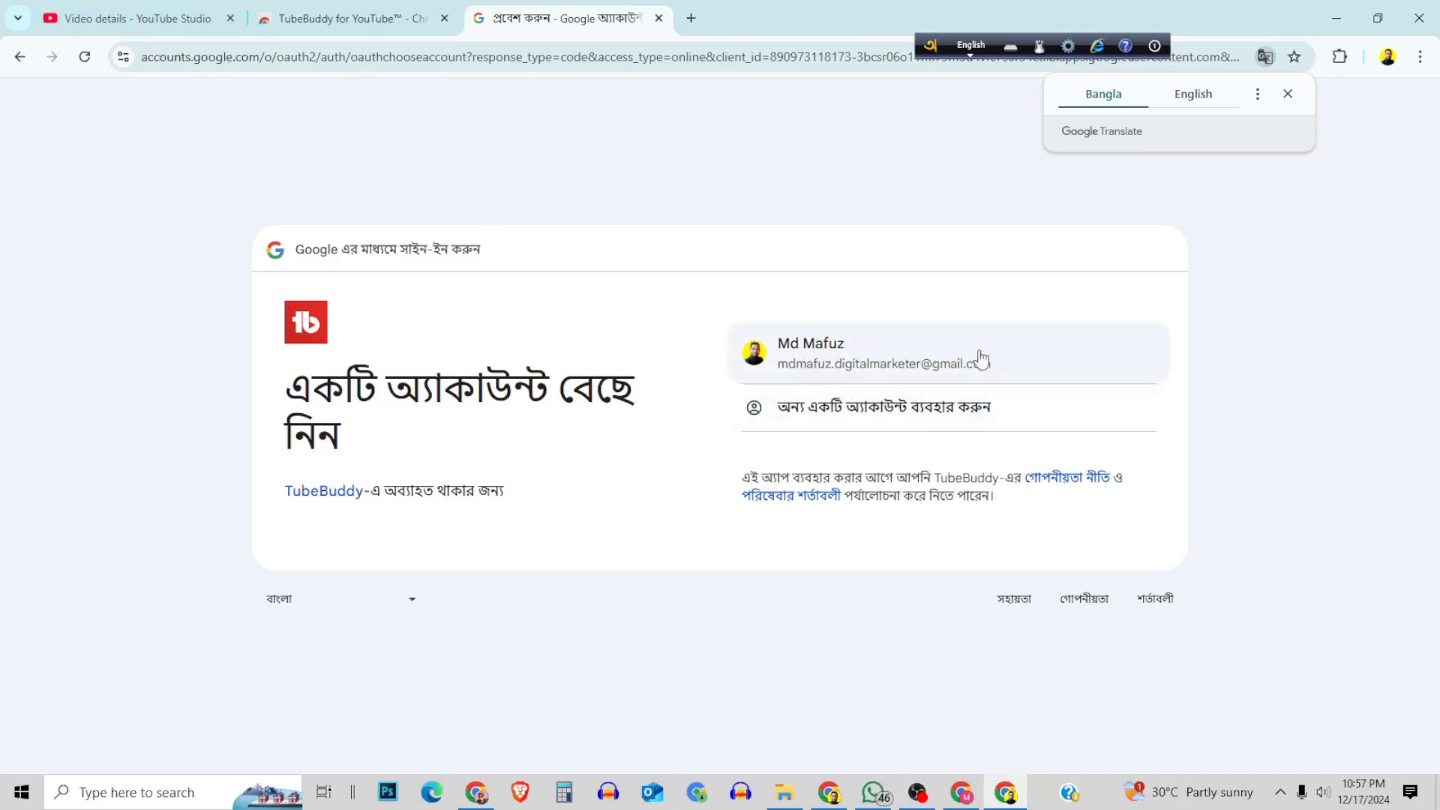
pyautogui.click(834, 362)
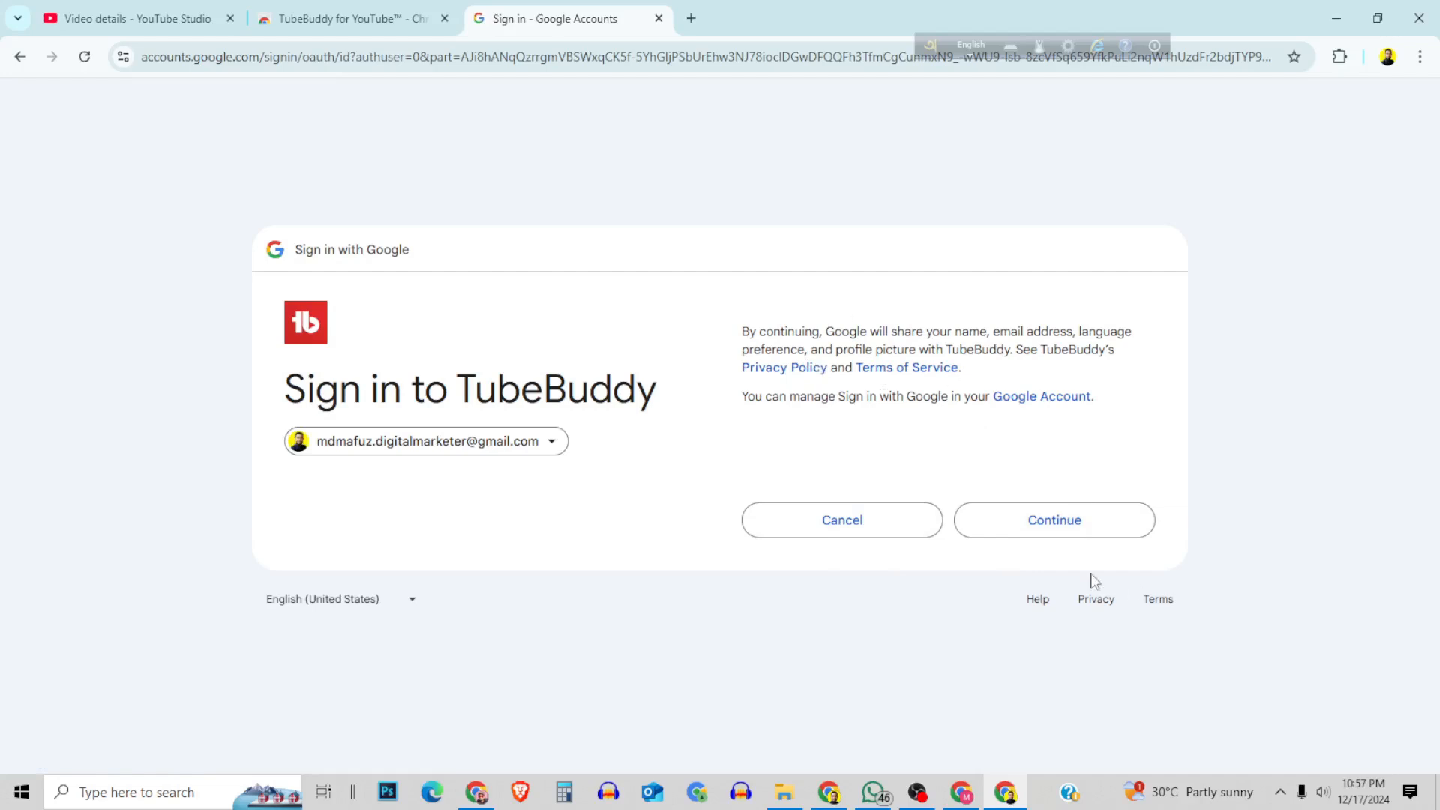
pyautogui.click(1073, 529)
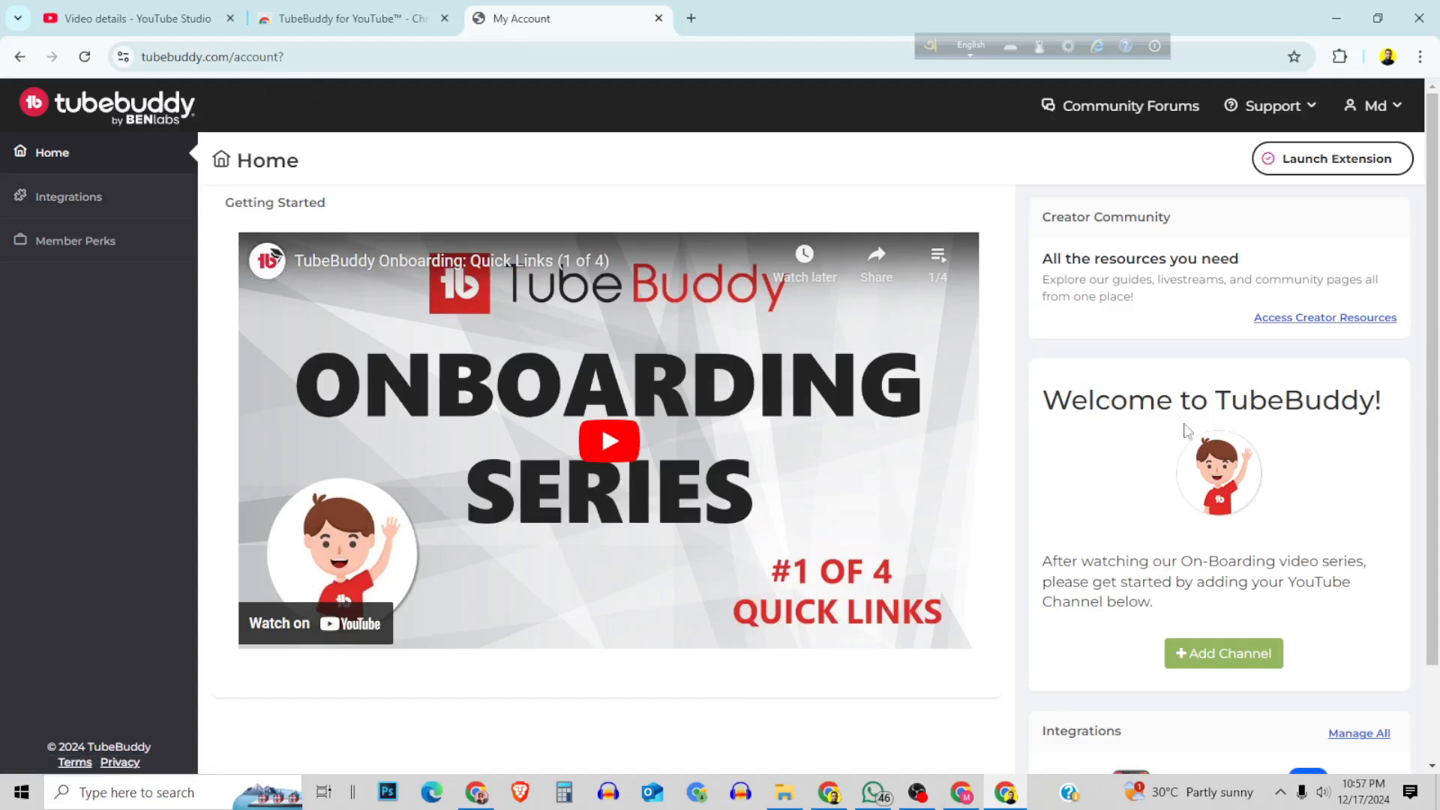
# Add the YouTube brand account's channel to TubeBuddy and grant it all the requested access permissions.
pyautogui.scroll(-2, 1350, 492)
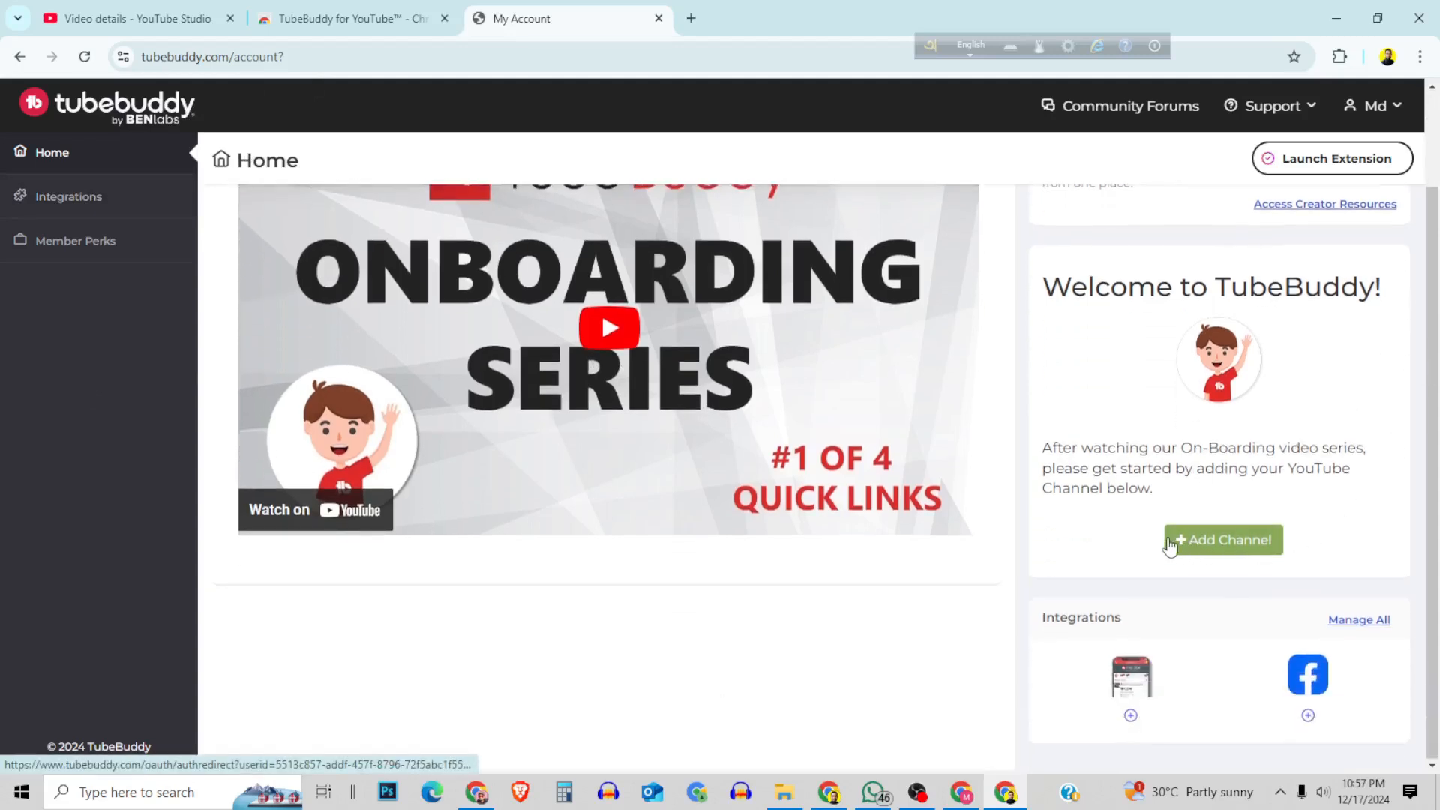
pyautogui.scroll(2, 1207, 550)
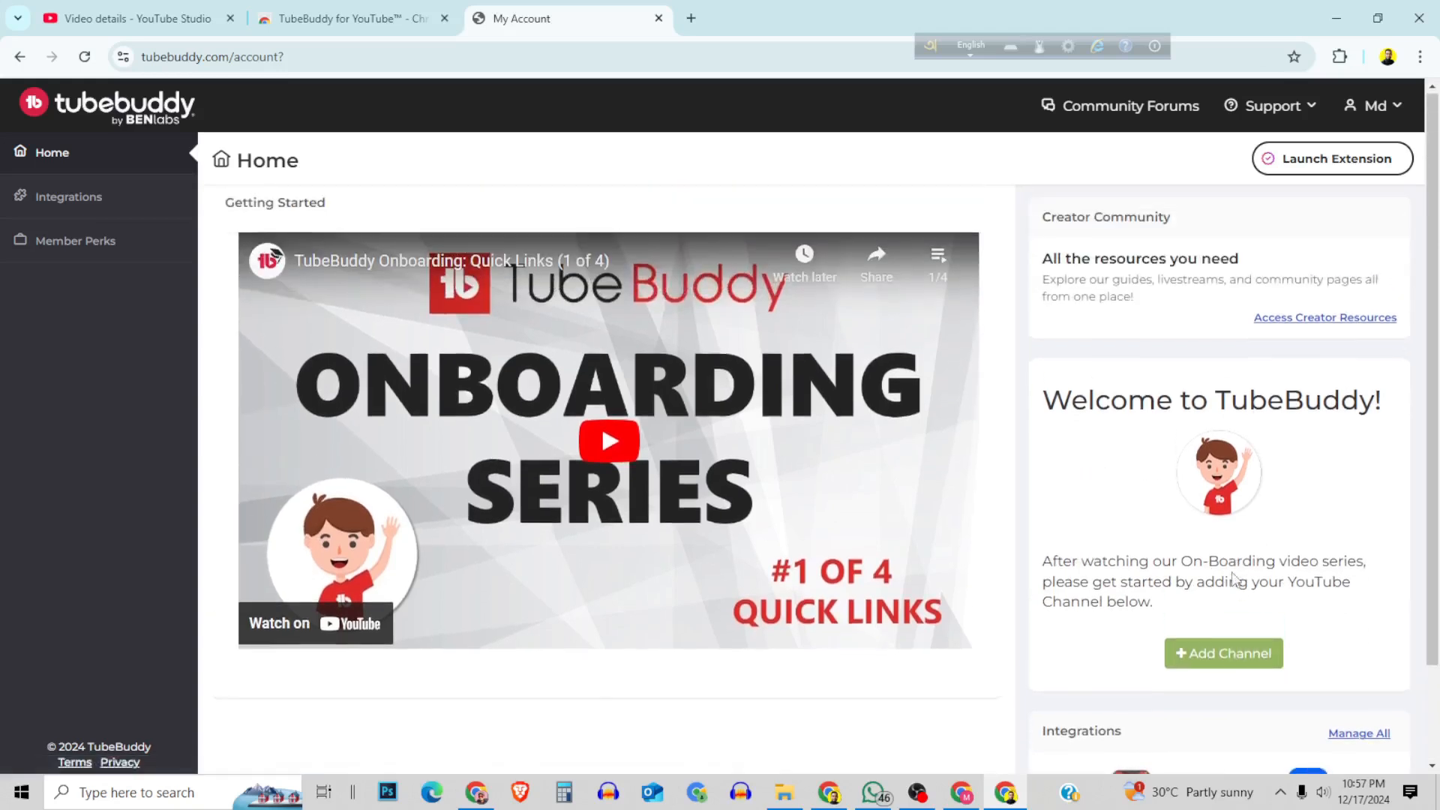
pyautogui.click(1231, 666)
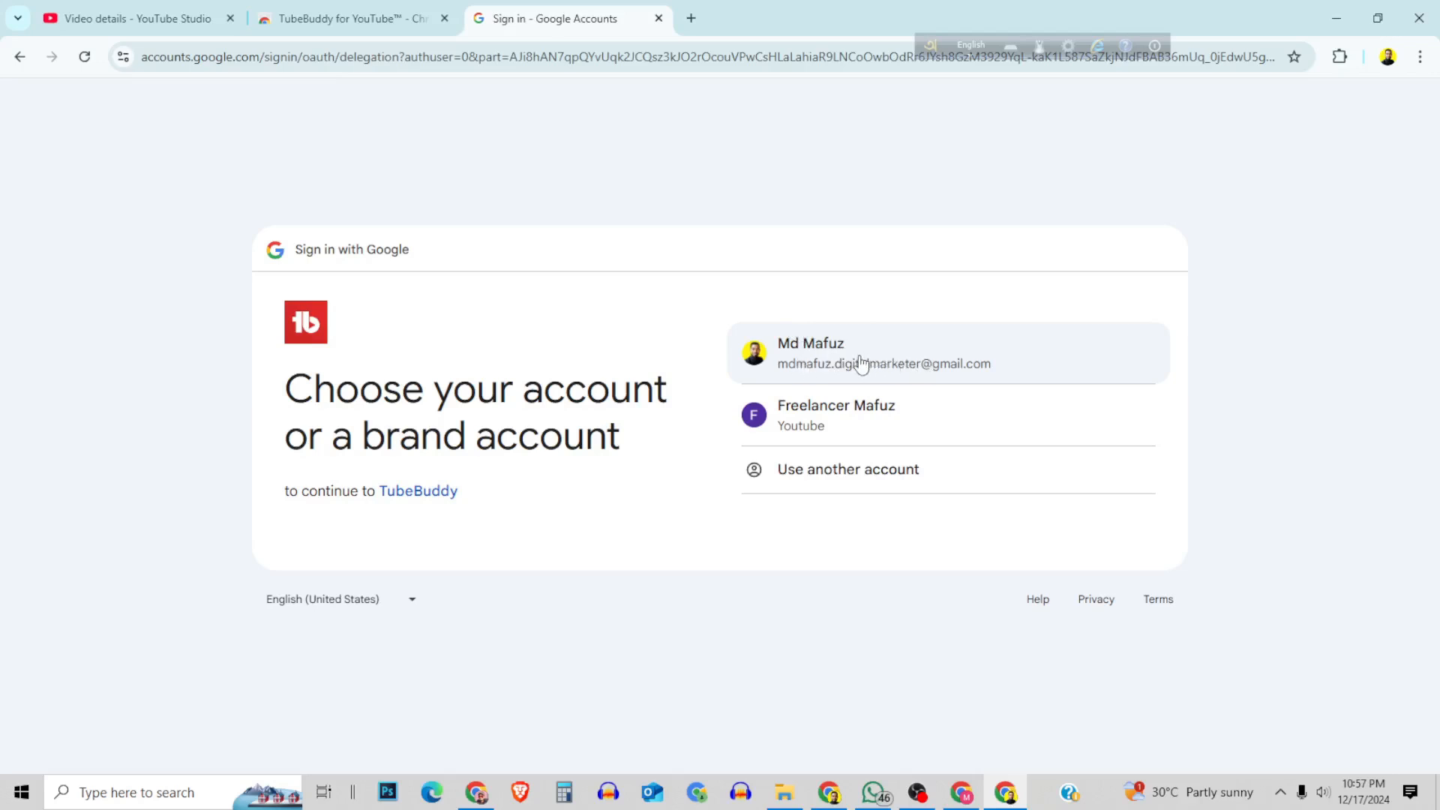
pyautogui.click(846, 422)
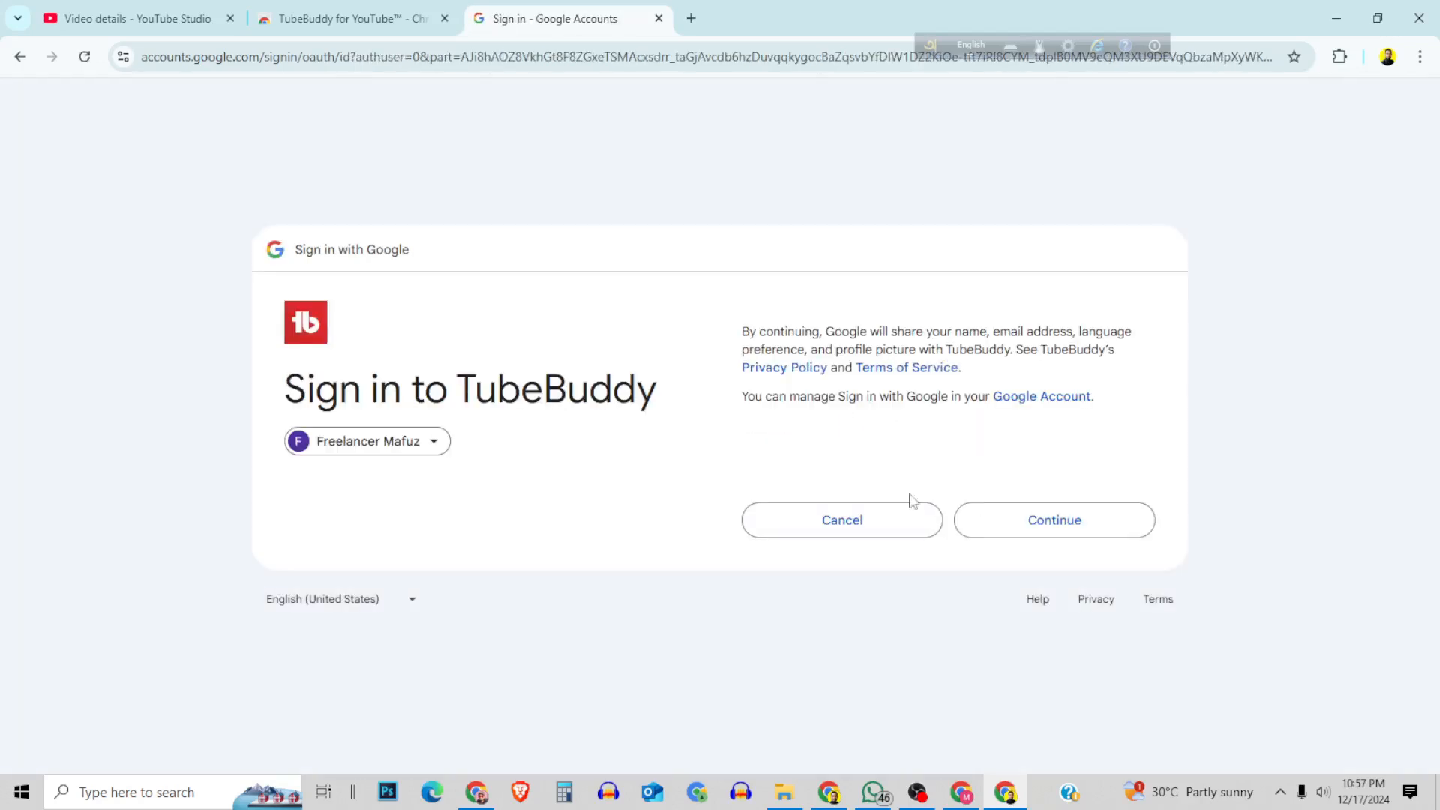
pyautogui.click(1057, 520)
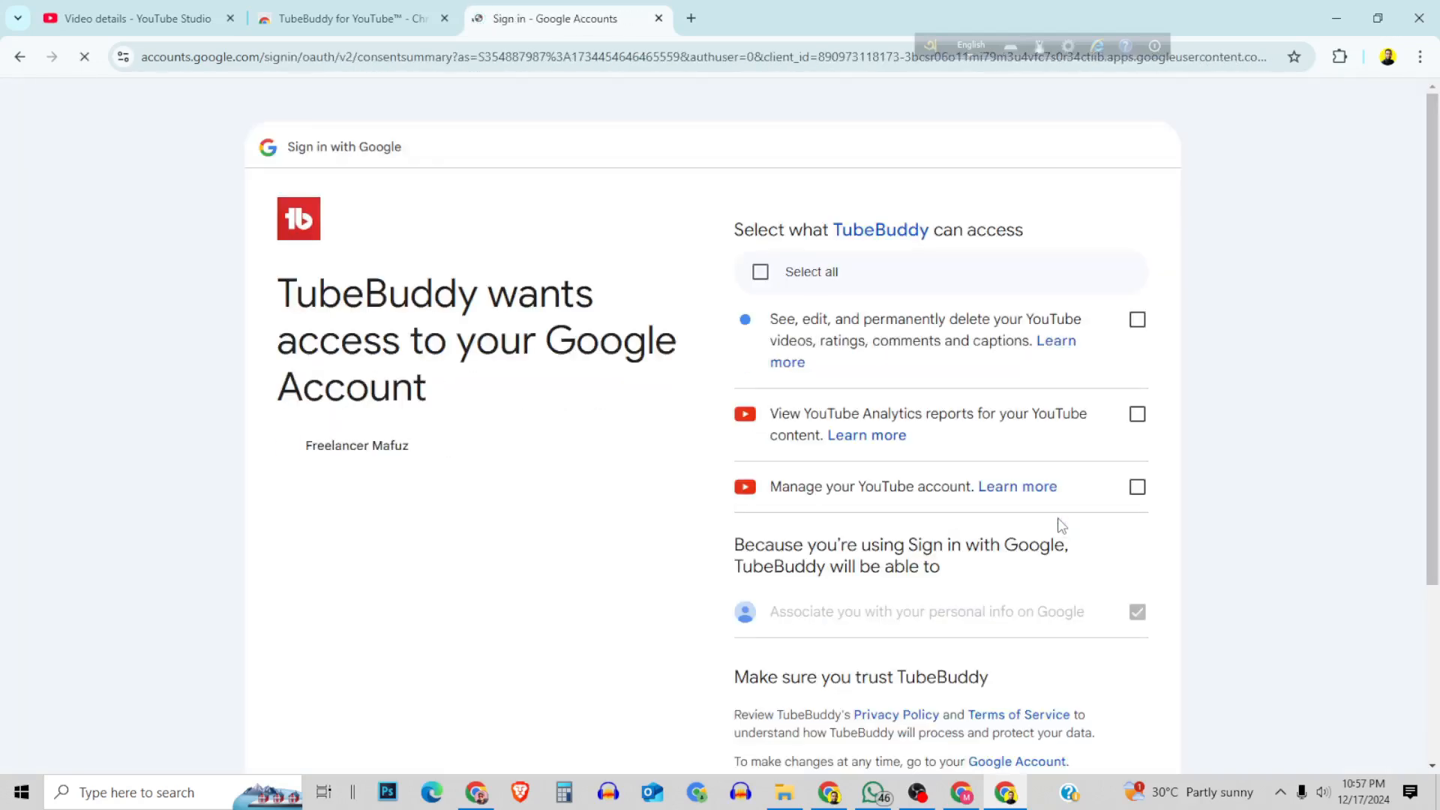
pyautogui.click(762, 273)
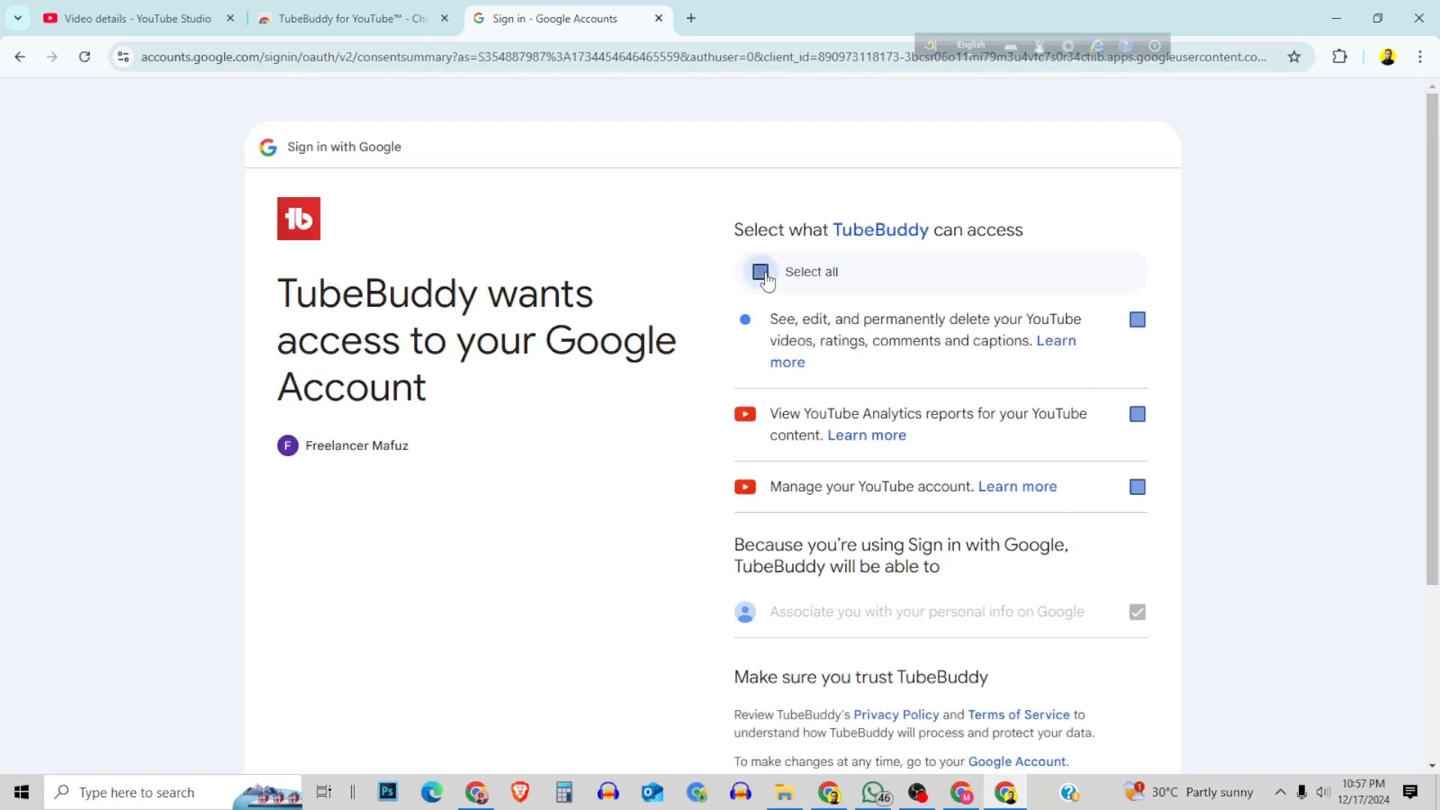
pyautogui.scroll(-3, 1013, 581)
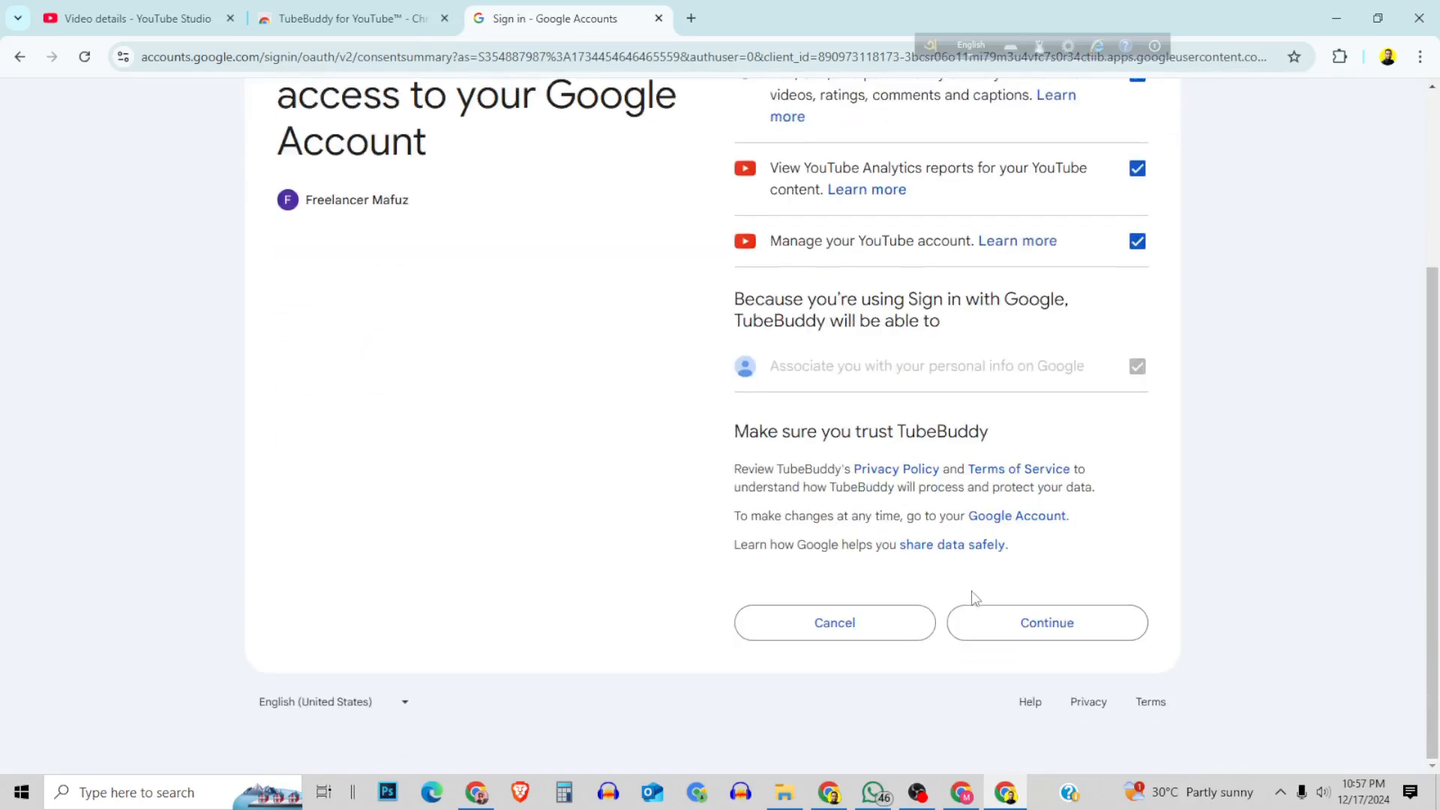
pyautogui.click(1047, 624)
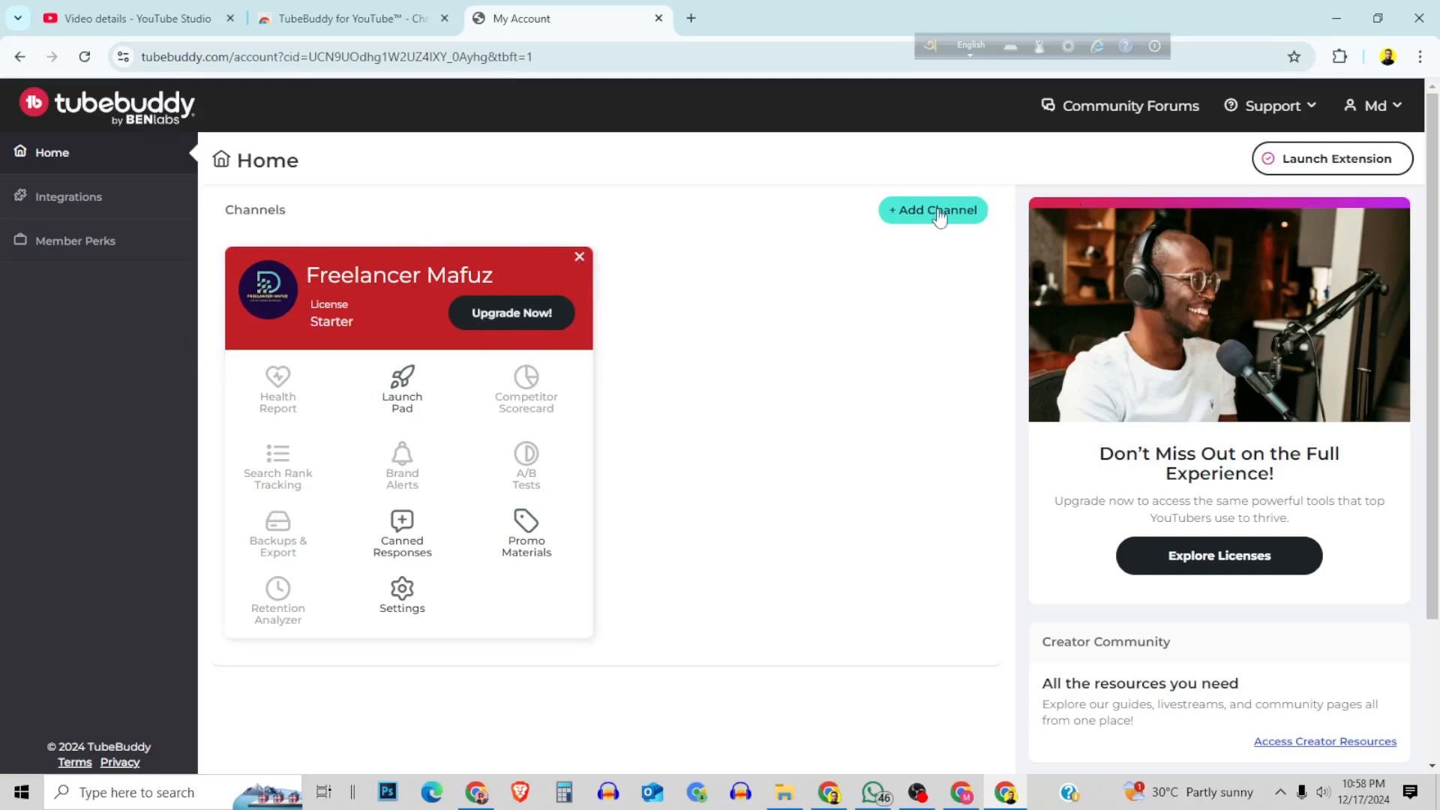
pyautogui.click(914, 211)
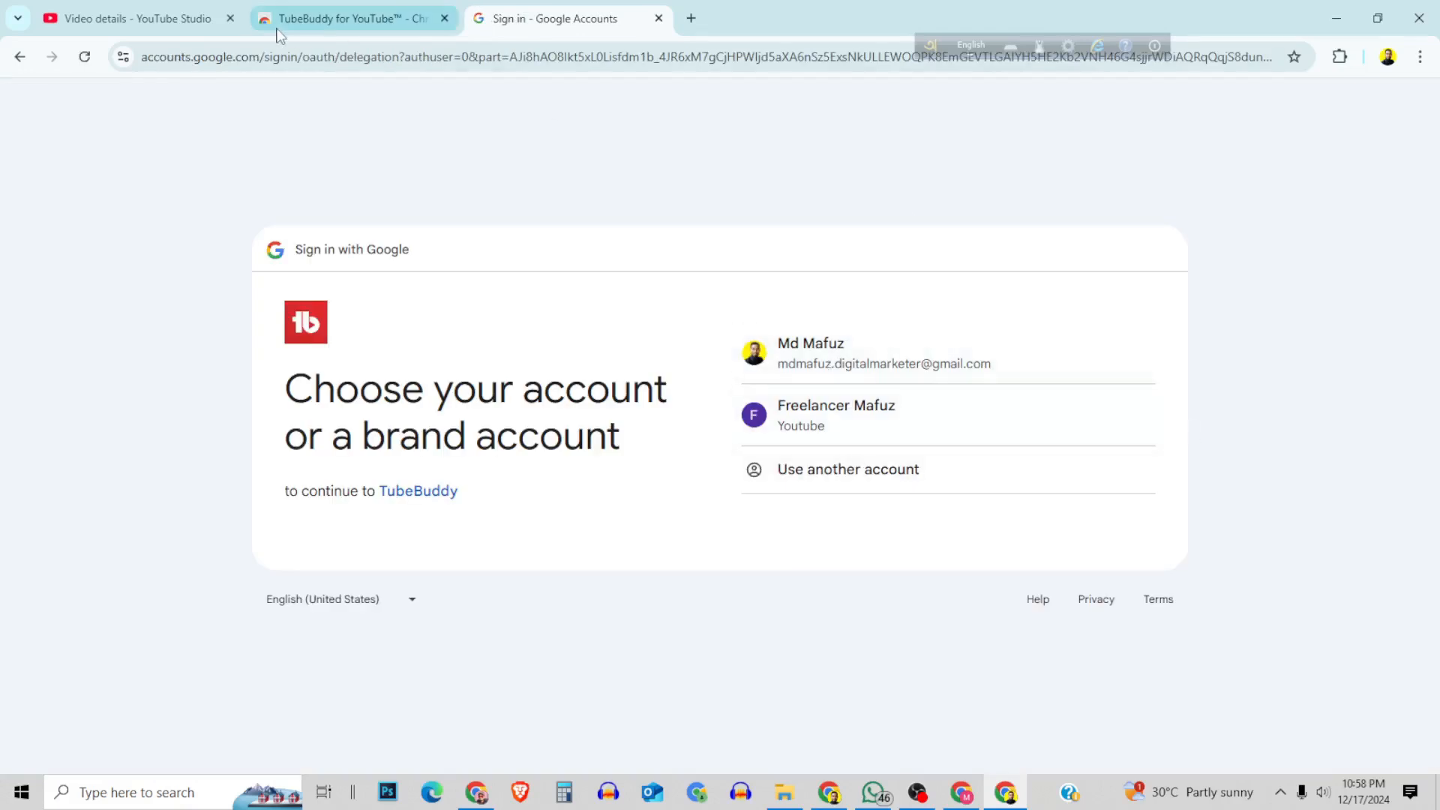
pyautogui.click(360, 25)
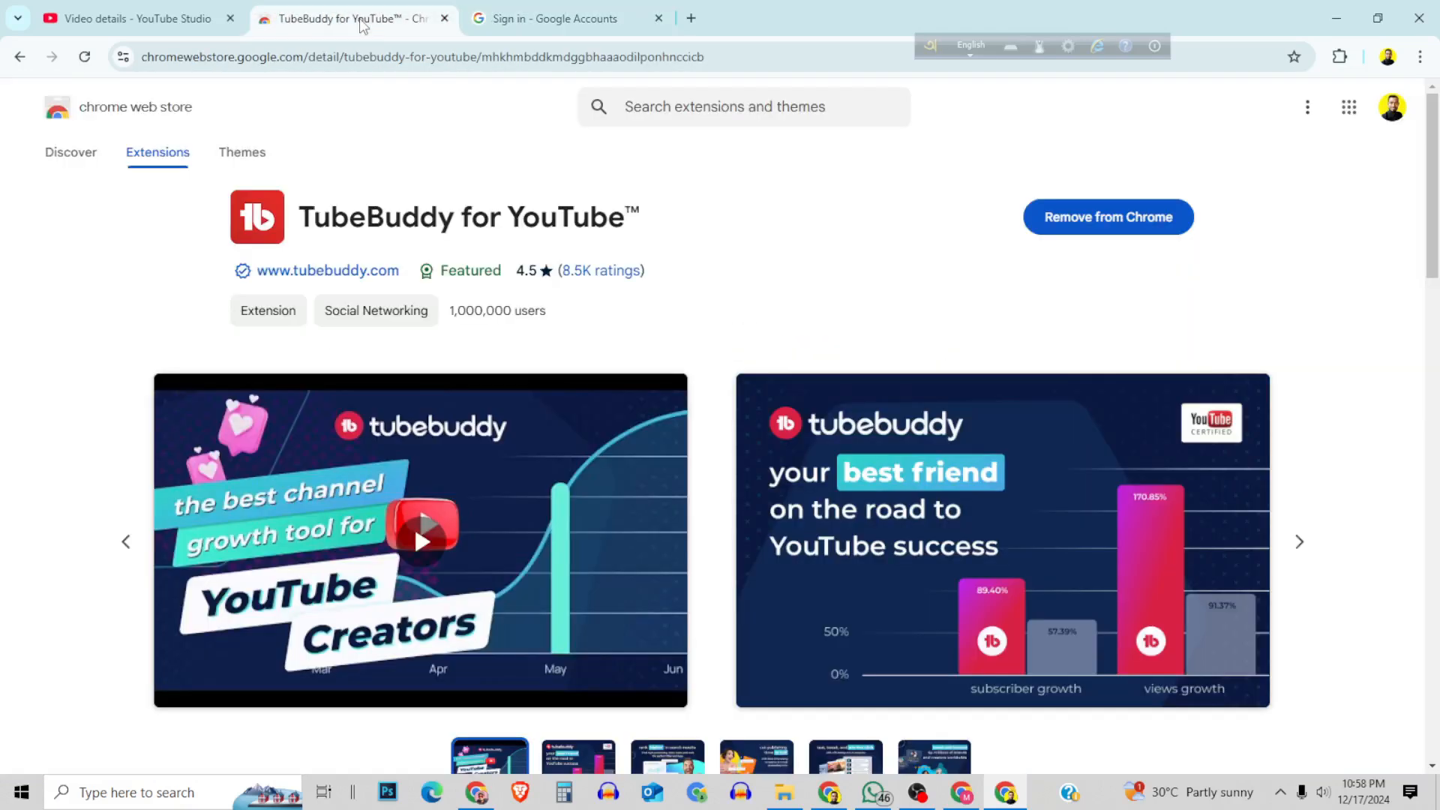
pyautogui.click(497, 18)
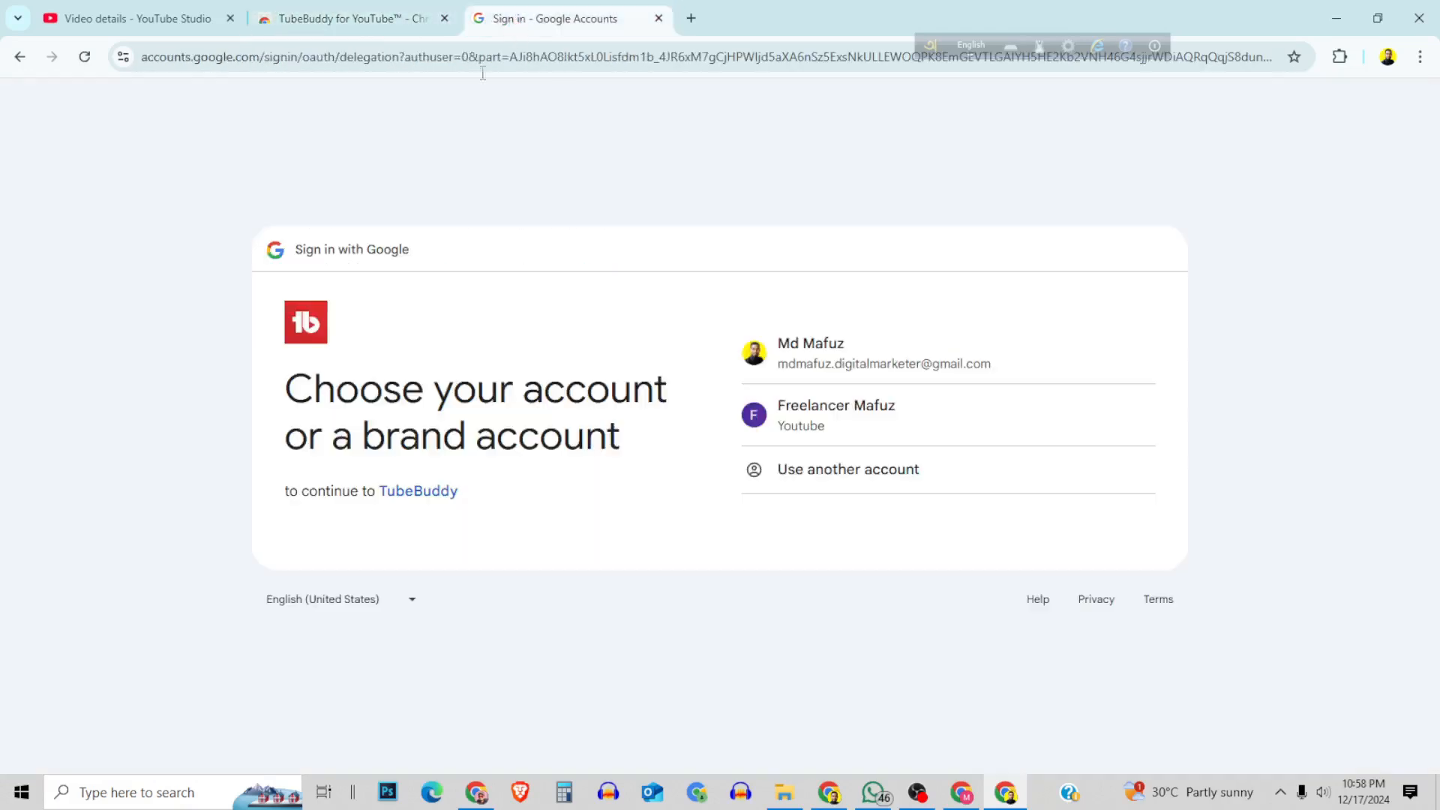
pyautogui.click(20, 58)
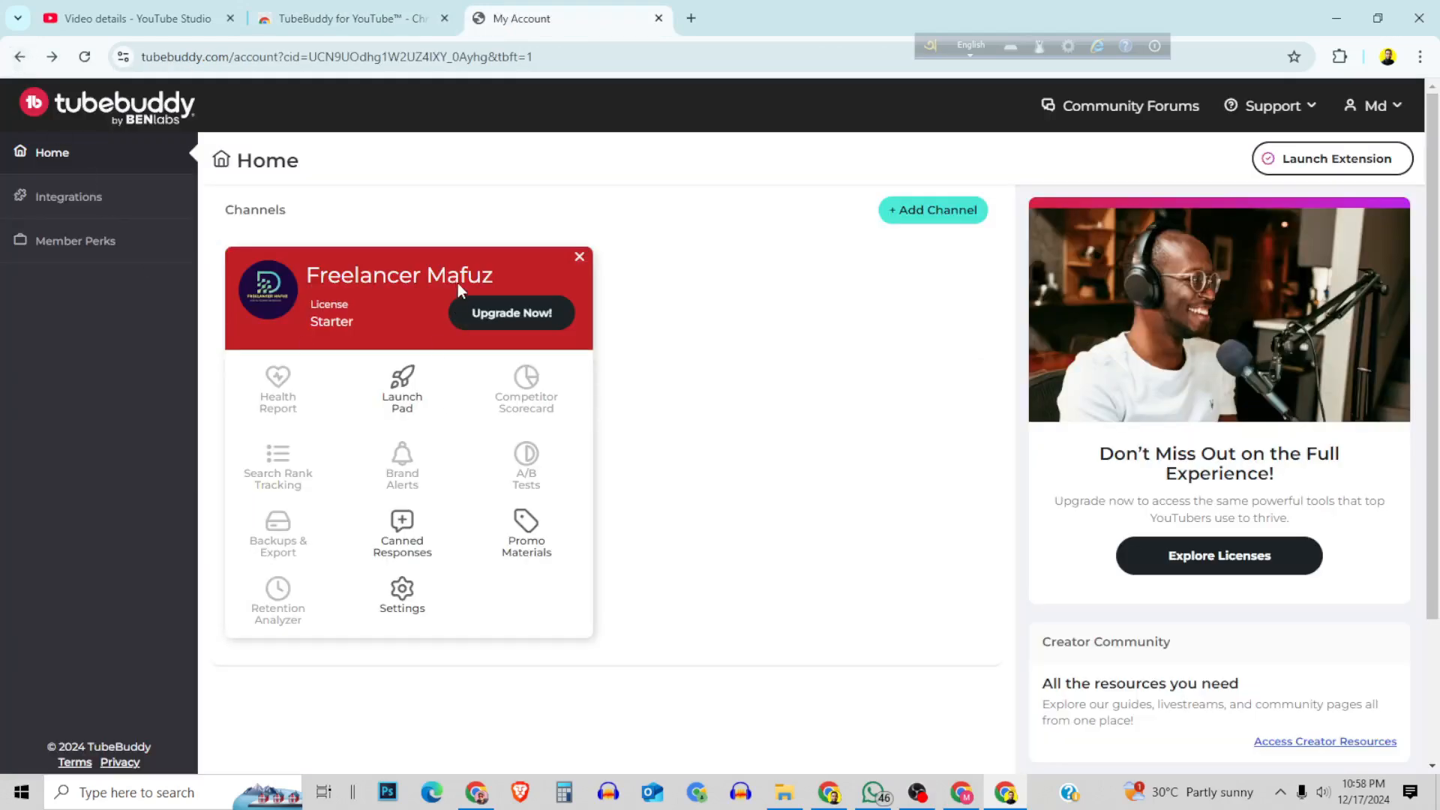
# Launch the TubeBuddy extension for the connected channel from the account home page.
pyautogui.click(1308, 168)
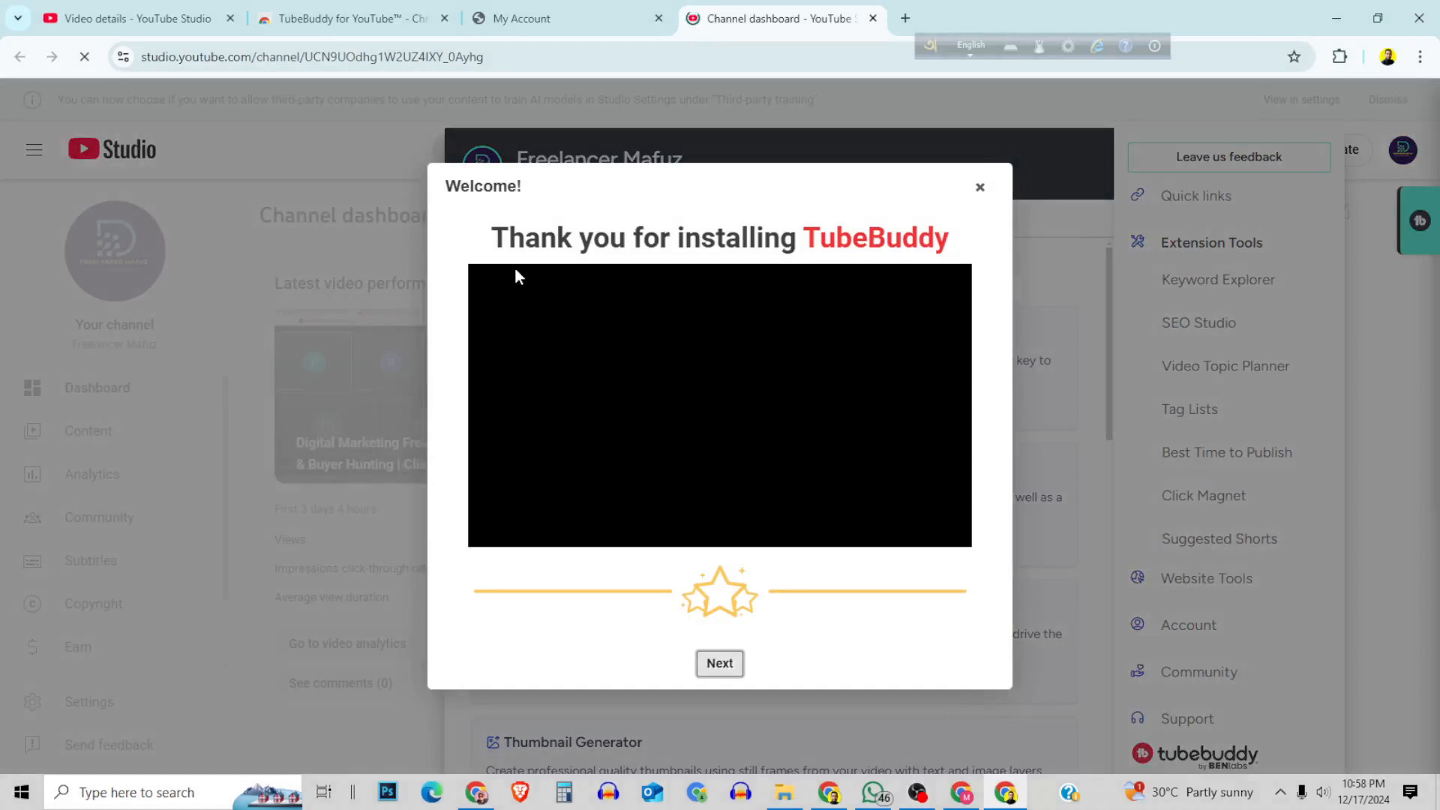
# Go through the TubeBuddy welcome tour and finish it.
pyautogui.click(720, 664)
pyautogui.click(1352, 388)
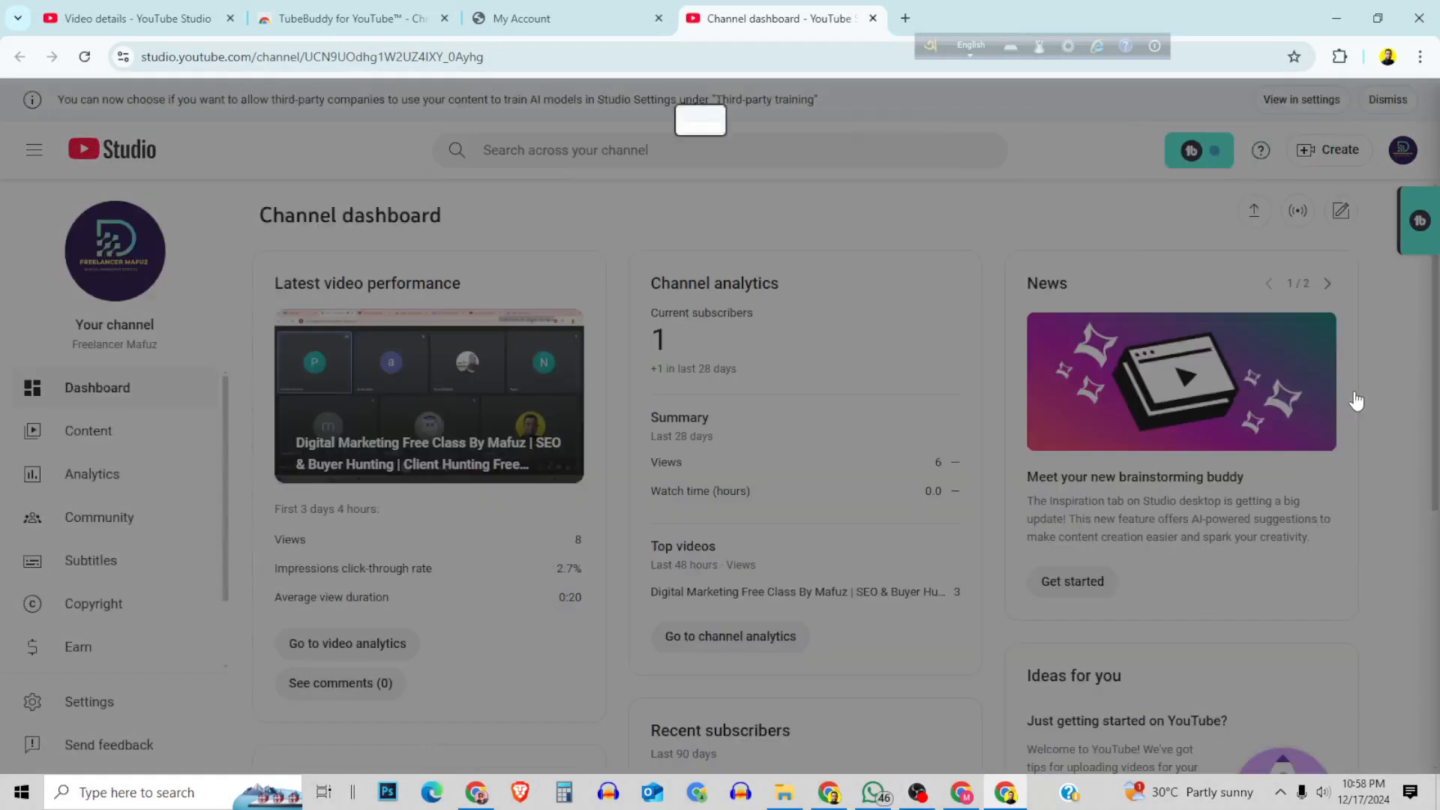
pyautogui.click(366, 504)
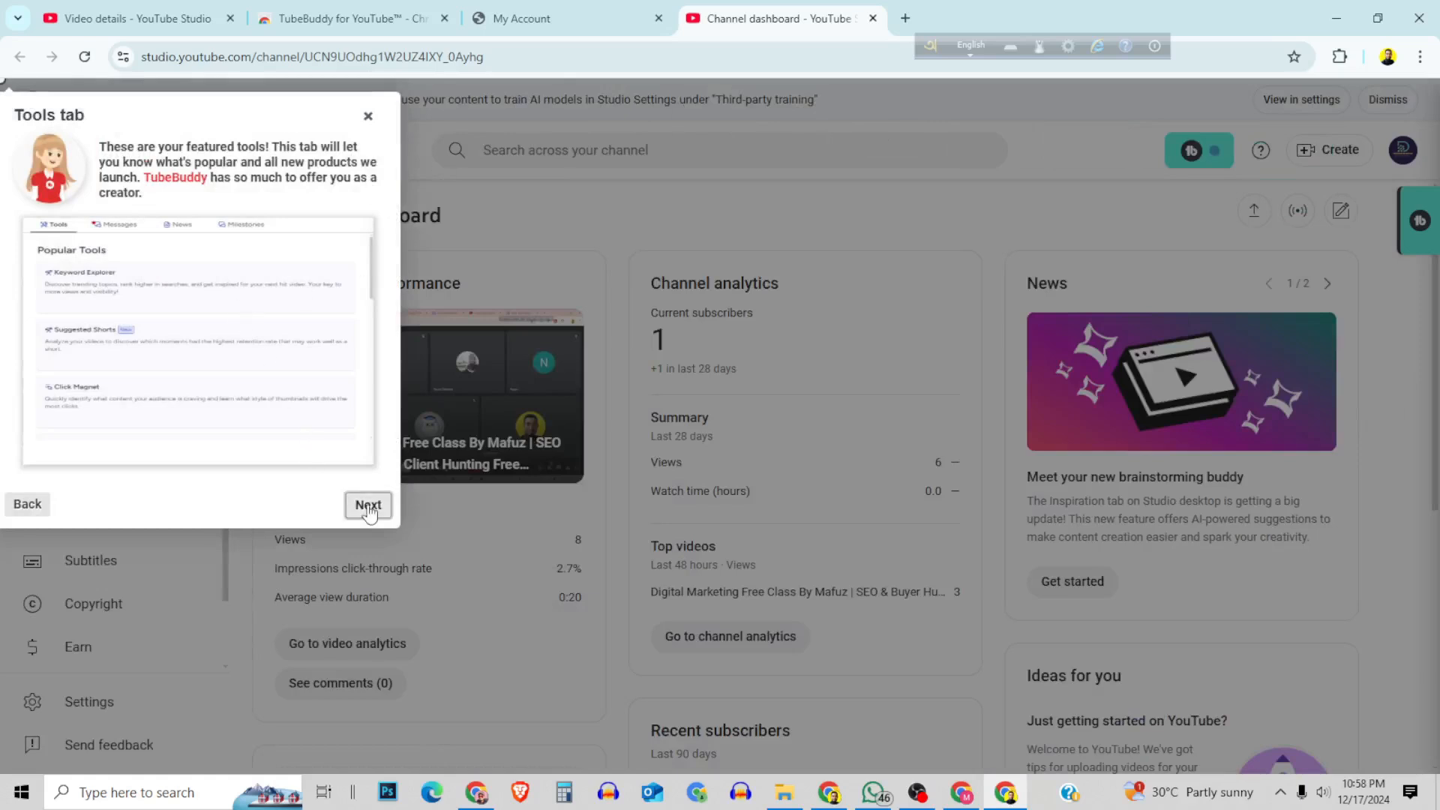
pyautogui.click(369, 505)
pyautogui.click(368, 505)
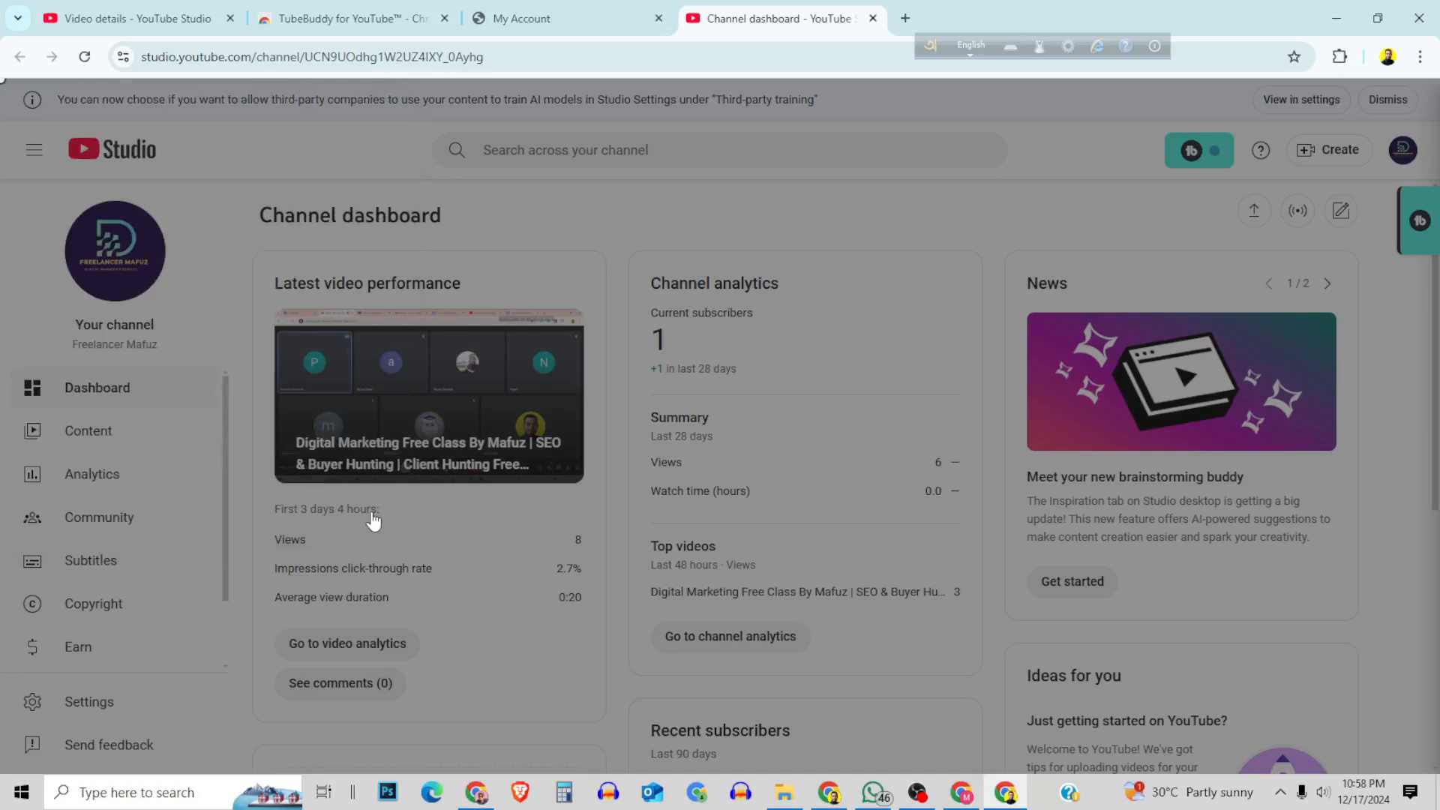
pyautogui.click(272, 250)
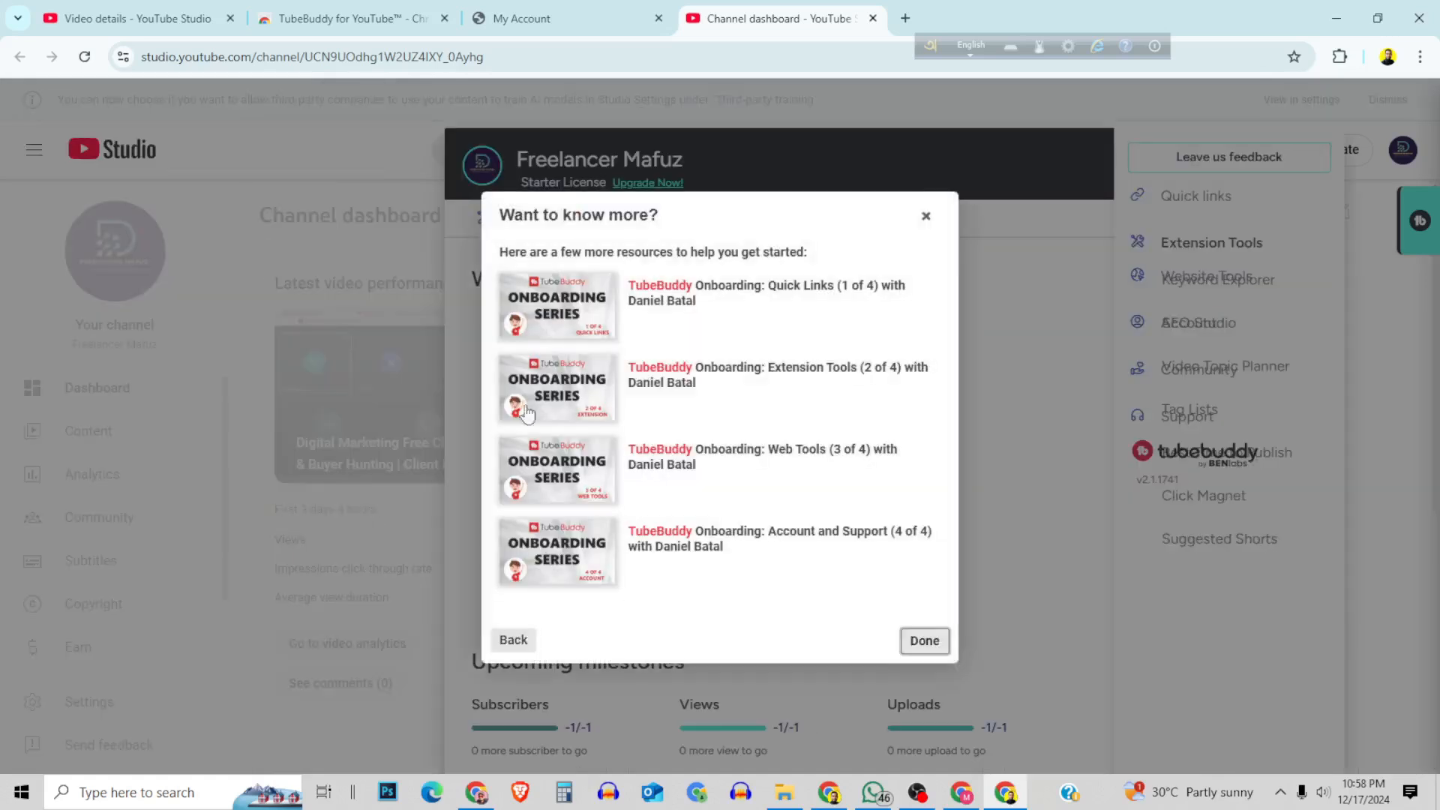
pyautogui.click(924, 640)
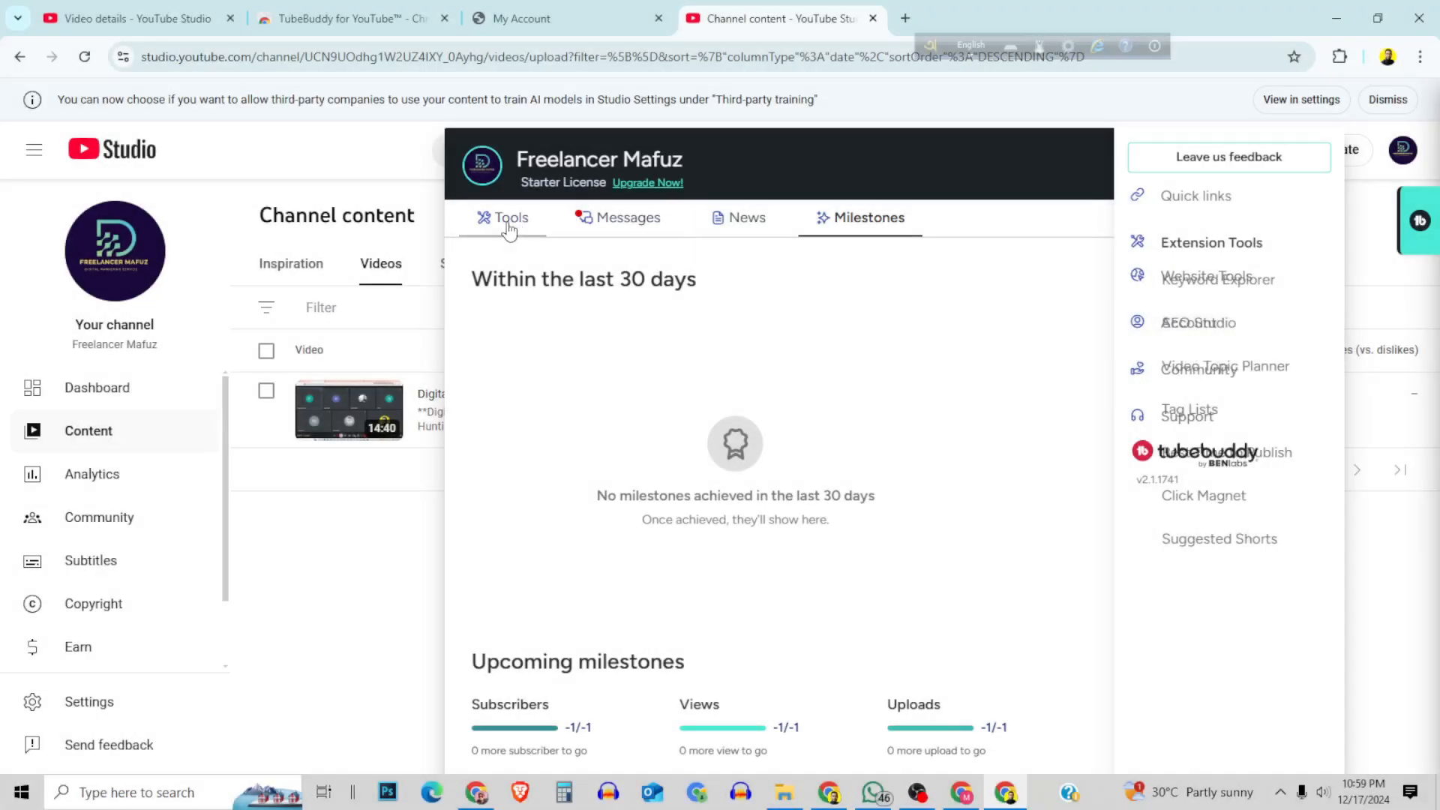
# Open the Keyword Explorer from TubeBuddy's popular tools.
pyautogui.click(510, 228)
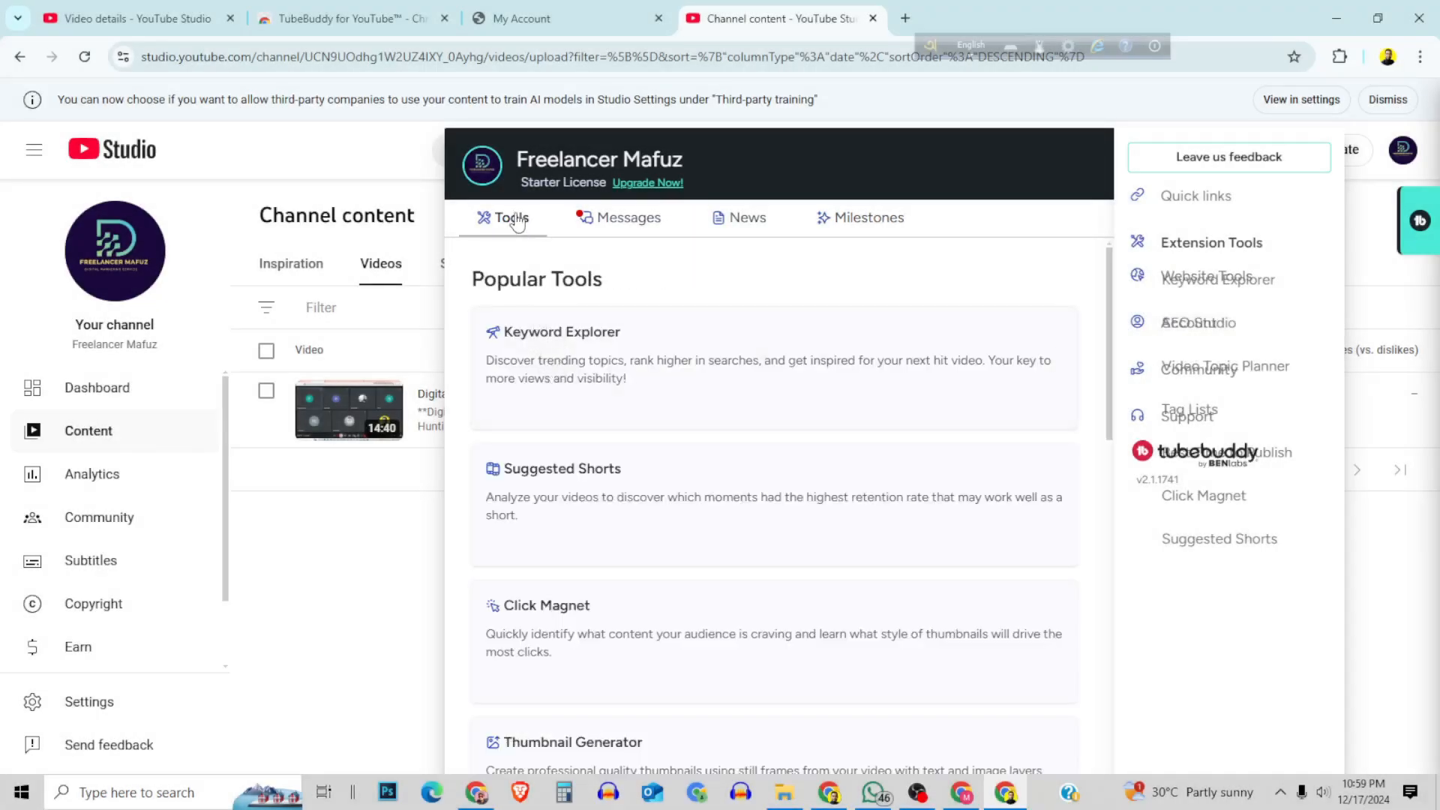
pyautogui.click(556, 339)
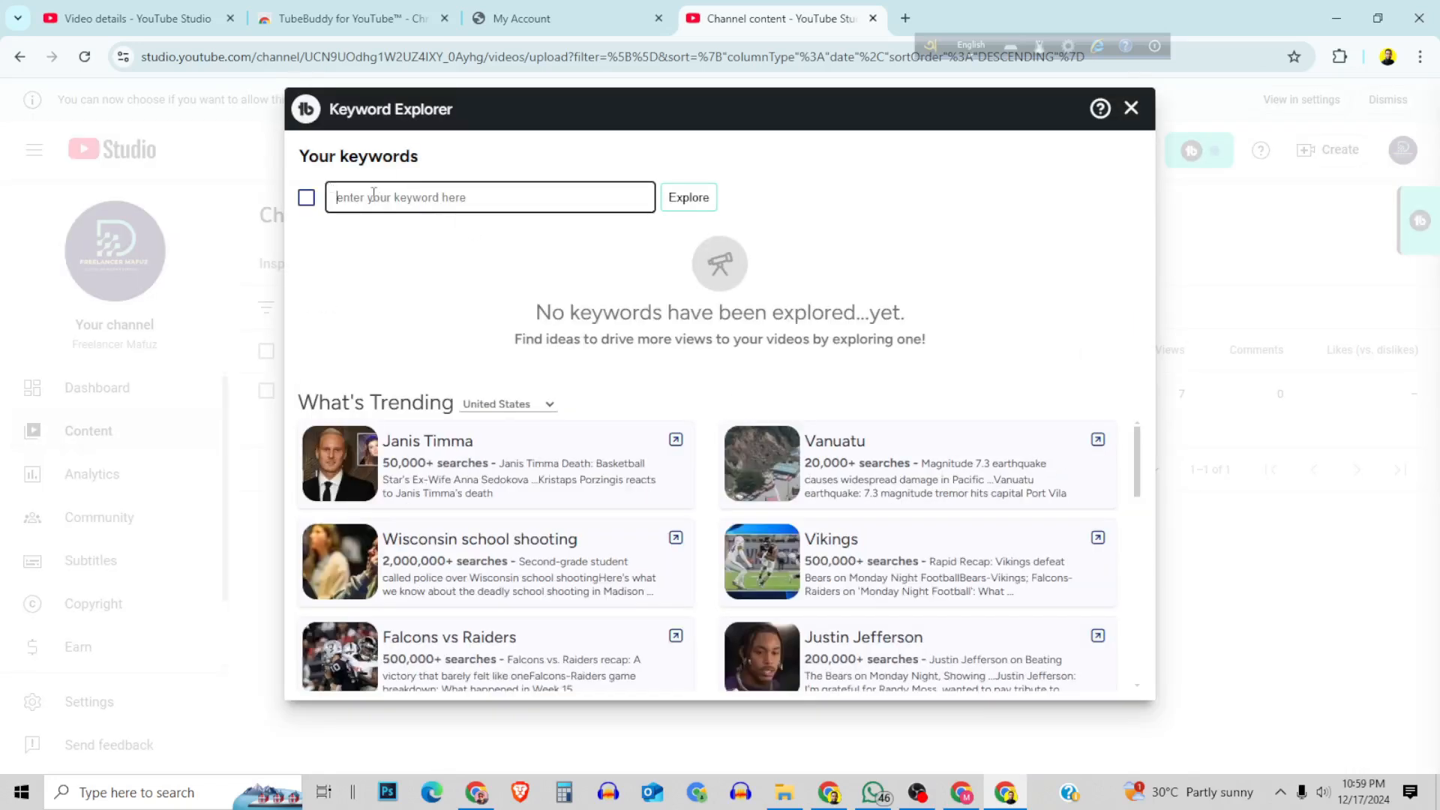
# Return to the video's details page and clear its entire description.
pyautogui.click(163, 7)
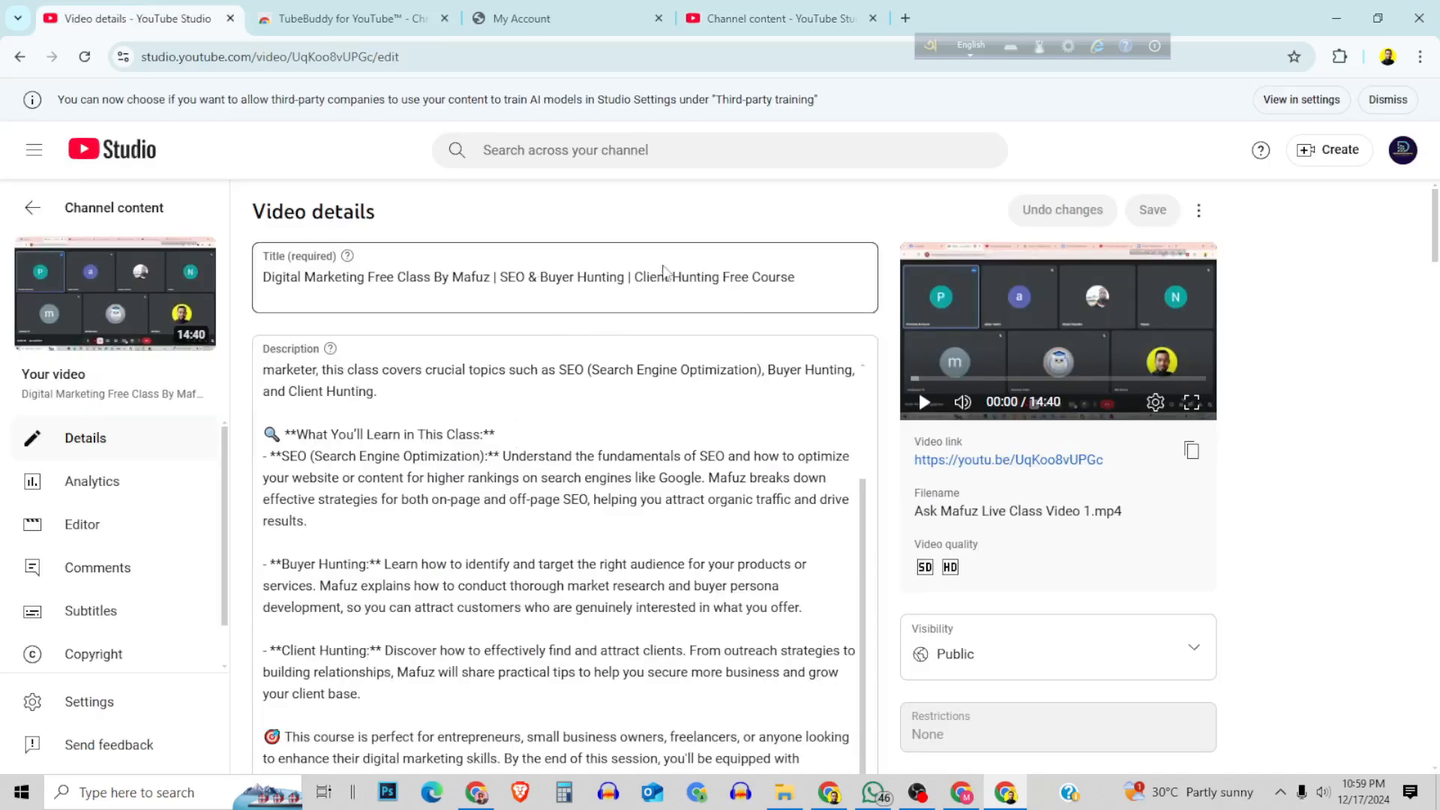
pyautogui.moveTo(816, 279); pyautogui.dragTo(259, 293)
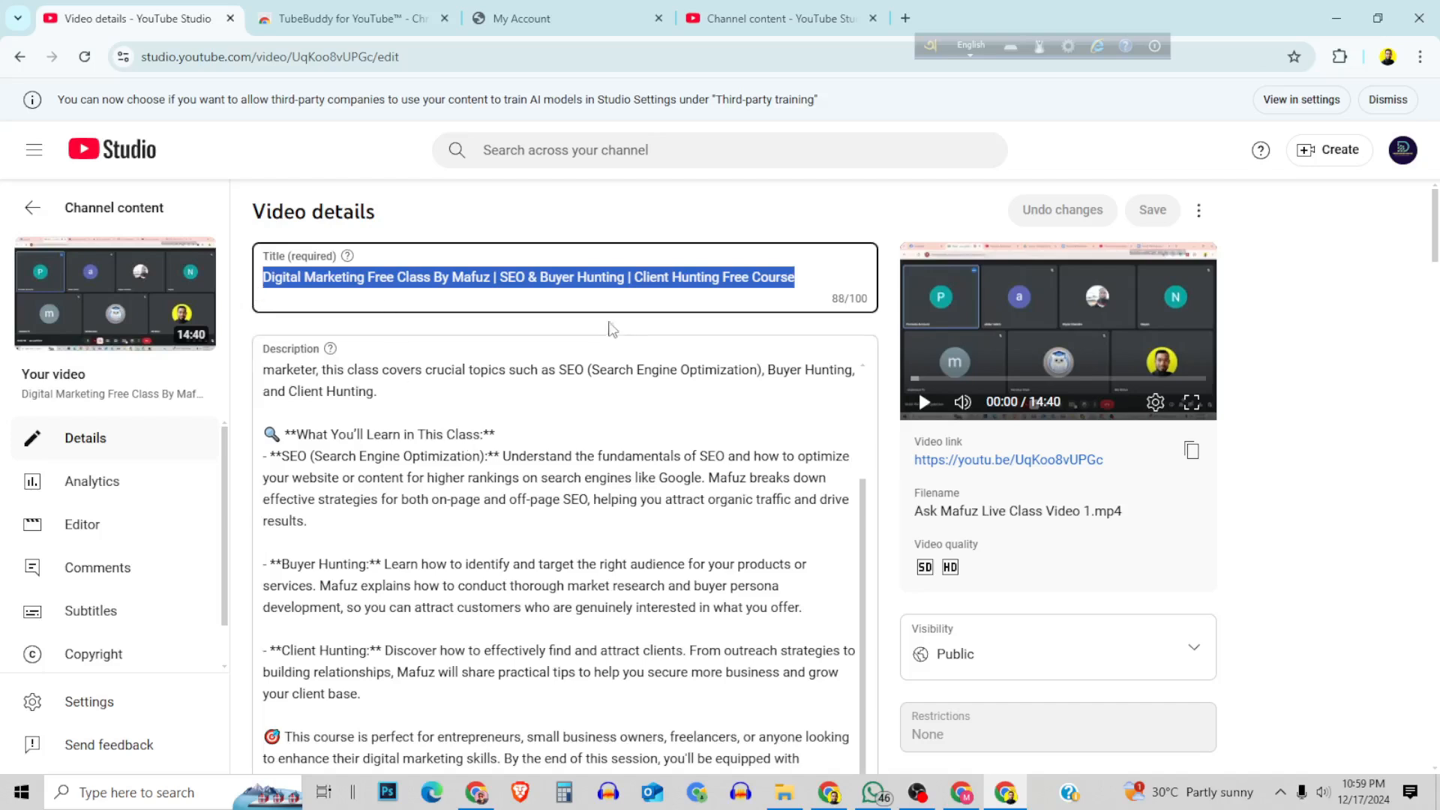
pyautogui.rightClick(622, 282)
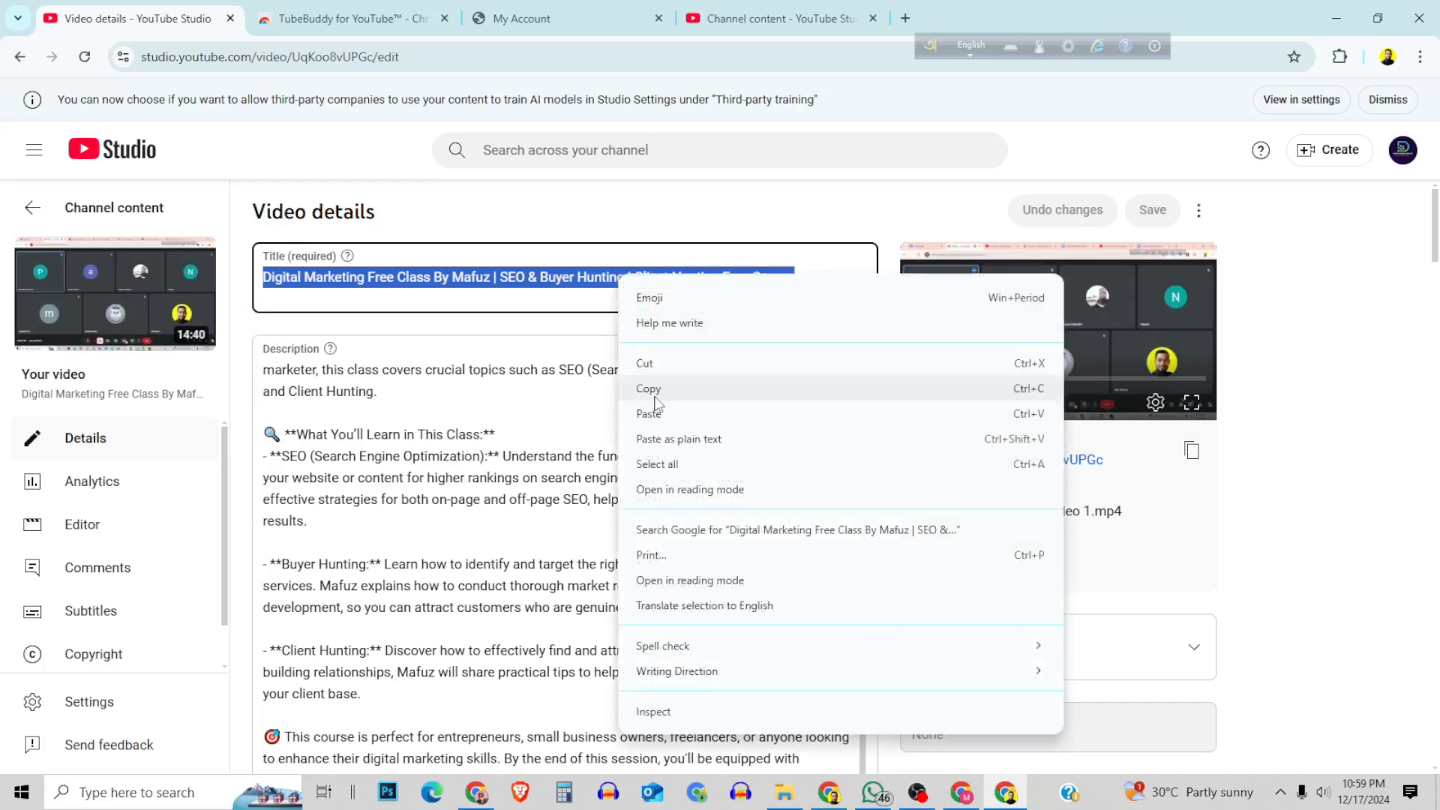
pyautogui.click(513, 279)
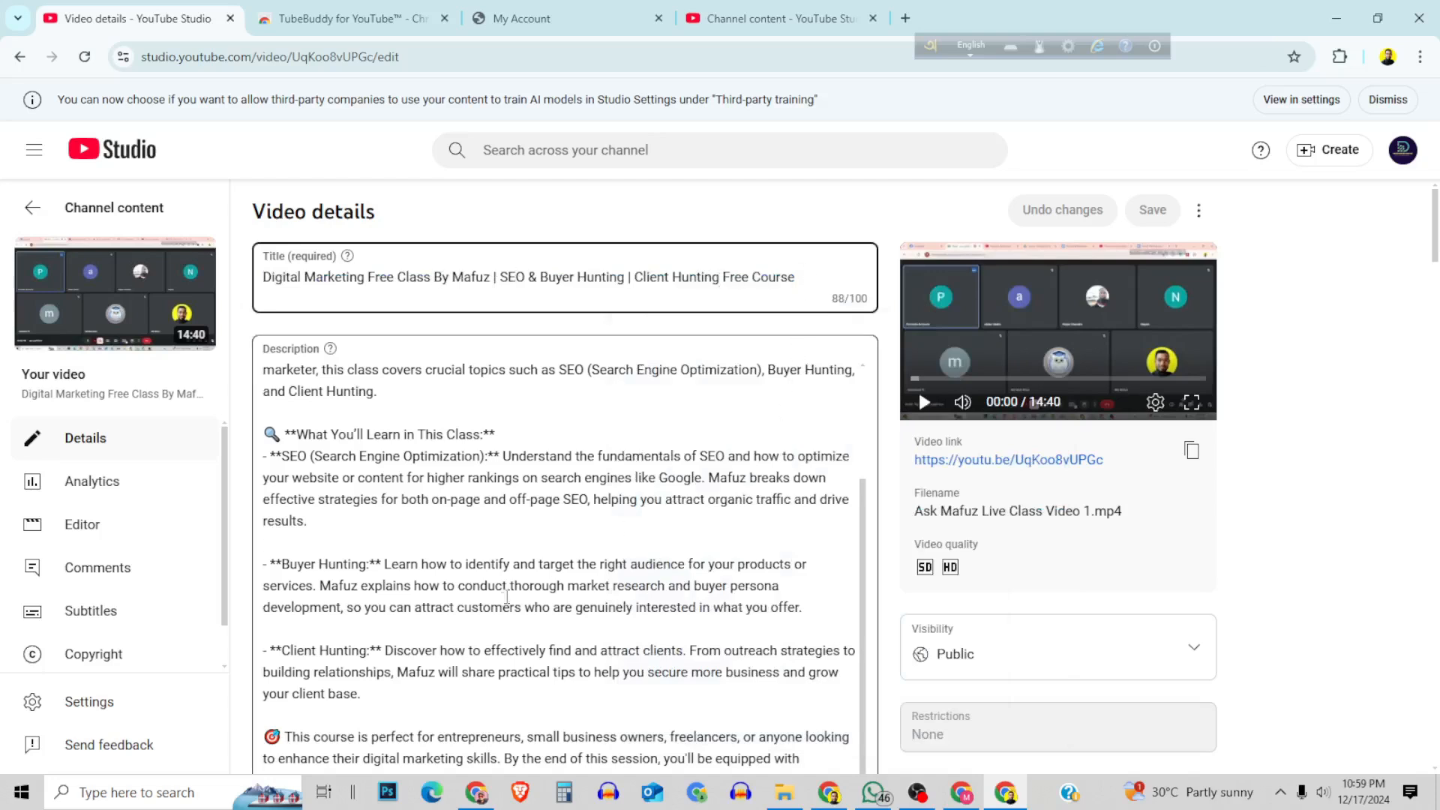
pyautogui.click(473, 590)
pyautogui.hotkey('ctrl', 'a')
pyautogui.press('BackSpace')
pyautogui.moveTo(799, 274); pyautogui.dragTo(524, 276)
pyautogui.hotkey('ctrl', 'a')
pyautogui.click(809, 274)
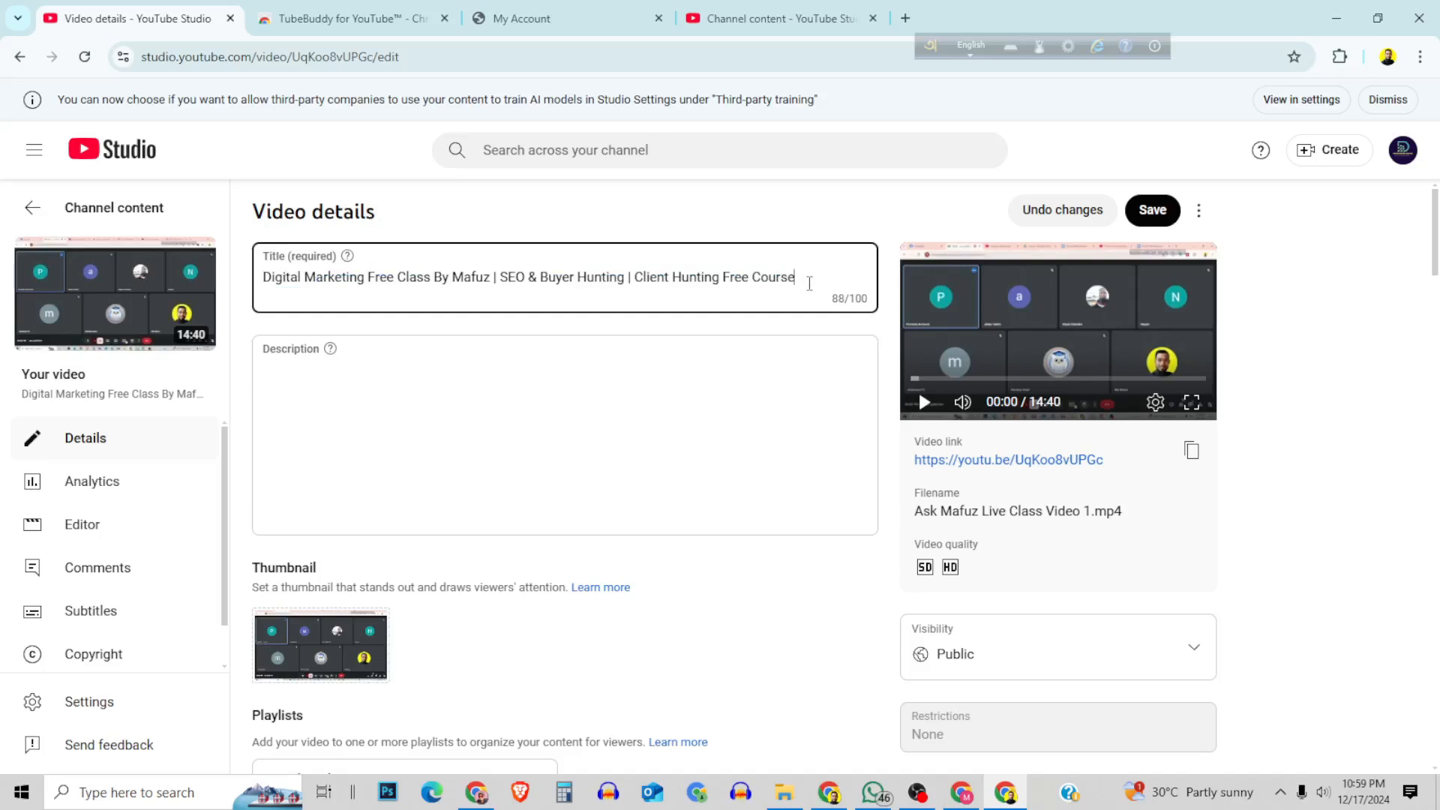
pyautogui.moveTo(811, 279); pyautogui.dragTo(206, 291)
pyautogui.rightClick(454, 276)
pyautogui.click(748, 277)
pyautogui.click(748, 276)
pyautogui.moveTo(492, 277); pyautogui.dragTo(261, 285)
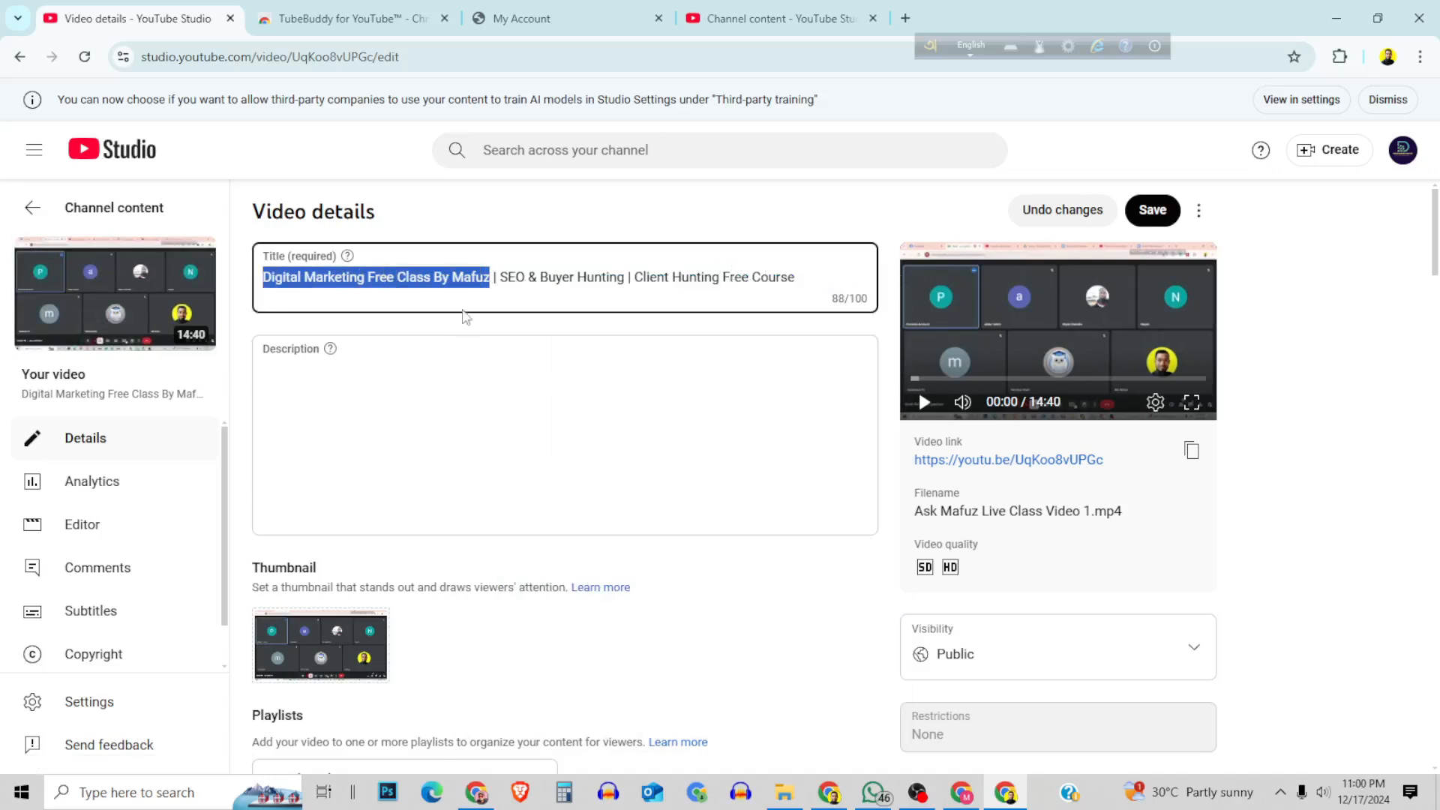
# Cut the full video title and paste it into the empty description.
pyautogui.moveTo(798, 279); pyautogui.dragTo(258, 285)
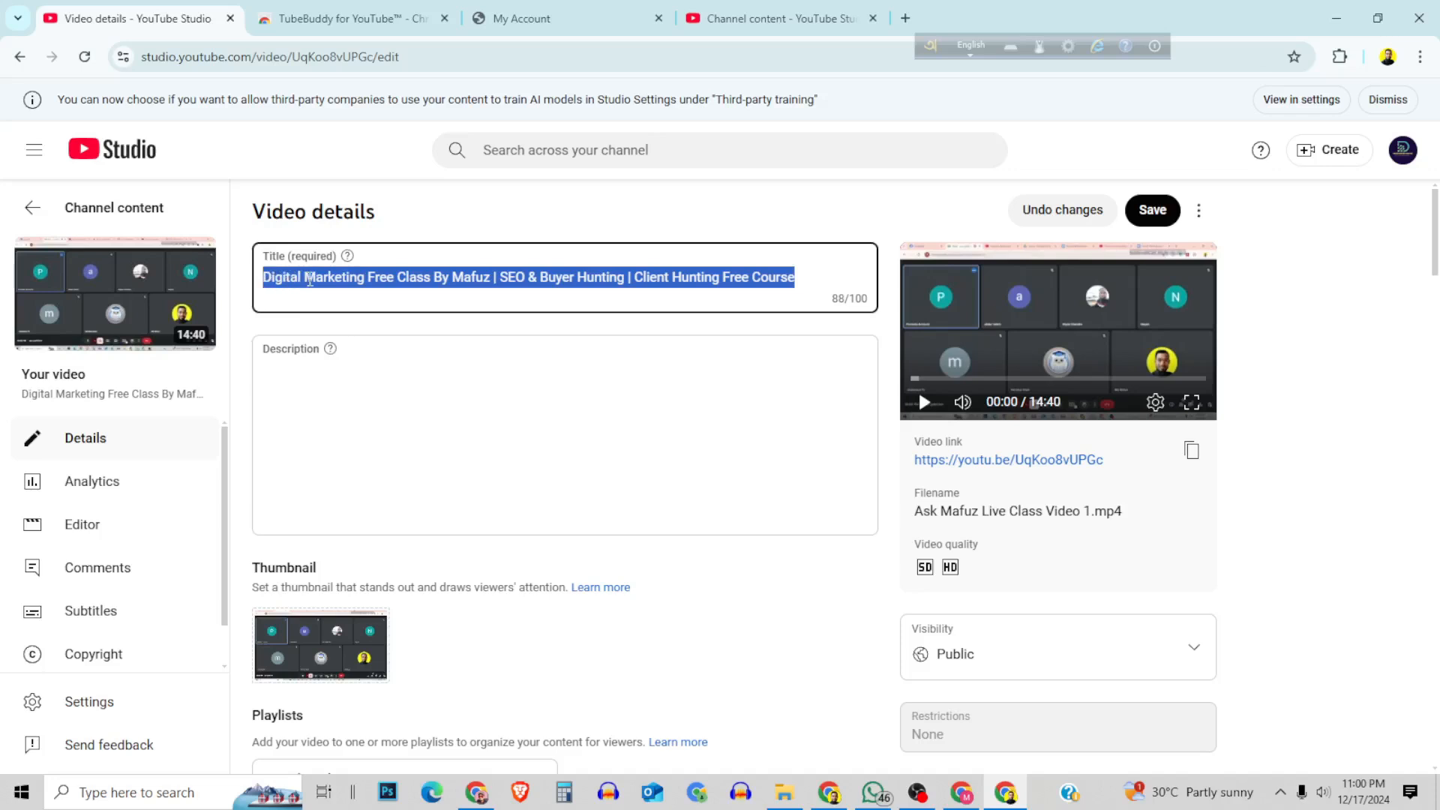
pyautogui.rightClick(315, 286)
pyautogui.click(363, 367)
pyautogui.click(283, 387)
pyautogui.rightClick(285, 386)
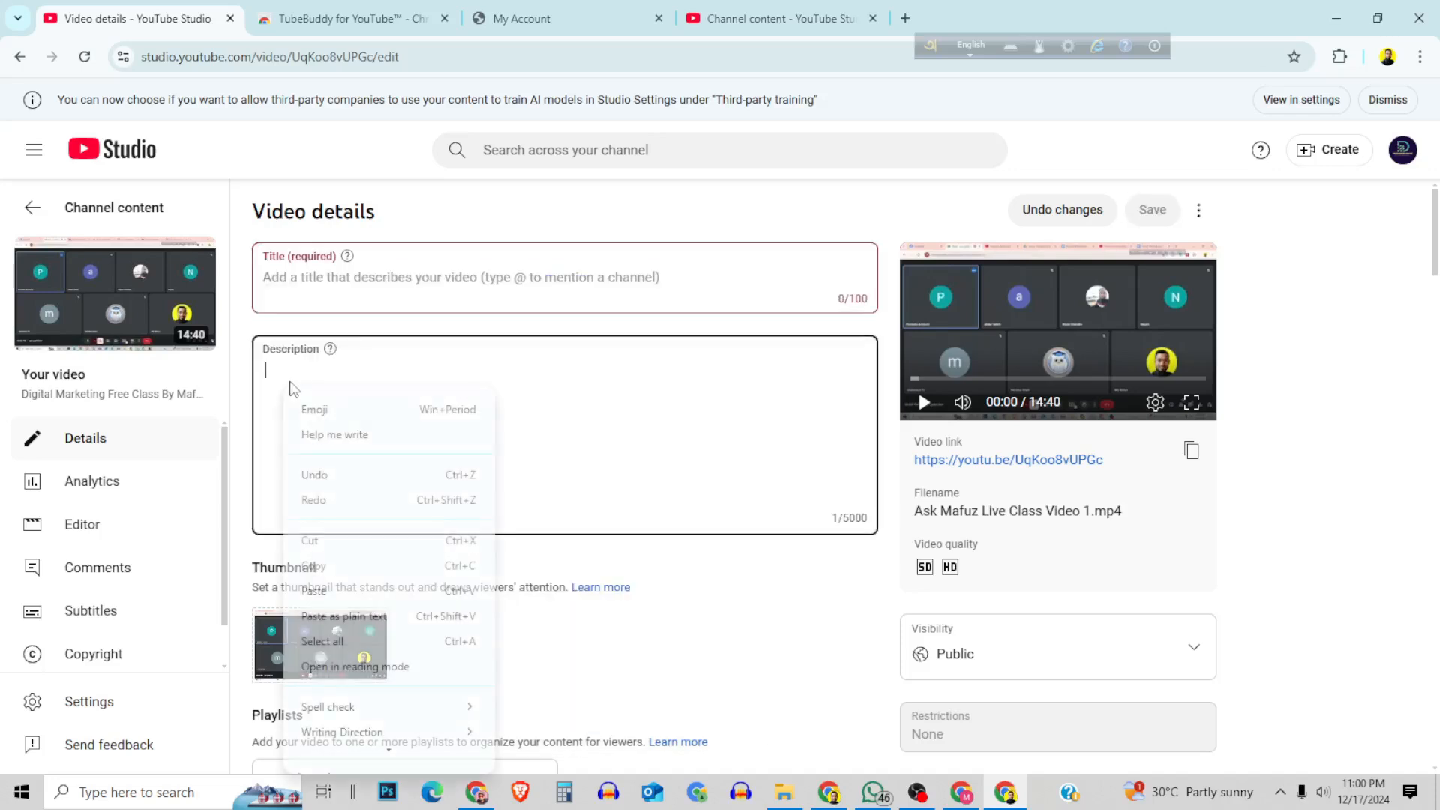
pyautogui.click(314, 590)
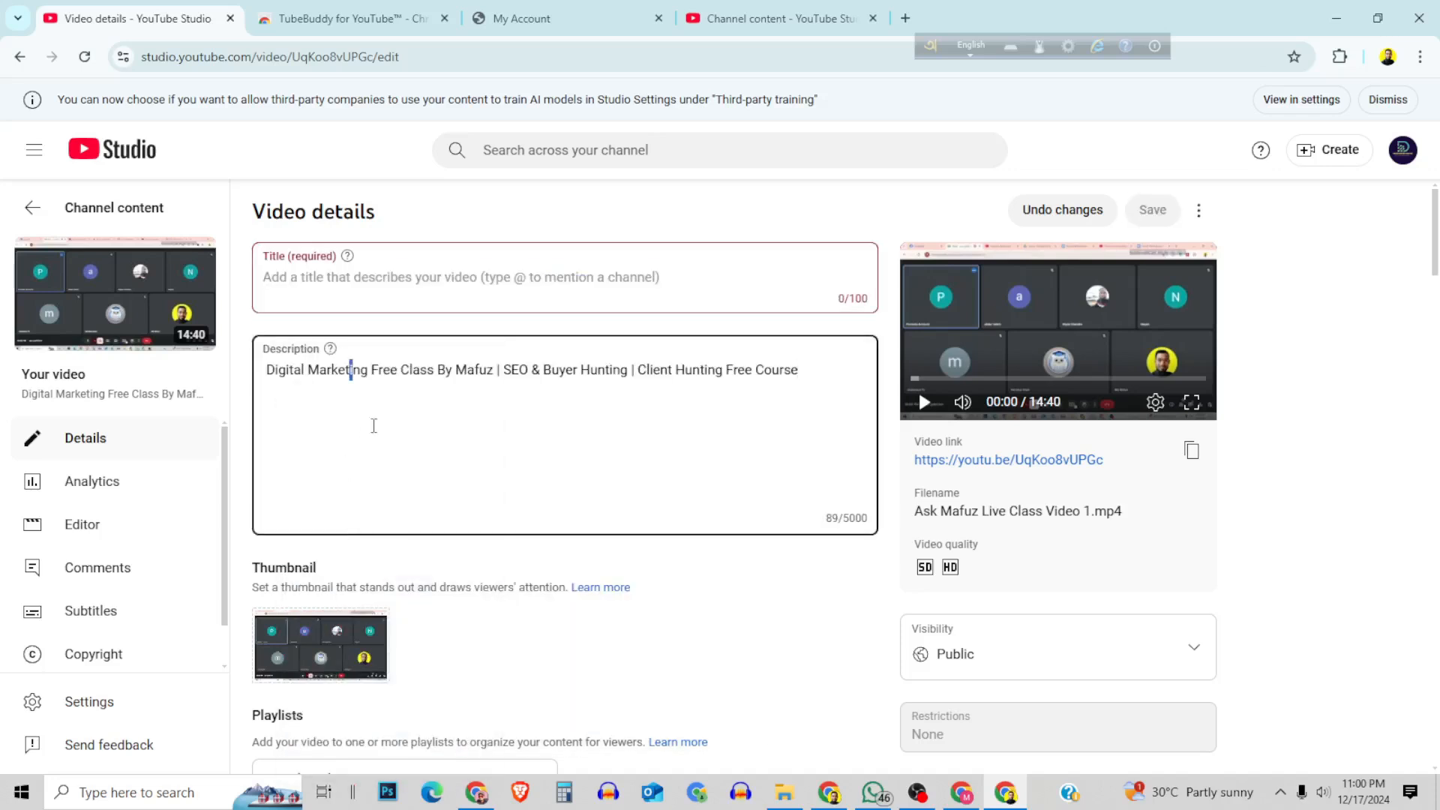
# Copy only the part before the first "|" in the description into the empty title and save the video details.
pyautogui.moveTo(496, 367); pyautogui.dragTo(238, 384)
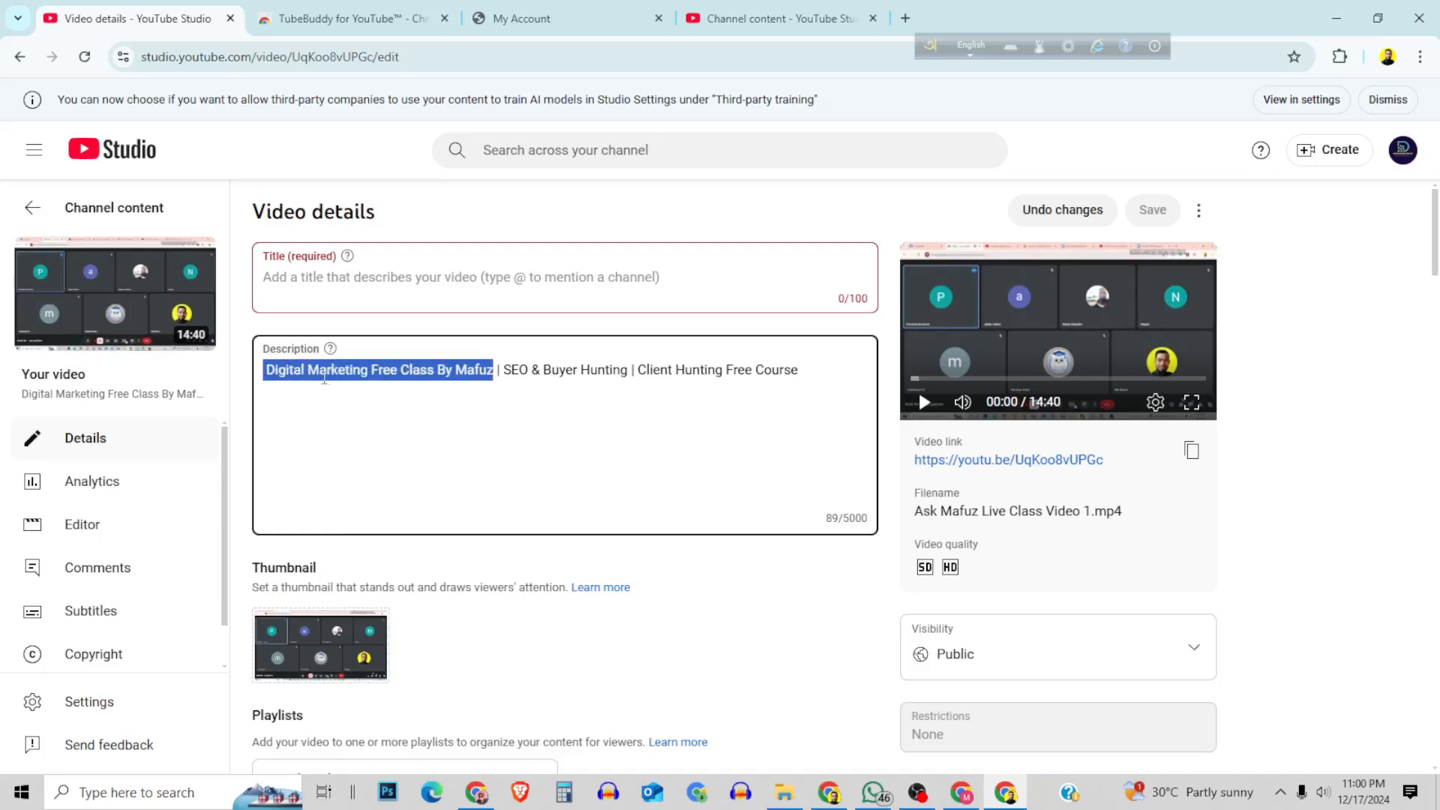
pyautogui.rightClick(340, 368)
pyautogui.click(375, 482)
pyautogui.click(325, 282)
pyautogui.rightClick(312, 279)
pyautogui.click(364, 475)
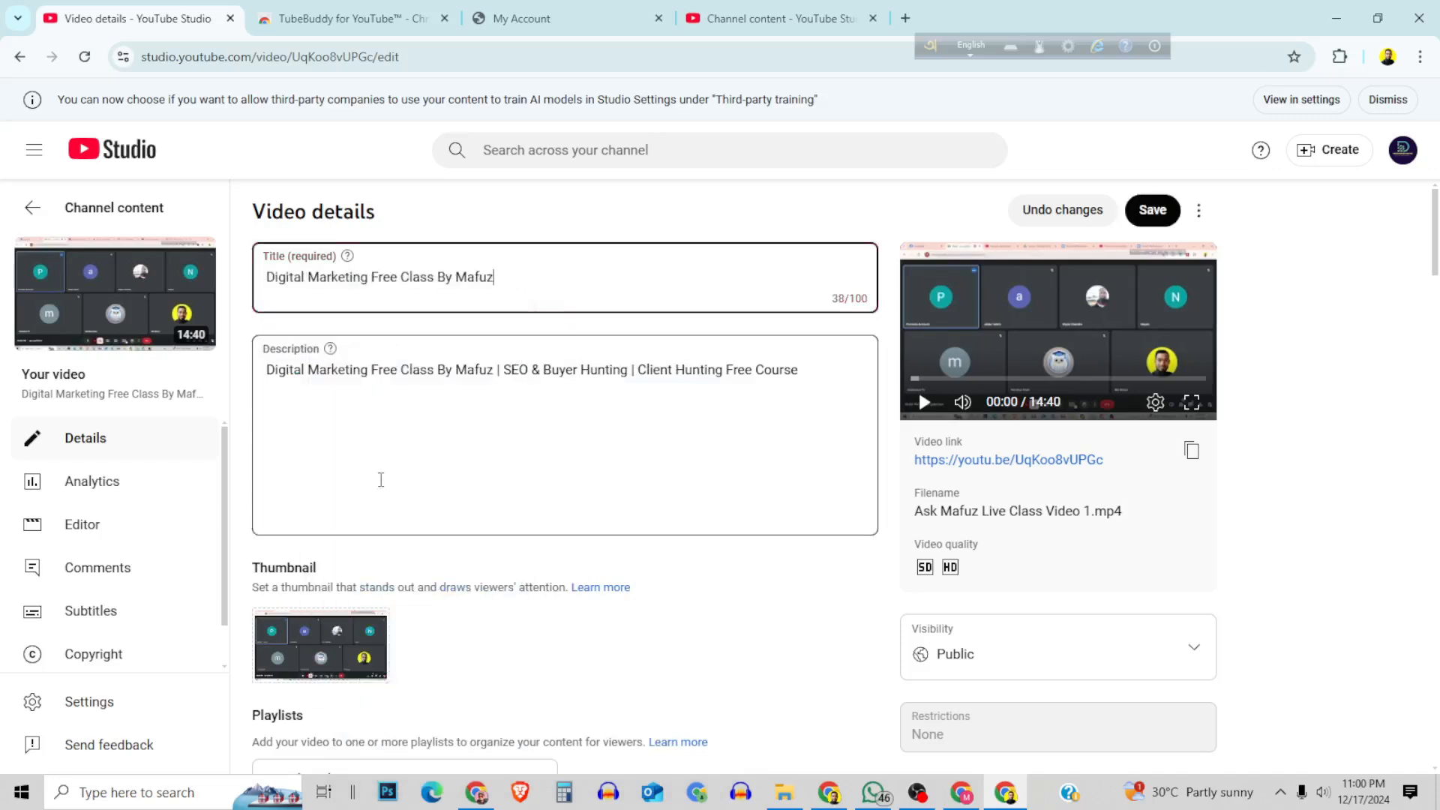
pyautogui.click(1148, 219)
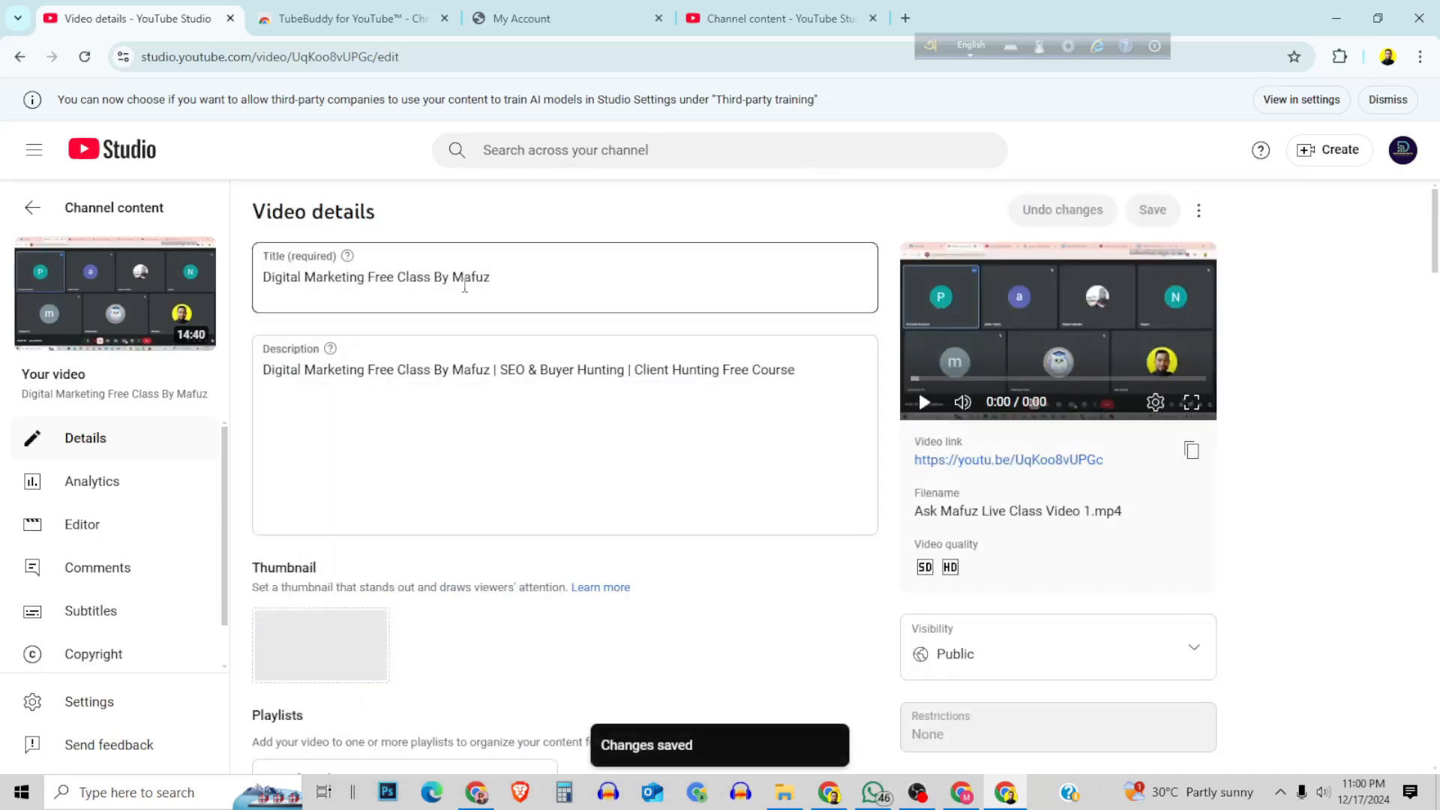
# Copy the shortened video title and explore it as a keyword in TubeBuddy's Keyword Explorer.
pyautogui.moveTo(532, 278); pyautogui.dragTo(257, 284)
pyautogui.rightClick(360, 272)
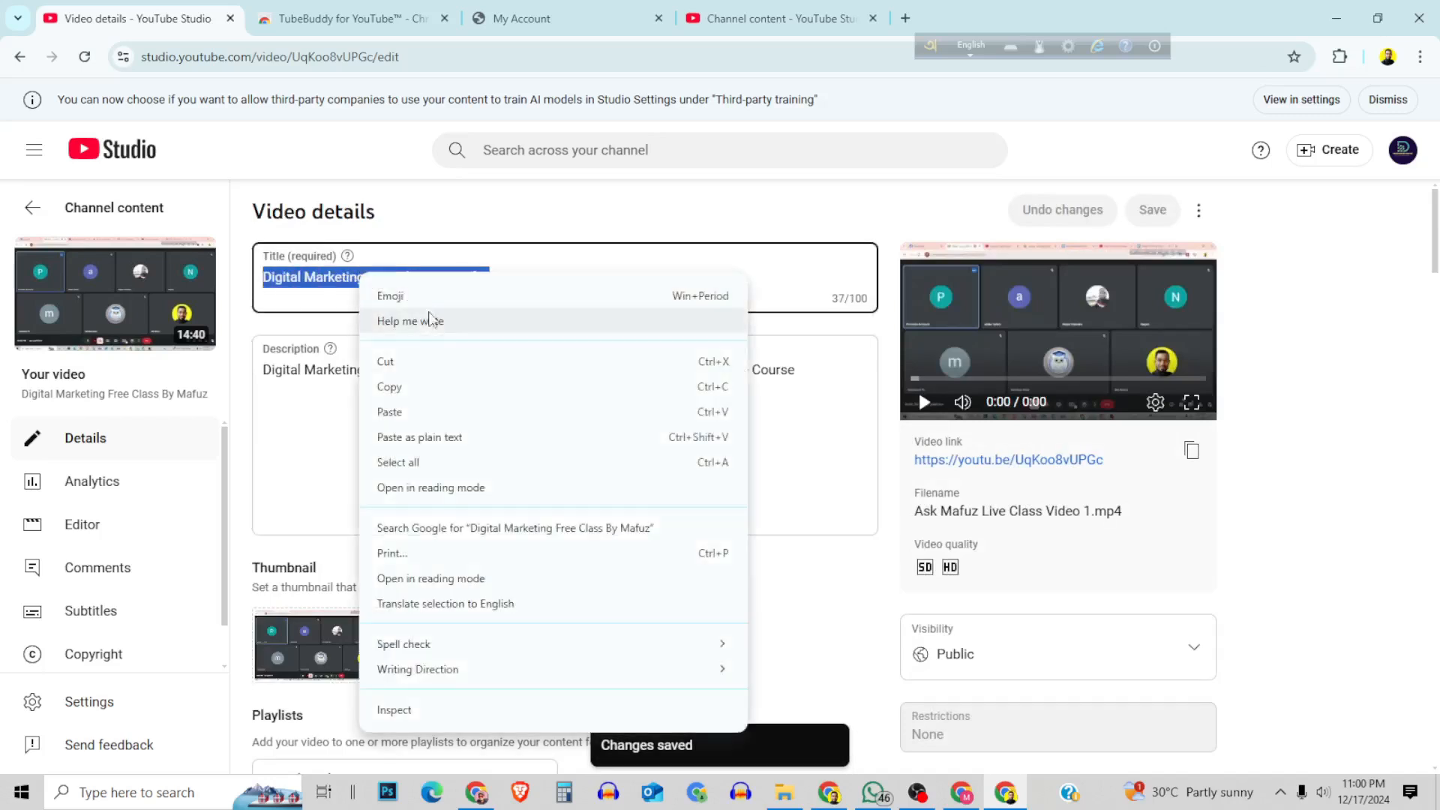
pyautogui.click(417, 384)
pyautogui.click(353, 18)
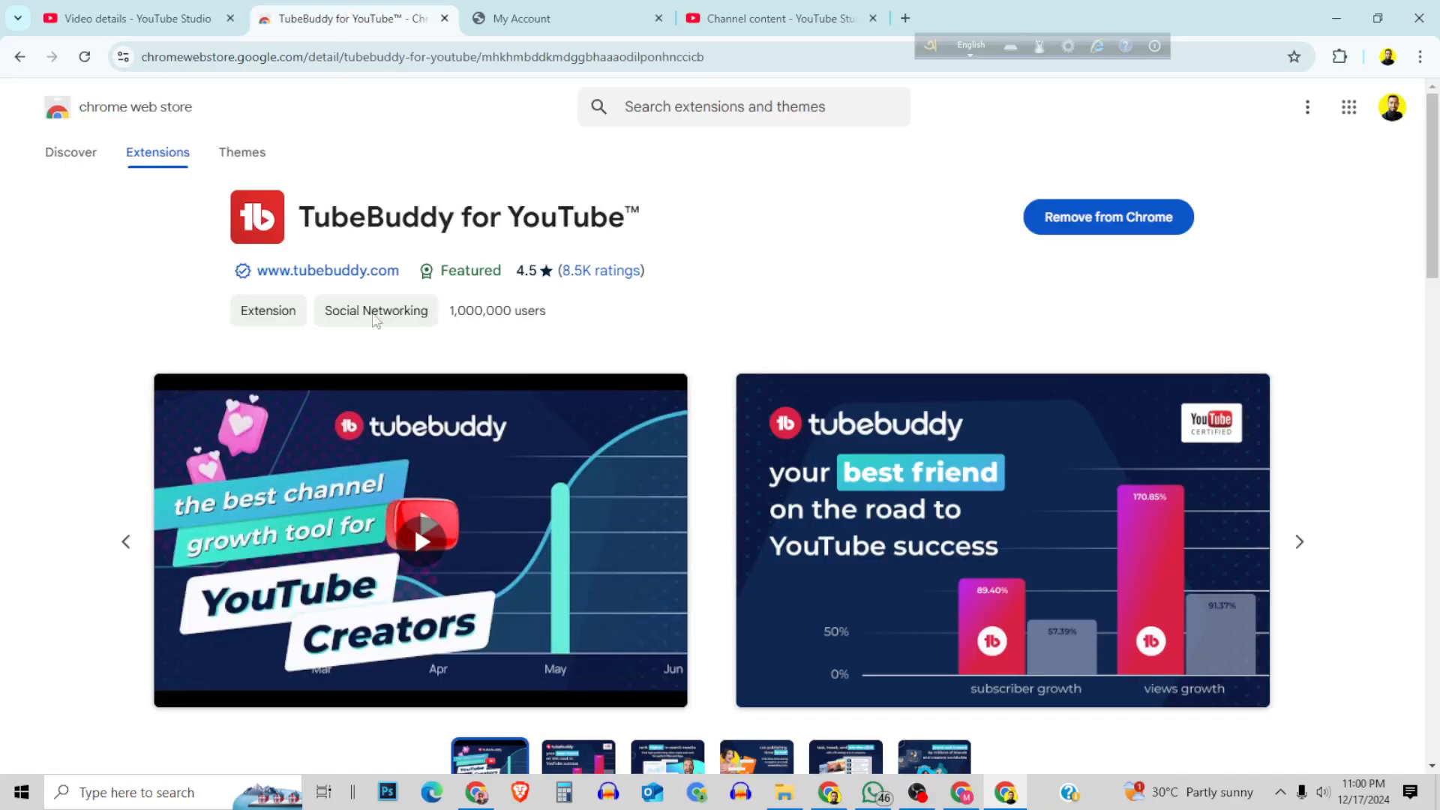
pyautogui.click(504, 9)
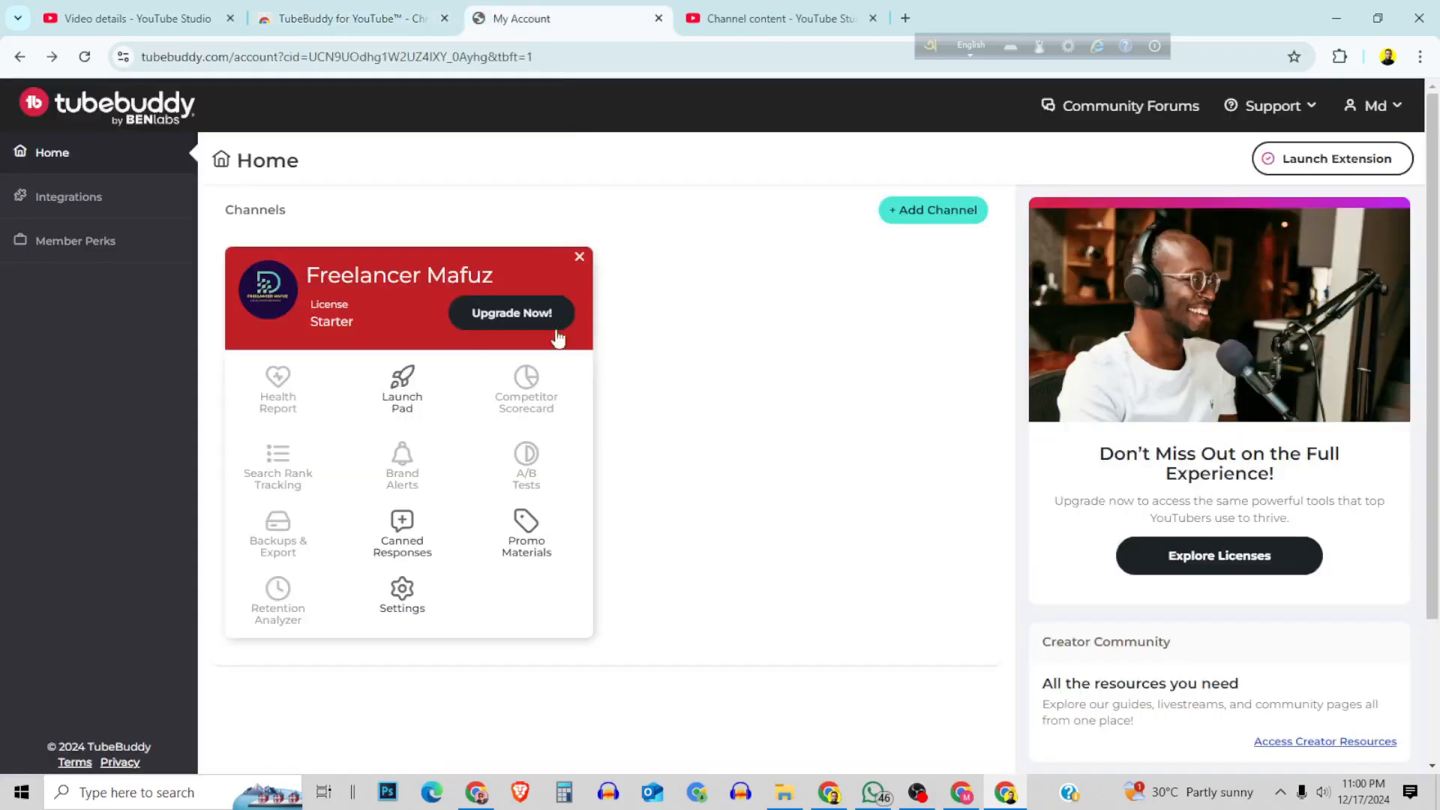
pyautogui.click(804, 9)
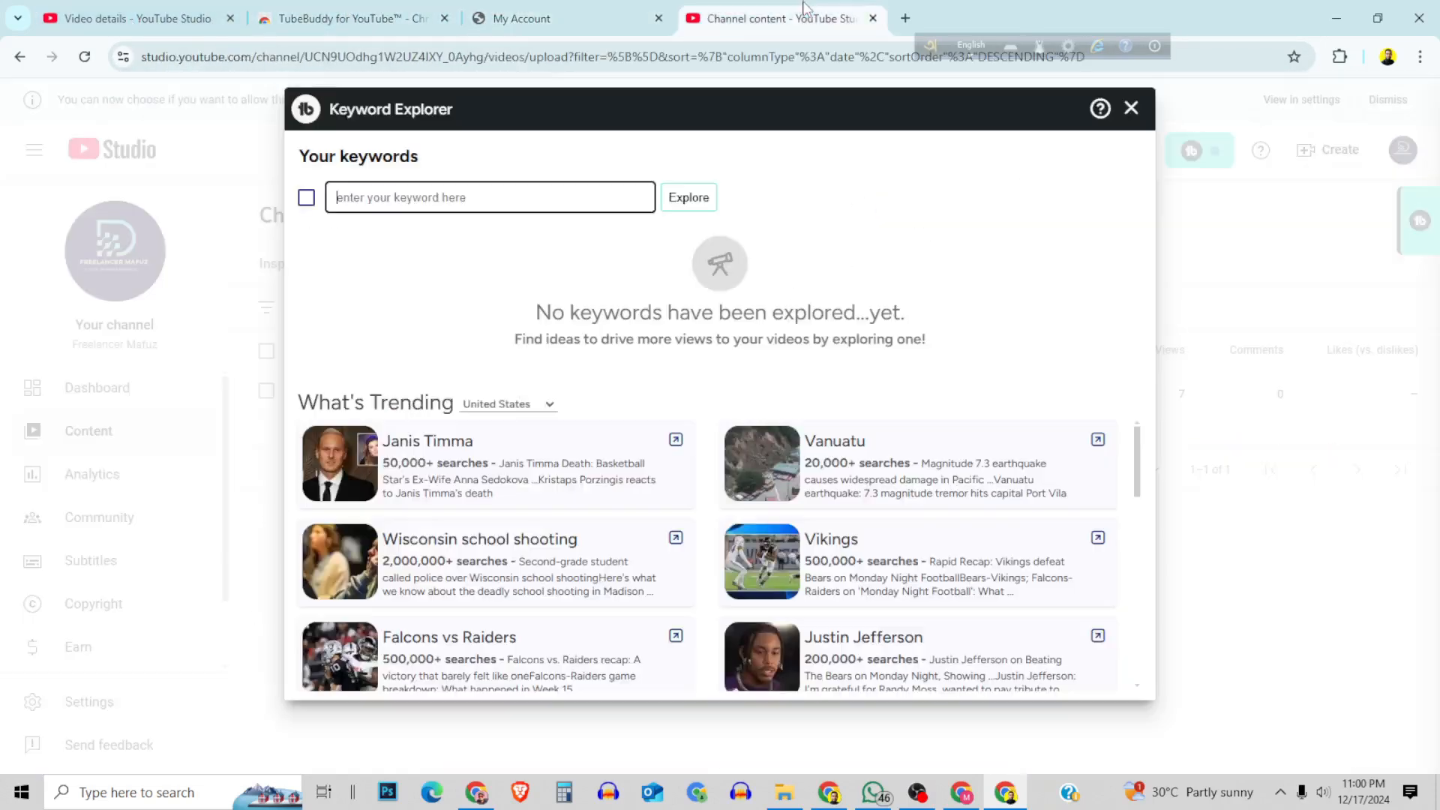
pyautogui.rightClick(357, 198)
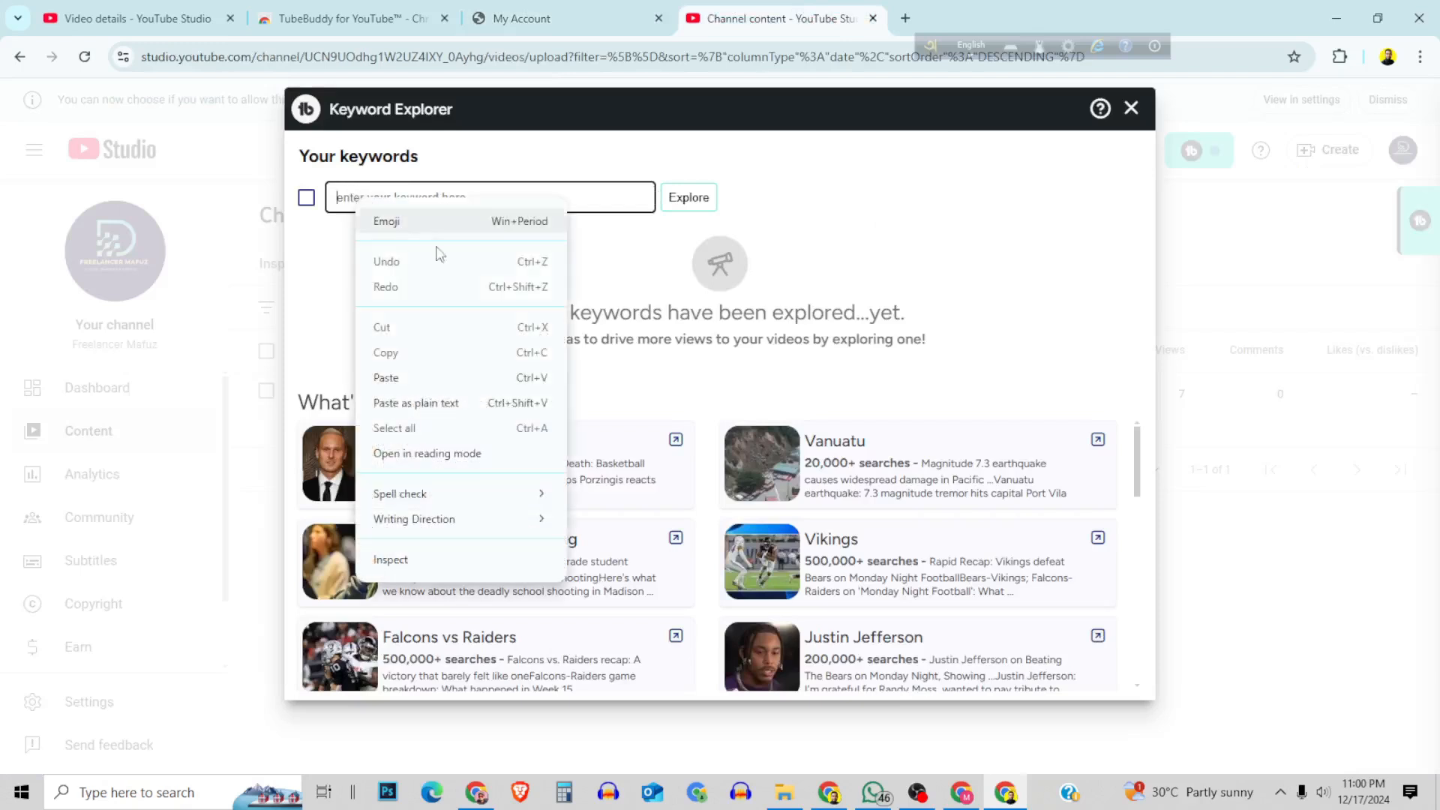
pyautogui.click(385, 378)
pyautogui.click(691, 201)
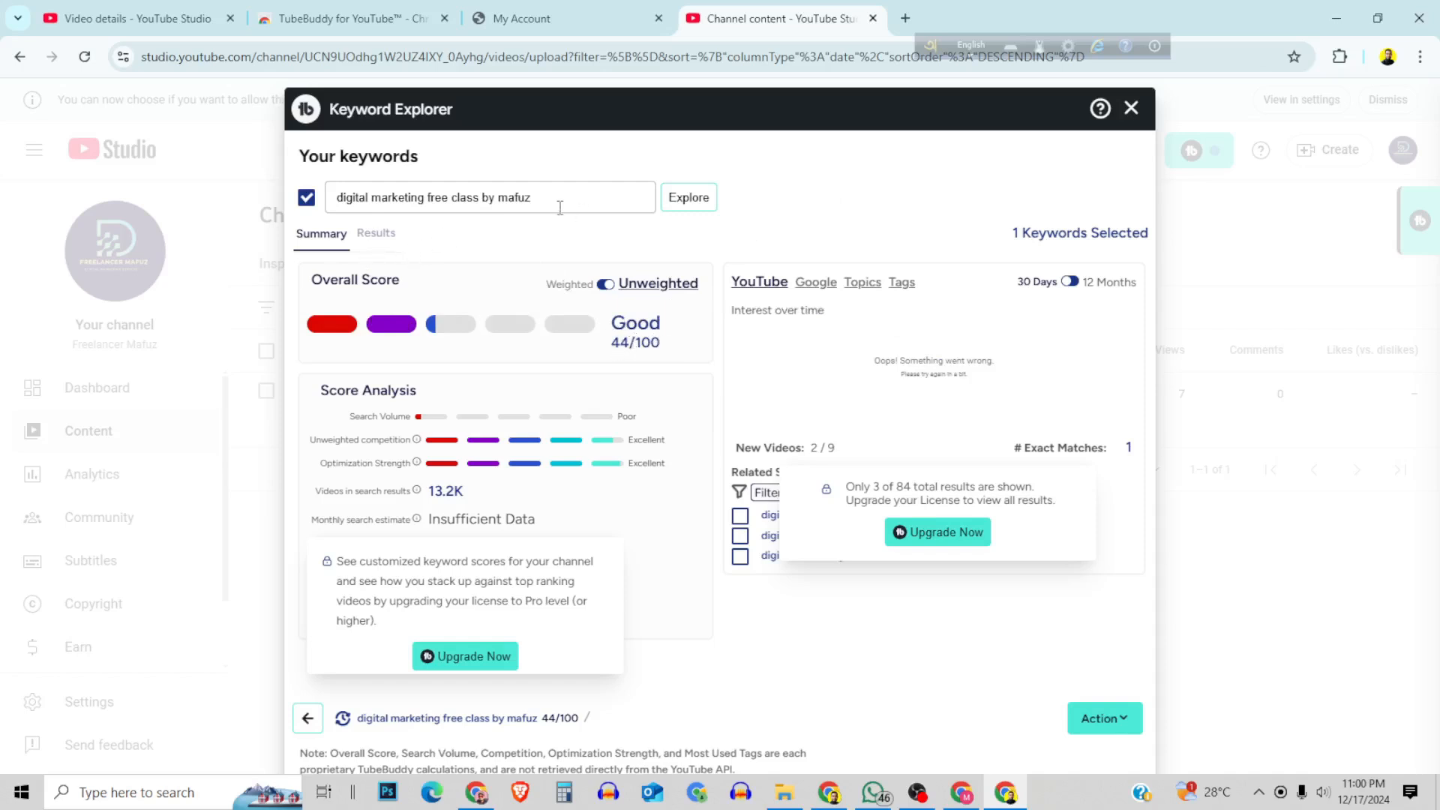
# Extend the video title with "| SEO & Buyer Hunting", copied from the description on the video's details page.
pyautogui.click(128, 17)
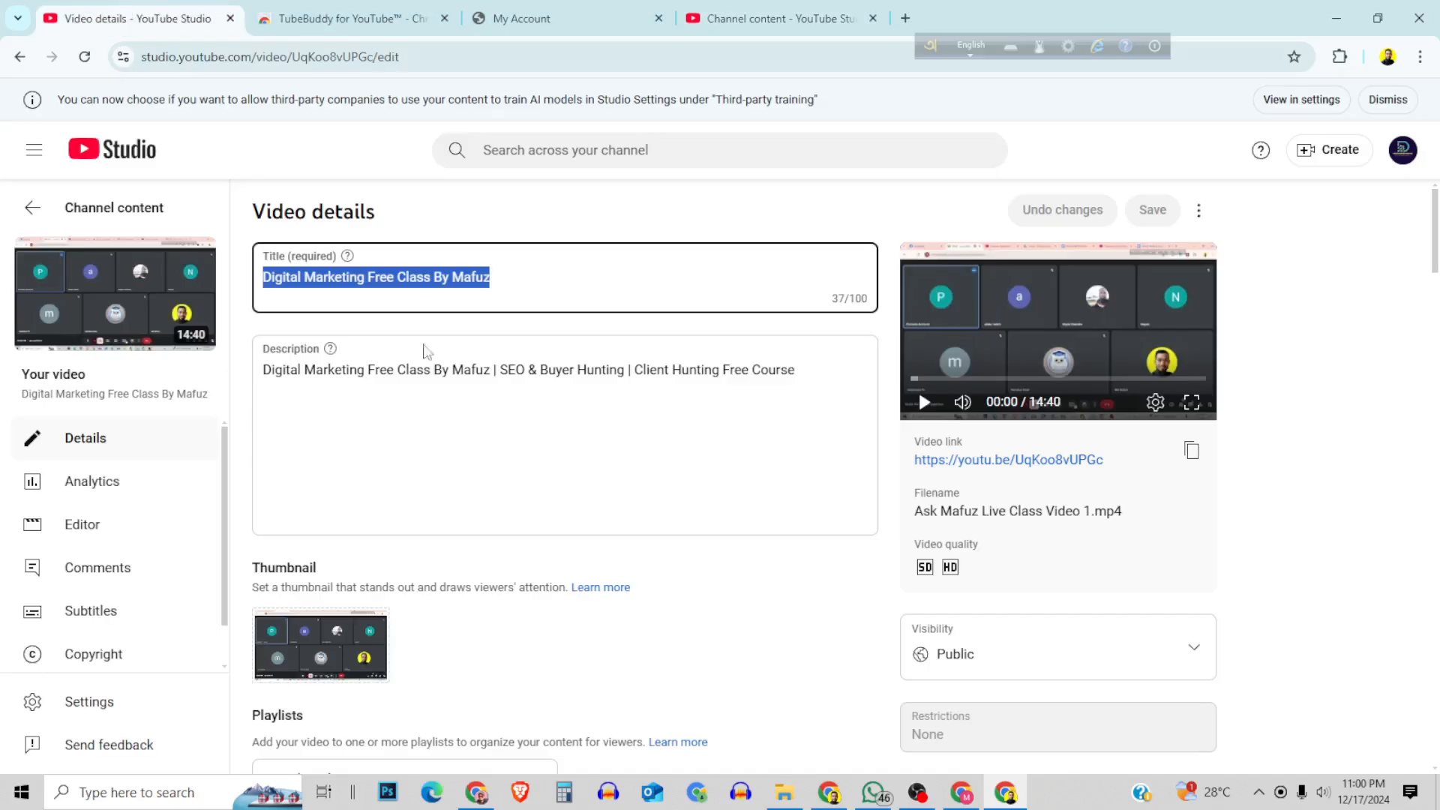
pyautogui.click(435, 371)
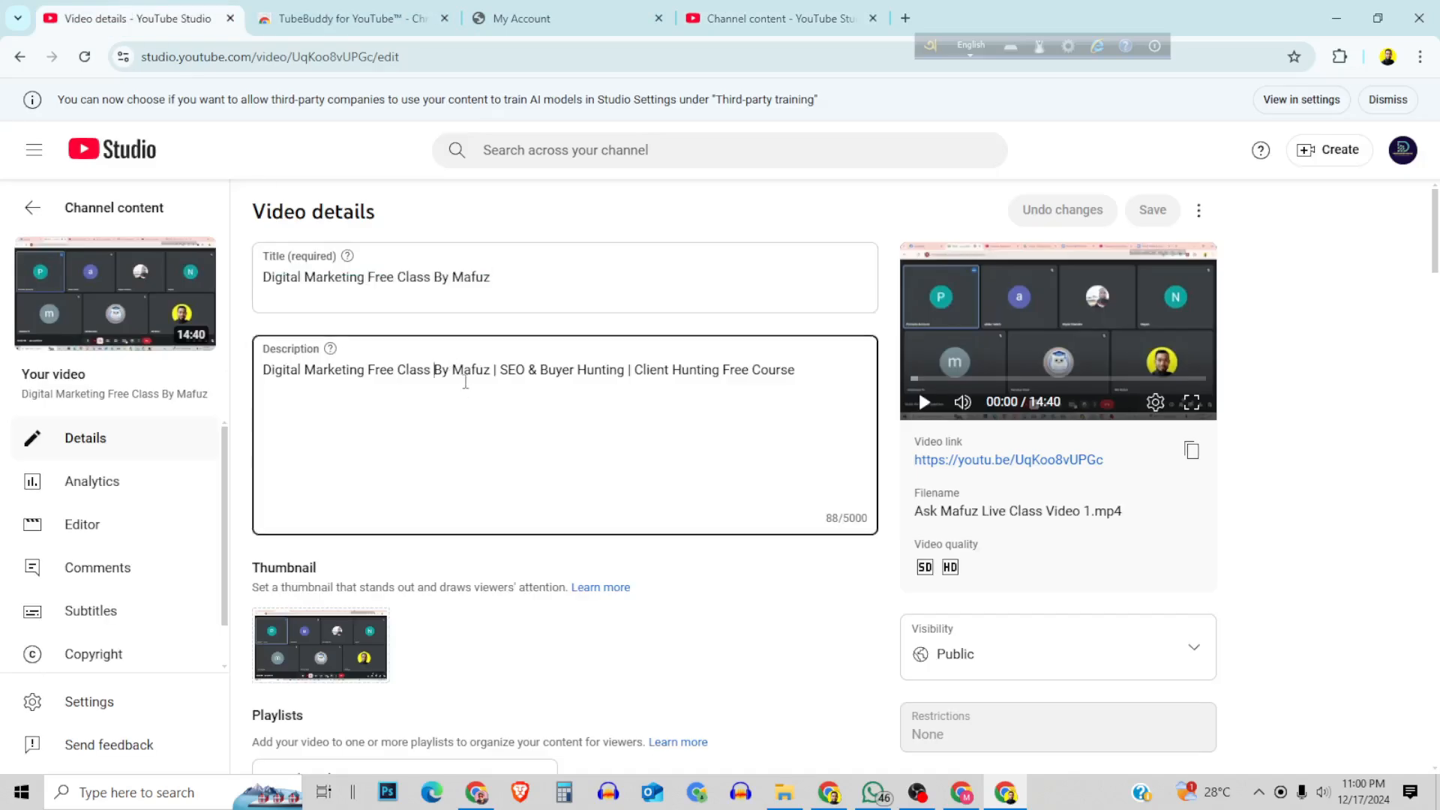
pyautogui.moveTo(492, 371); pyautogui.dragTo(636, 370)
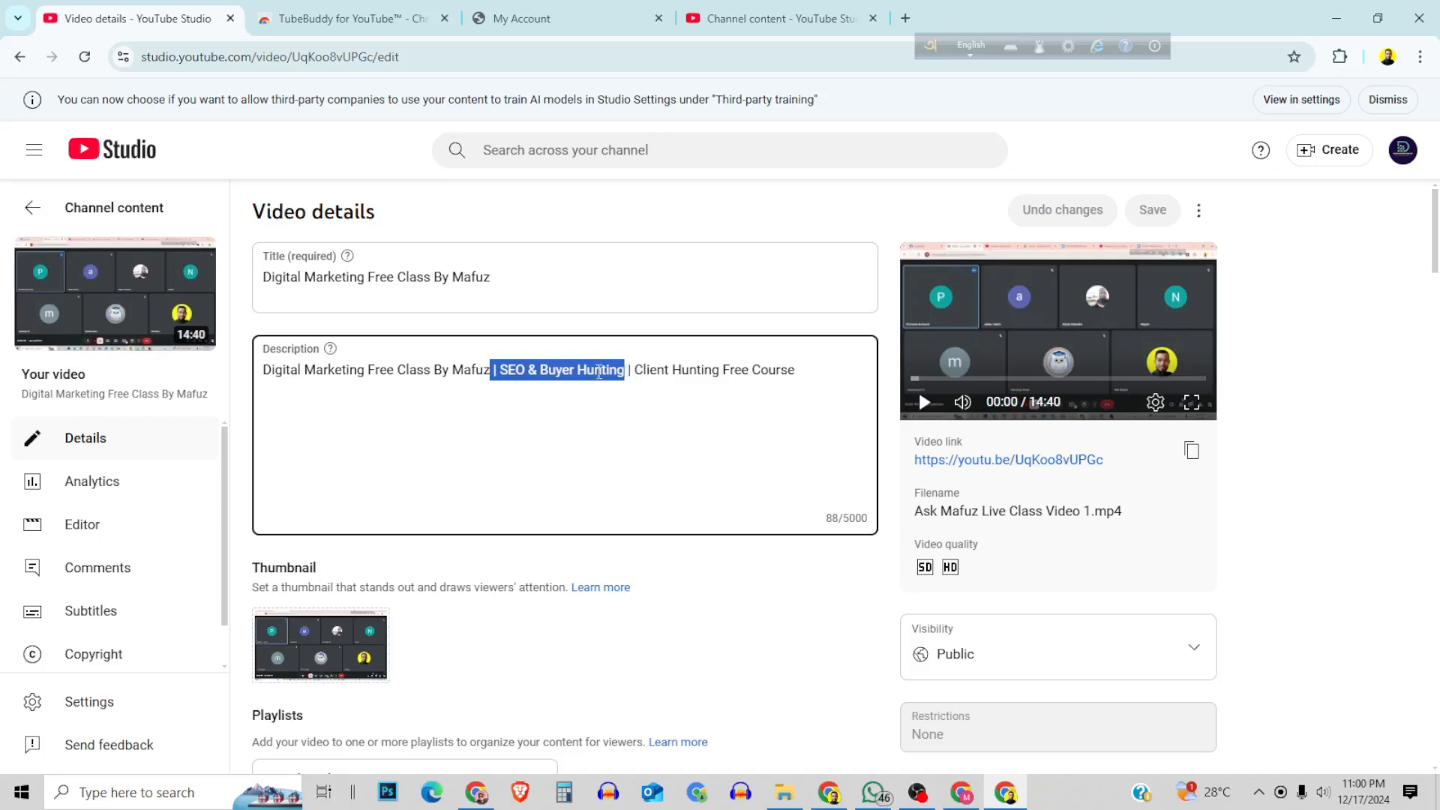
pyautogui.rightClick(599, 372)
pyautogui.click(623, 484)
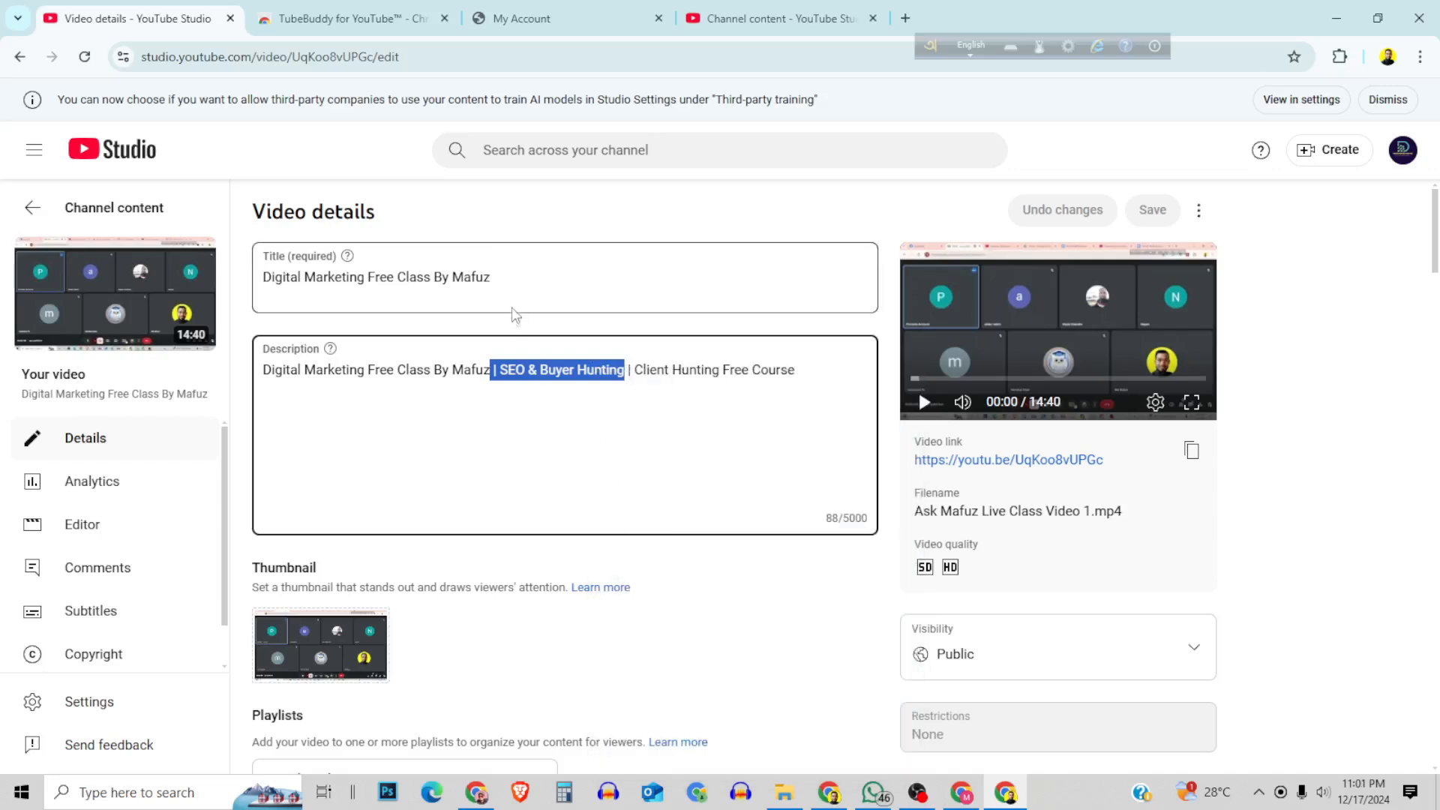
pyautogui.click(508, 283)
pyautogui.rightClick(507, 284)
pyautogui.click(546, 488)
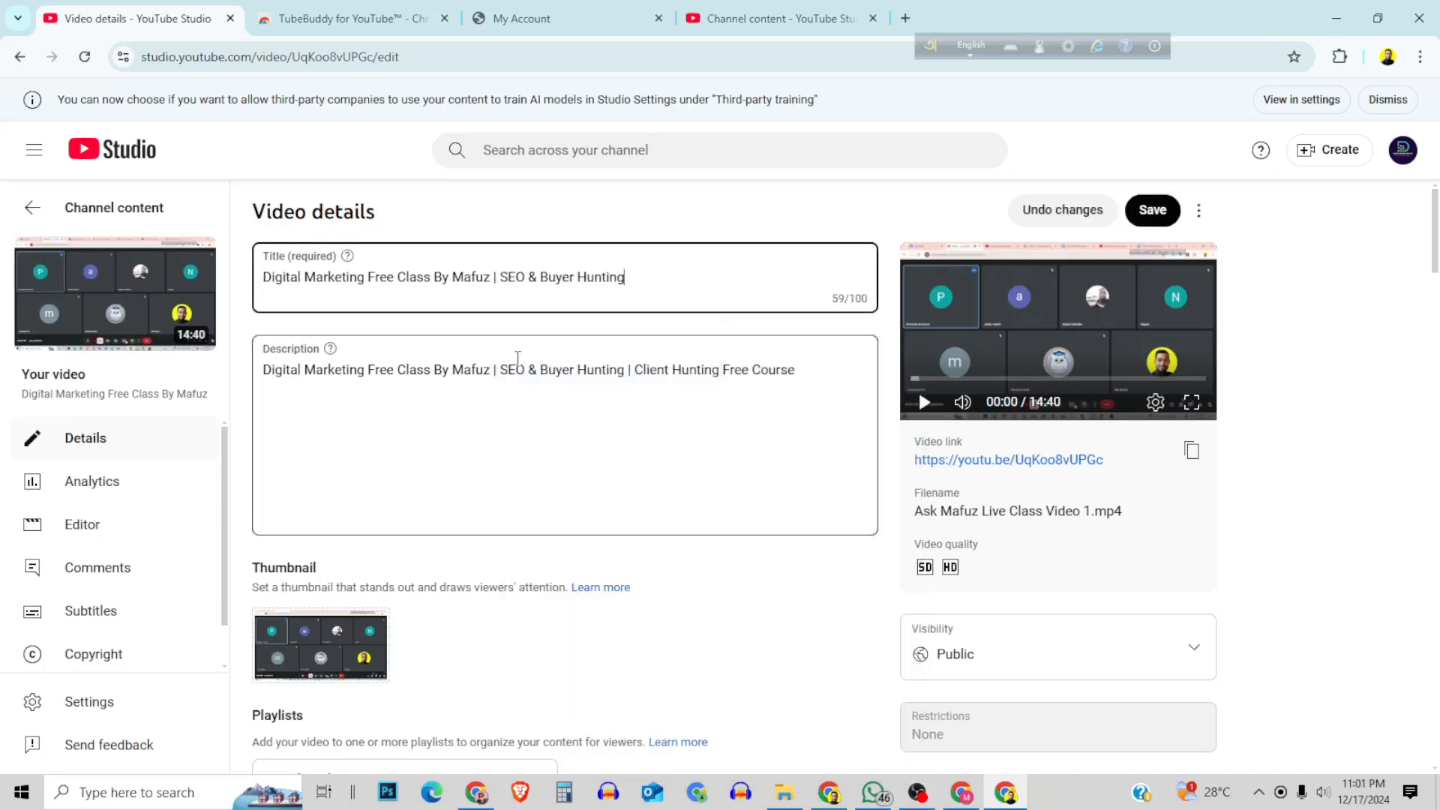
# Copy the extended title and explore it in the Keyword Explorer in place of the previous keyword.
pyautogui.moveTo(644, 273); pyautogui.dragTo(247, 282)
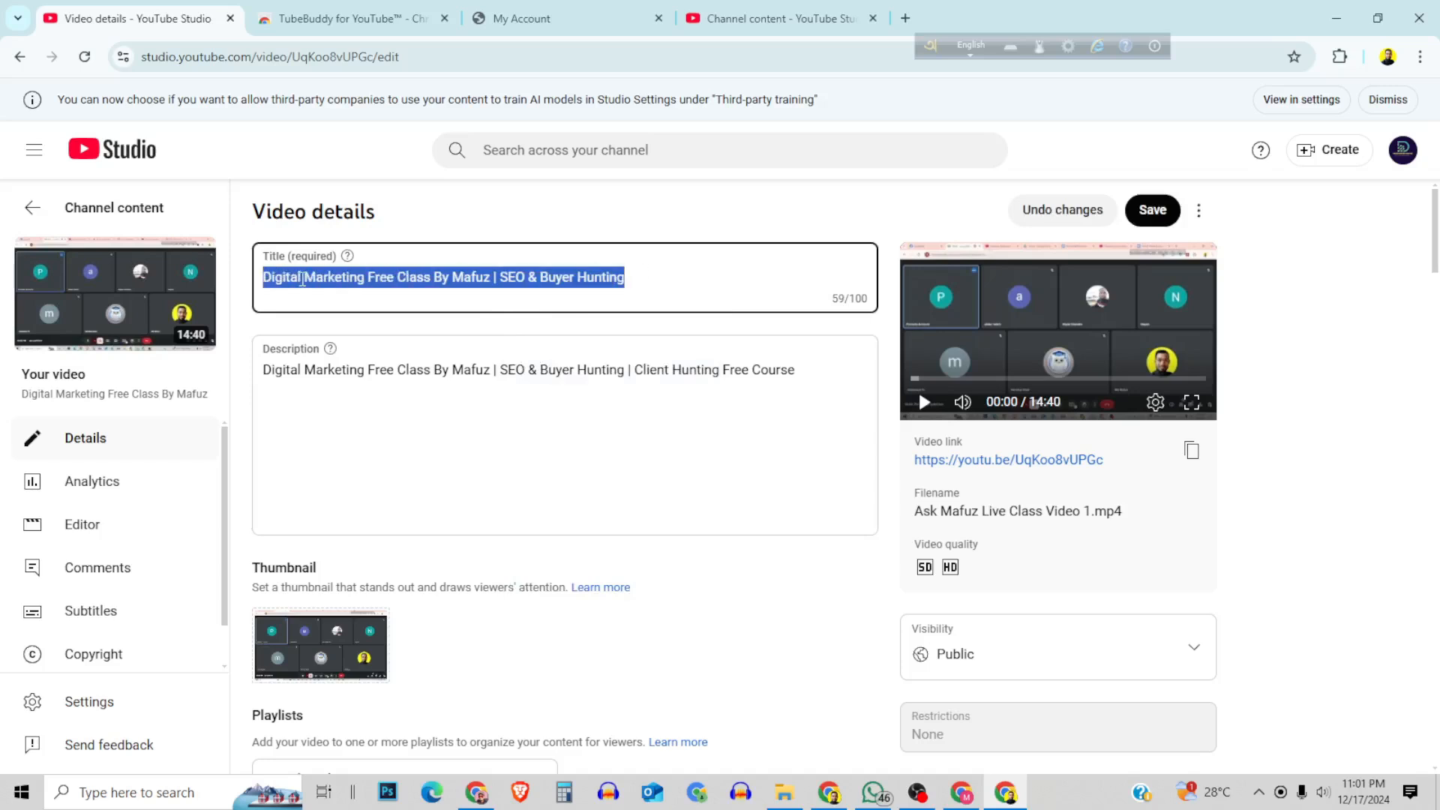
pyautogui.rightClick(302, 280)
pyautogui.click(360, 393)
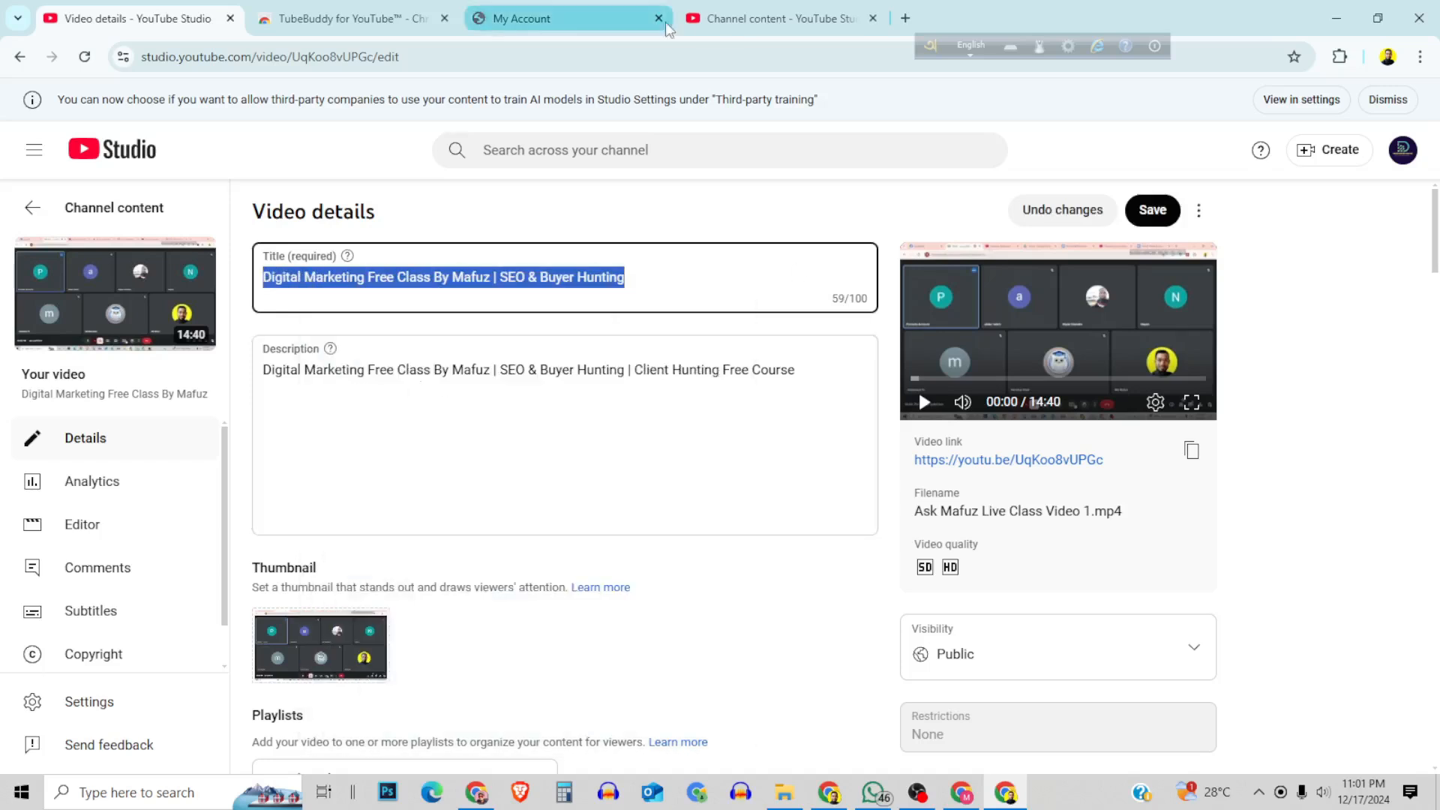
pyautogui.click(697, 19)
pyautogui.moveTo(566, 204); pyautogui.dragTo(296, 206)
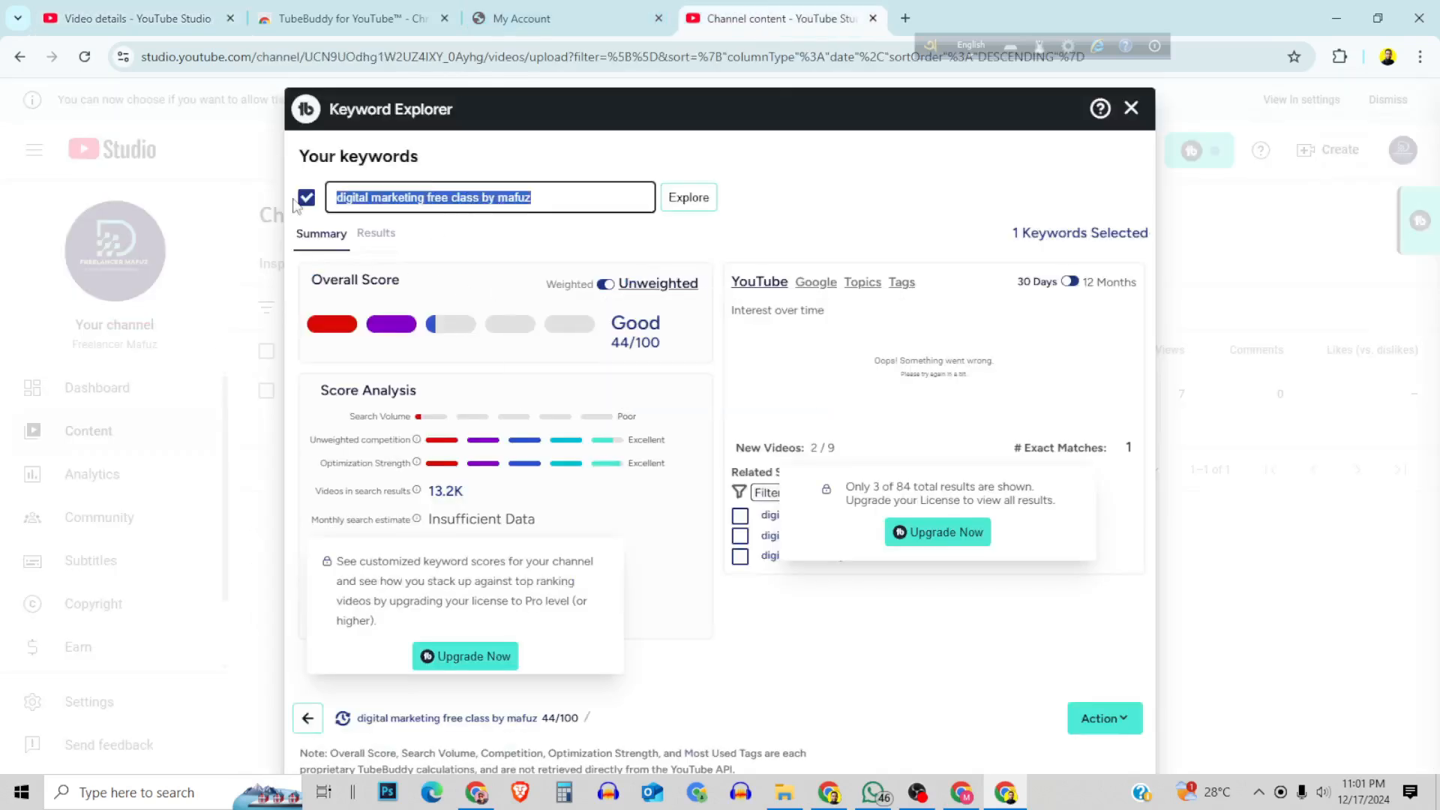
pyautogui.rightClick(364, 192)
pyautogui.click(417, 329)
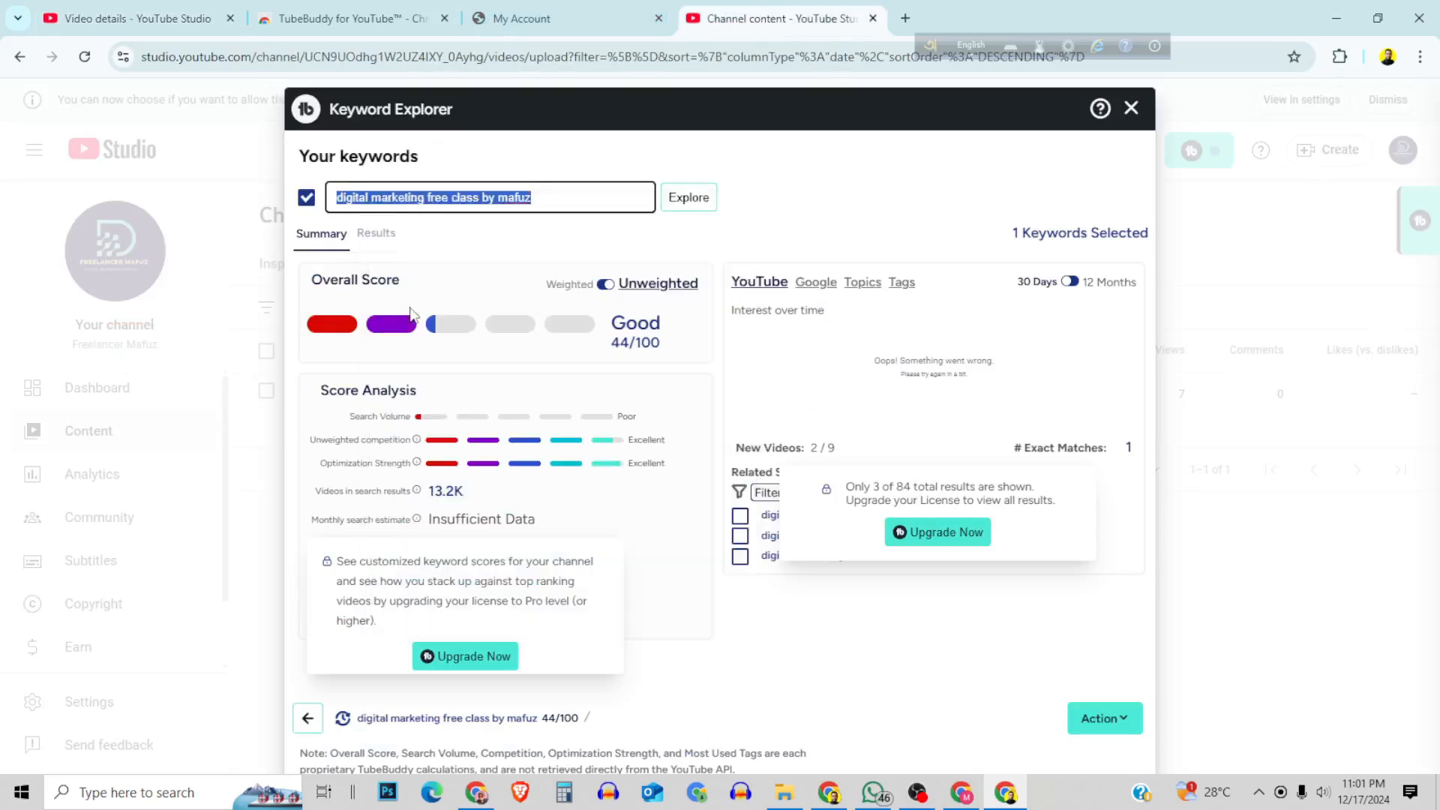
pyautogui.click(705, 196)
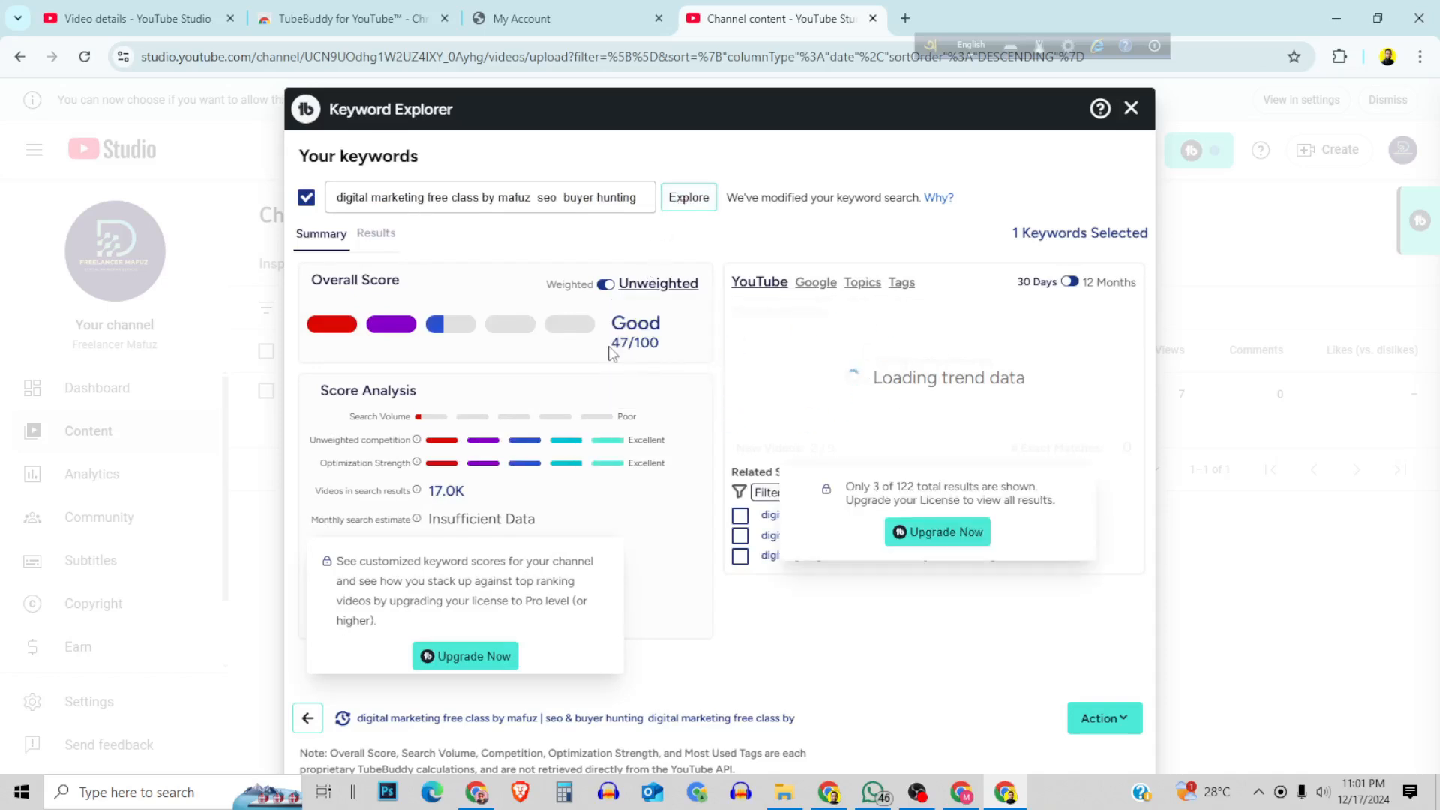
# Replace the video's title with the full description text, including "| Client Hunting Free Course", copied from the video's details page.
pyautogui.click(165, 25)
pyautogui.moveTo(834, 368); pyautogui.dragTo(210, 386)
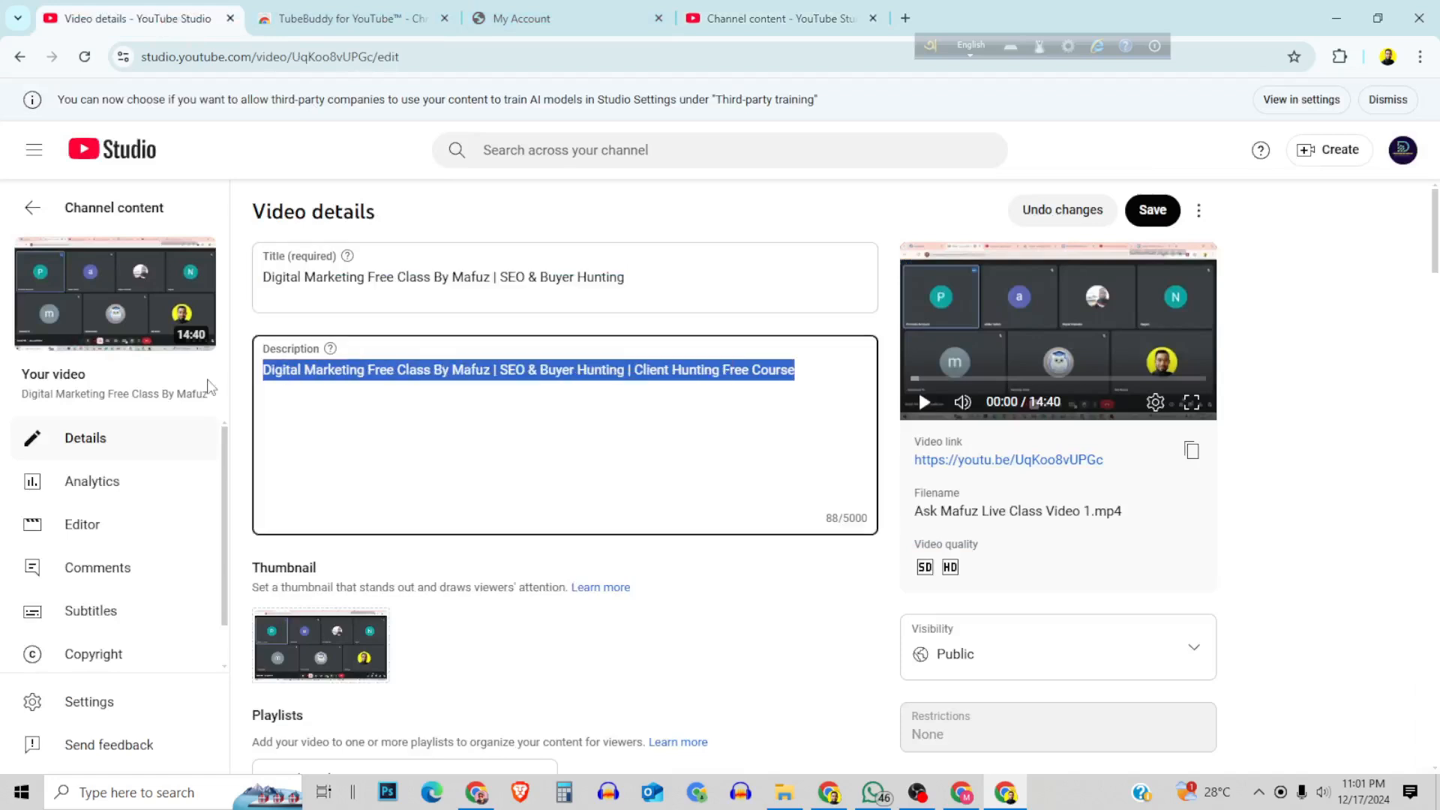
pyautogui.rightClick(383, 370)
pyautogui.click(418, 482)
pyautogui.moveTo(631, 277); pyautogui.dragTo(209, 272)
pyautogui.rightClick(308, 279)
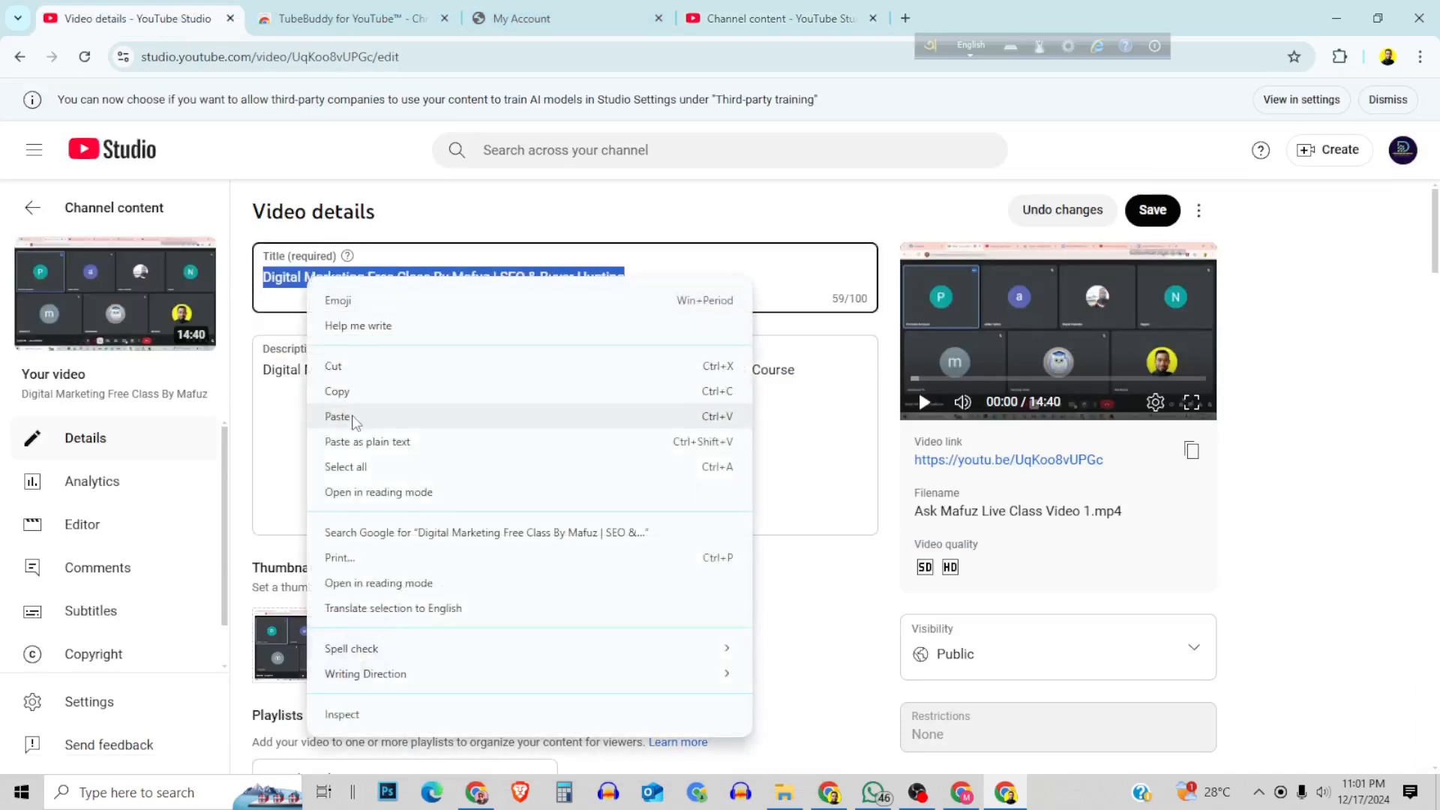
pyautogui.click(341, 414)
# Explore the copied title ending in "Client Hunting Free Course" in the Keyword Explorer in place of the previous keyword.
pyautogui.click(769, 20)
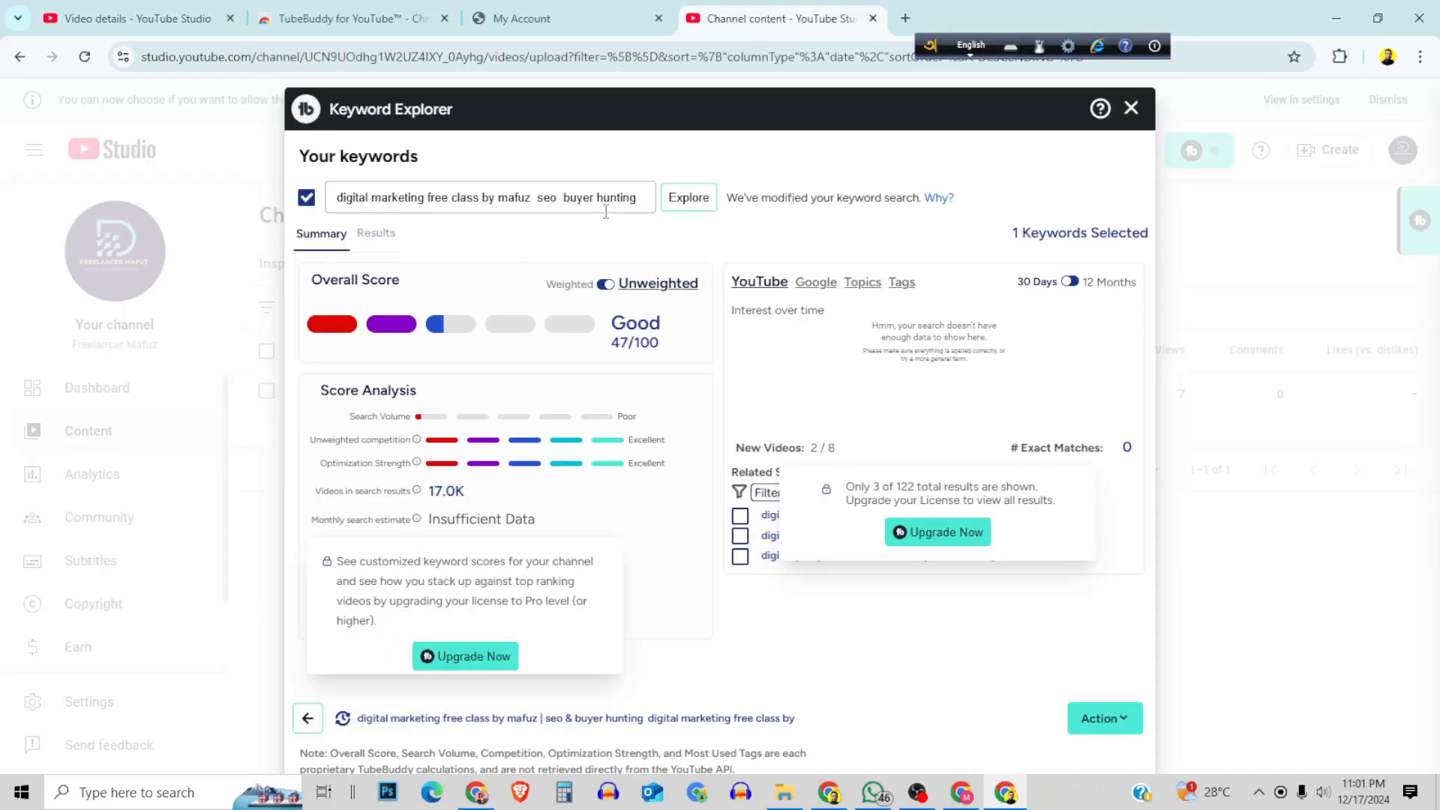
pyautogui.click(565, 201)
pyautogui.hotkey('ctrl', 'a')
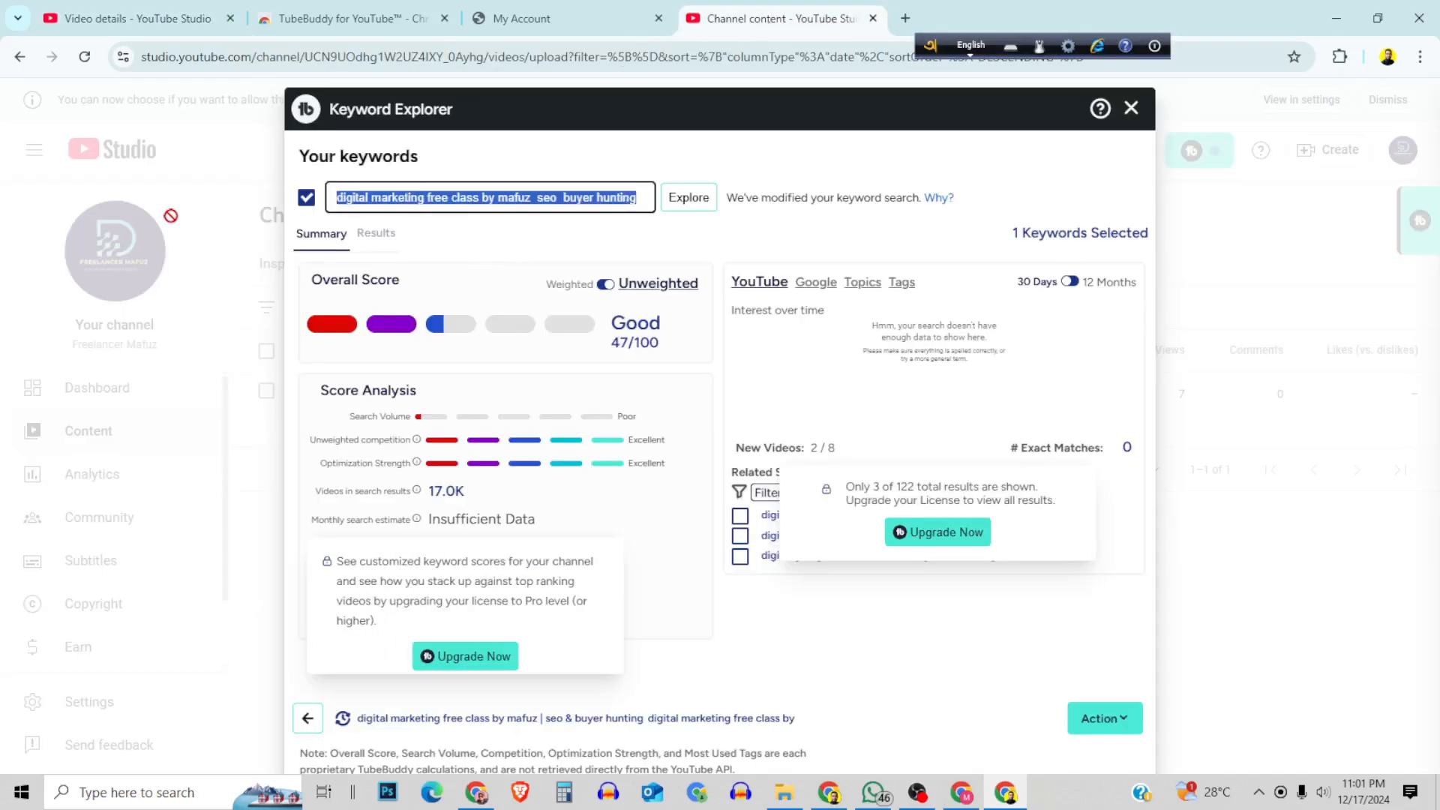
pyautogui.press('BackSpace')
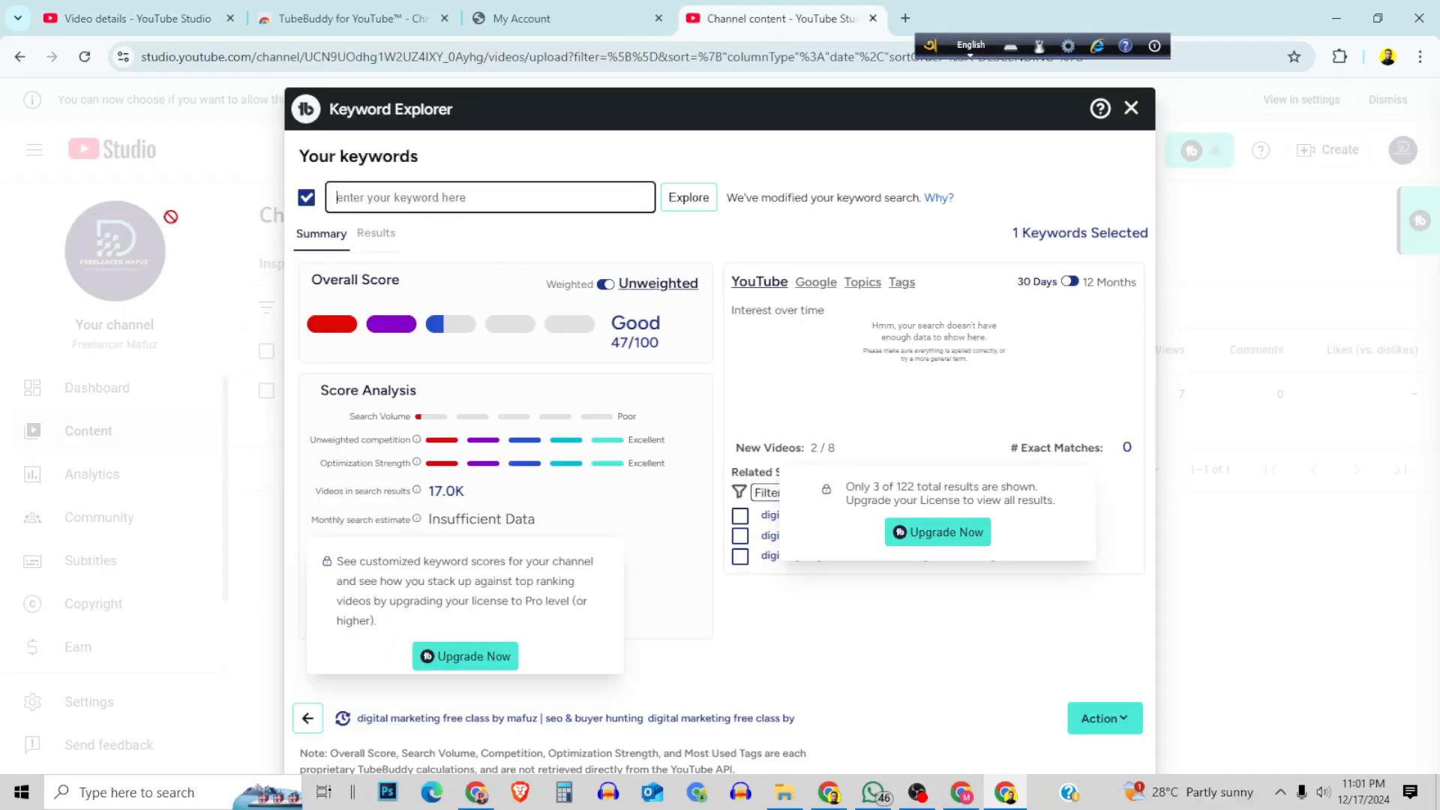
pyautogui.rightClick(382, 197)
pyautogui.click(419, 375)
pyautogui.click(690, 201)
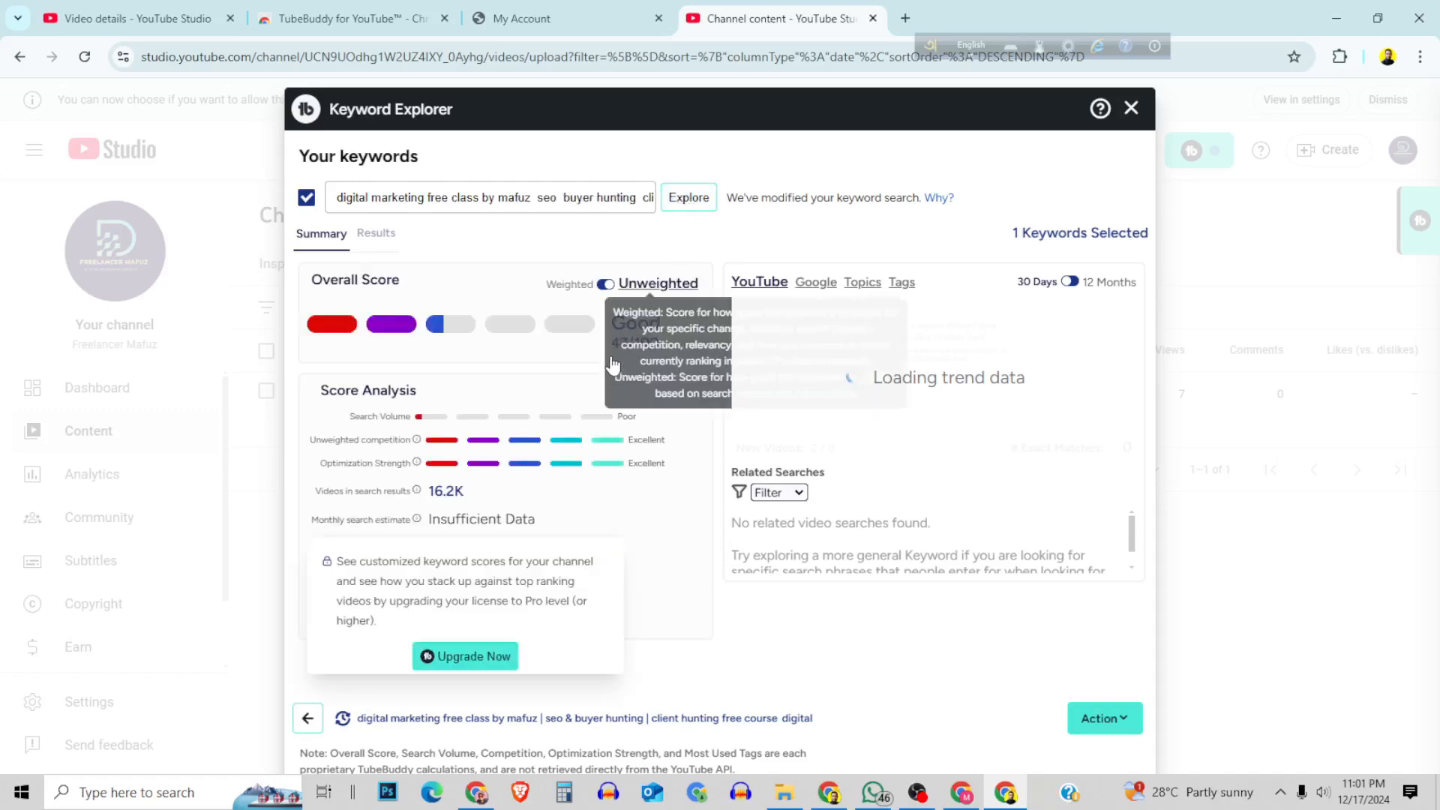
# Change the ending of the video title from "Free Course" to "Secrete Course 2024".
pyautogui.click(161, 12)
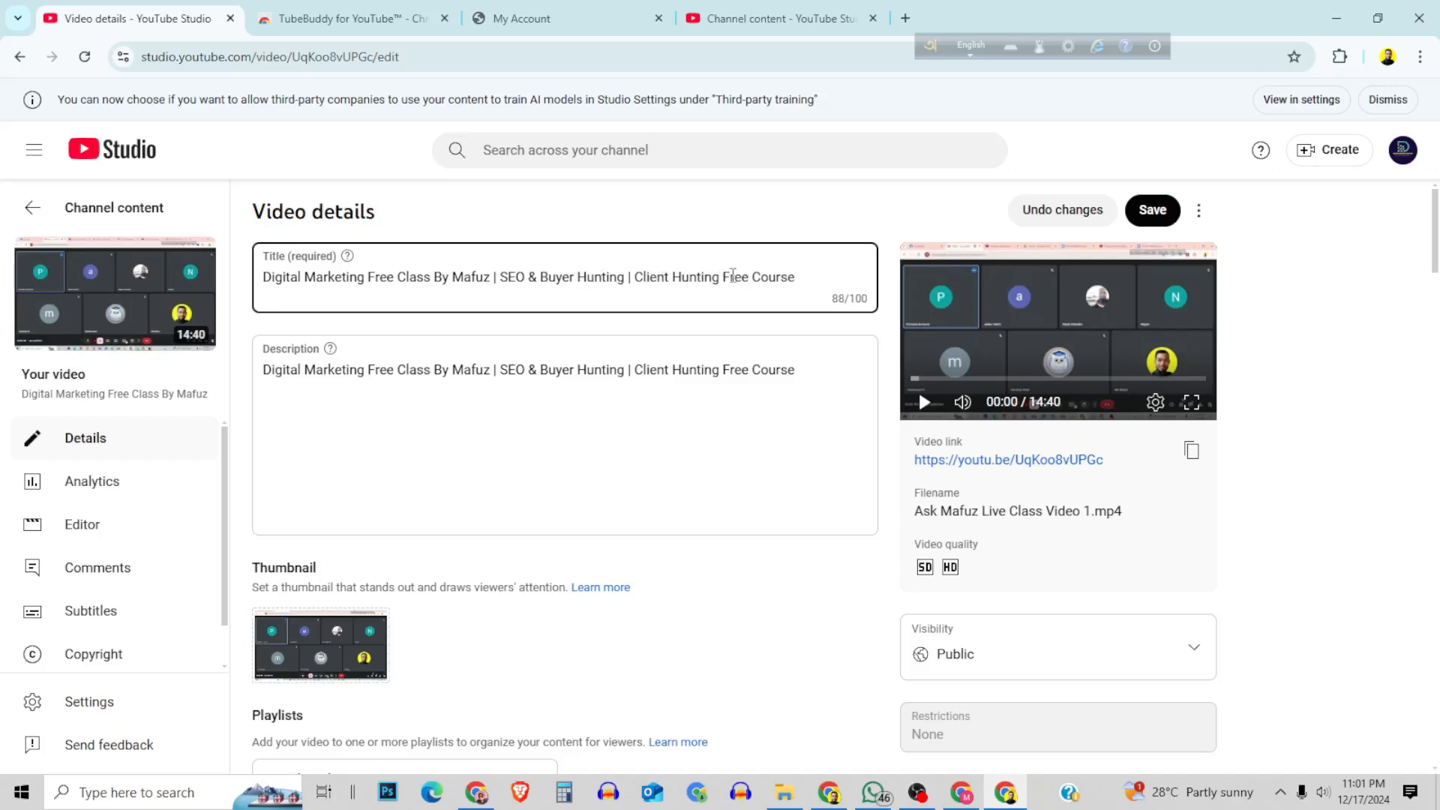
pyautogui.moveTo(723, 277); pyautogui.dragTo(844, 277)
pyautogui.write('S')
pyautogui.write('4')
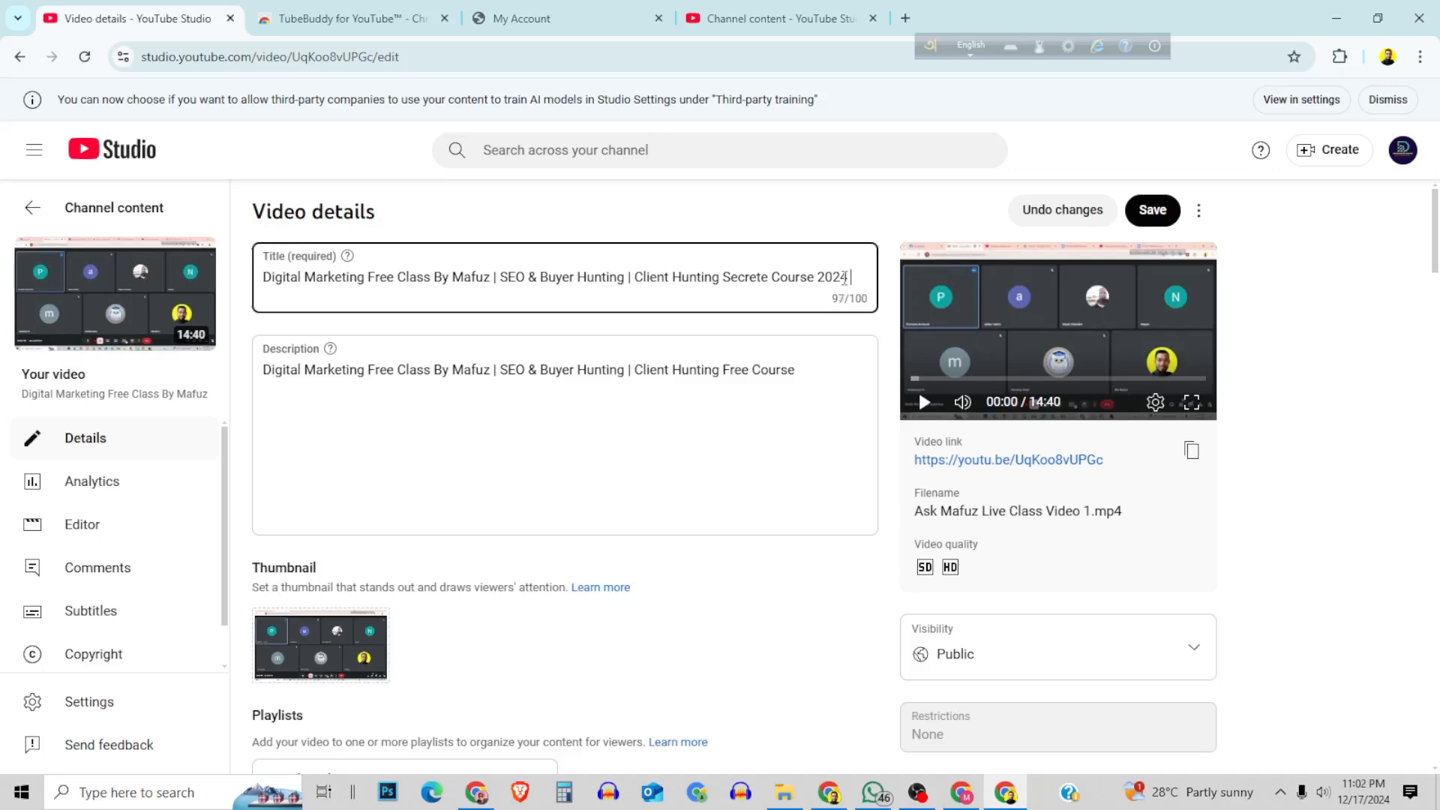
# Copy the whole title ending in "Secrete Course 2024" and explore it in the Keyword Explorer in place of the previous keyword.
pyautogui.hotkey('ctrl', 'a')
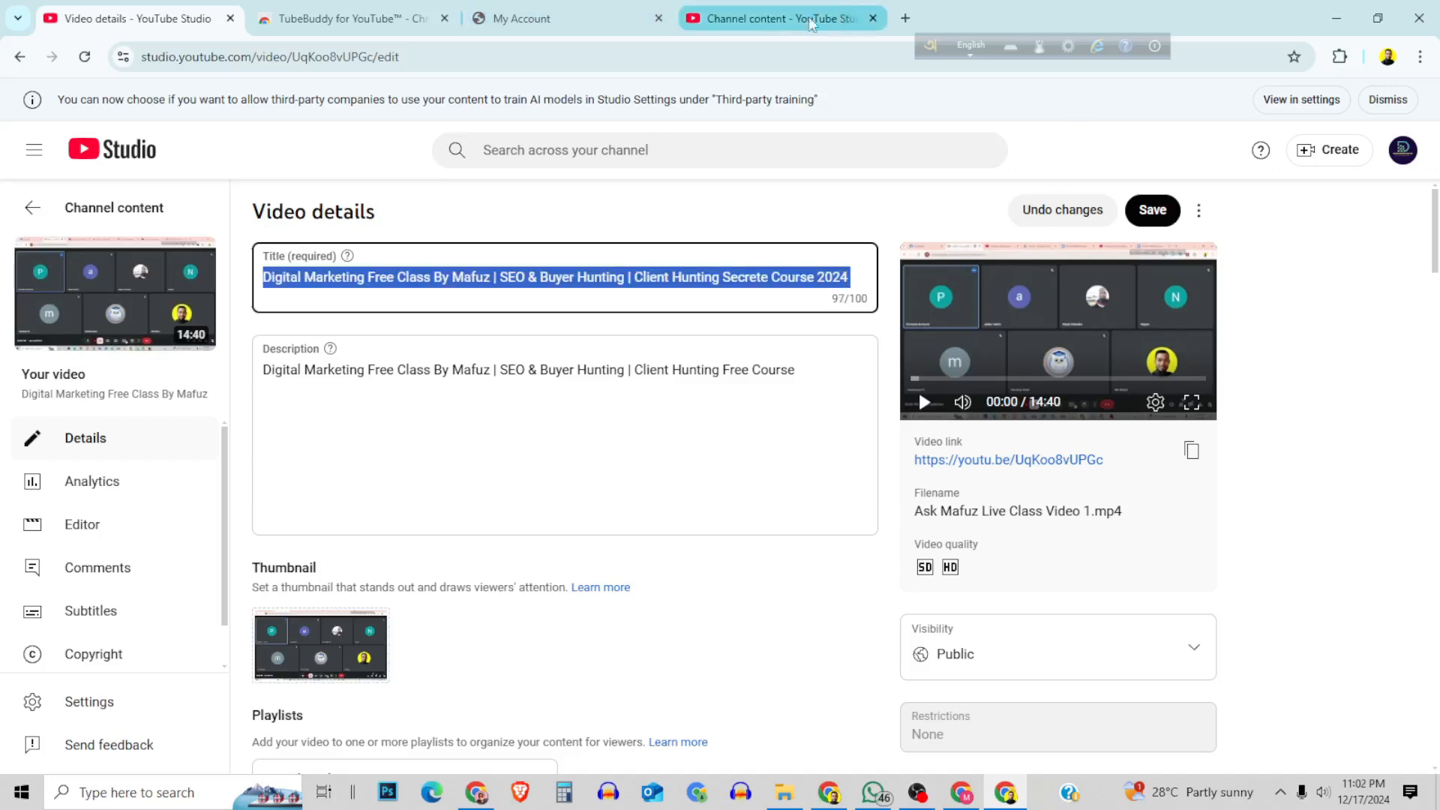
pyautogui.click(776, 18)
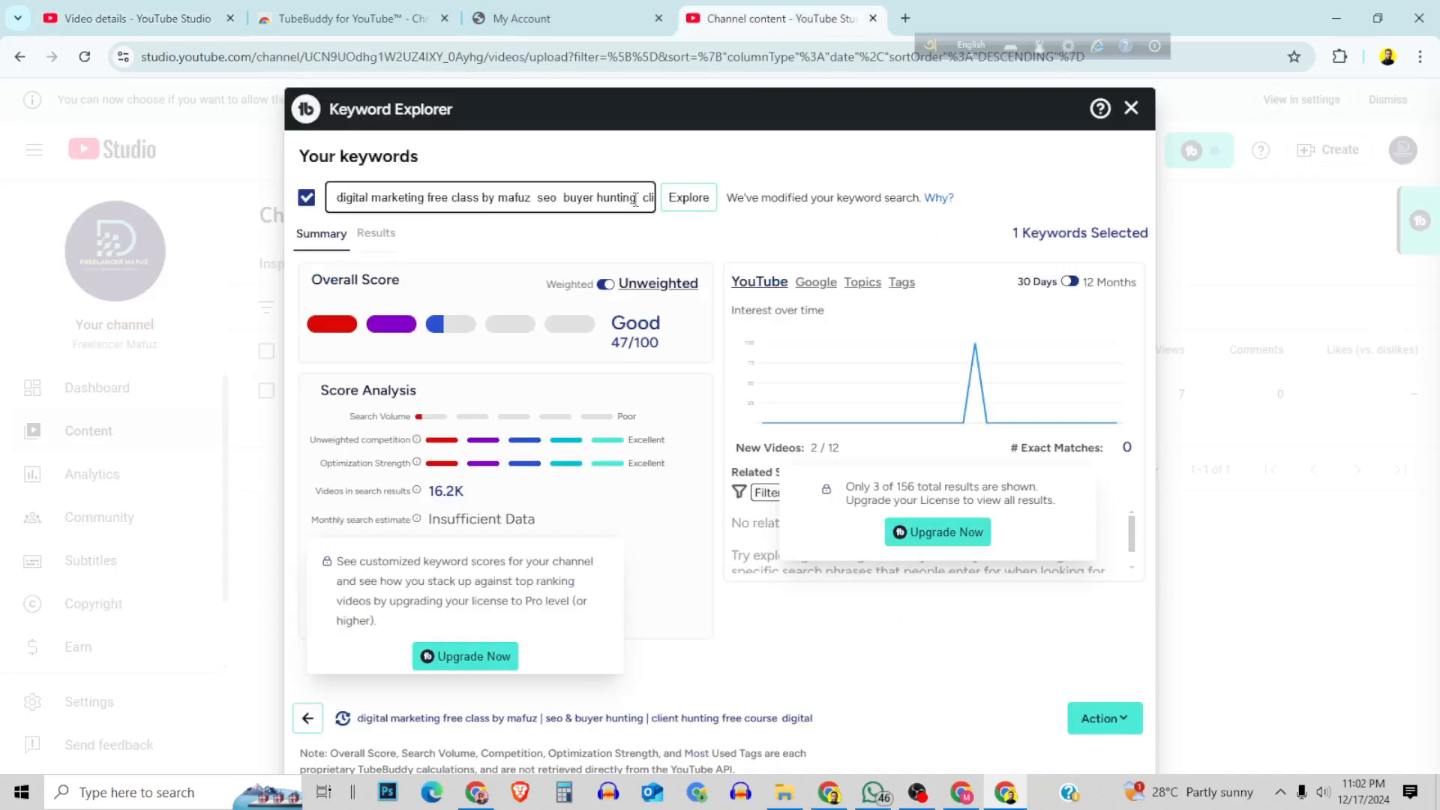
pyautogui.hotkey('ctrl', 'a')
pyautogui.press('BackSpace')
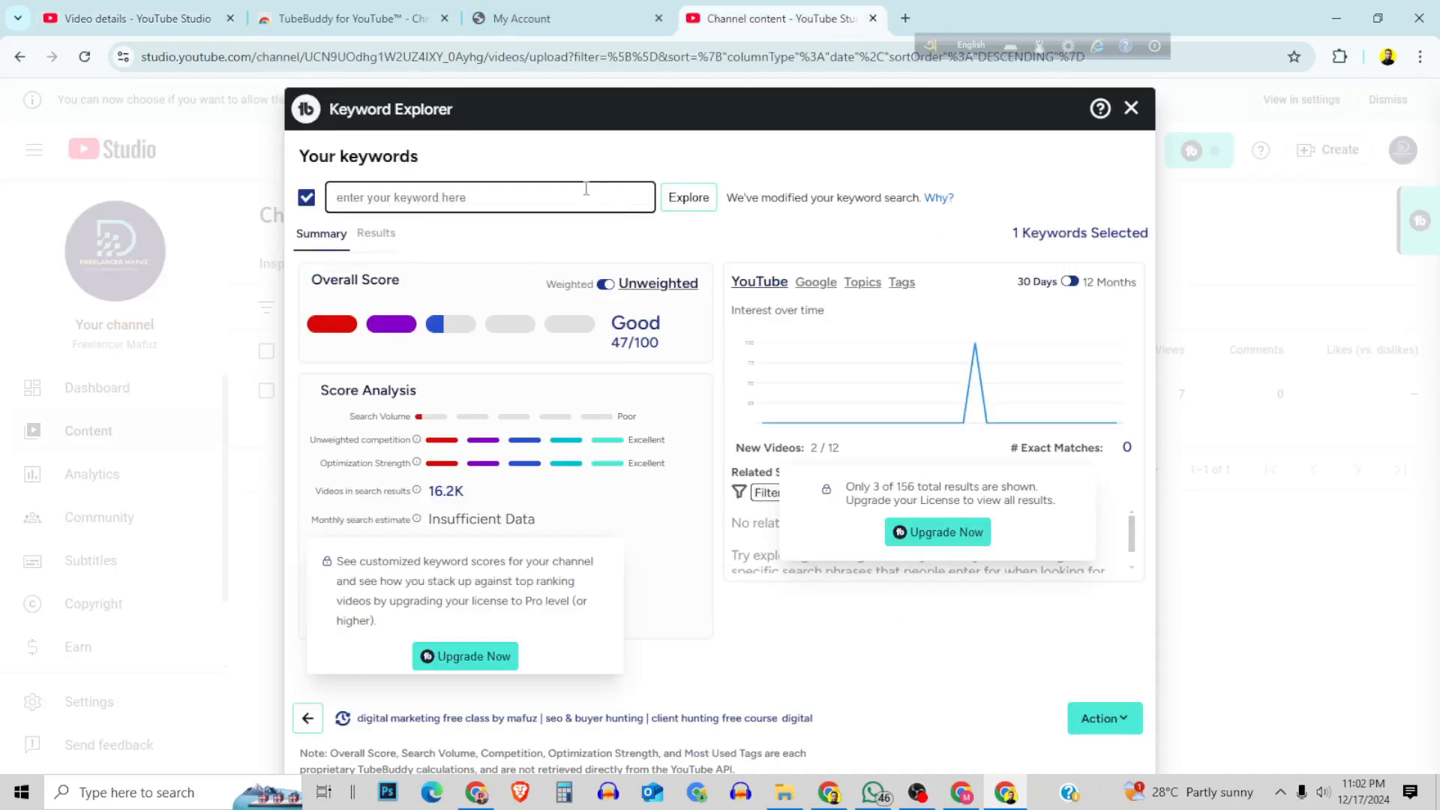
pyautogui.hotkey('ctrl', 'v')
pyautogui.press('Return')
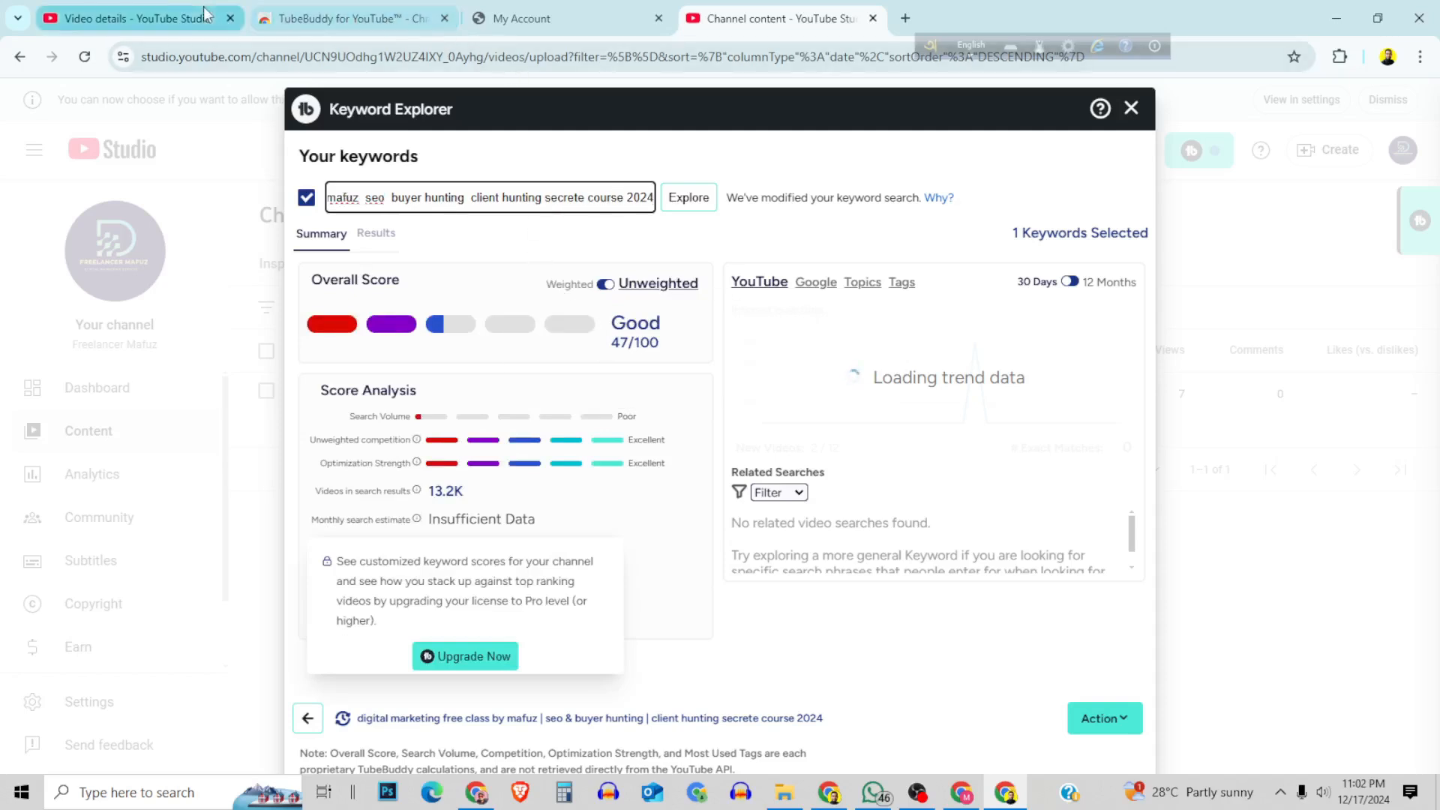
# Replace "SEO & Buyer Hunting" in the video title with the Bengali phrase "ডিজিটাল মার্কেটিং ফ্রি কোর্স".
pyautogui.click(172, 18)
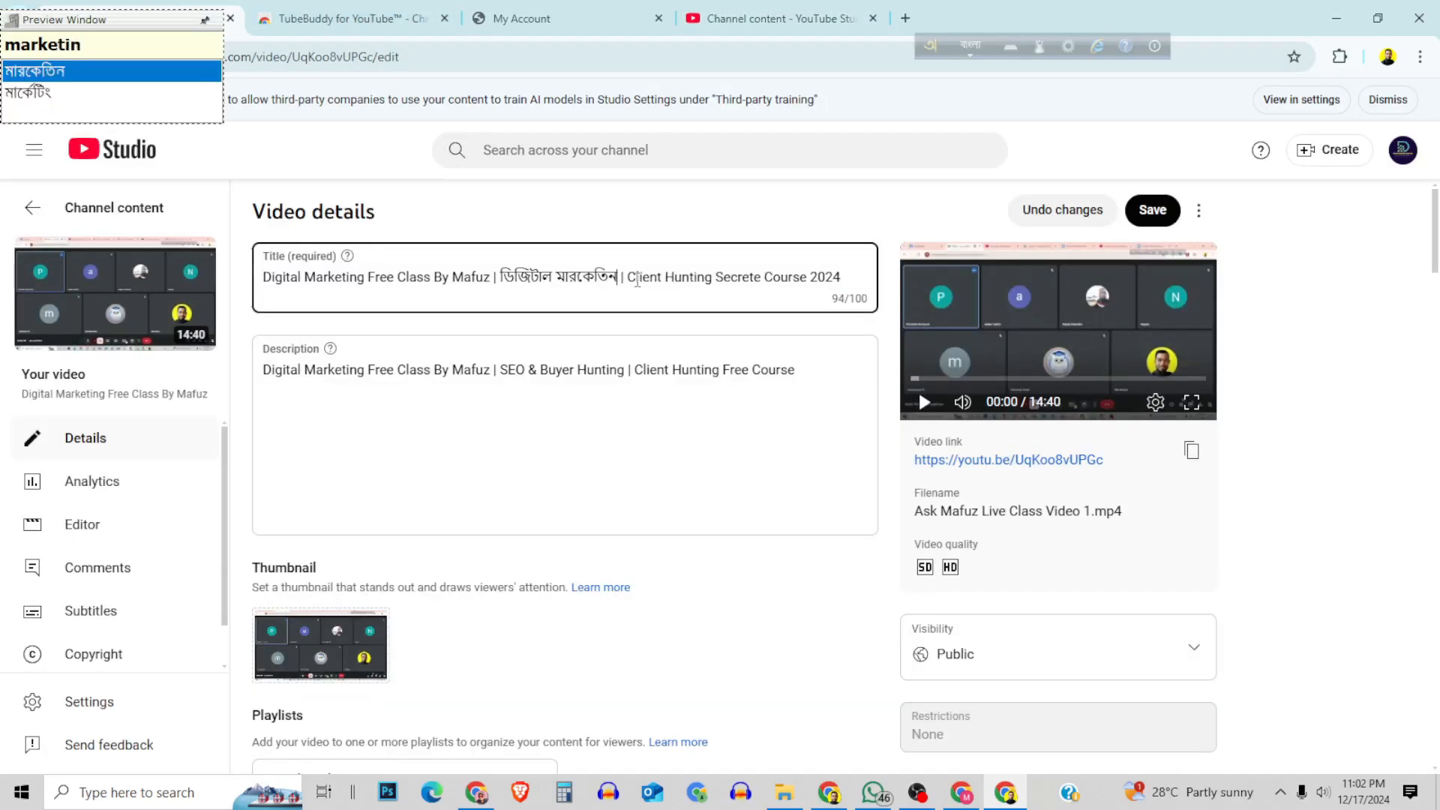
pyautogui.write('g')
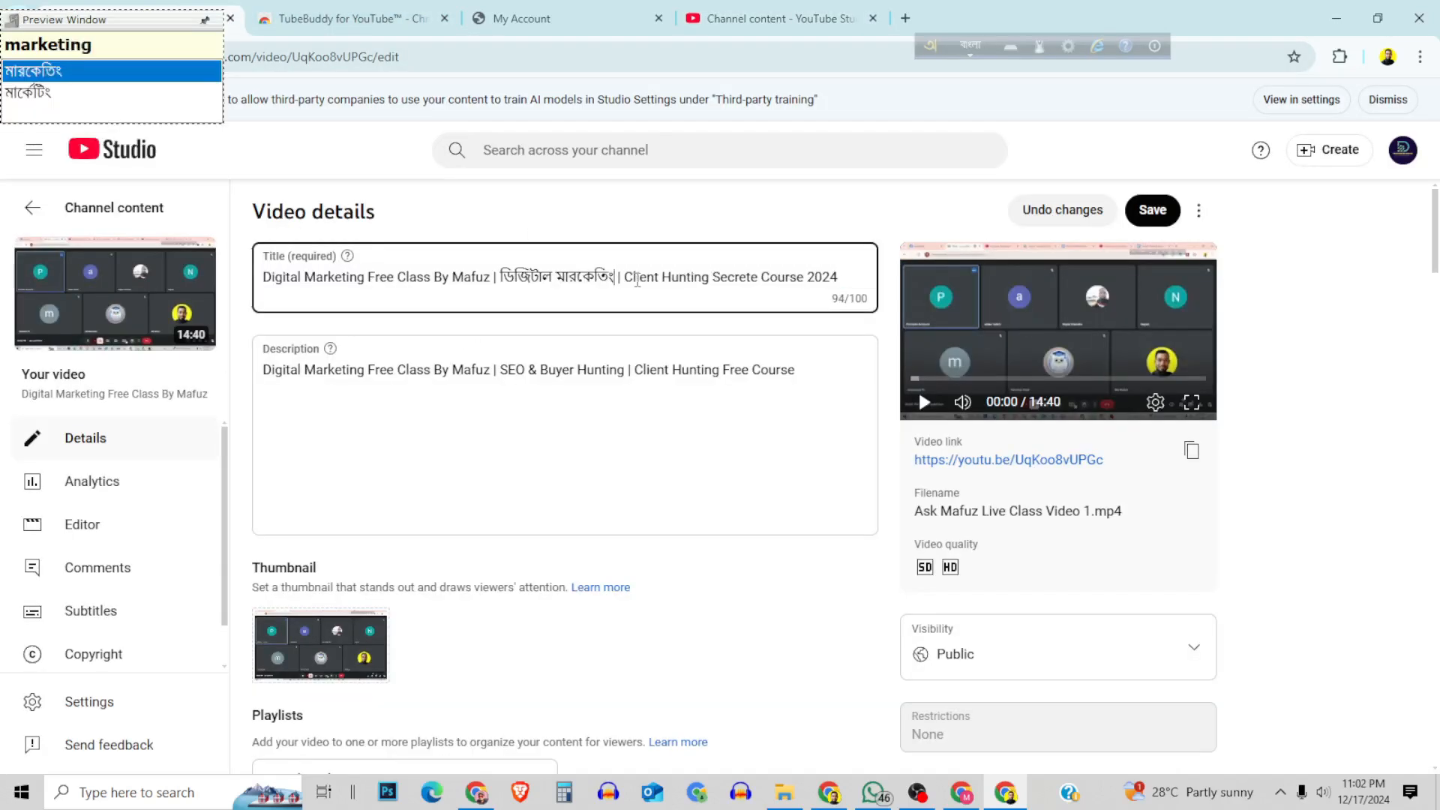
pyautogui.press('Down')
pyautogui.press('space')
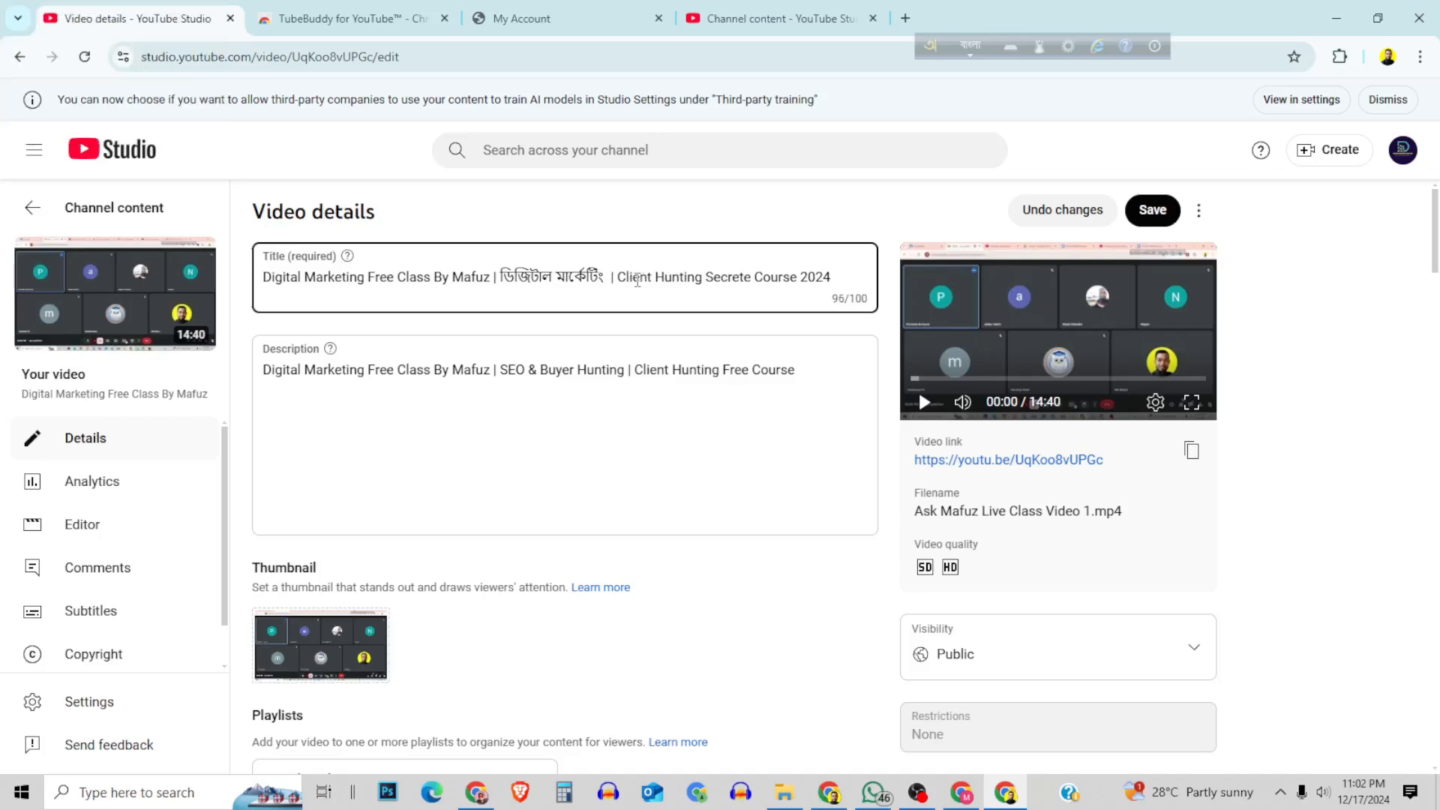
pyautogui.write('free')
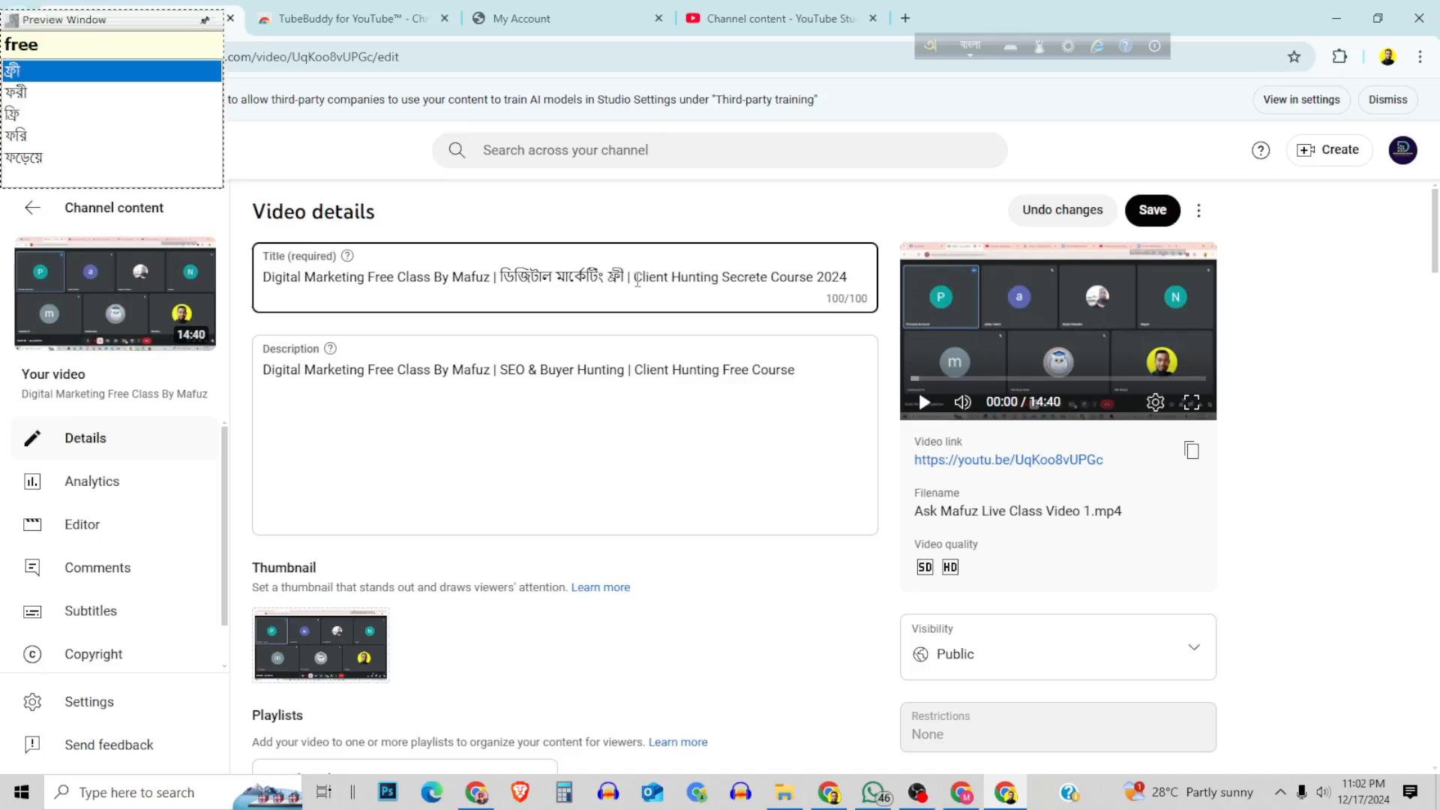
pyautogui.press('Down')
pyautogui.press('Down')
pyautogui.press('space')
pyautogui.write('kor')
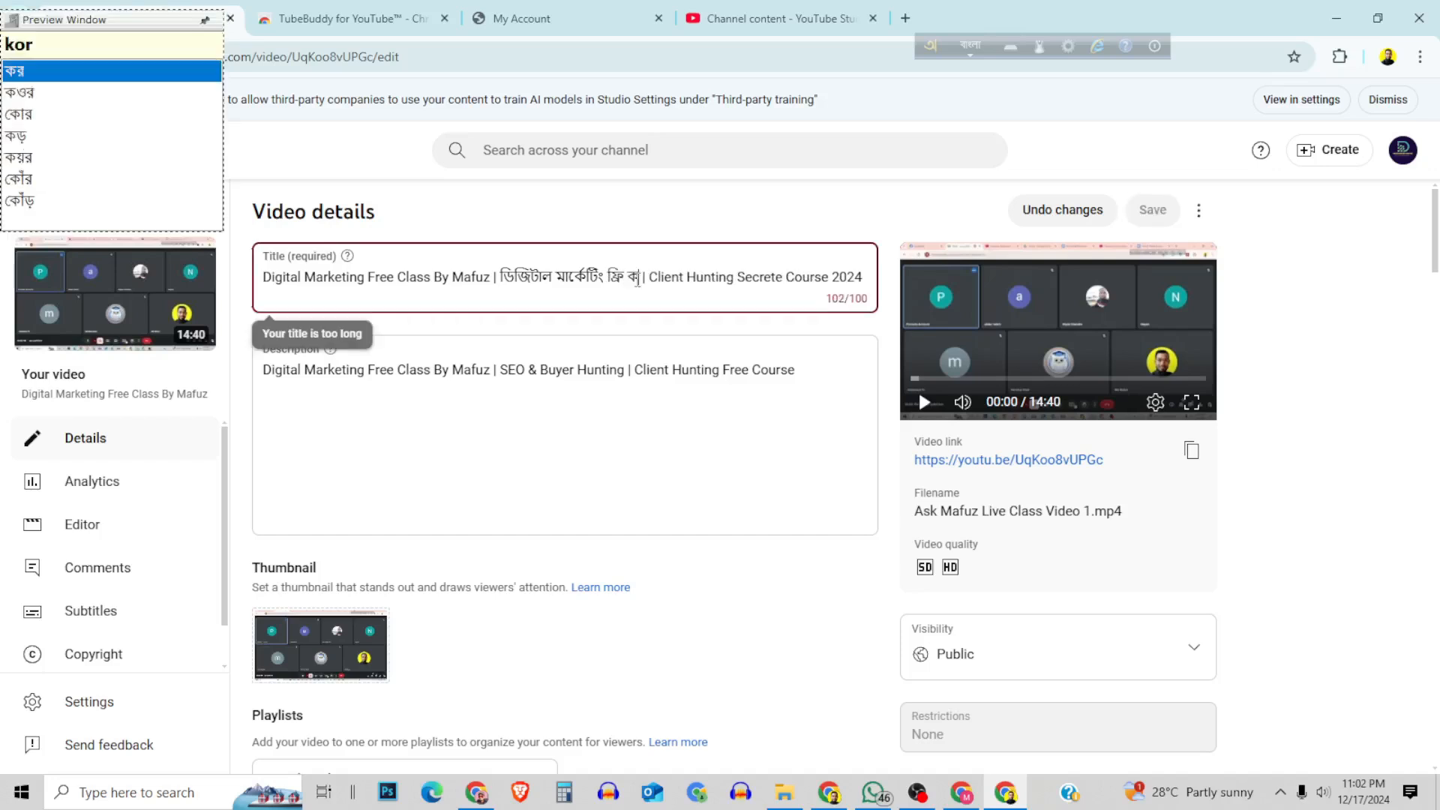
pyautogui.write('s')
pyautogui.press('Down')
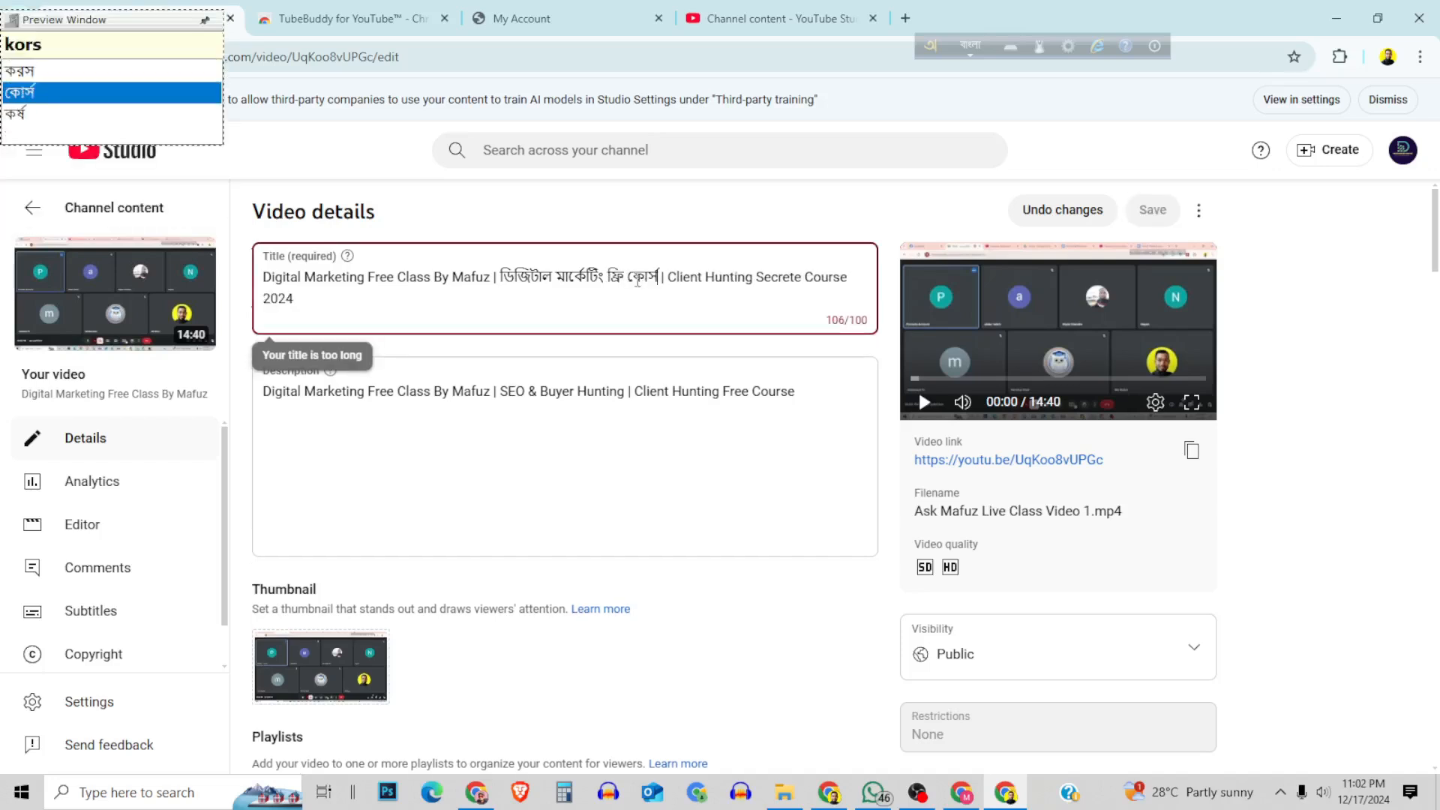
pyautogui.press('space')
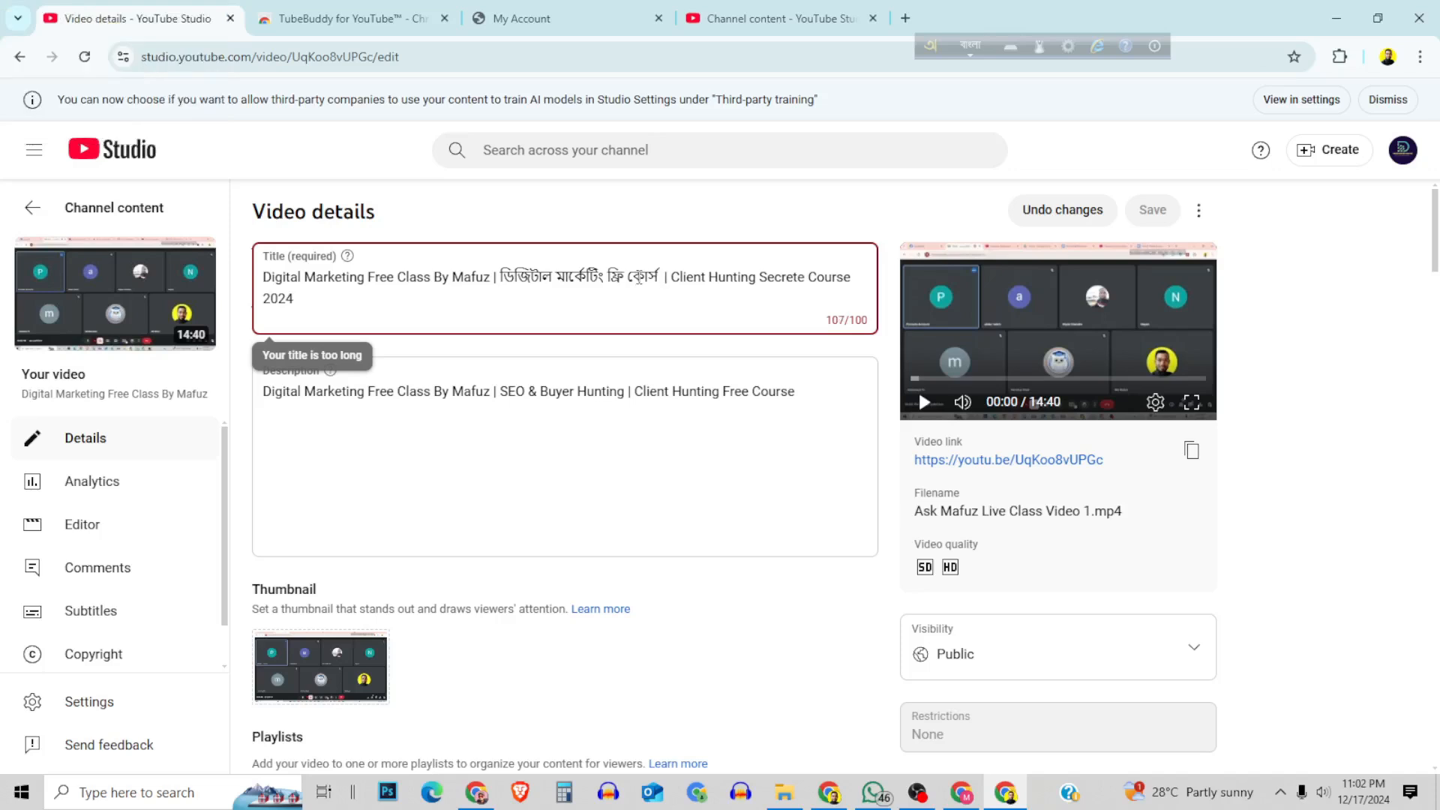
# Copy the title containing the Bengali phrase and explore it in the Keyword Explorer in place of the previous keyword.
pyautogui.hotkey('ctrl', 'a')
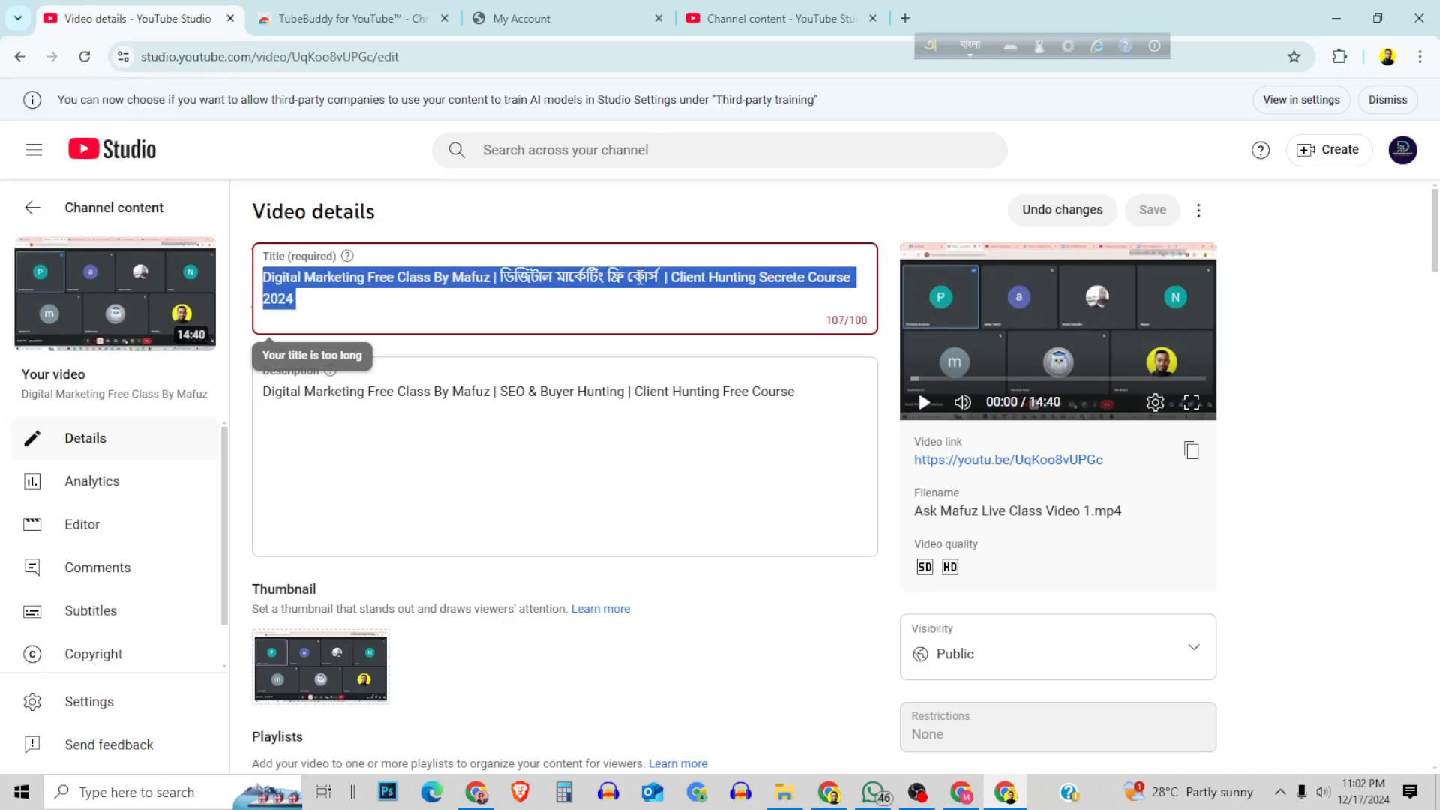
pyautogui.click(667, 280)
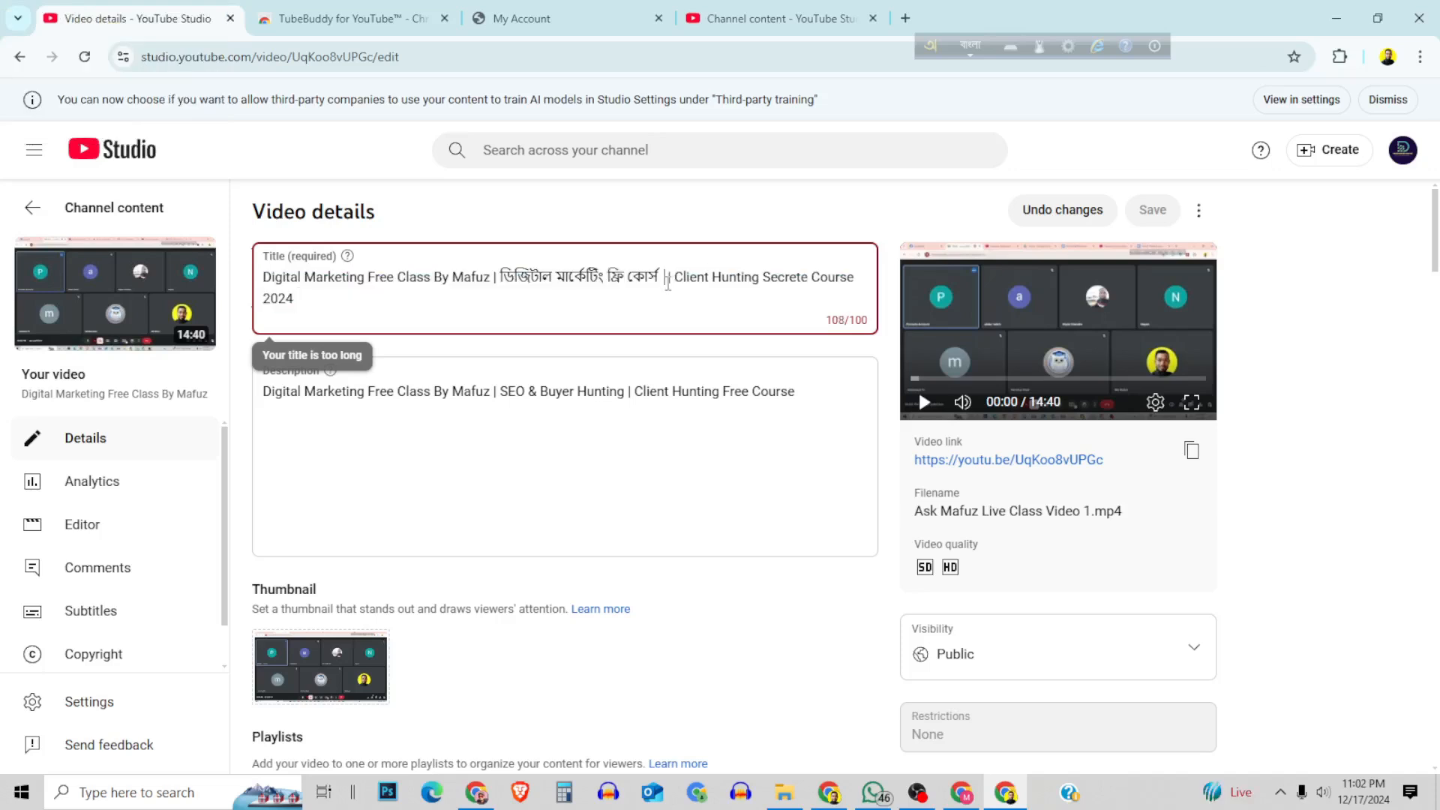
pyautogui.click(806, 18)
pyautogui.hotkey('ctrl', 'a')
pyautogui.press('BackSpace')
pyautogui.hotkey('ctrl', 'v')
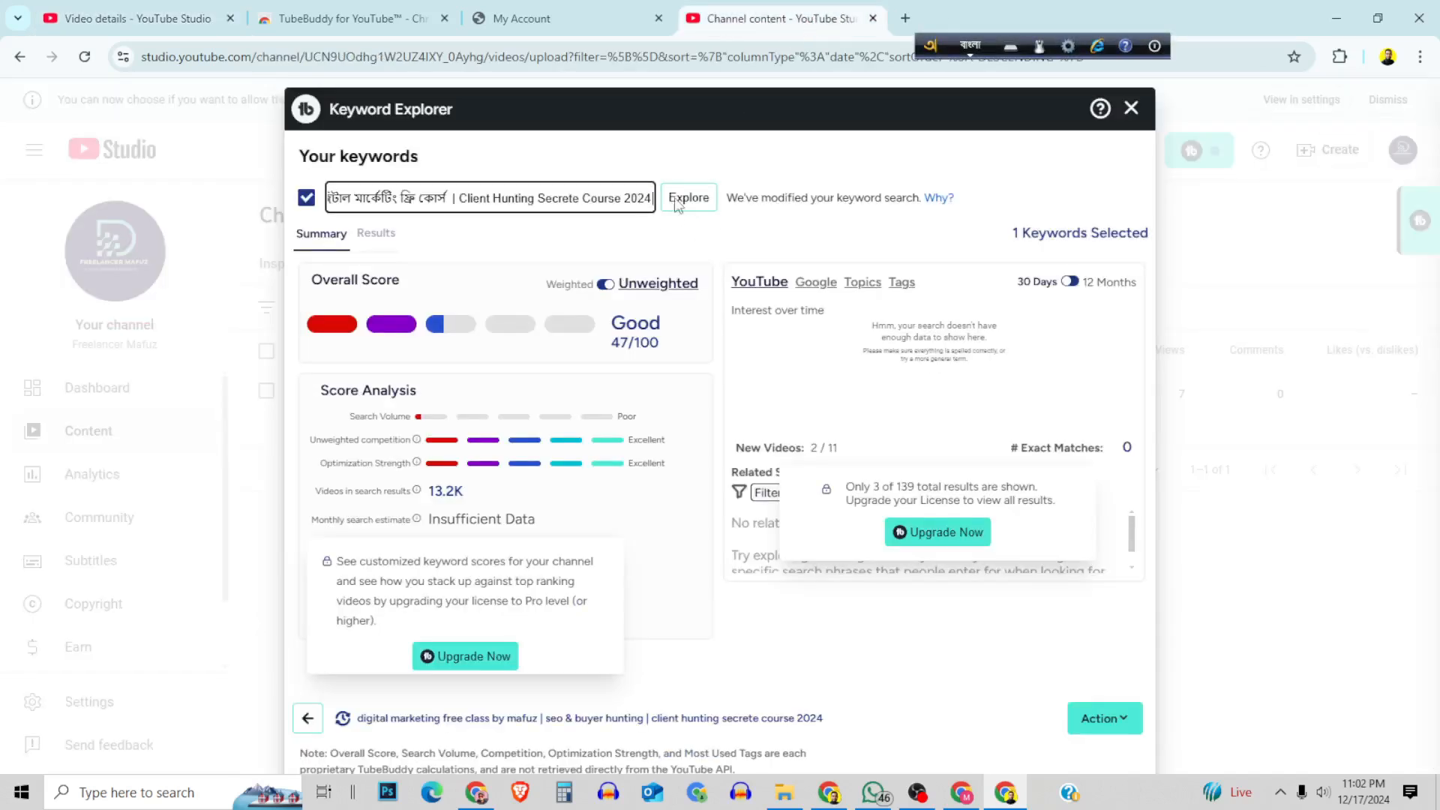
pyautogui.click(688, 196)
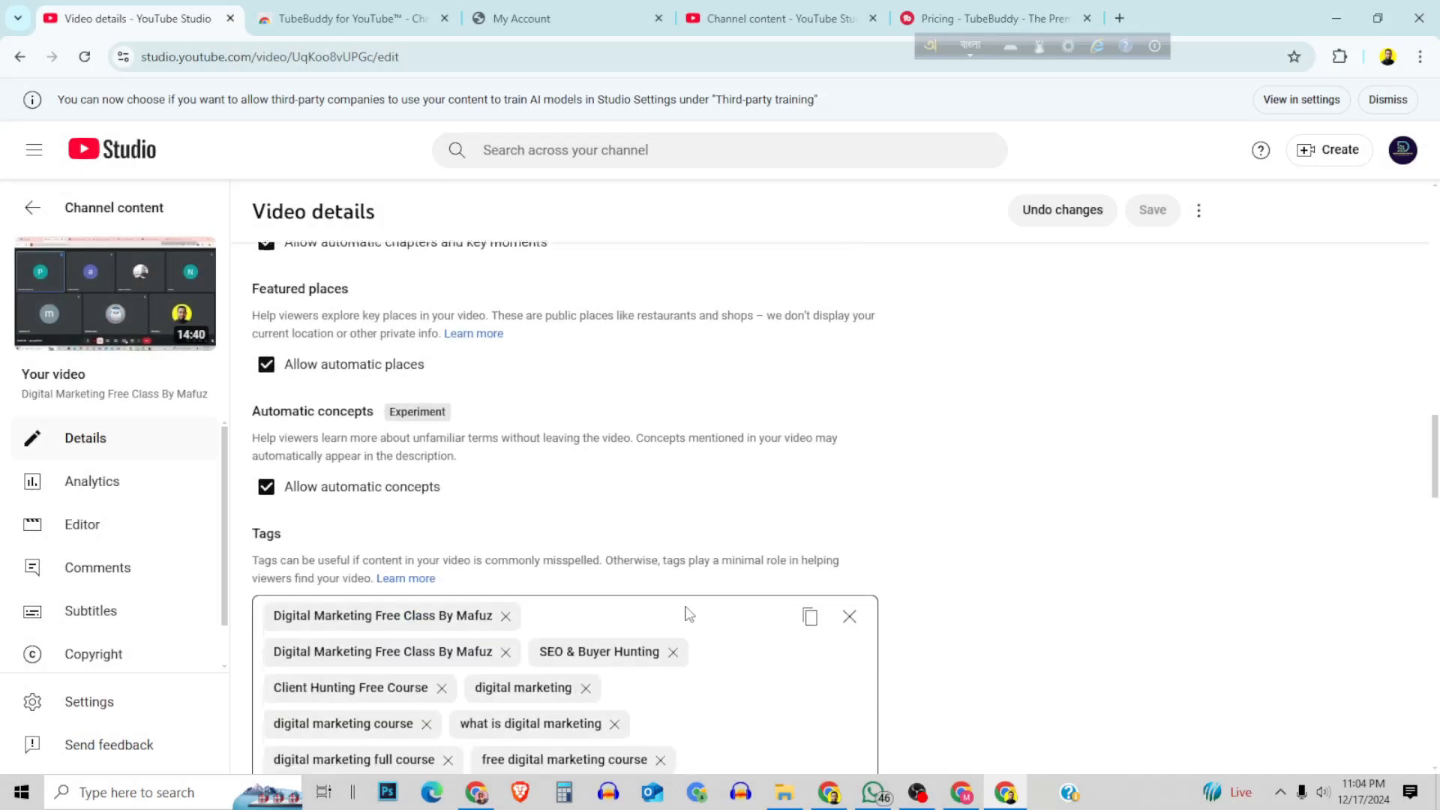
# Look through TubeBuddy's pricing page.
pyautogui.scroll(-3, 686, 612)
pyautogui.scroll(15, 785, 421)
pyautogui.scroll(1, 785, 418)
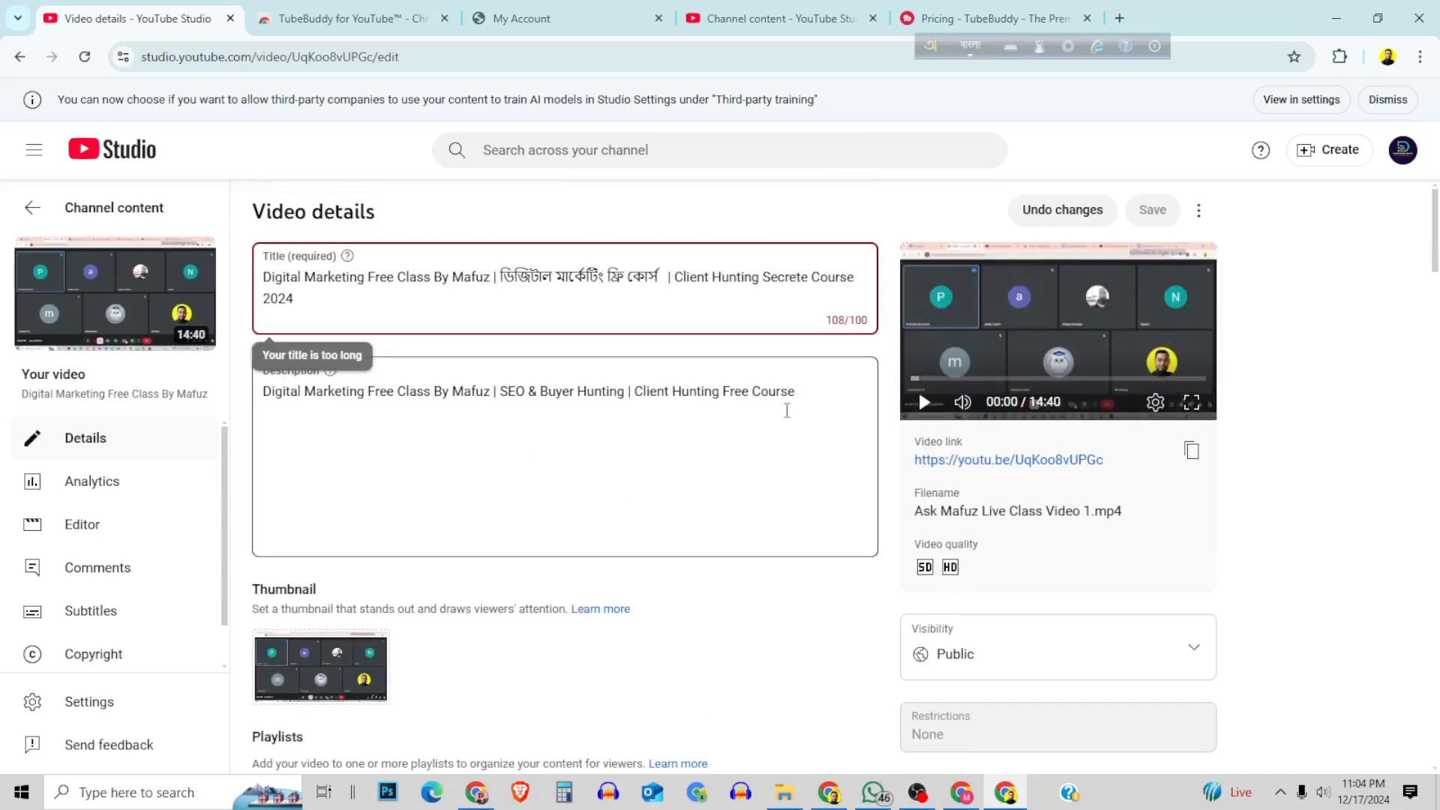
# Shorten the video title by removing the extra space and "Course 2024" so it ends with "Client Hunting Secrete", and save the changes.
pyautogui.click(672, 282)
pyautogui.press('BackSpace')
pyautogui.moveTo(297, 299); pyautogui.dragTo(267, 306)
pyautogui.press('BackSpace')
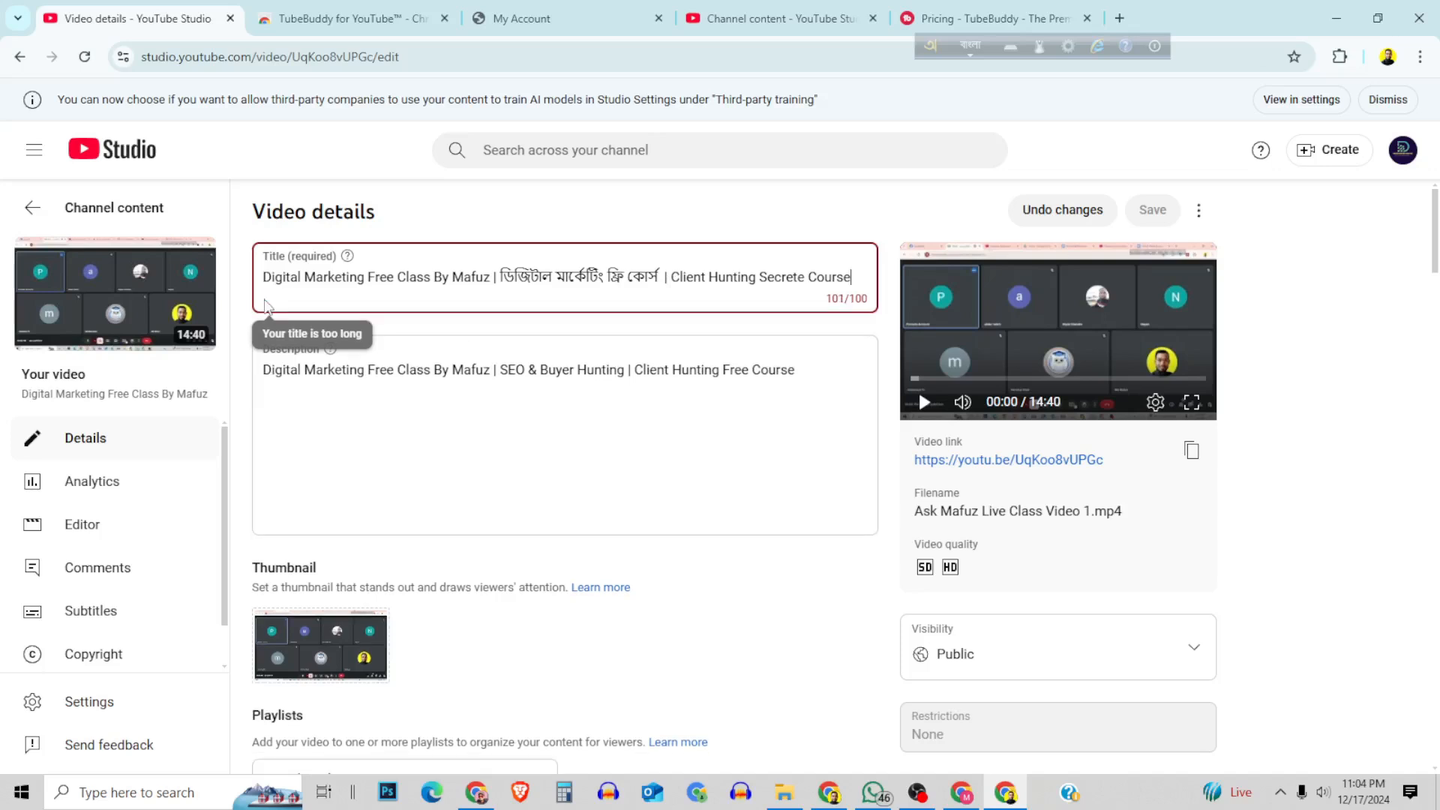
pyautogui.press('BackSpace')
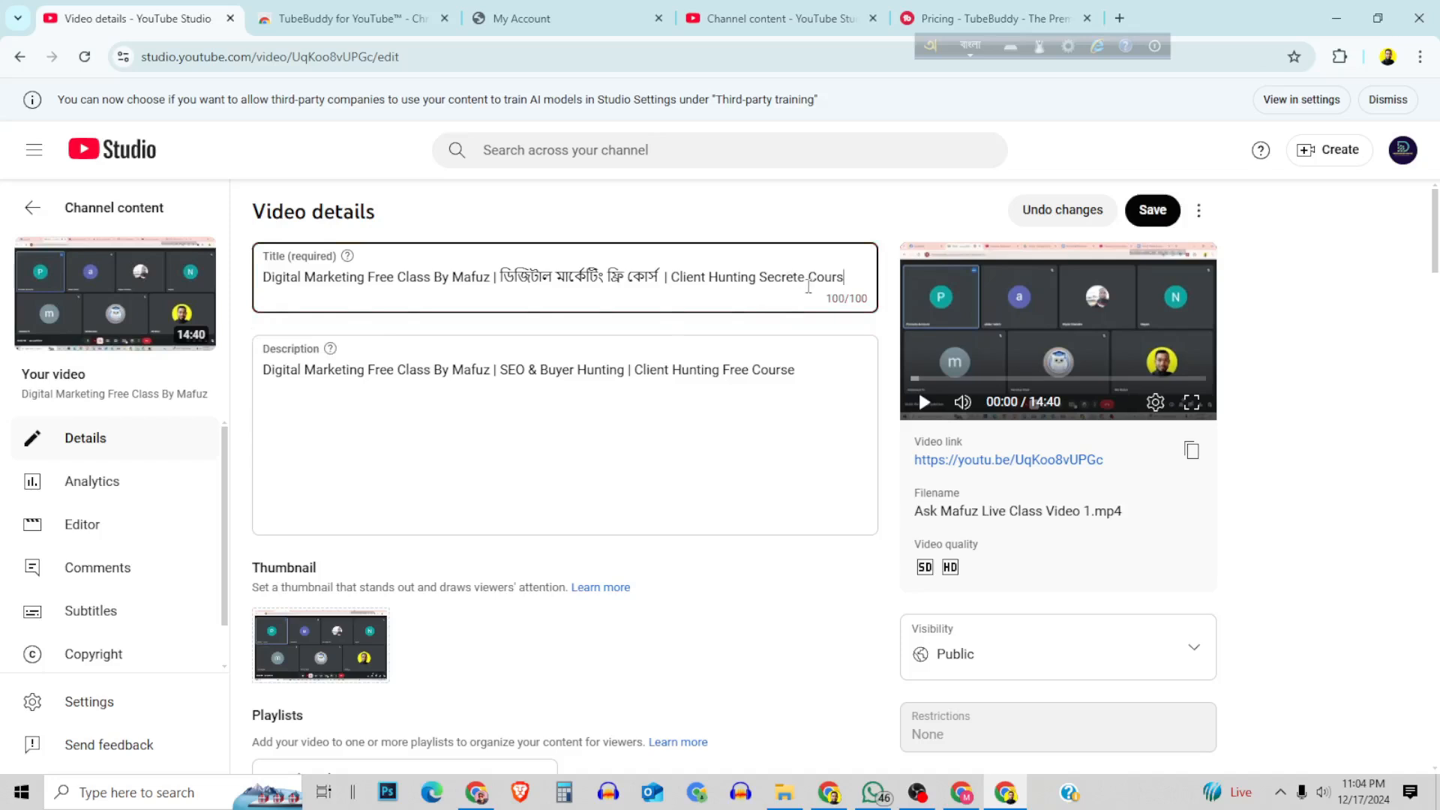
pyautogui.moveTo(807, 279); pyautogui.dragTo(881, 290)
pyautogui.press('BackSpace')
pyautogui.click(1147, 212)
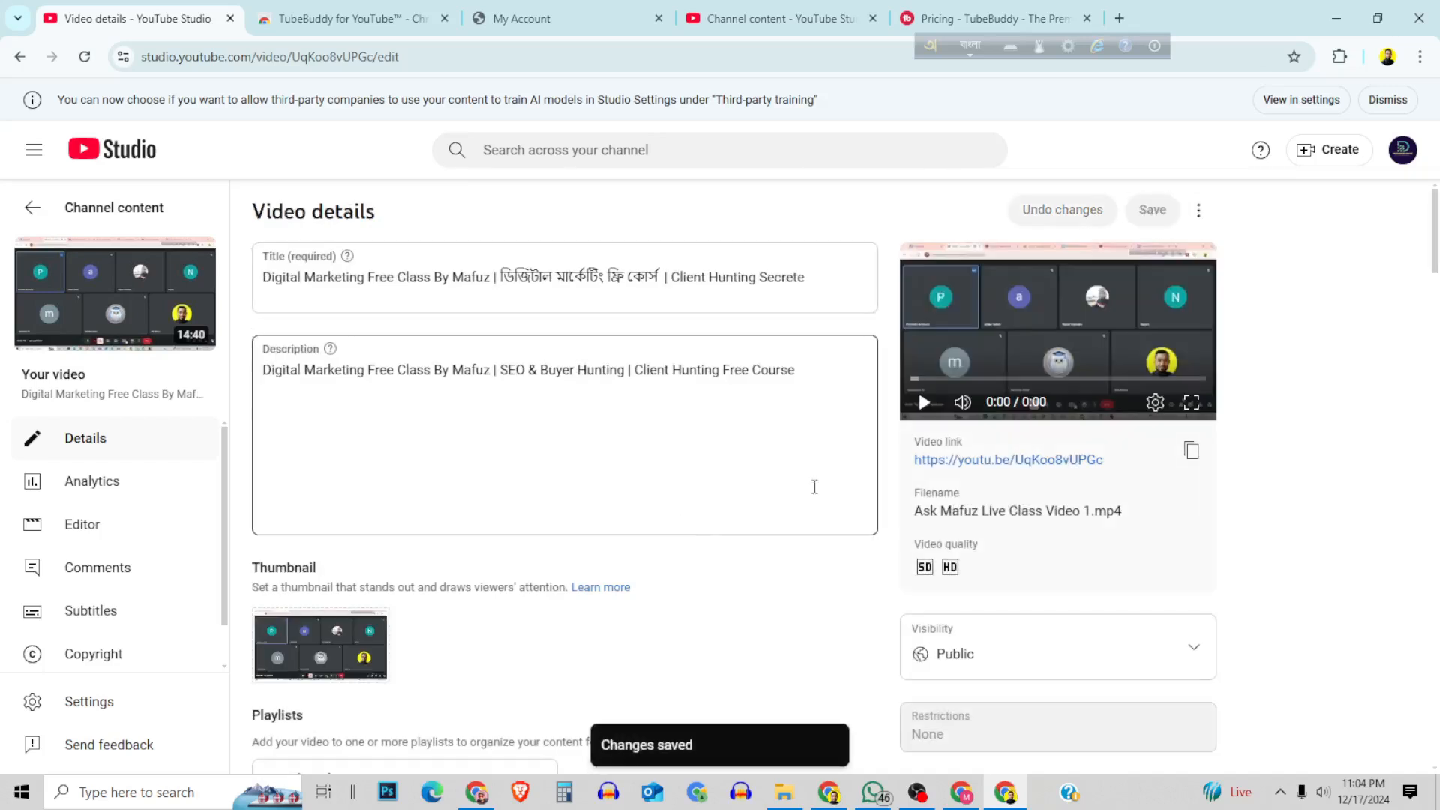
# Reopen the video's details from the channel content list and pin the TubeBuddy extension in the browser.
pyautogui.click(30, 212)
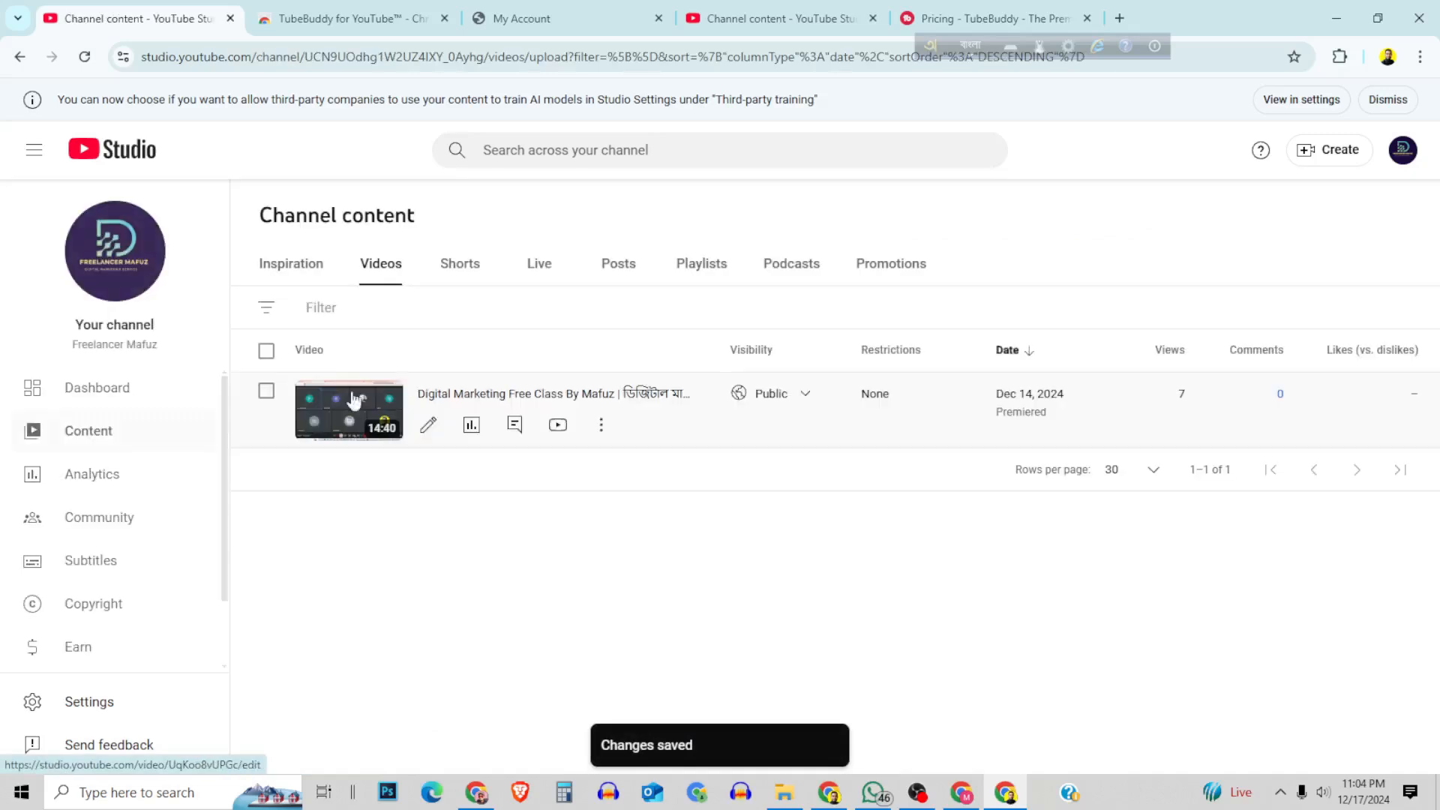
pyautogui.click(528, 395)
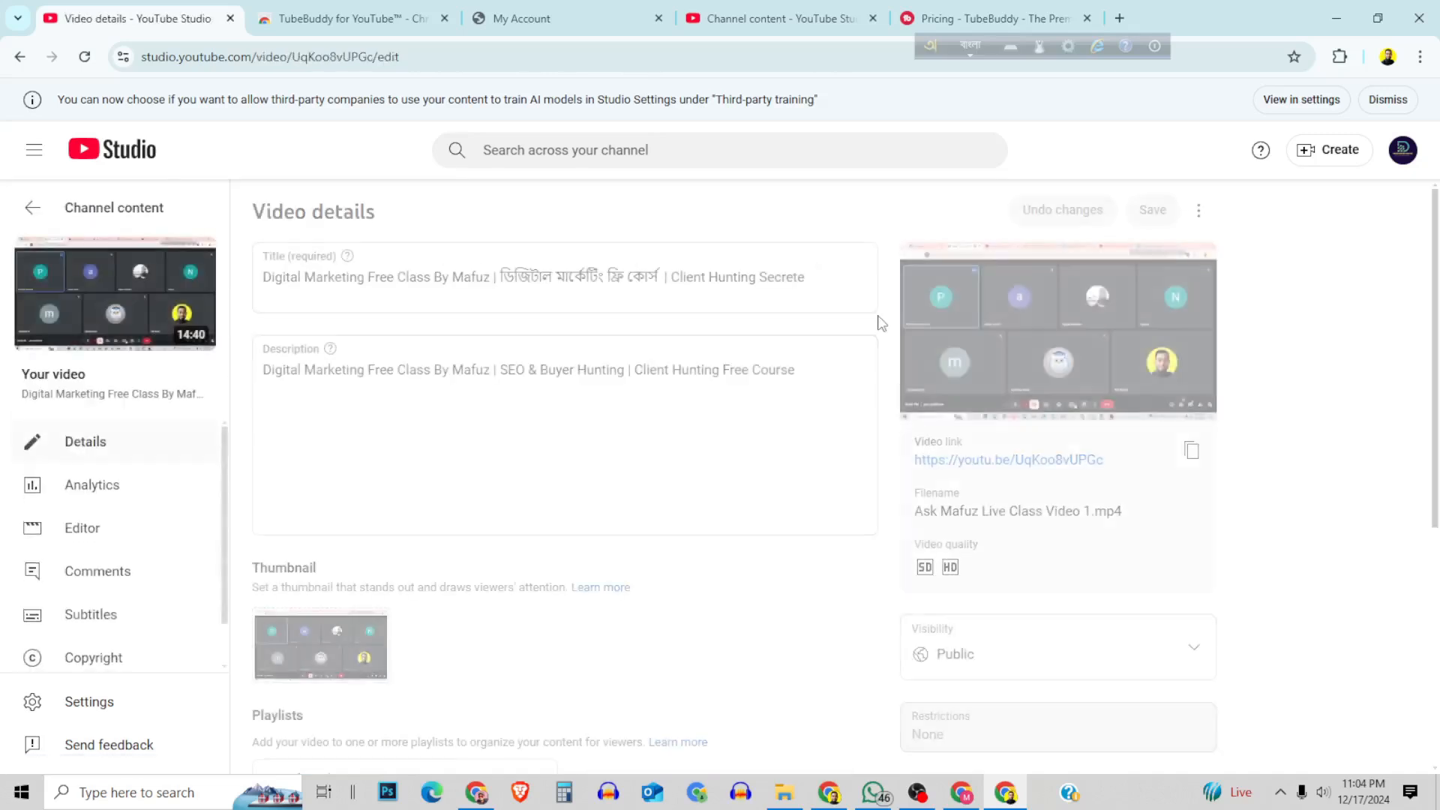
pyautogui.click(1339, 56)
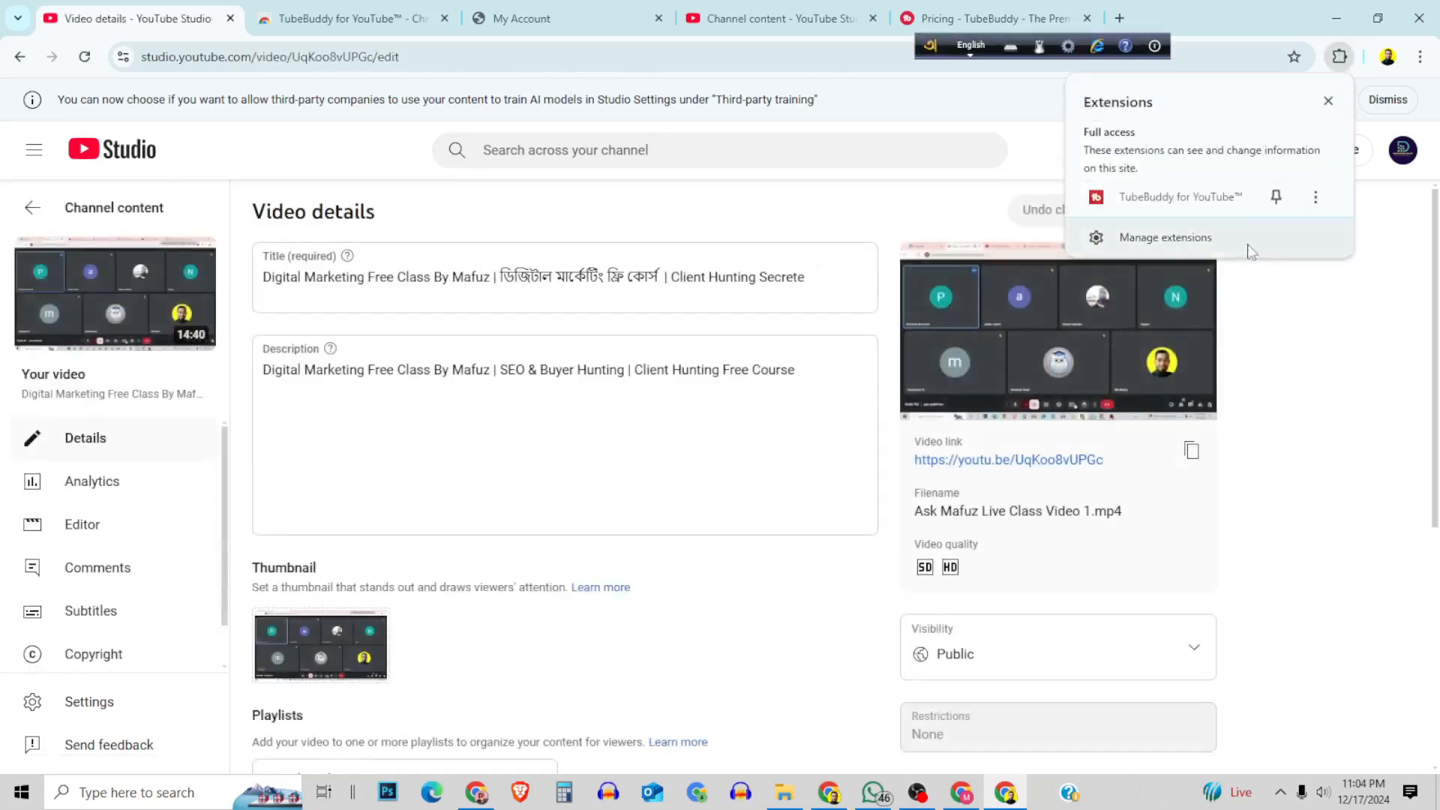
pyautogui.click(1276, 197)
pyautogui.click(1373, 324)
# Check the TubeBuddy extension's options and reload the video details page to load its tools.
pyautogui.rightClick(1306, 56)
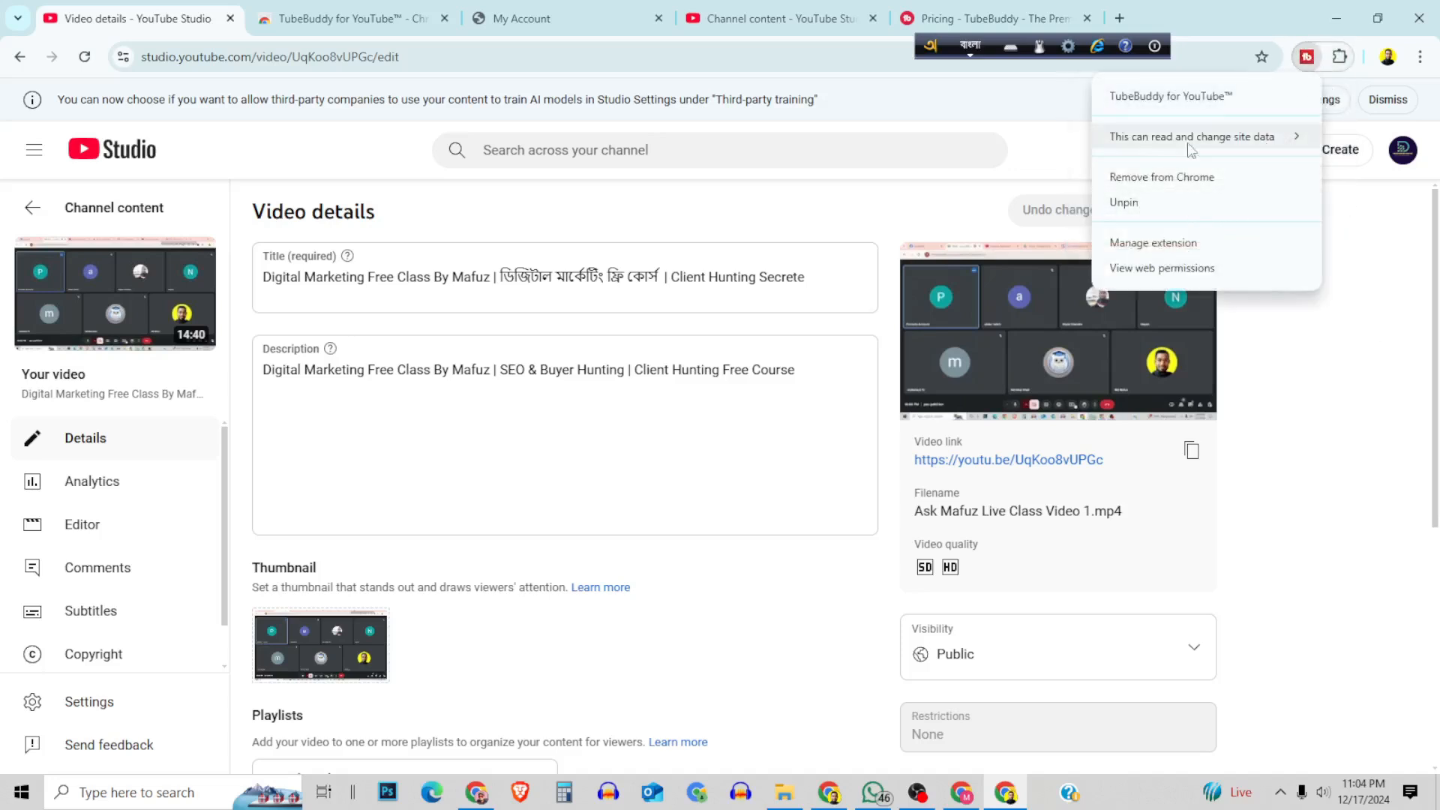
pyautogui.click(84, 57)
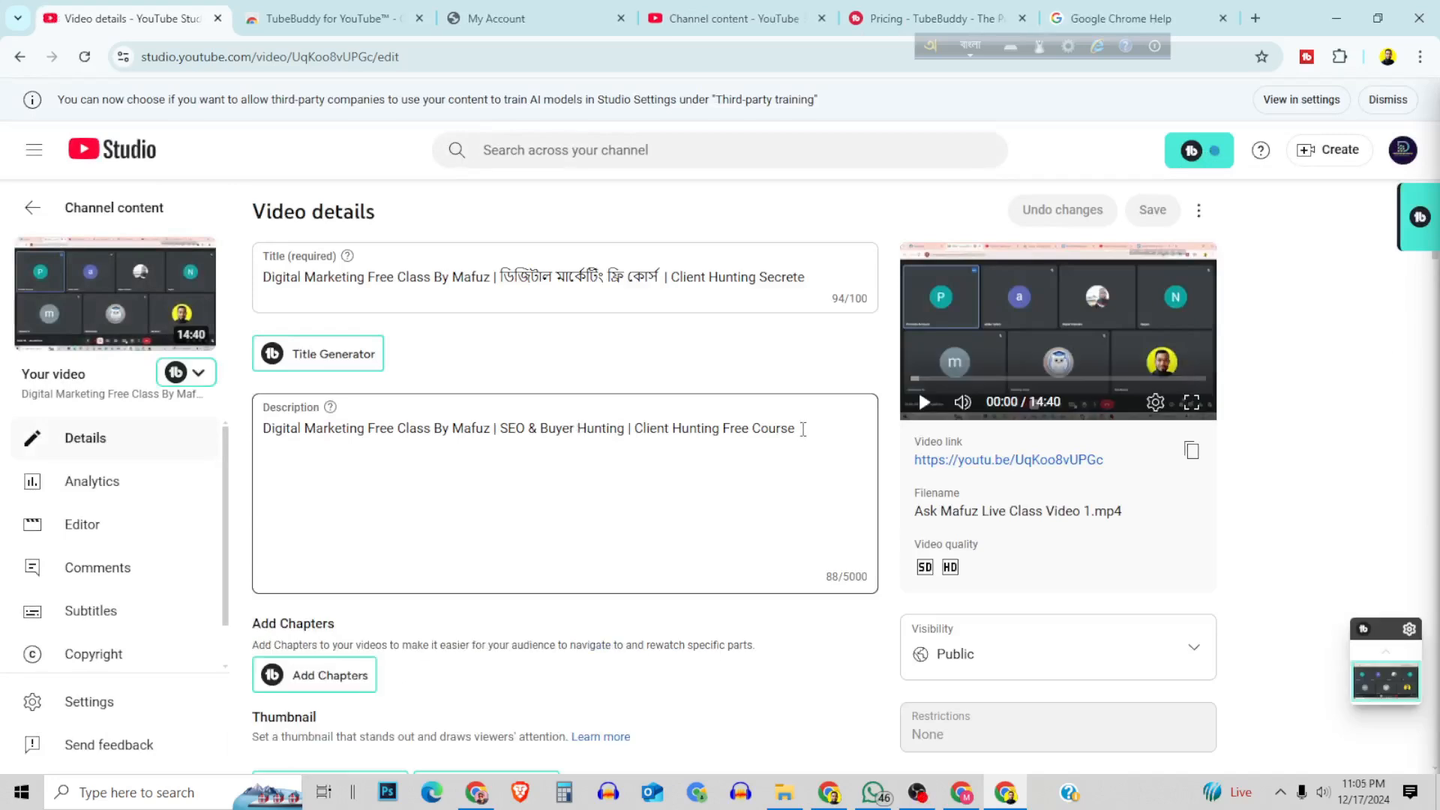
pyautogui.click(85, 57)
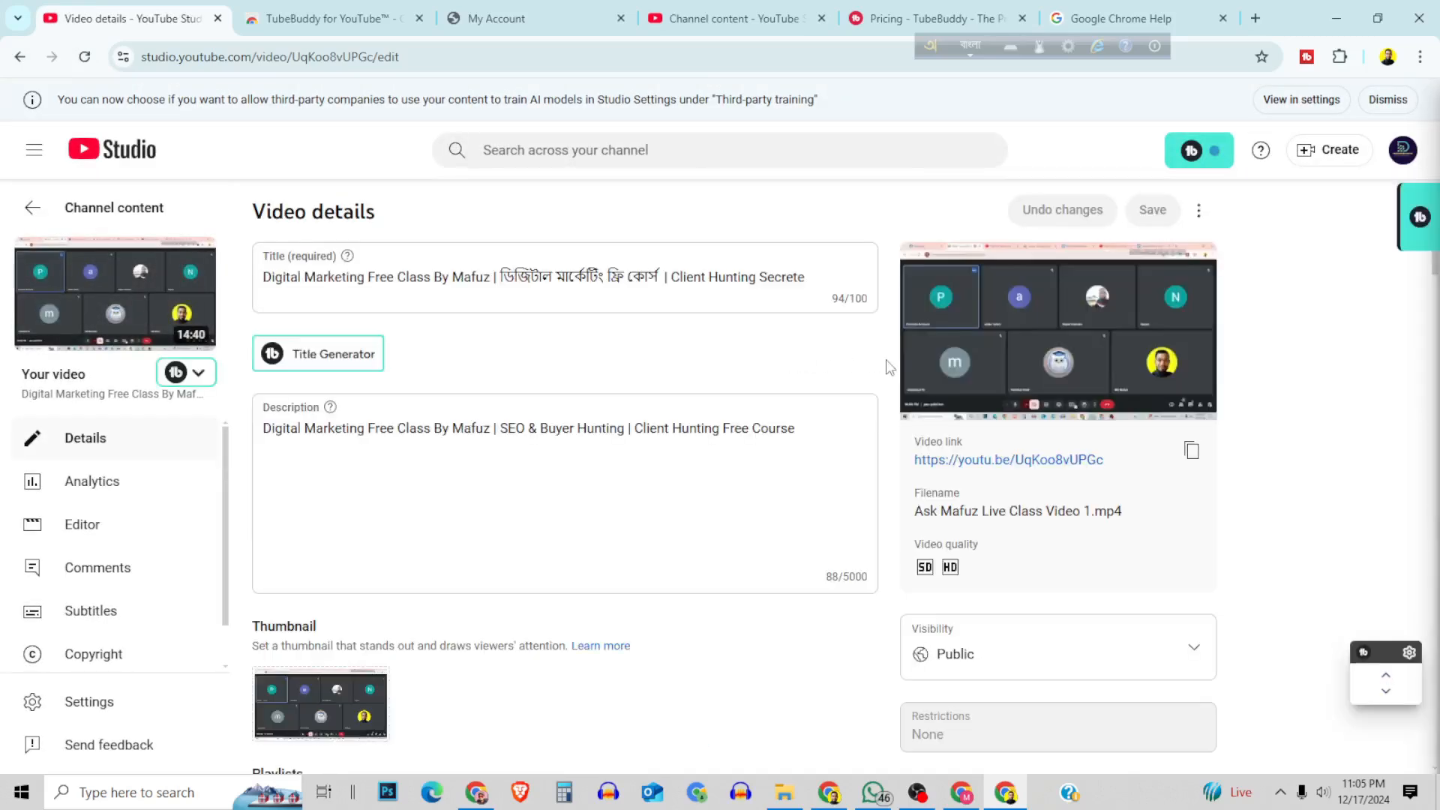
# Browse the popular tools in TubeBuddy's main menu and return to the video details.
pyautogui.click(1211, 152)
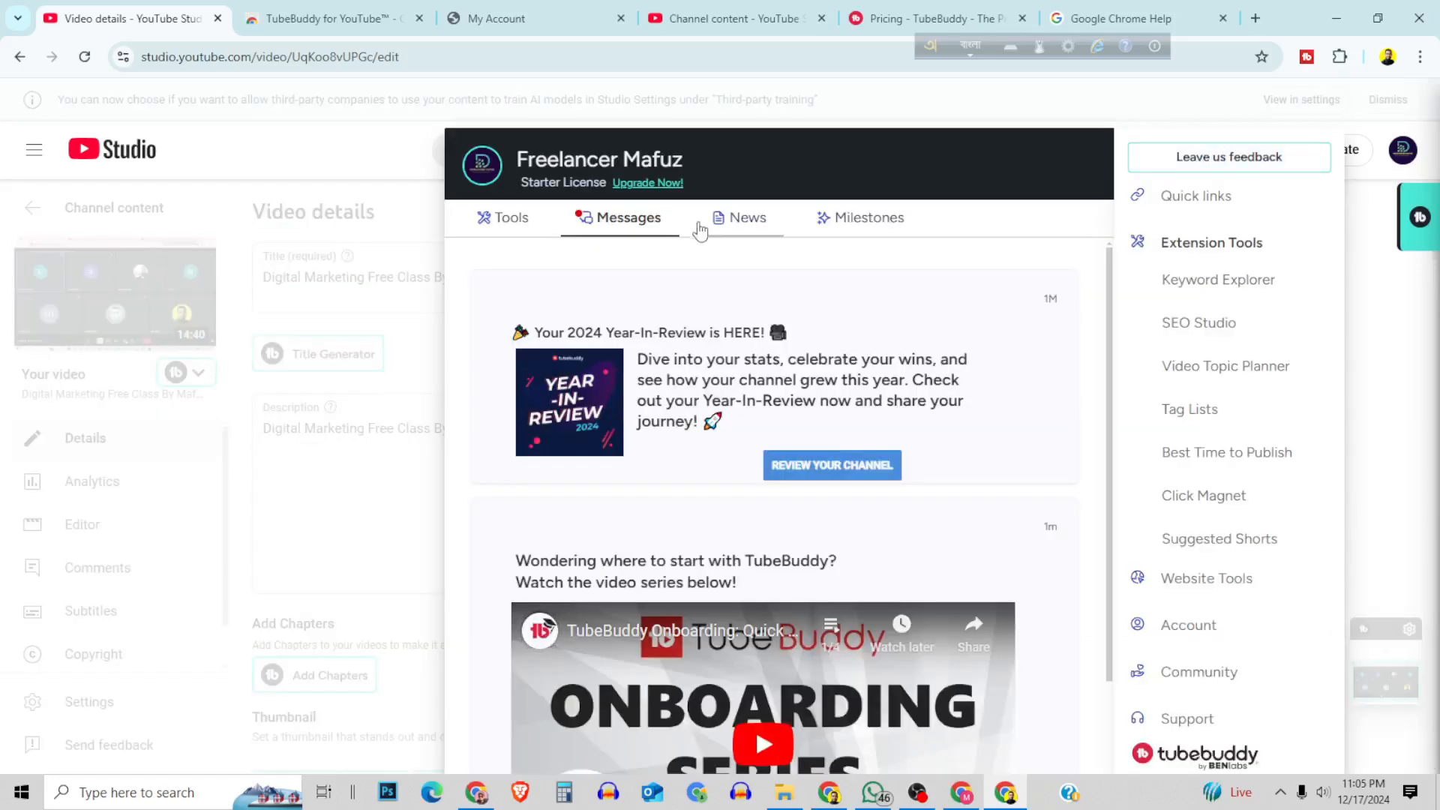
pyautogui.click(512, 223)
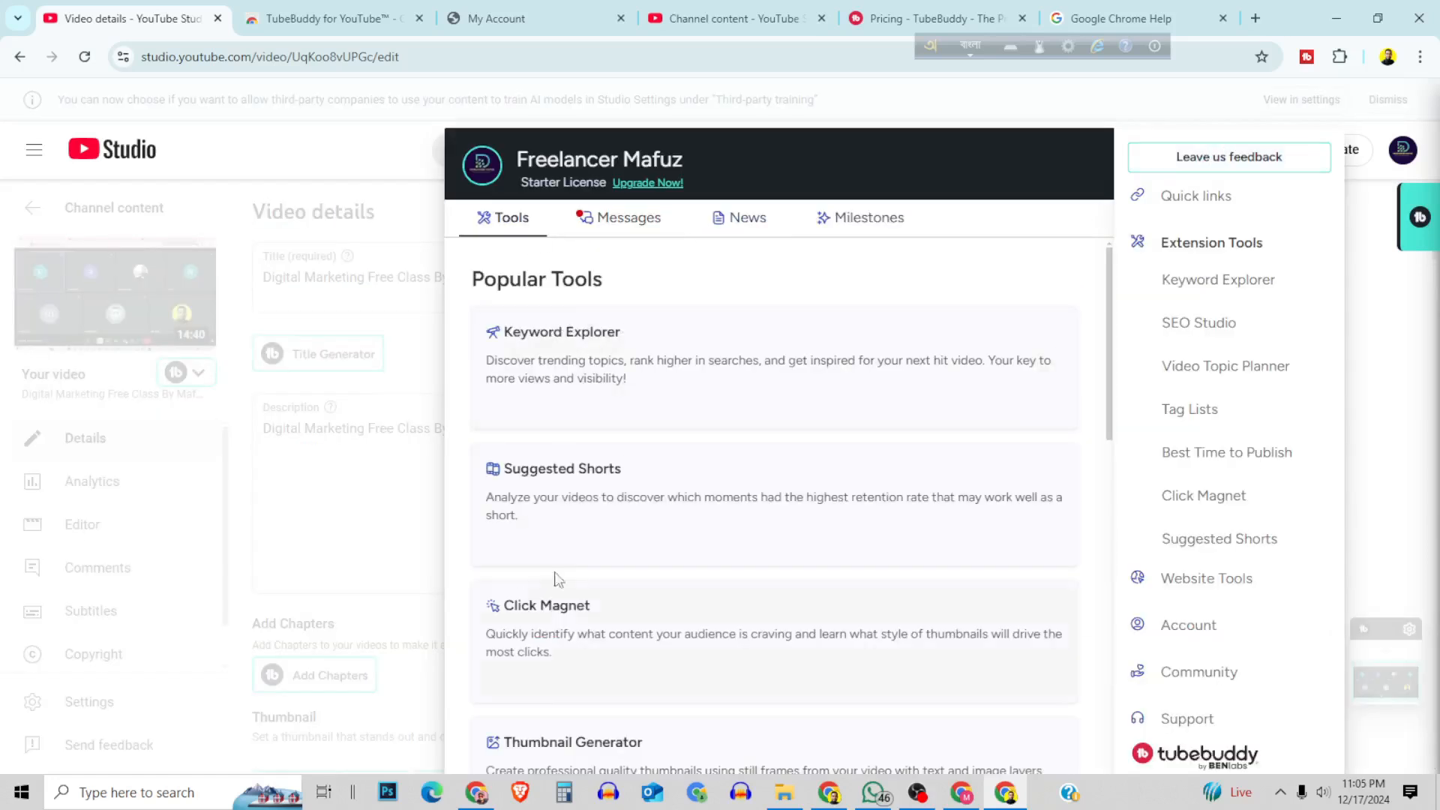
pyautogui.scroll(-8, 688, 685)
pyautogui.scroll(-4, 815, 590)
pyautogui.click(303, 250)
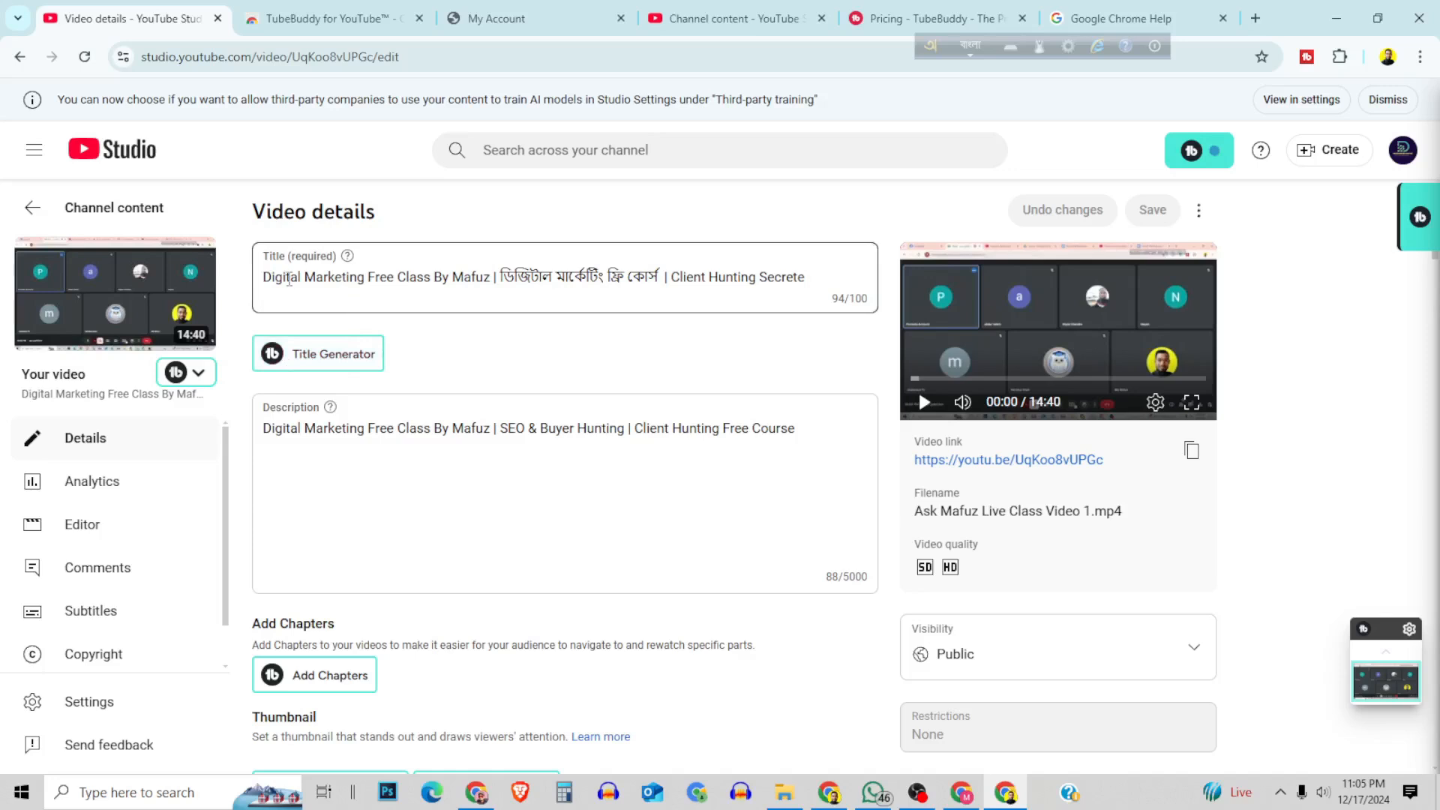
# Generate title ideas with TubeBuddy's Title Generator, using the video's current title as the topic.
pyautogui.moveTo(264, 276); pyautogui.dragTo(763, 327)
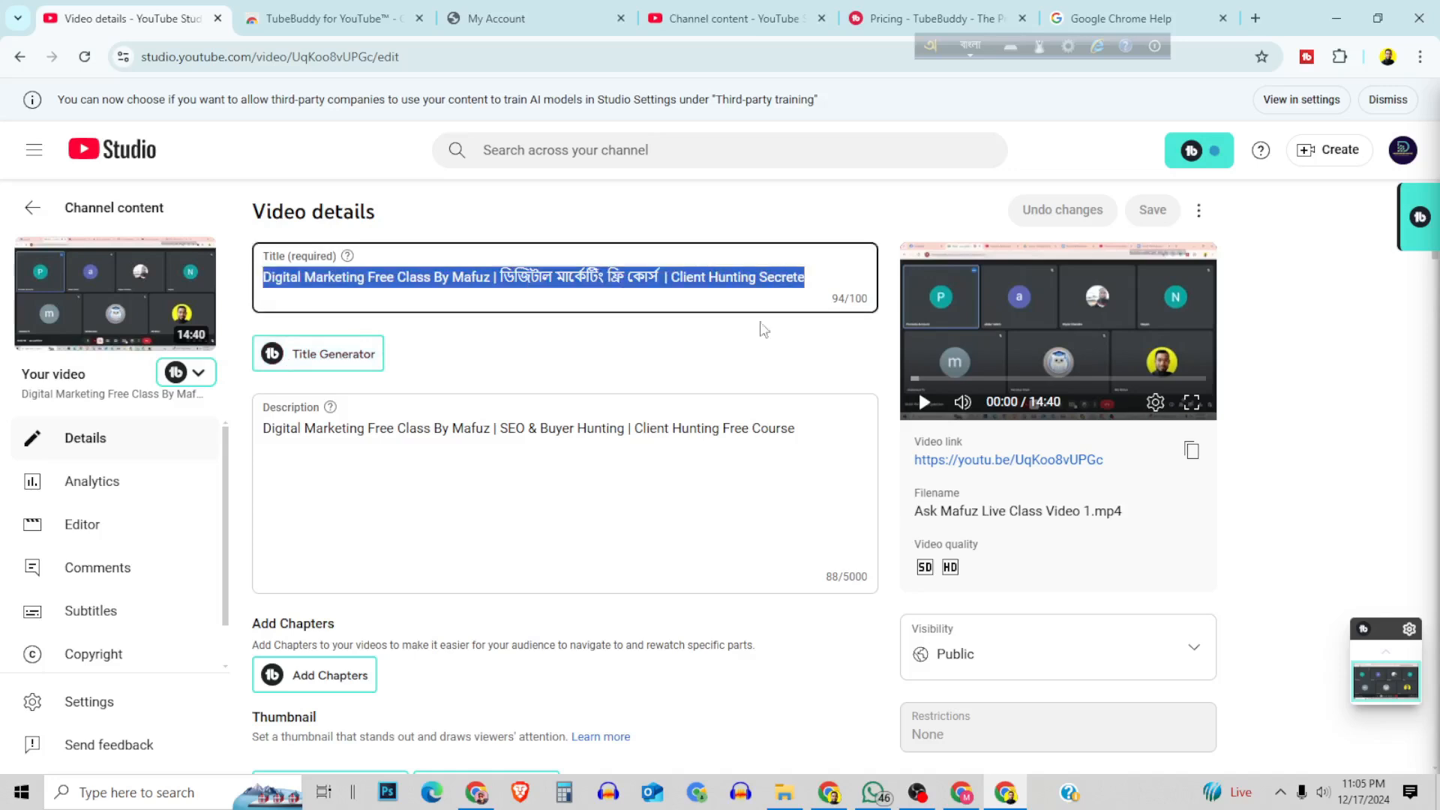
pyautogui.click(454, 360)
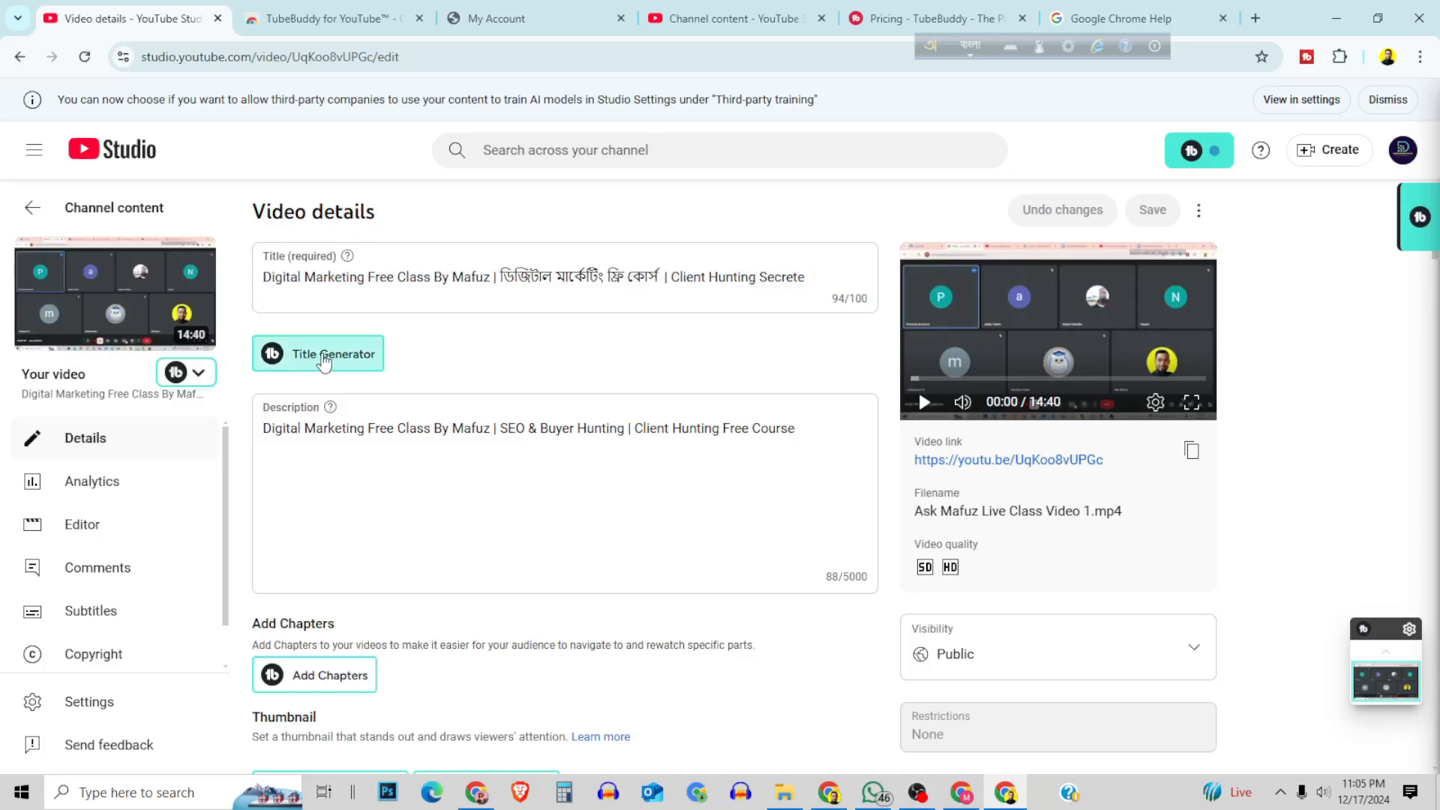
pyautogui.click(324, 357)
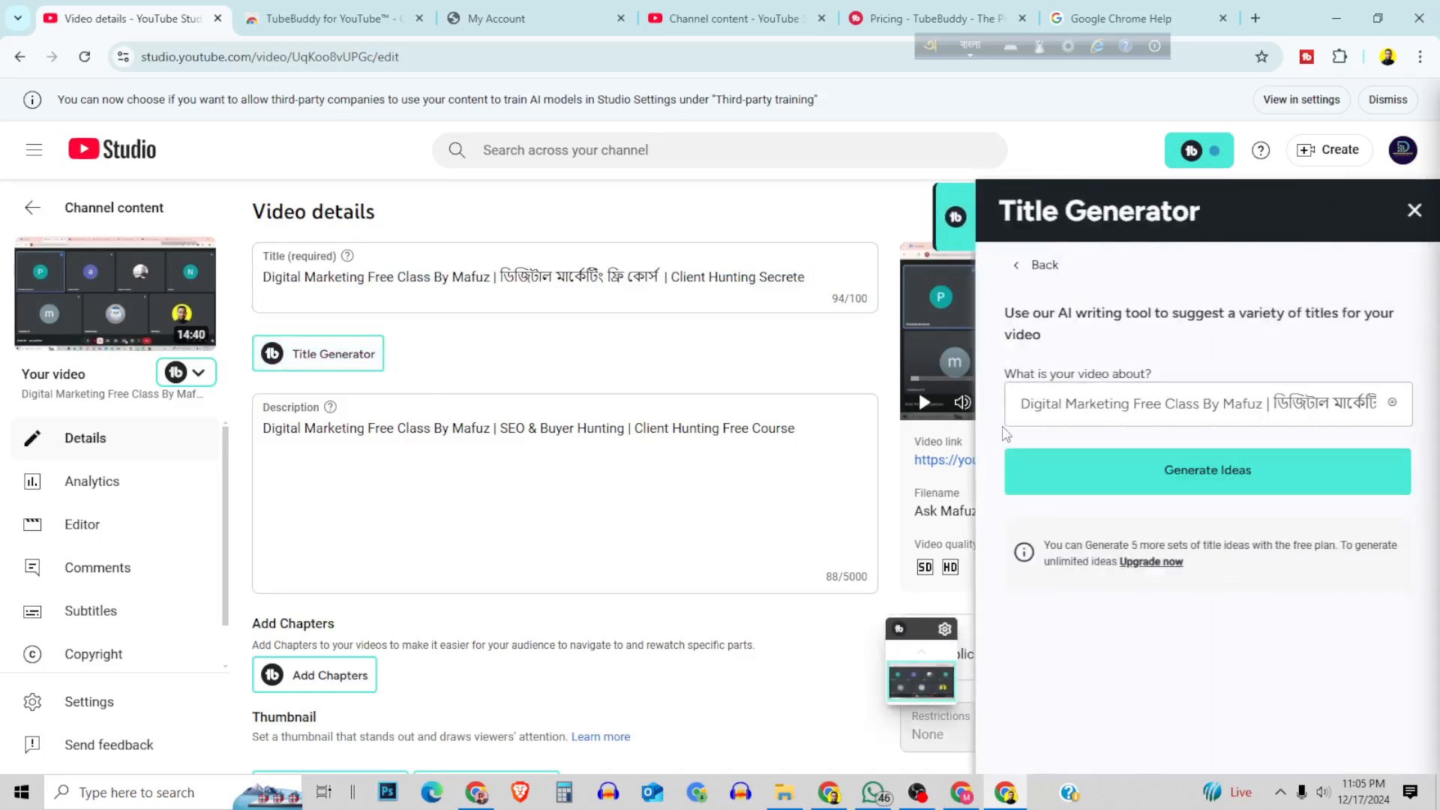
pyautogui.moveTo(1112, 402); pyautogui.dragTo(1387, 405)
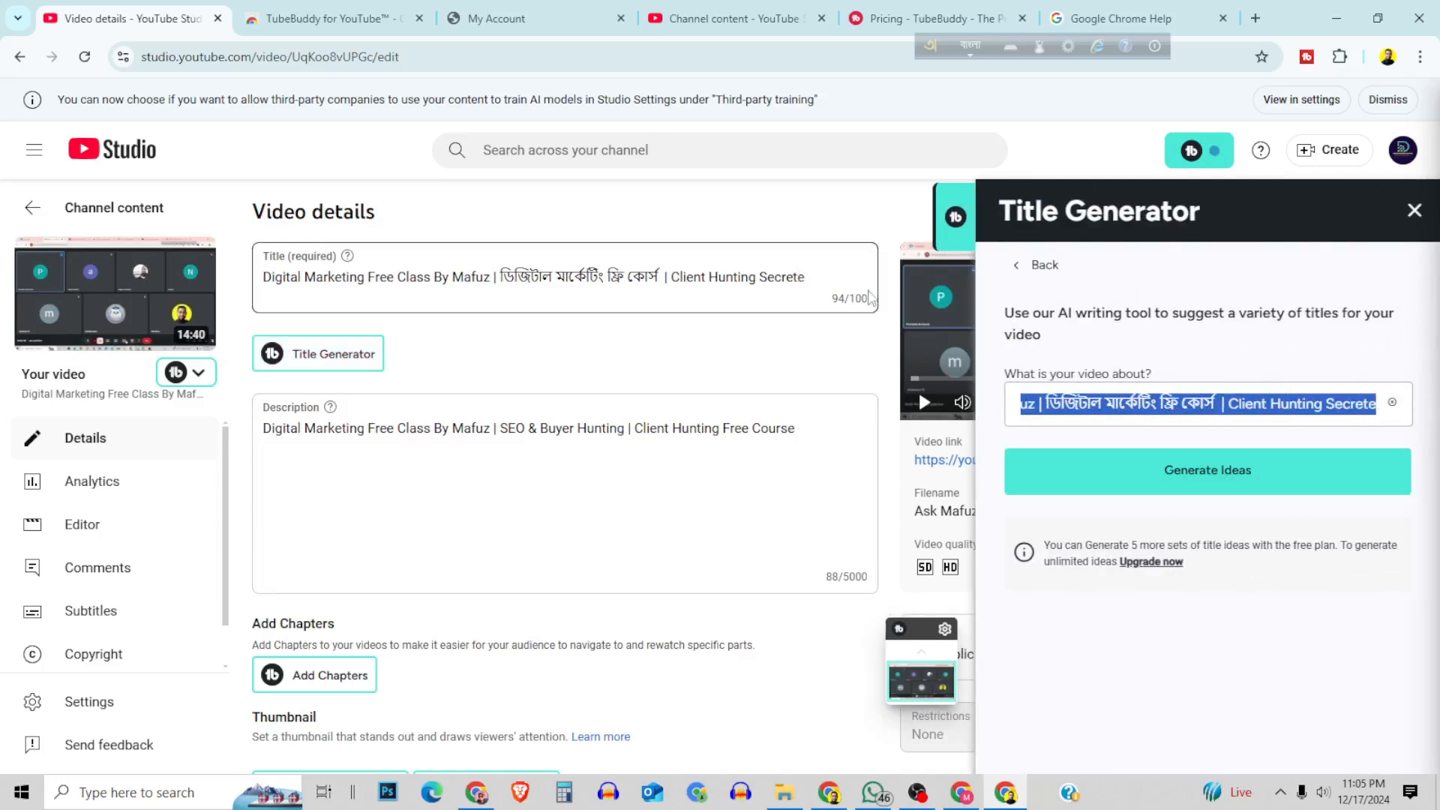
pyautogui.click(1212, 472)
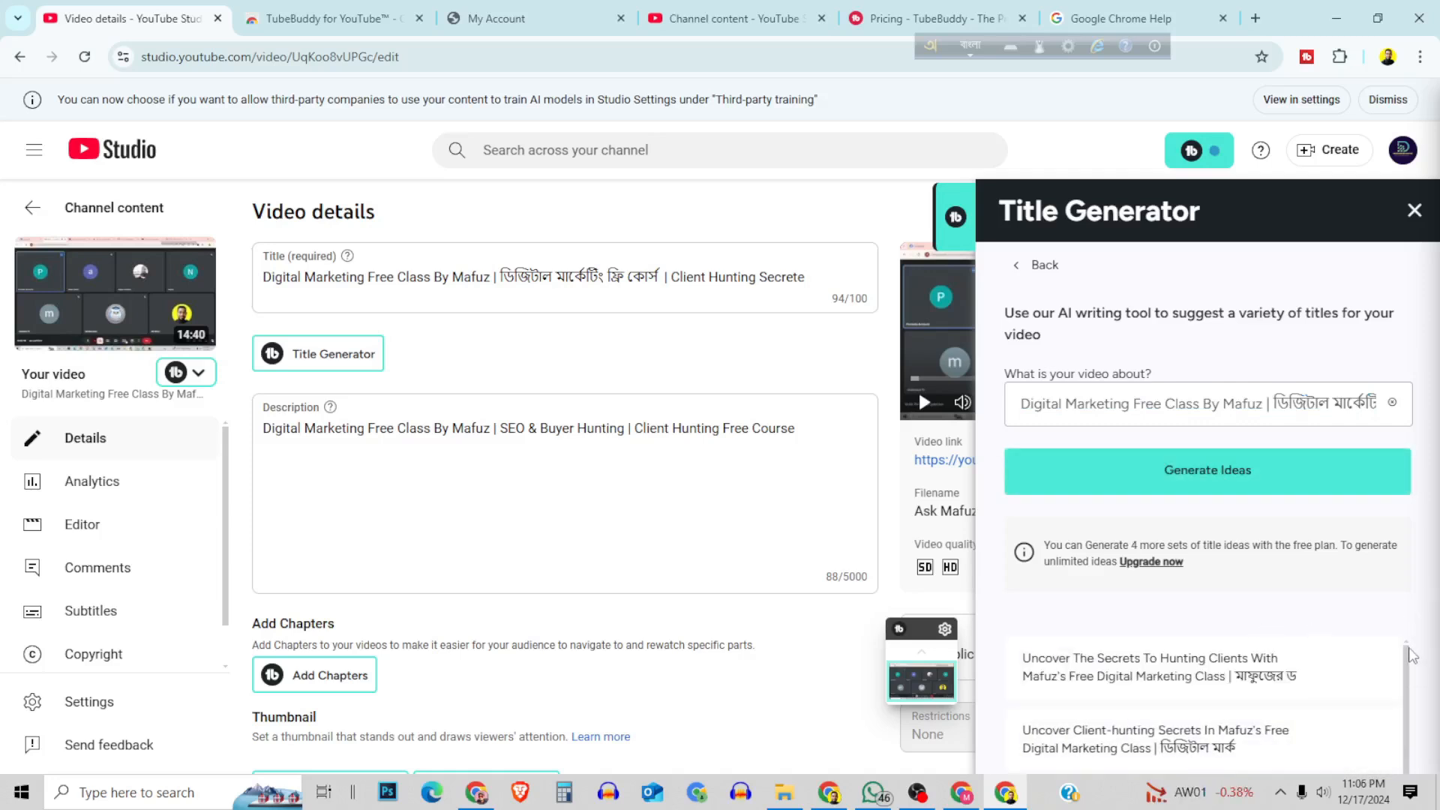
# Review the suggested titles in the Title Generator and close it without applying one.
pyautogui.moveTo(1406, 656); pyautogui.dragTo(1407, 618)
pyautogui.scroll(-2, 1221, 659)
pyautogui.scroll(2, 1226, 672)
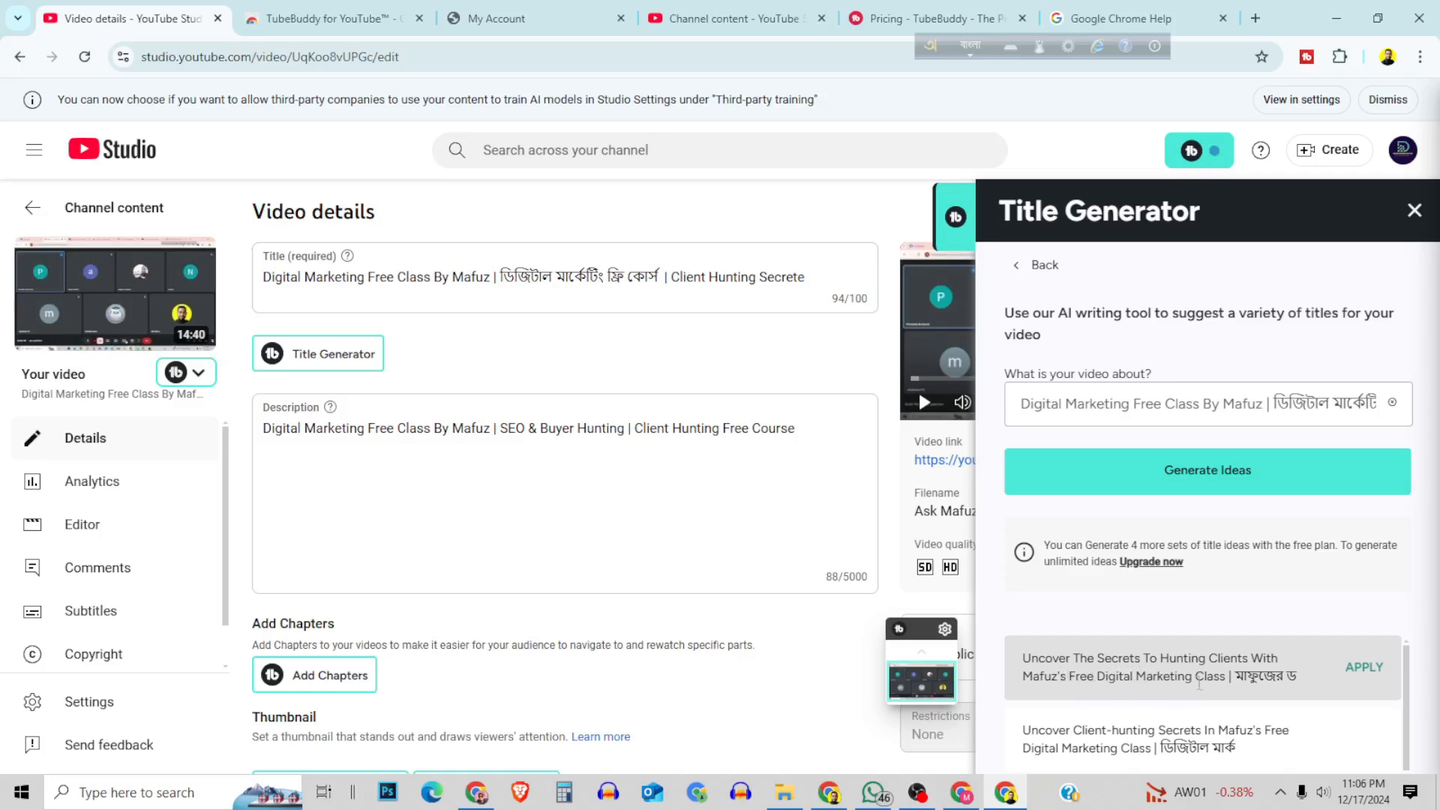
pyautogui.scroll(-1, 1335, 701)
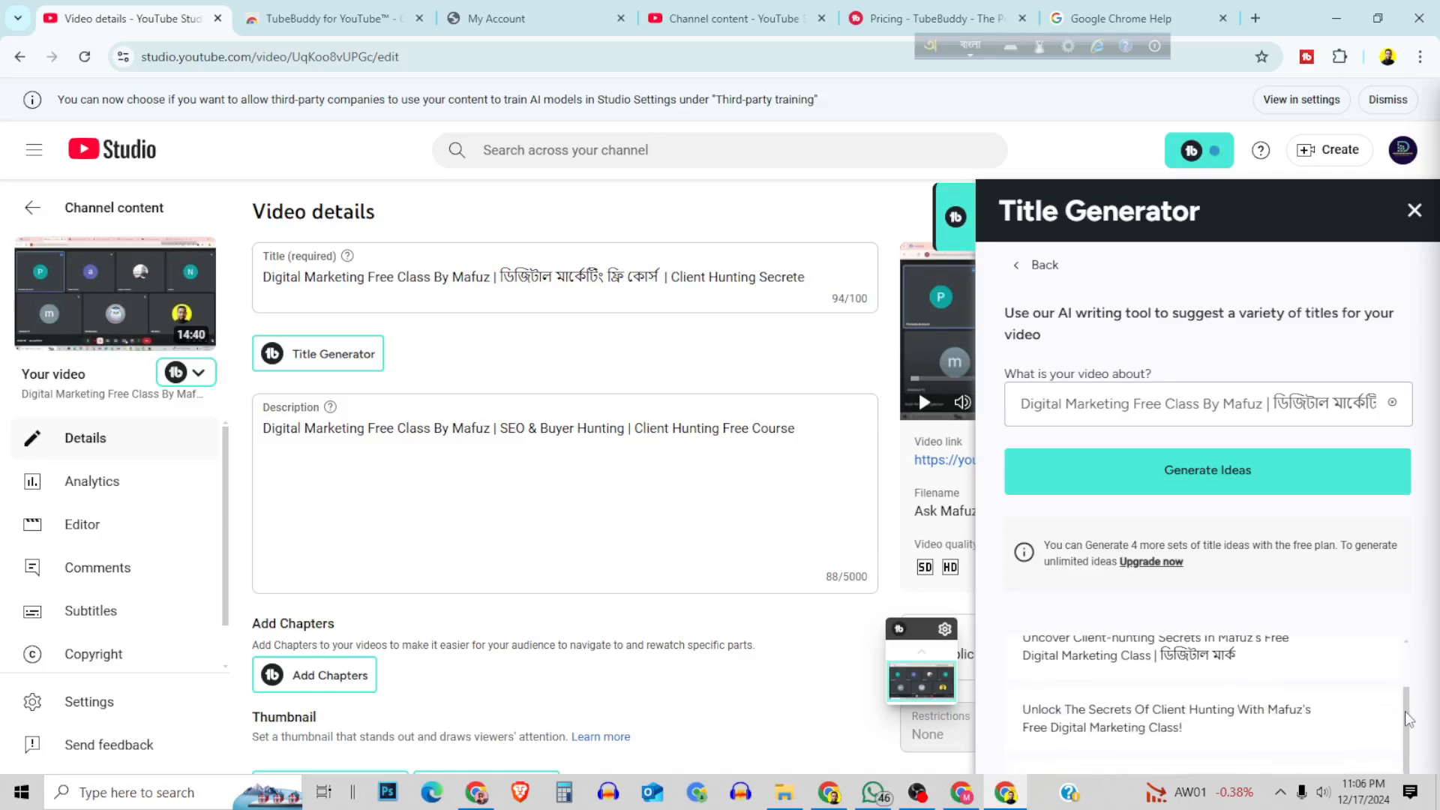
pyautogui.scroll(1, 1321, 719)
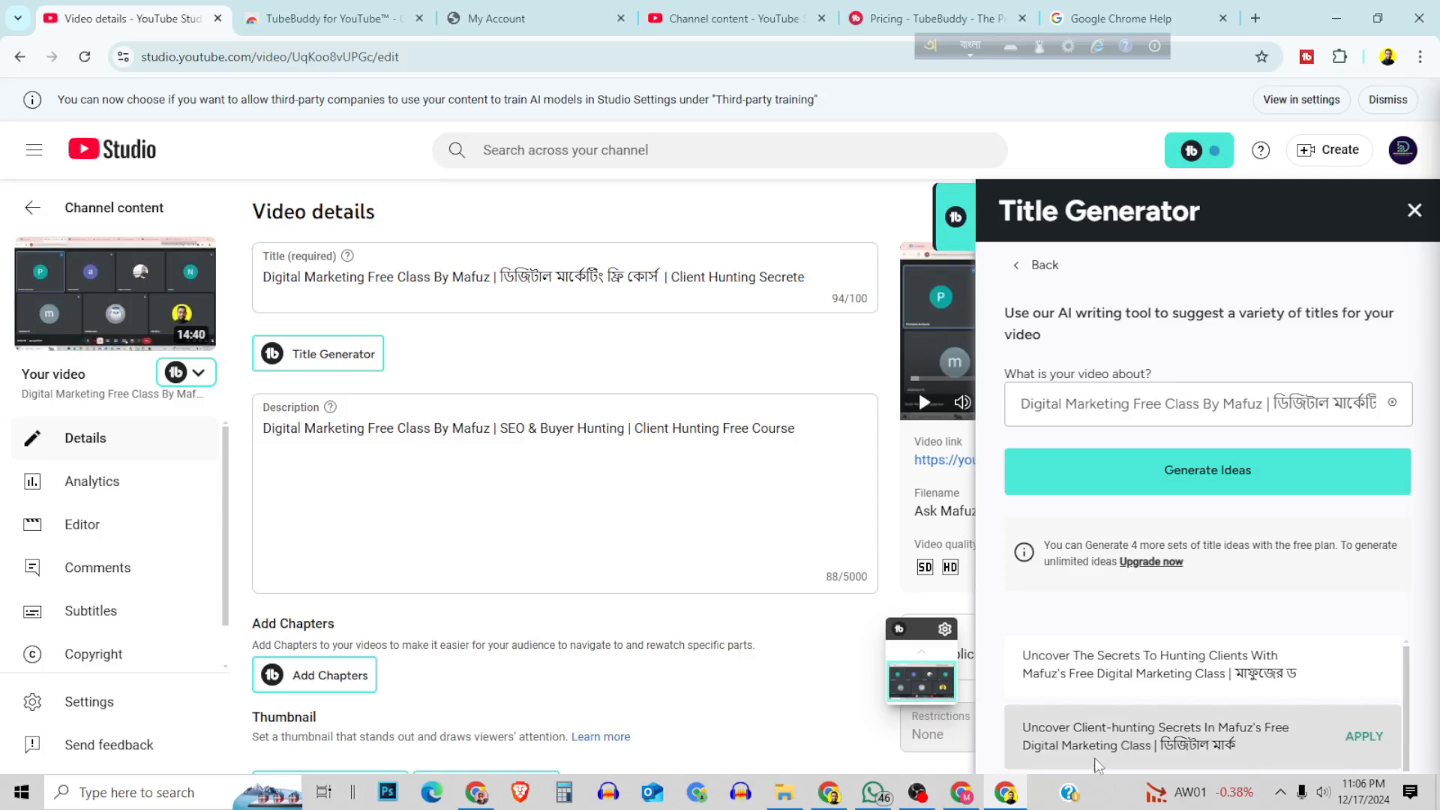
pyautogui.scroll(-1, 1249, 744)
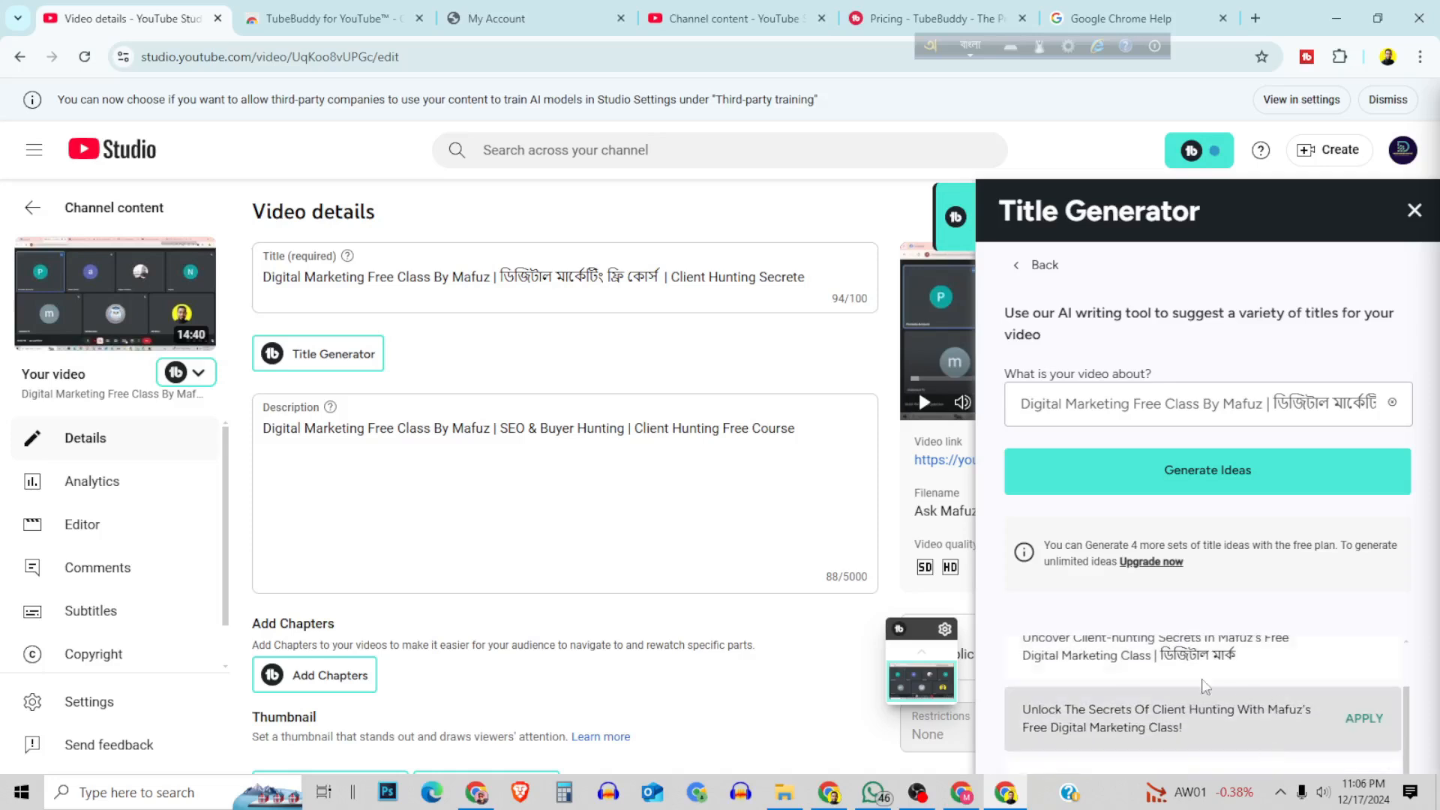
pyautogui.scroll(-3, 1176, 726)
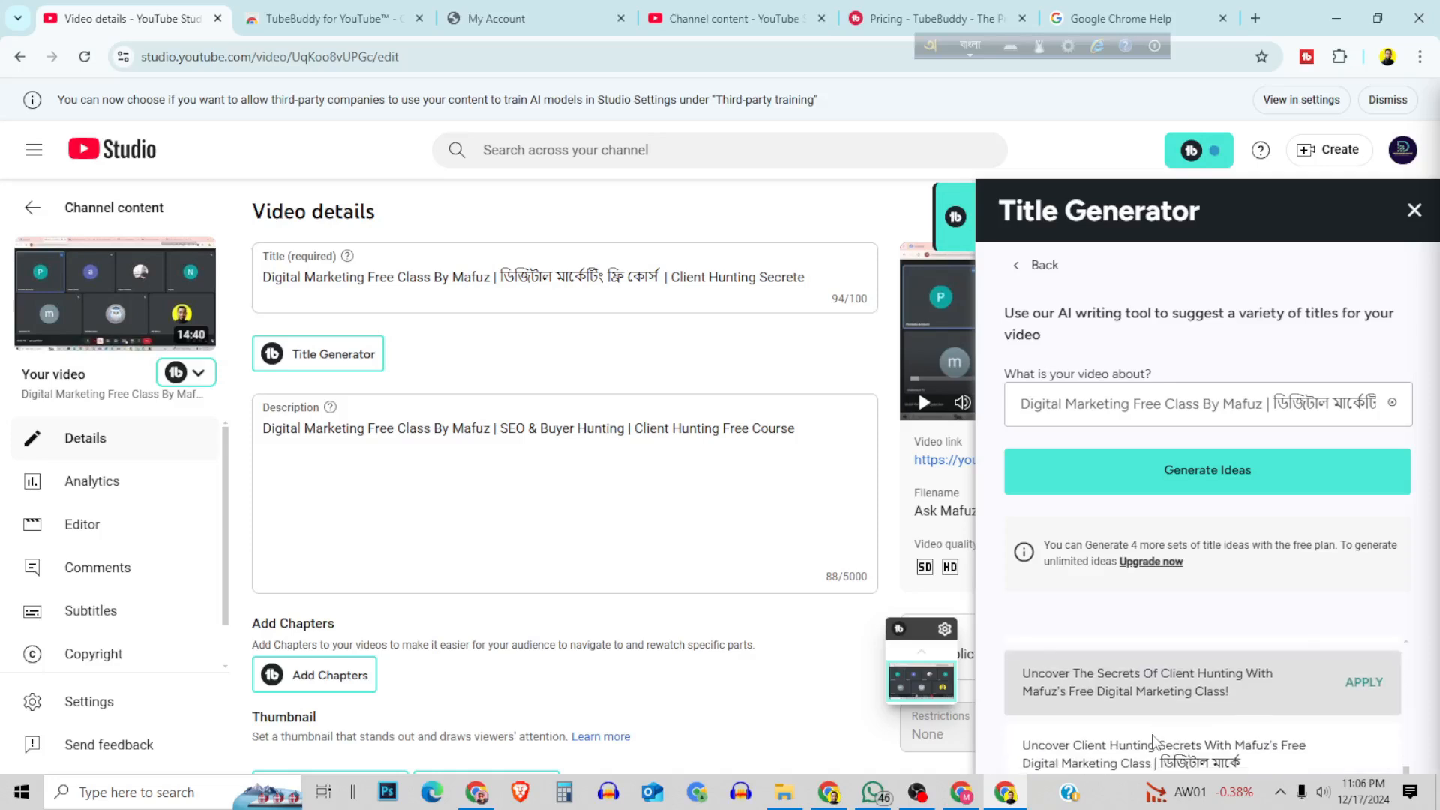
pyautogui.scroll(-2, 1135, 711)
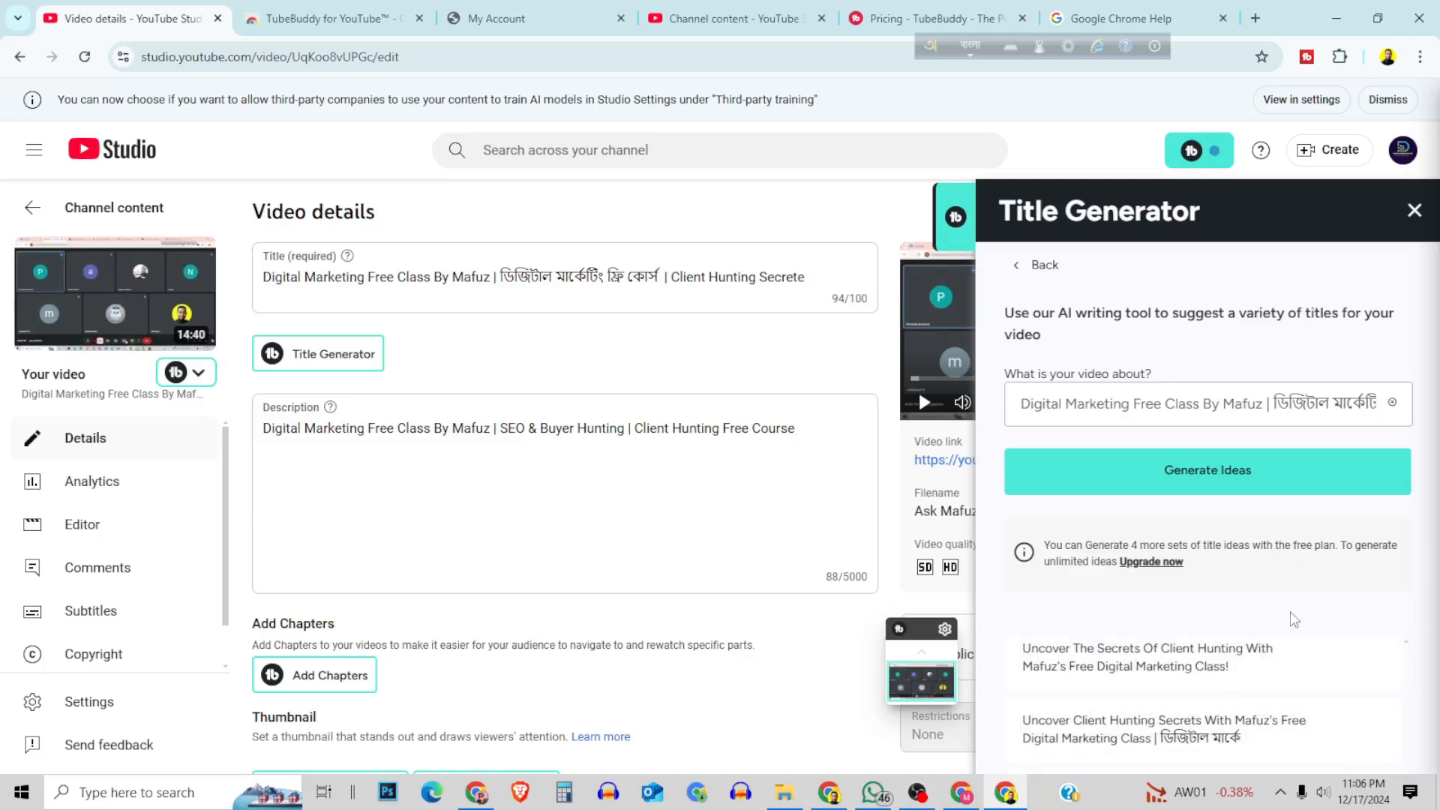
pyautogui.scroll(-3, 1272, 675)
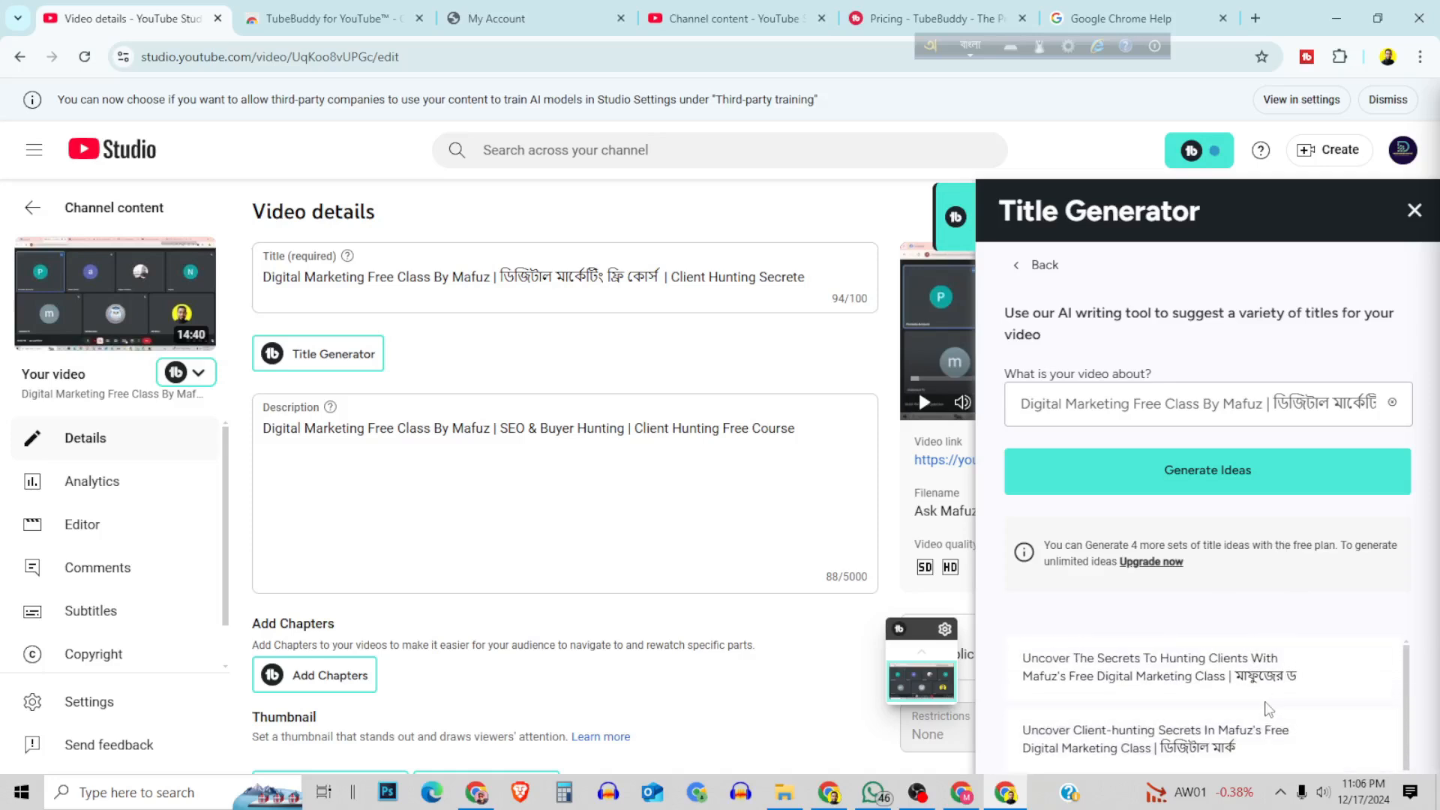
pyautogui.click(1414, 210)
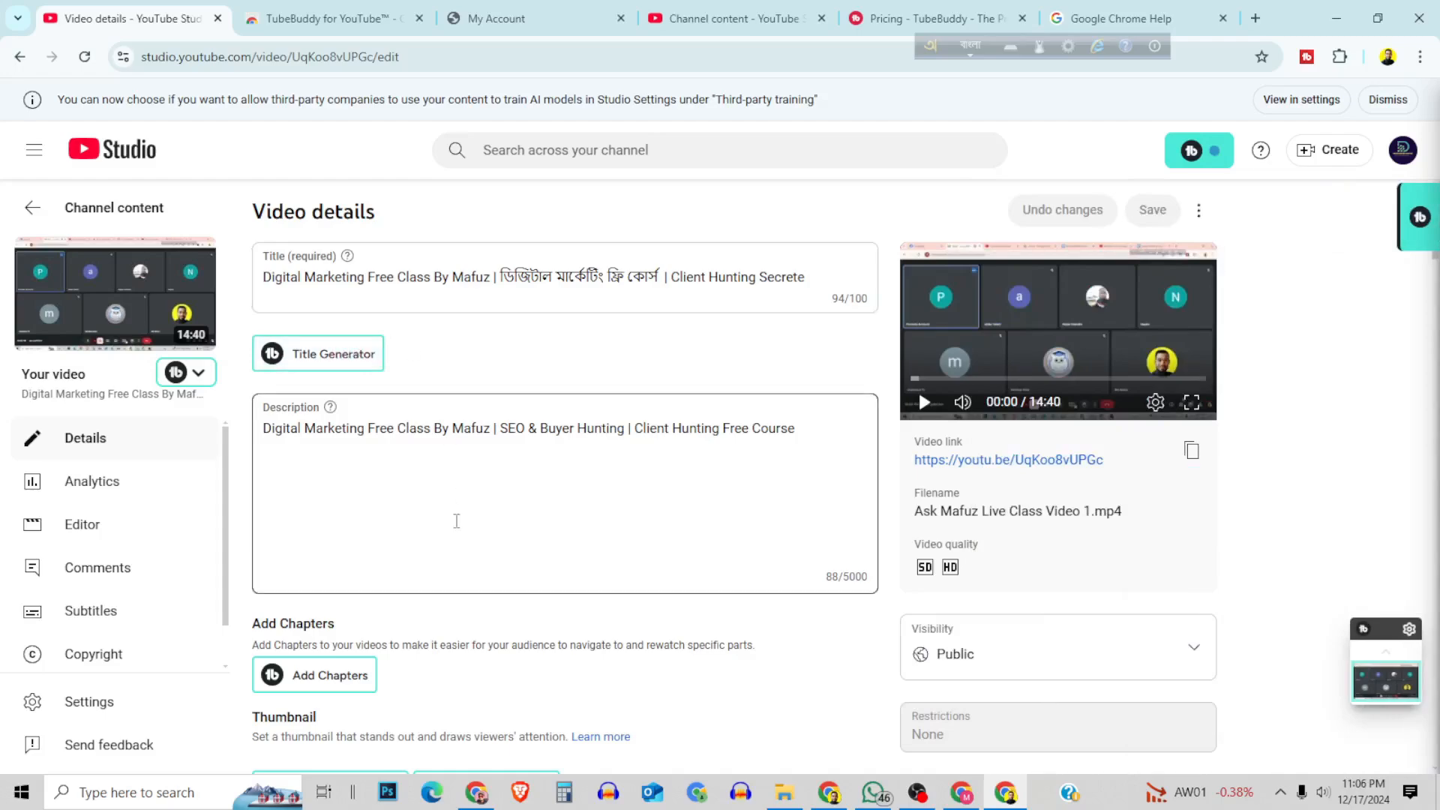
# Remove the "SEO & Buyer Hunting", "digital marketing" and "digital marketing course" tags from the video.
pyautogui.scroll(-4, 424, 406)
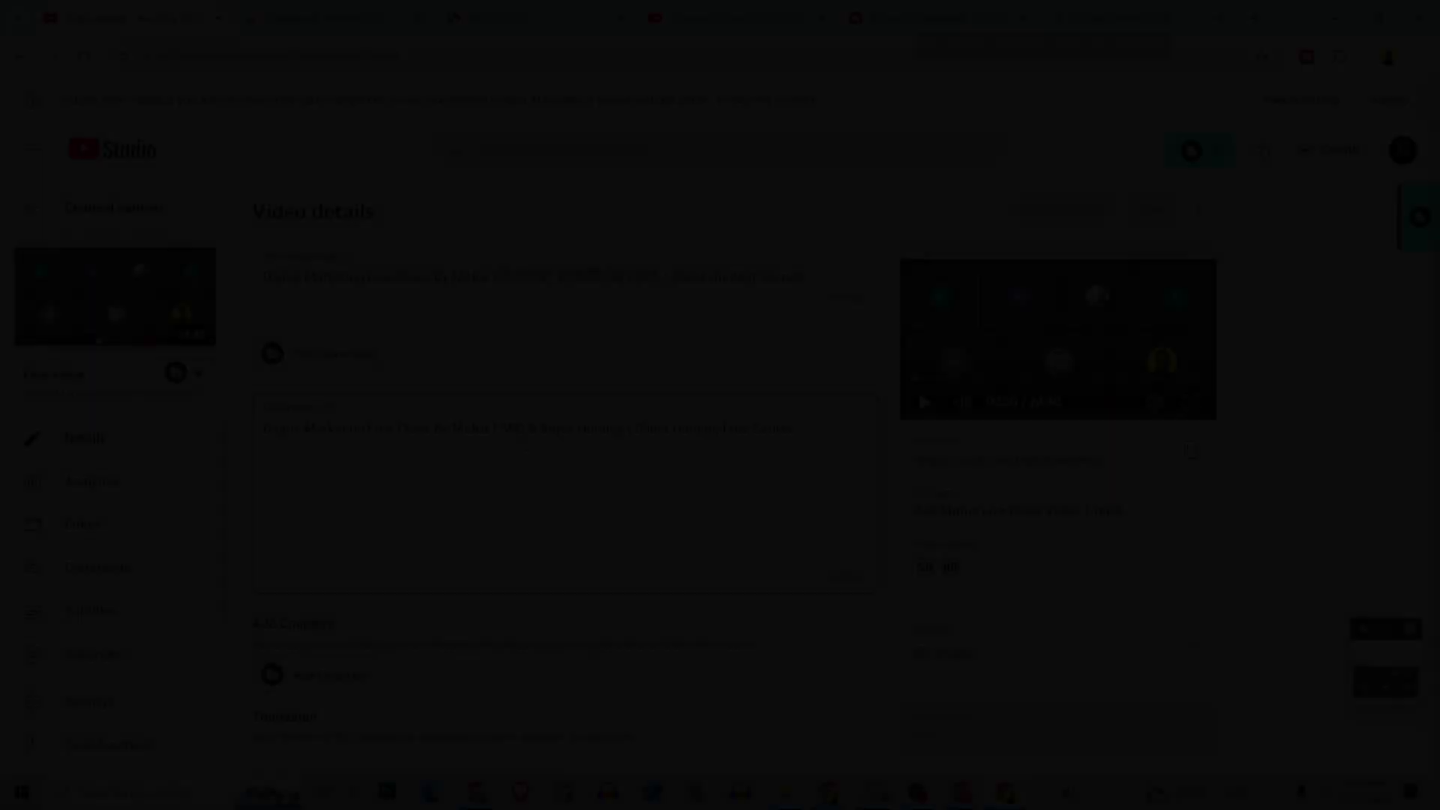
pyautogui.scroll(-3, 514, 462)
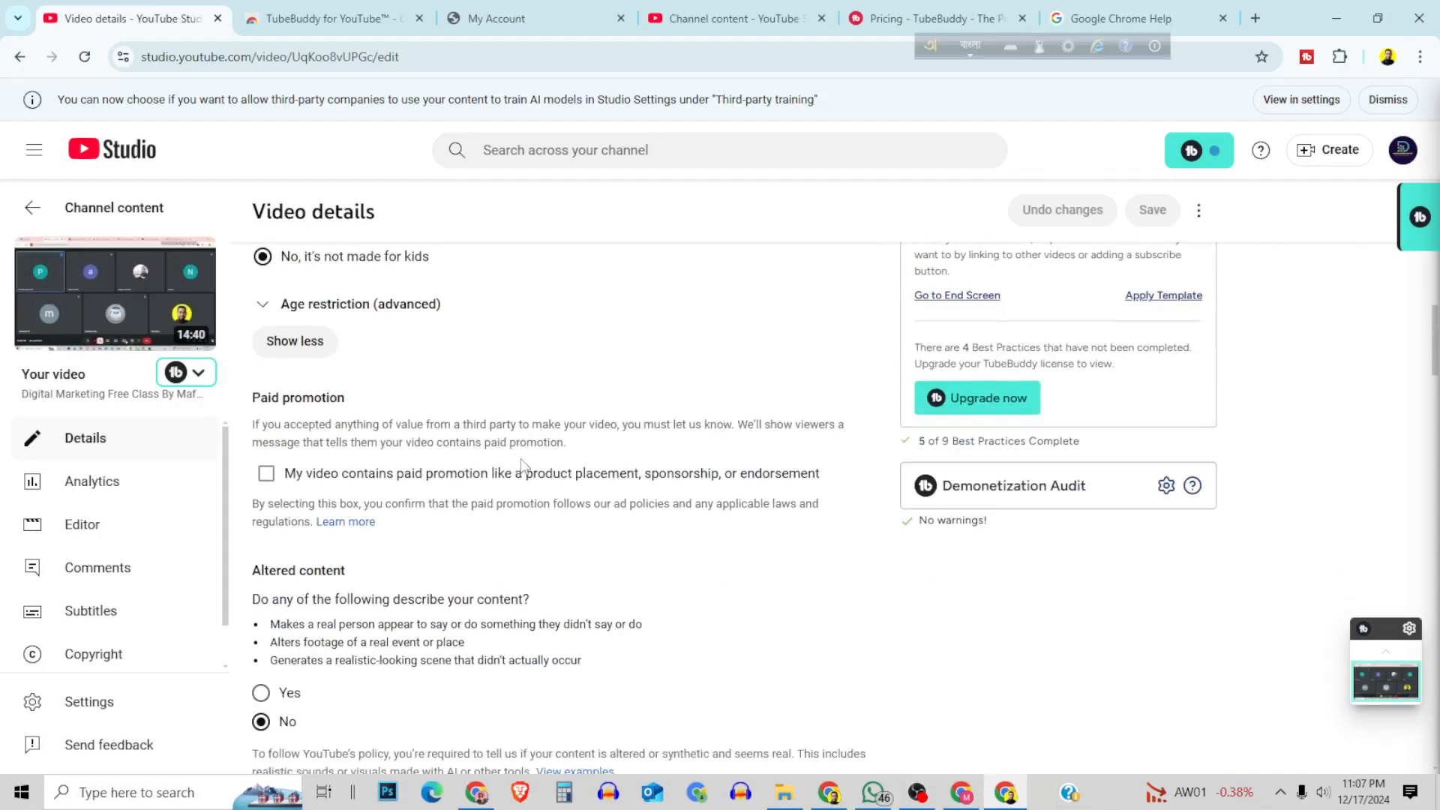
pyautogui.scroll(-10, 617, 468)
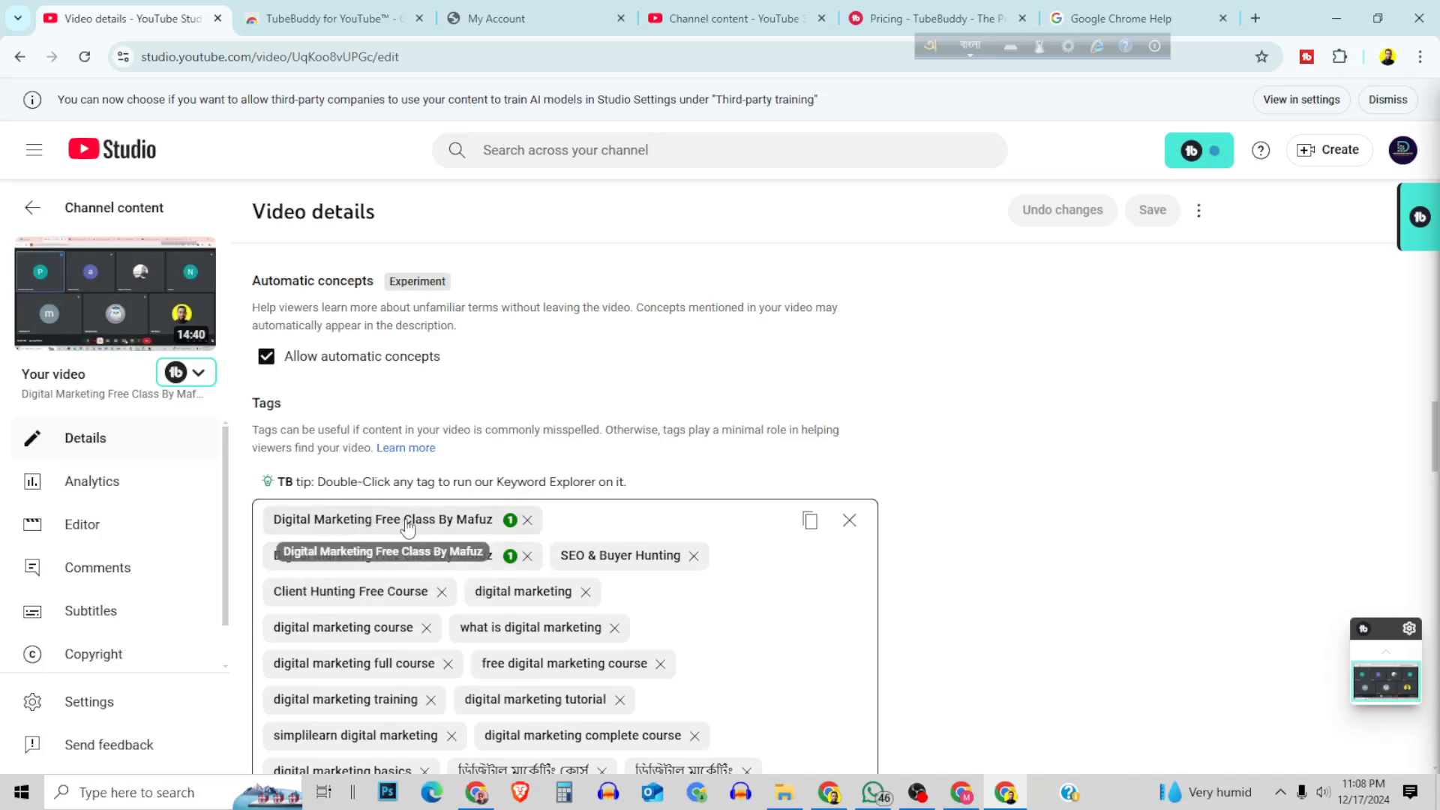
pyautogui.click(404, 557)
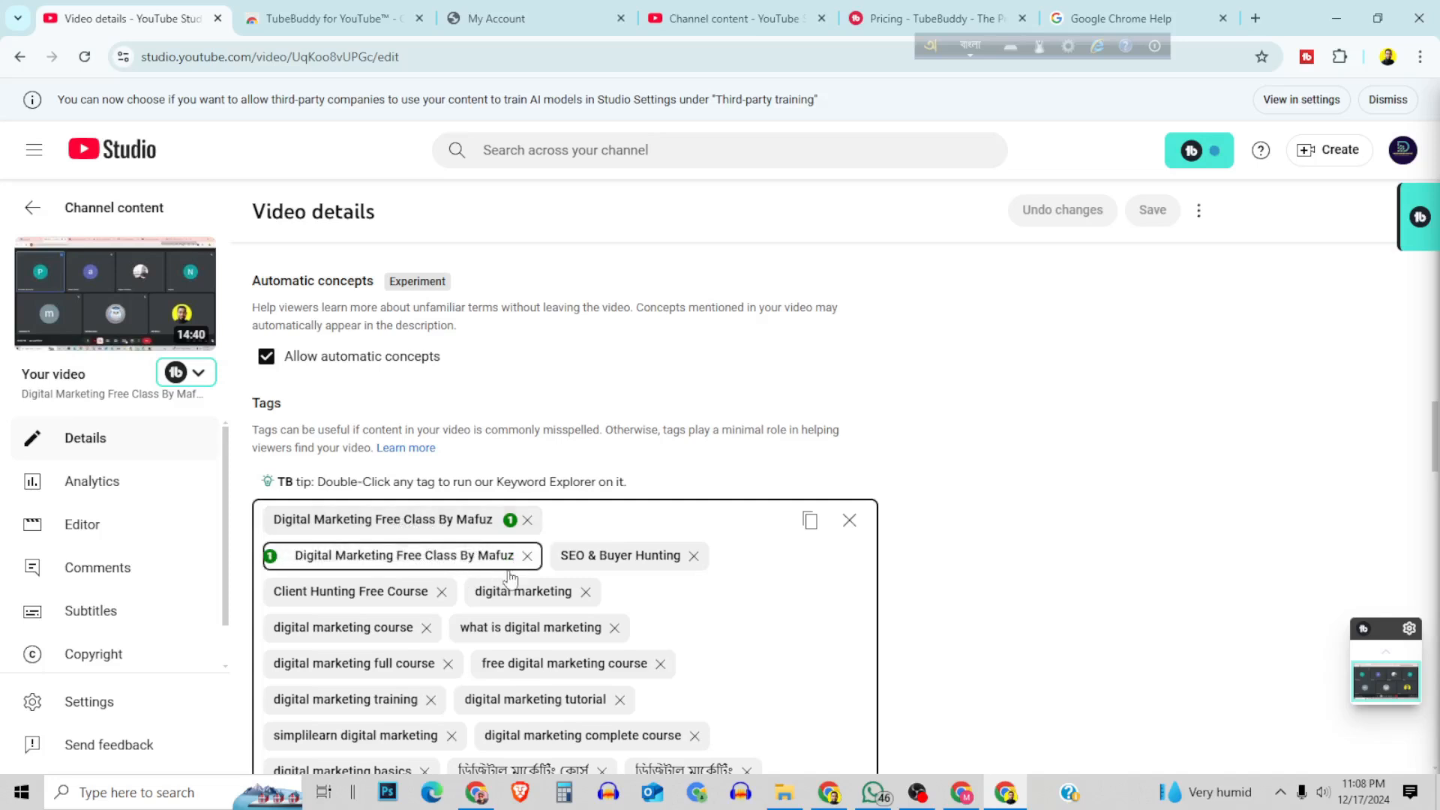
pyautogui.press('Return')
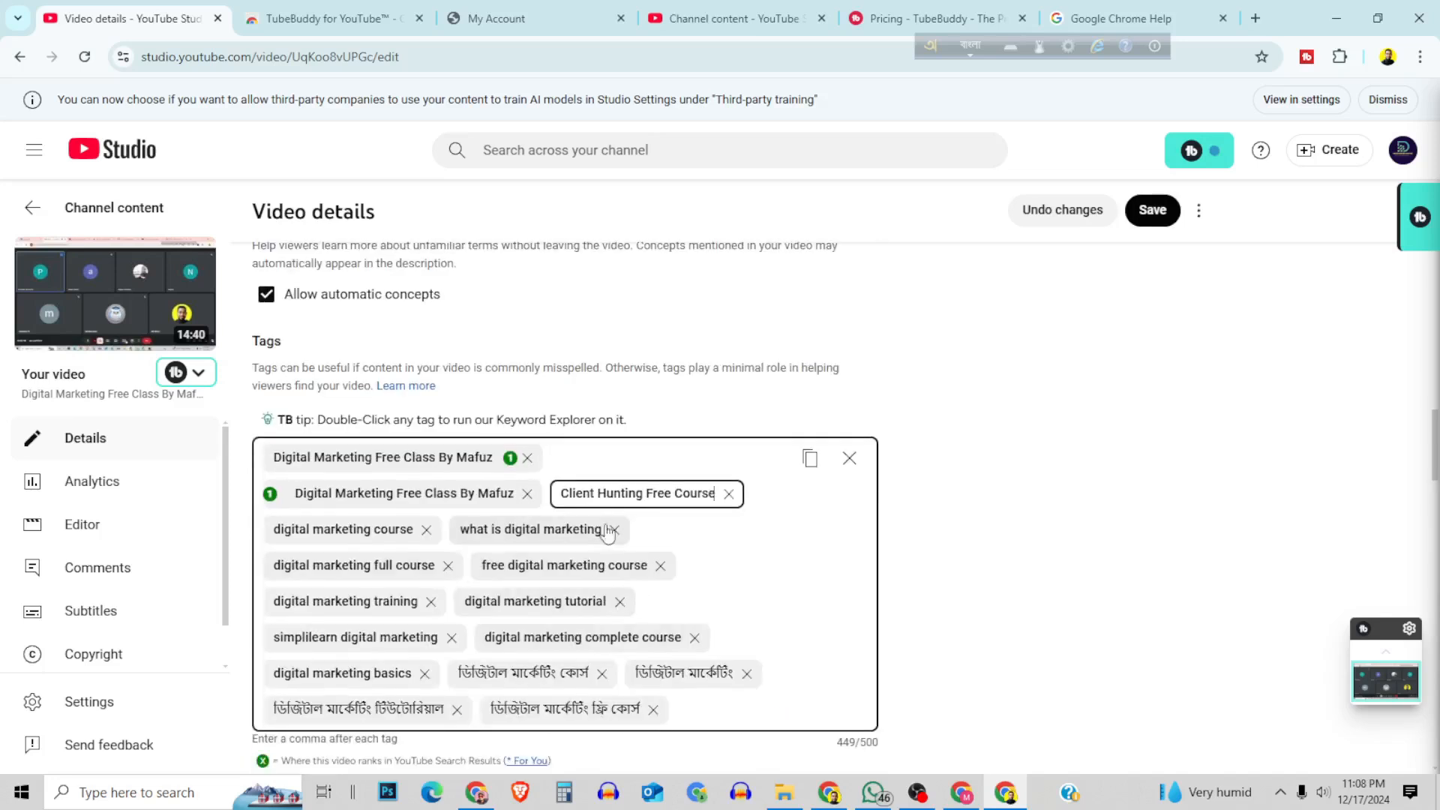
pyautogui.scroll(-2, 610, 530)
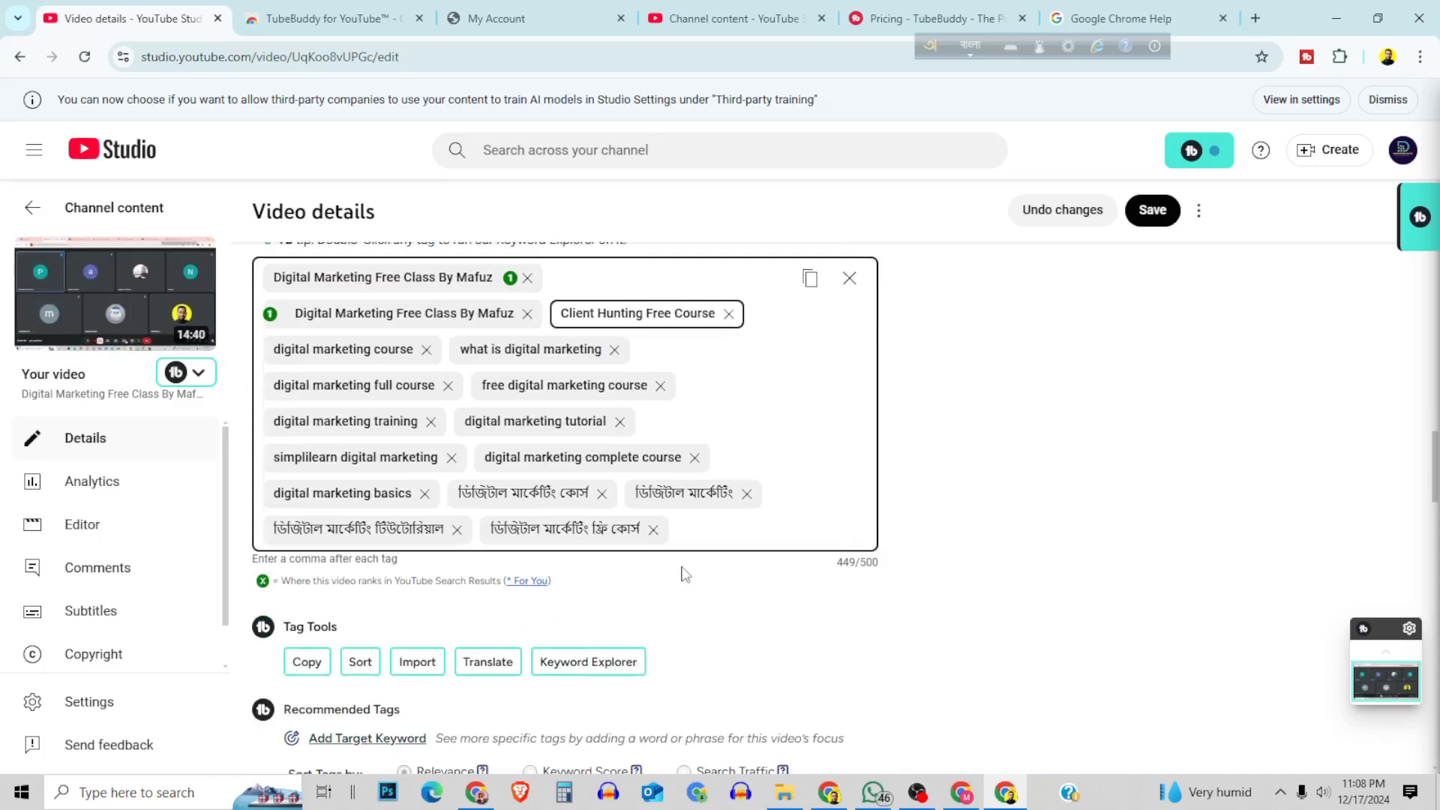
pyautogui.click(426, 350)
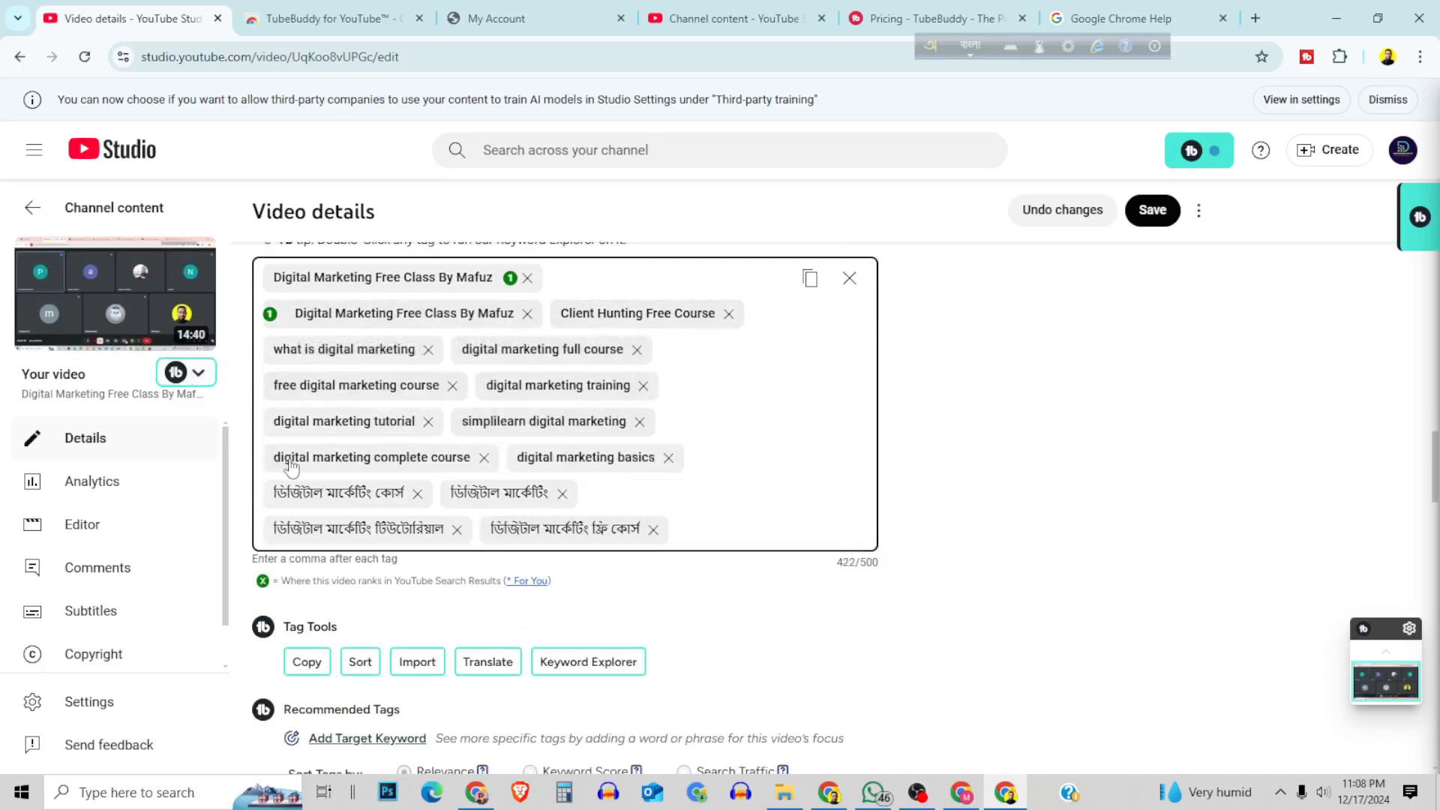
# Add the recommended tags "digital marketing free webinar", "digital marketing course live classes" and "digital marketing live class".
pyautogui.scroll(-1, 350, 559)
pyautogui.scroll(-1, 455, 563)
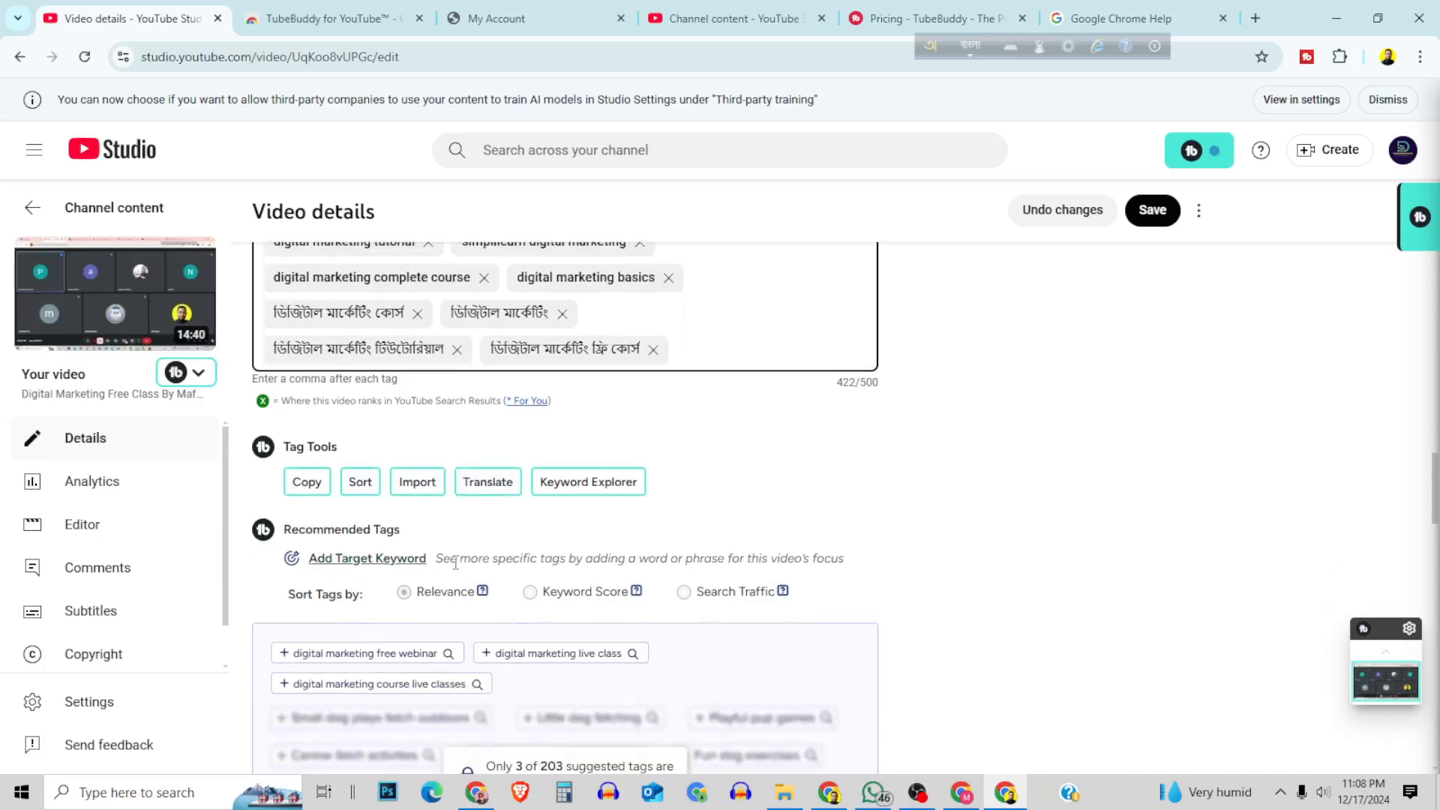
pyautogui.scroll(-1, 449, 577)
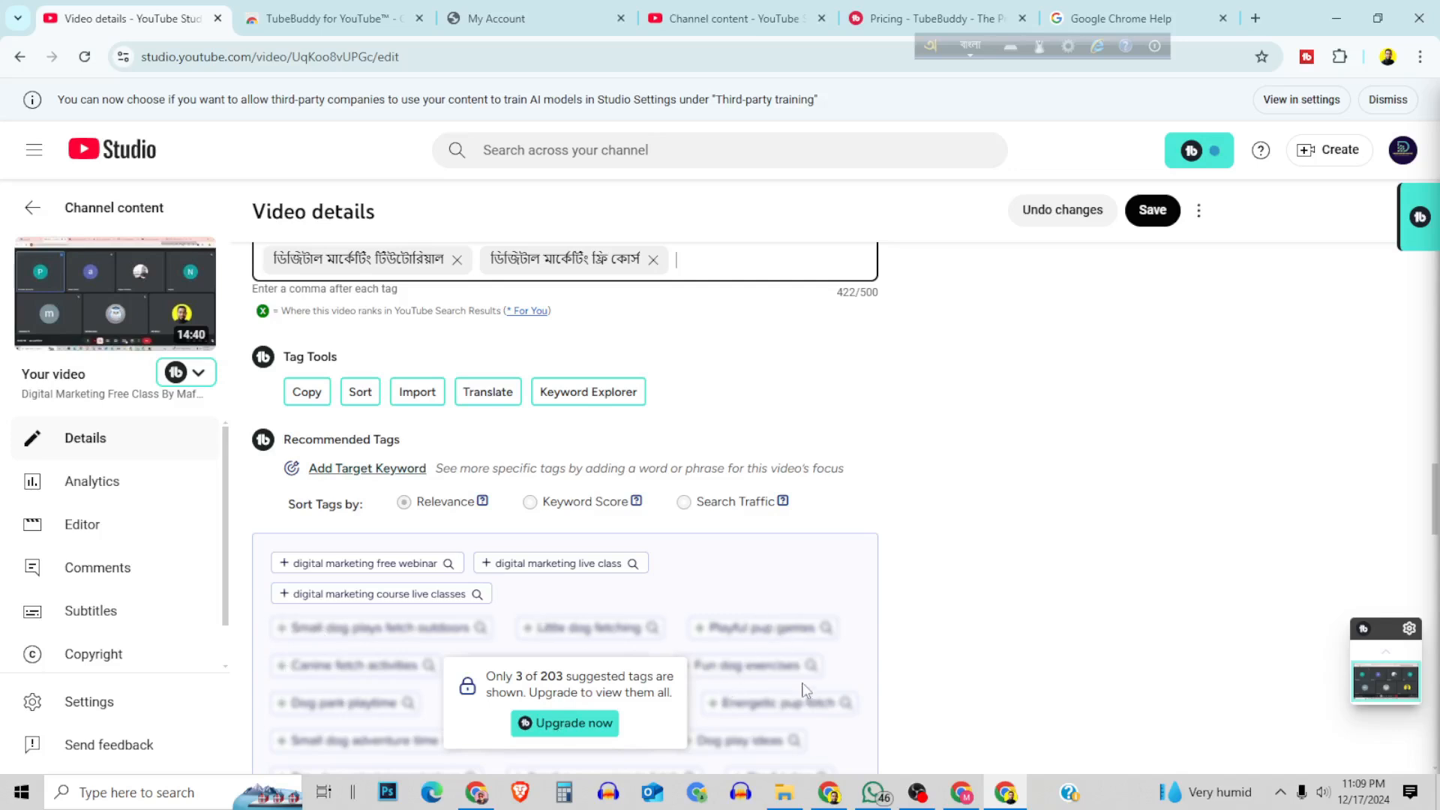
pyautogui.click(285, 568)
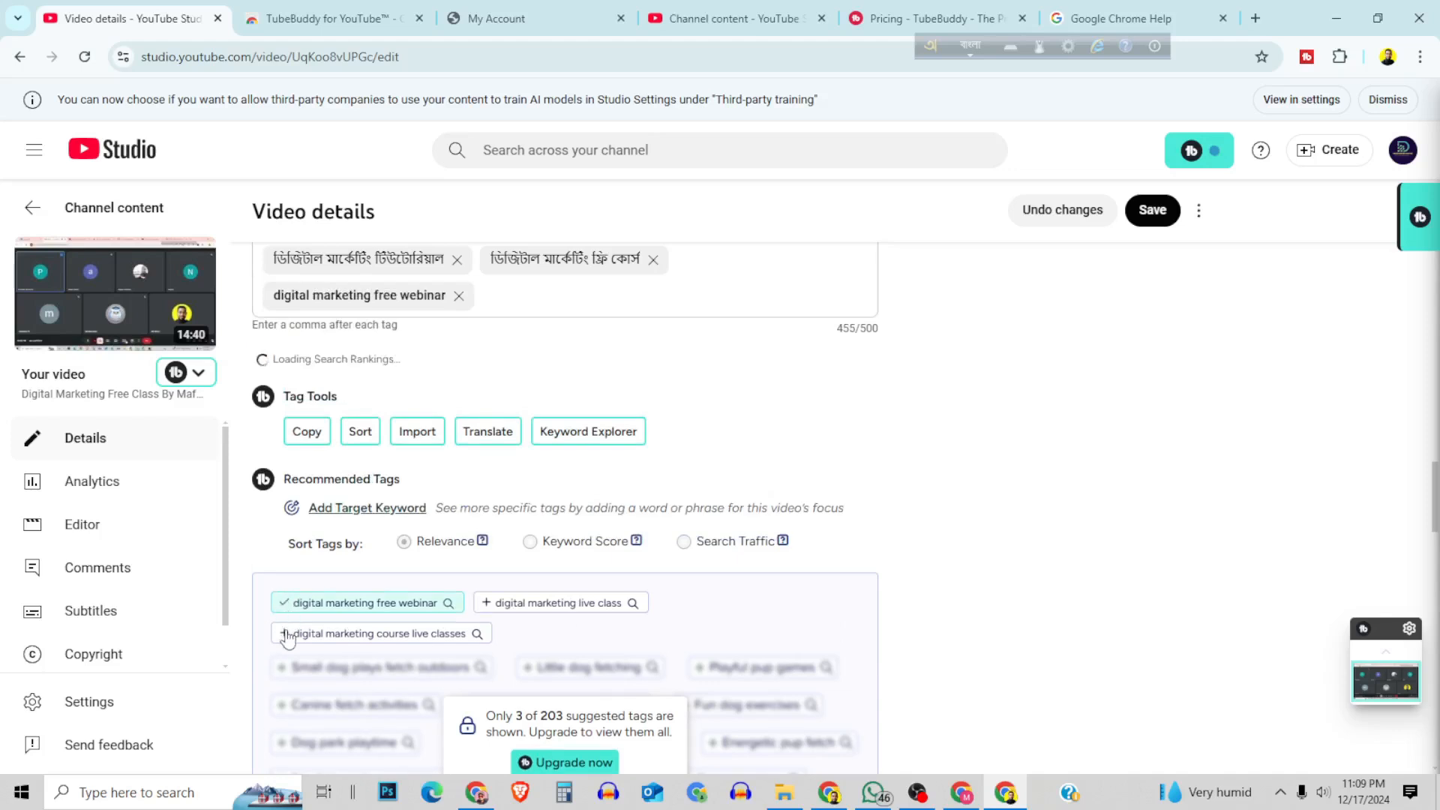
pyautogui.click(437, 664)
pyautogui.click(488, 639)
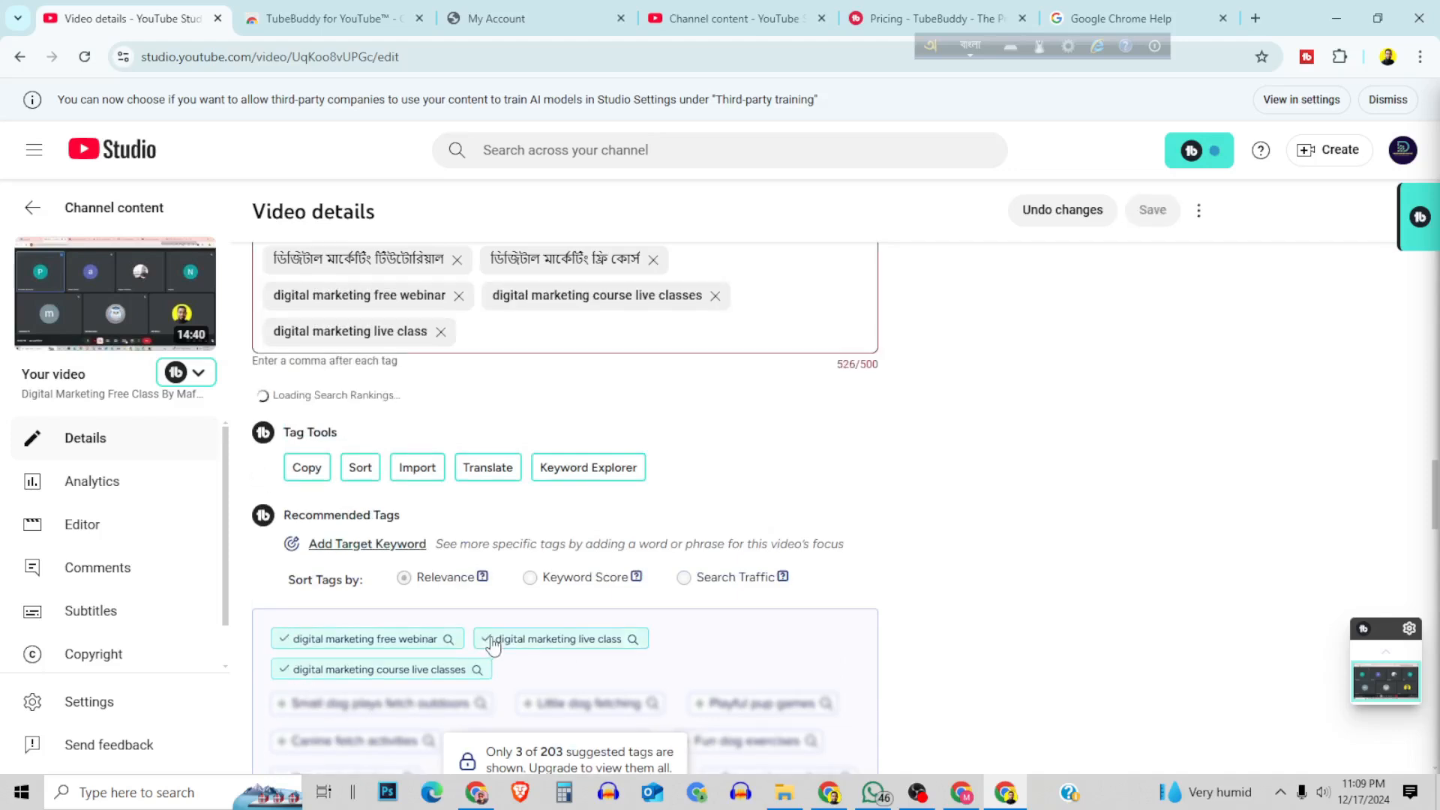
# Remove the "digital marketing free webinar" tag and save the video's changes.
pyautogui.scroll(2, 585, 450)
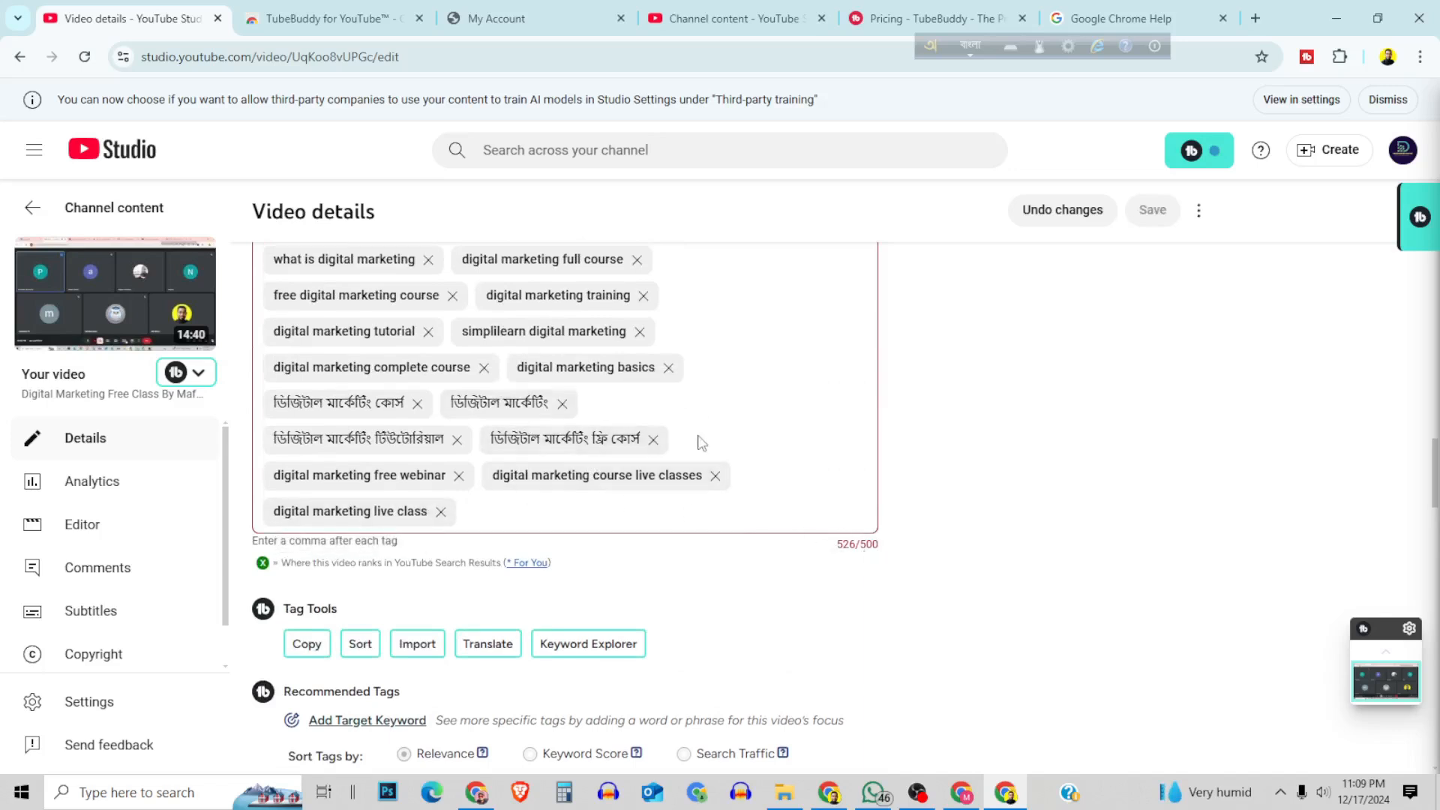
pyautogui.click(656, 441)
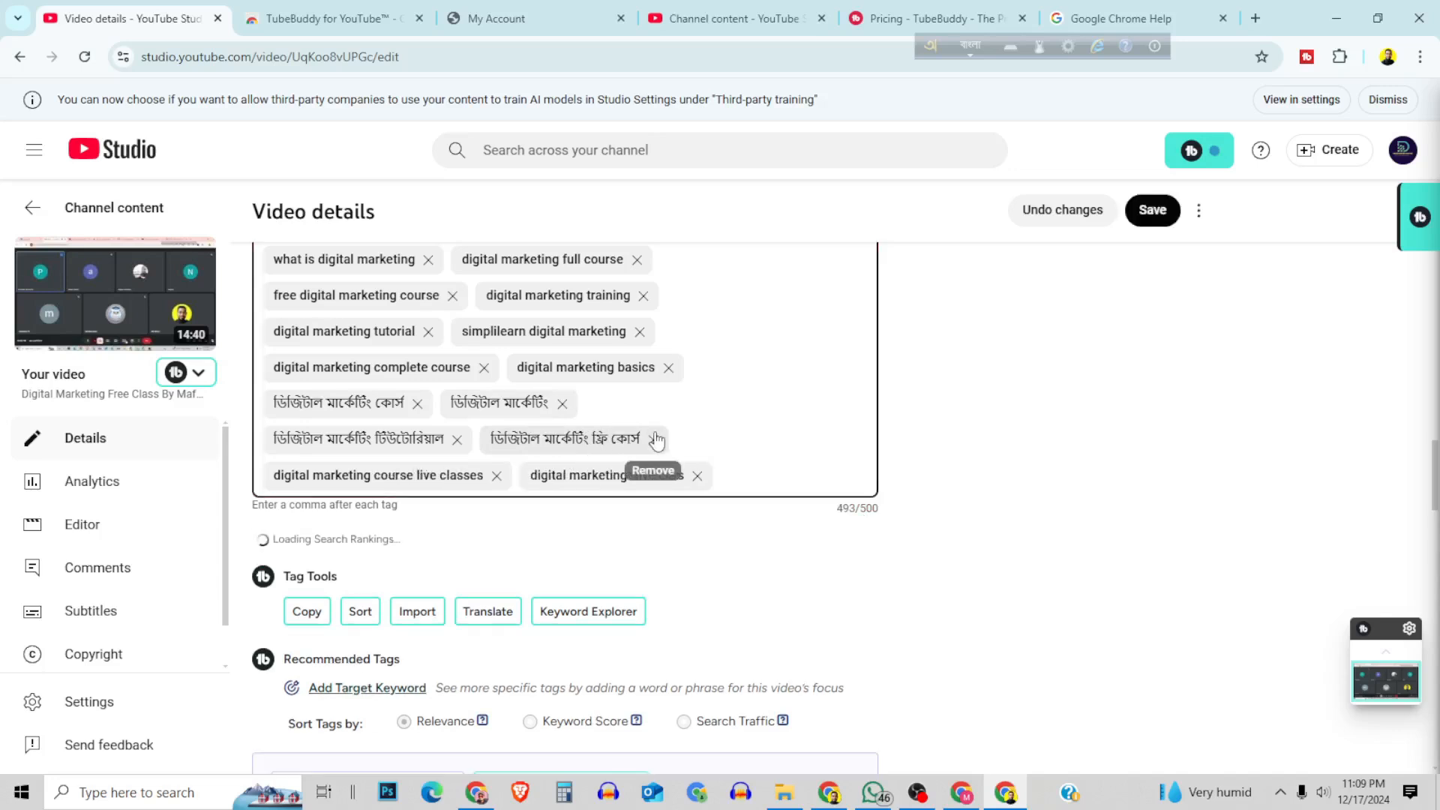
pyautogui.click(1148, 213)
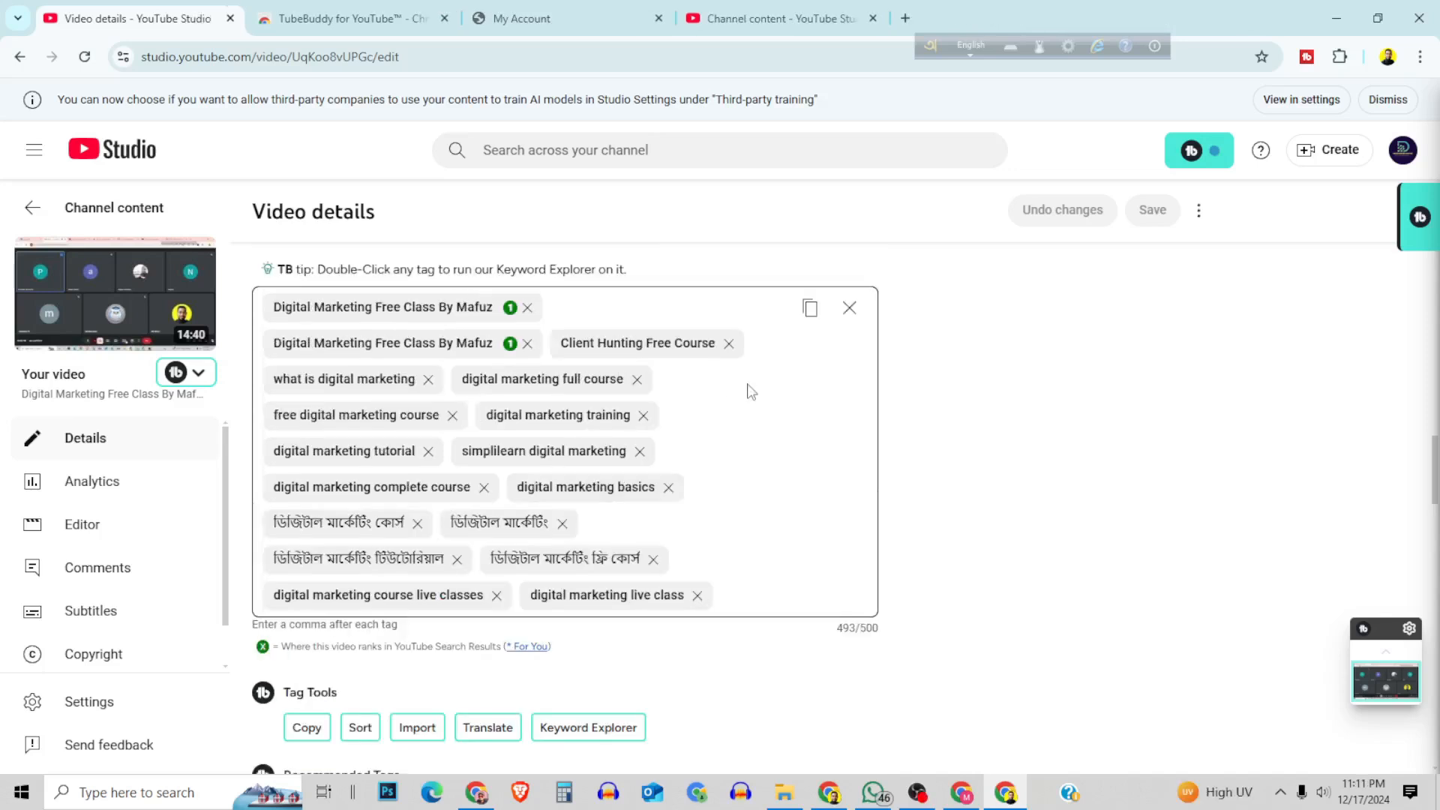
# Open YouTube in a new browser tab and search for "digital marketing free course".
pyautogui.scroll(5, 754, 480)
pyautogui.scroll(-4, 705, 461)
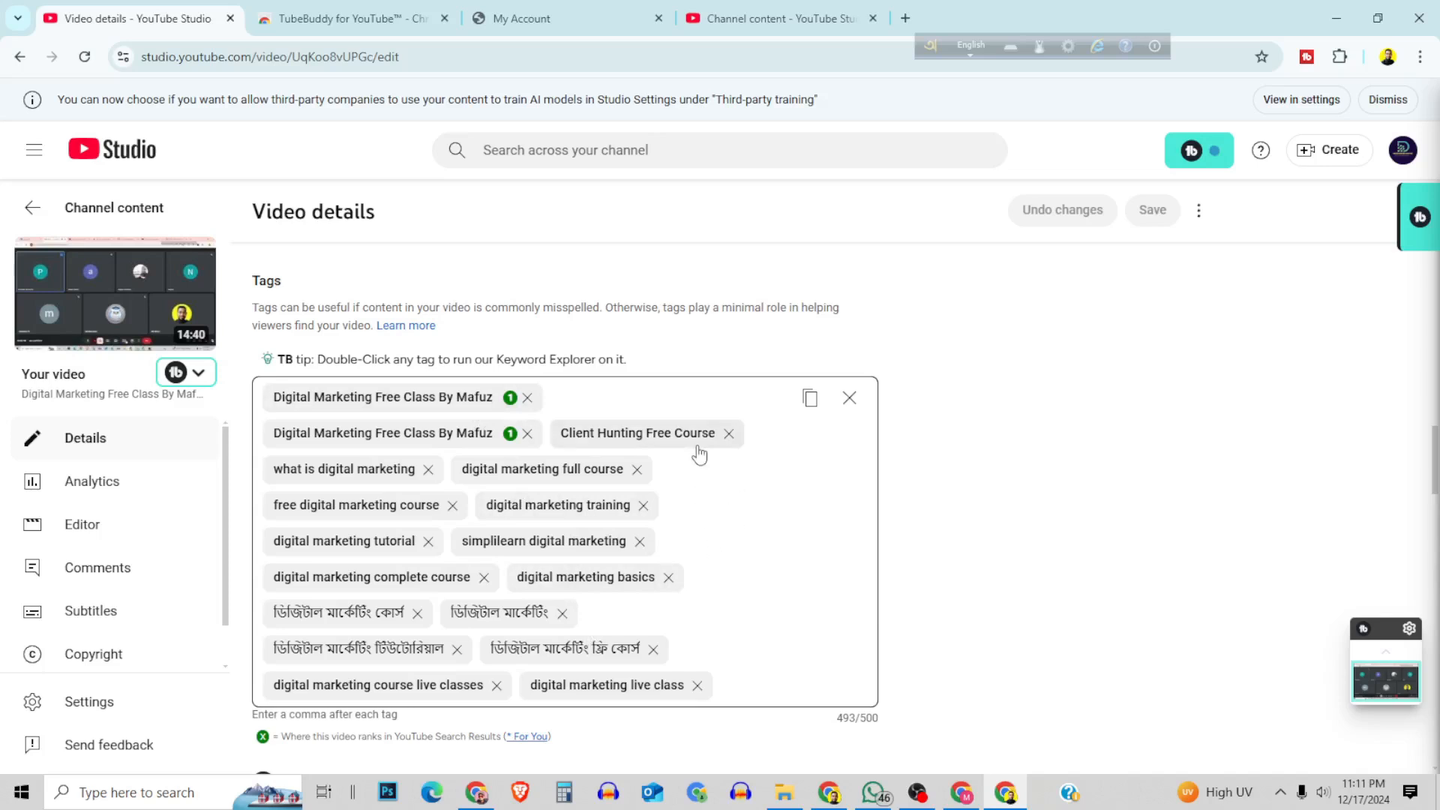
pyautogui.click(905, 18)
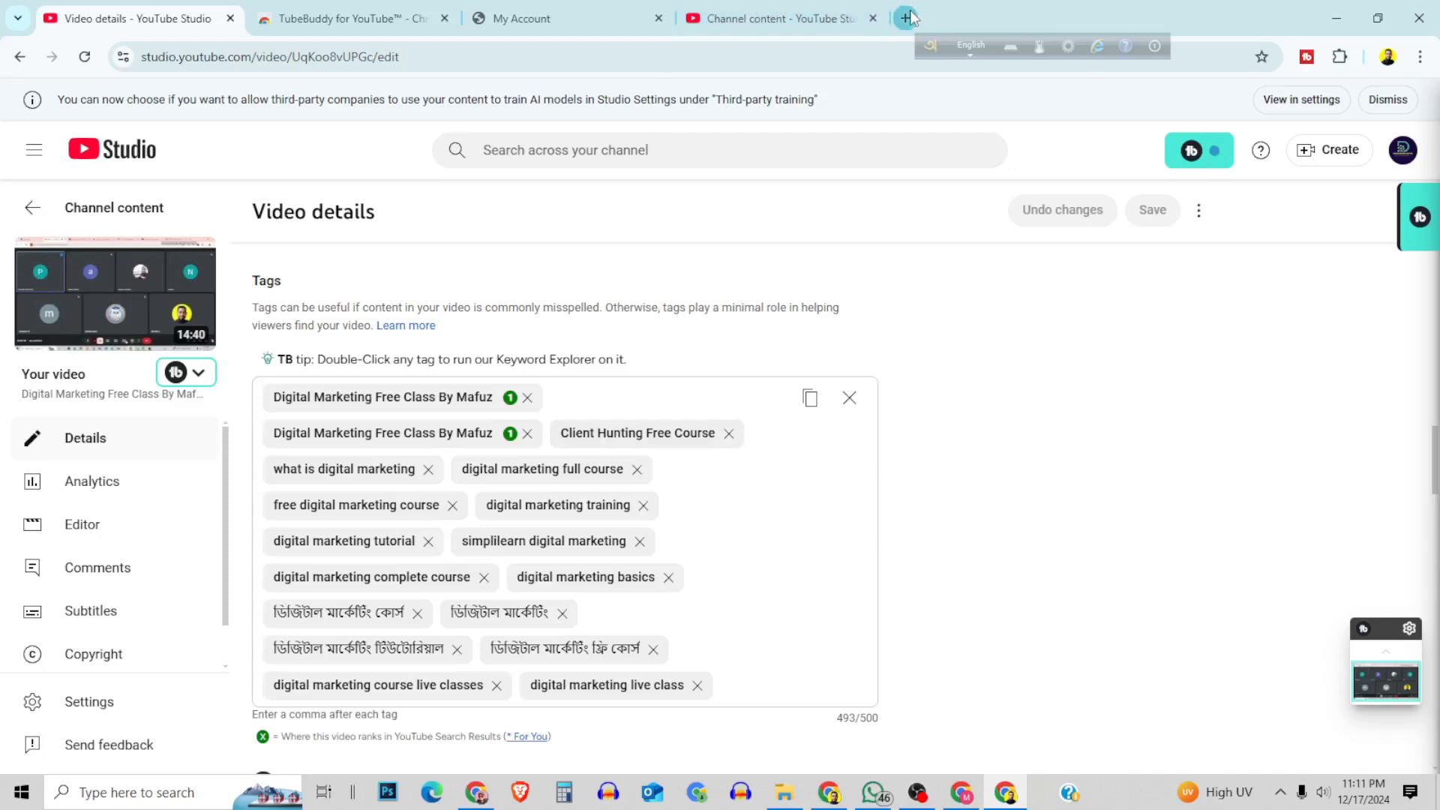
pyautogui.write('y')
pyautogui.press('Return')
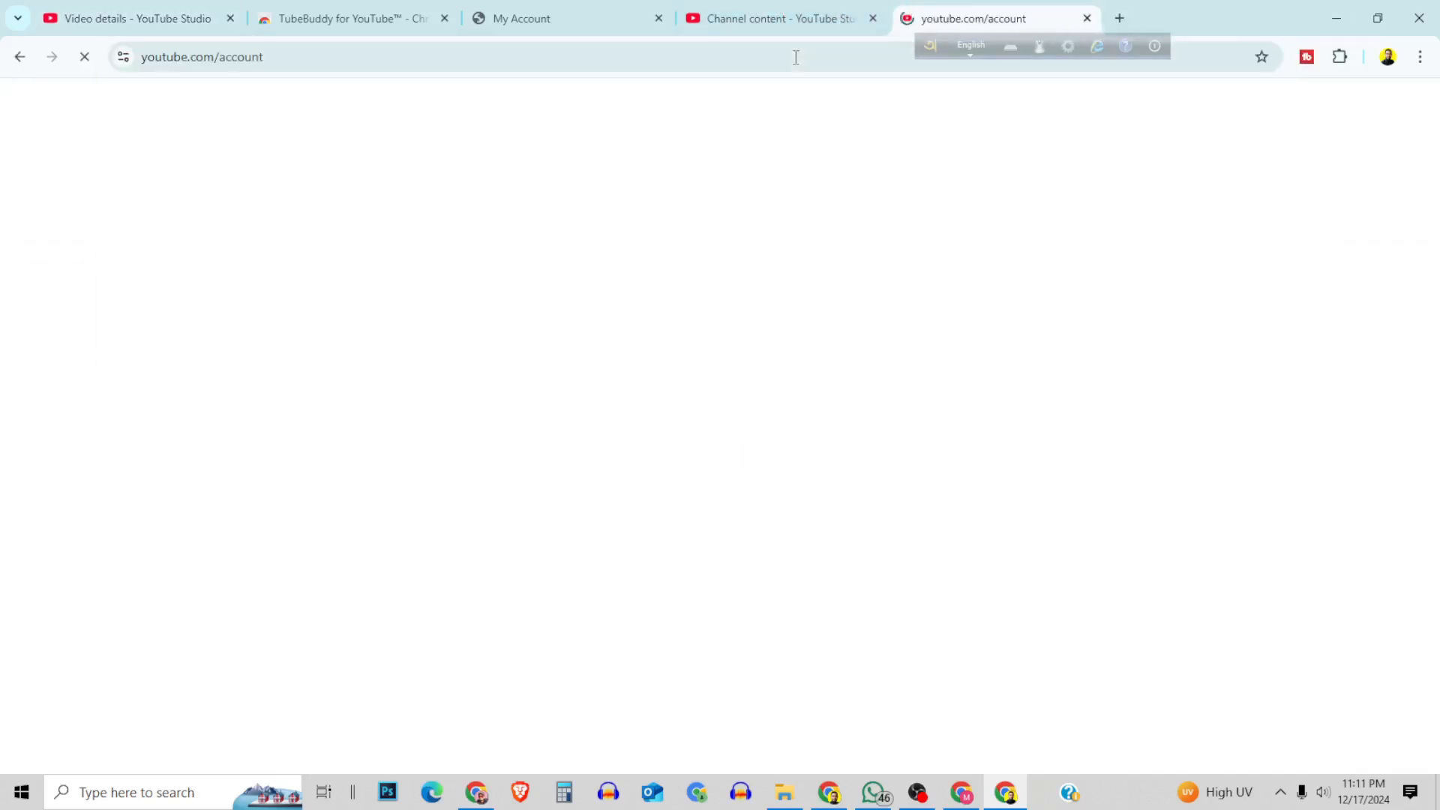
pyautogui.click(497, 102)
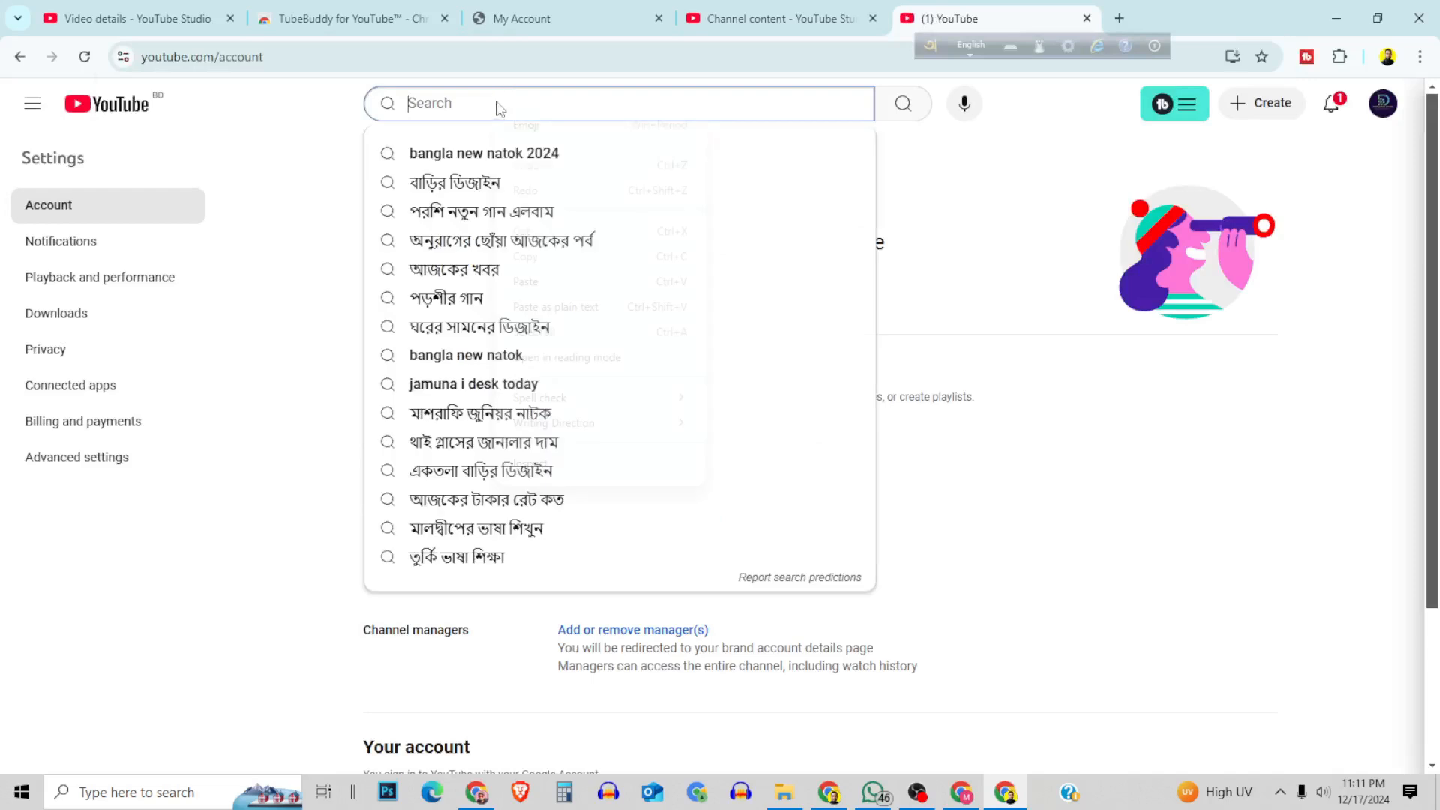
pyautogui.rightClick(496, 102)
pyautogui.click(528, 281)
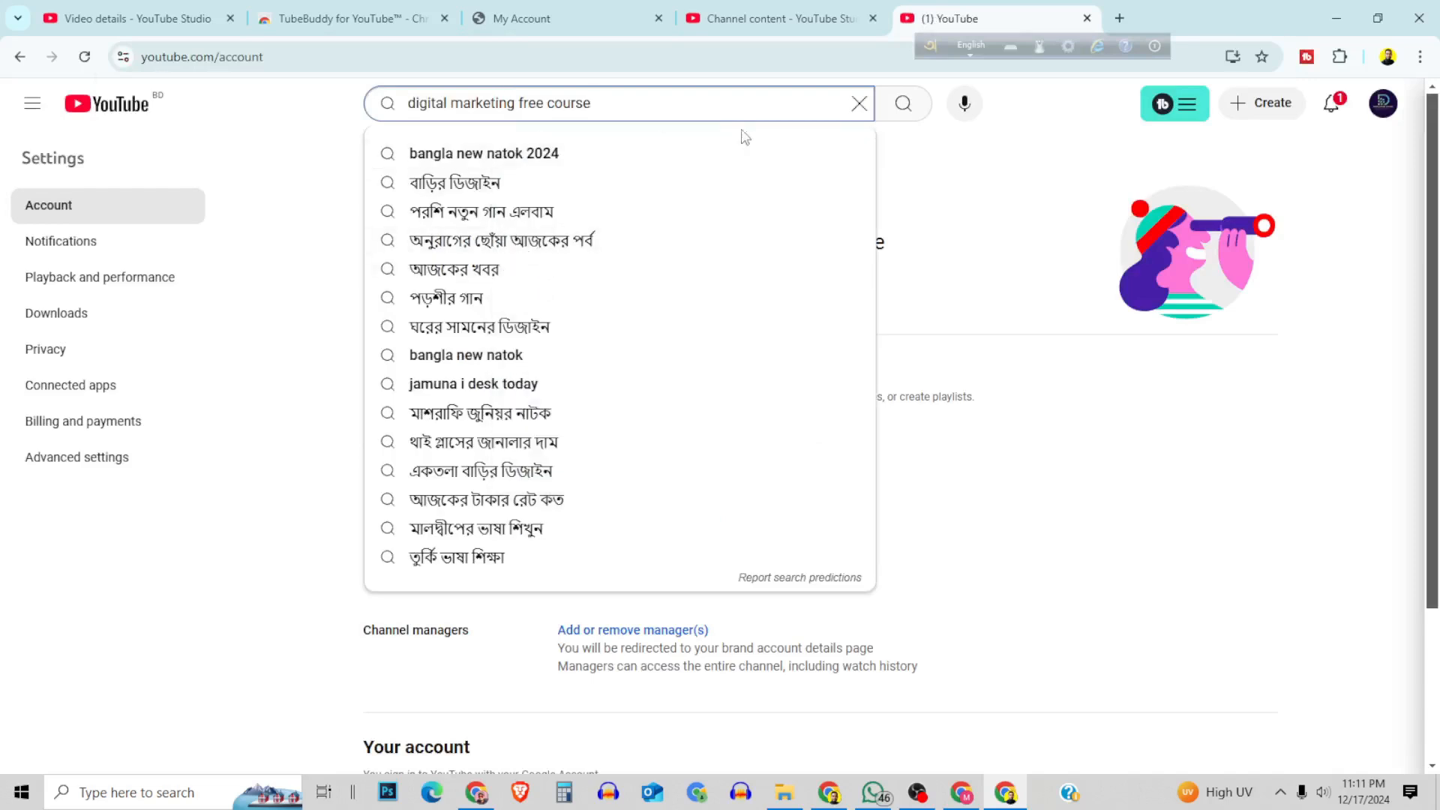
pyautogui.click(903, 103)
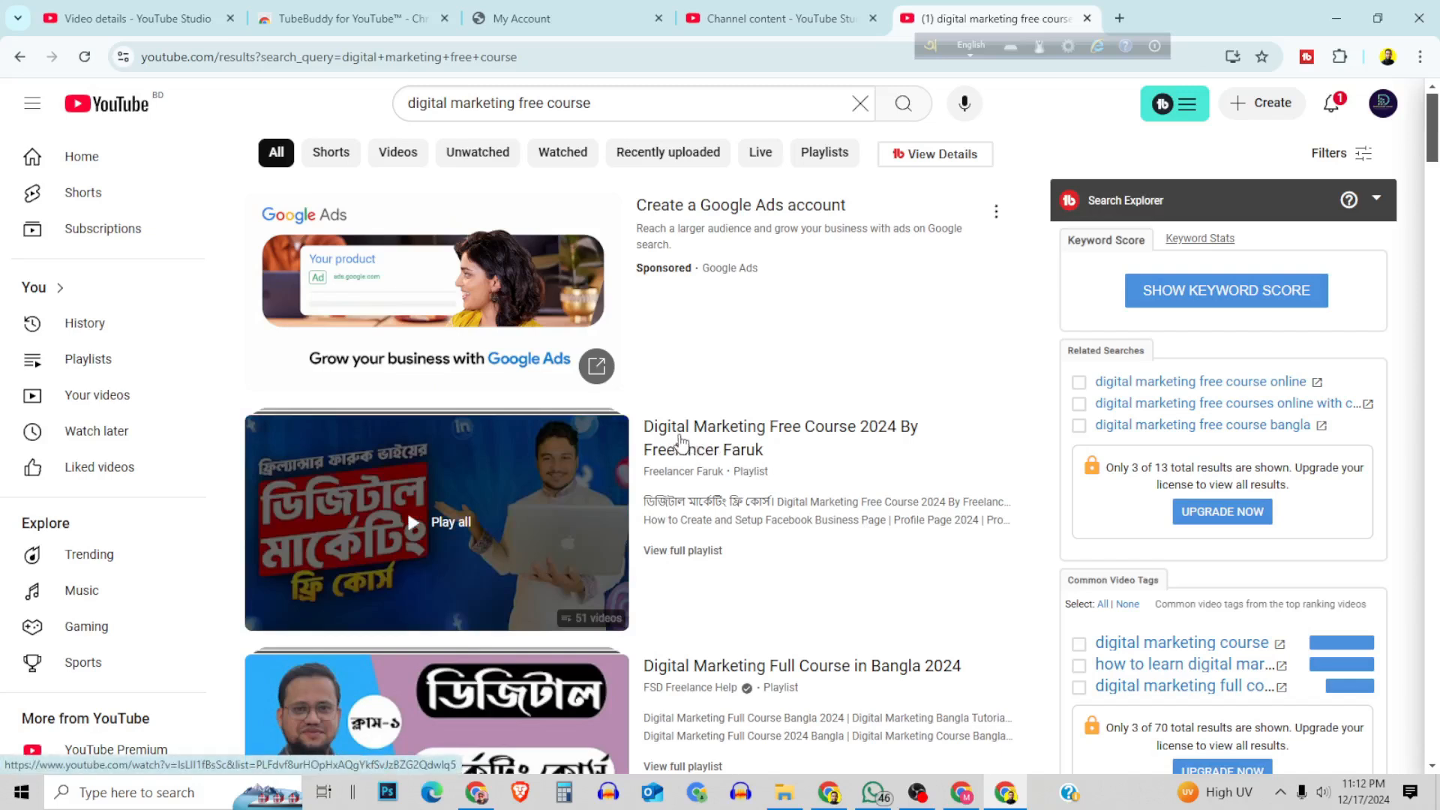
# Open the first video of the "Digital Marketing Free Course 2024" playlist from the search results and pause it.
pyautogui.click(477, 558)
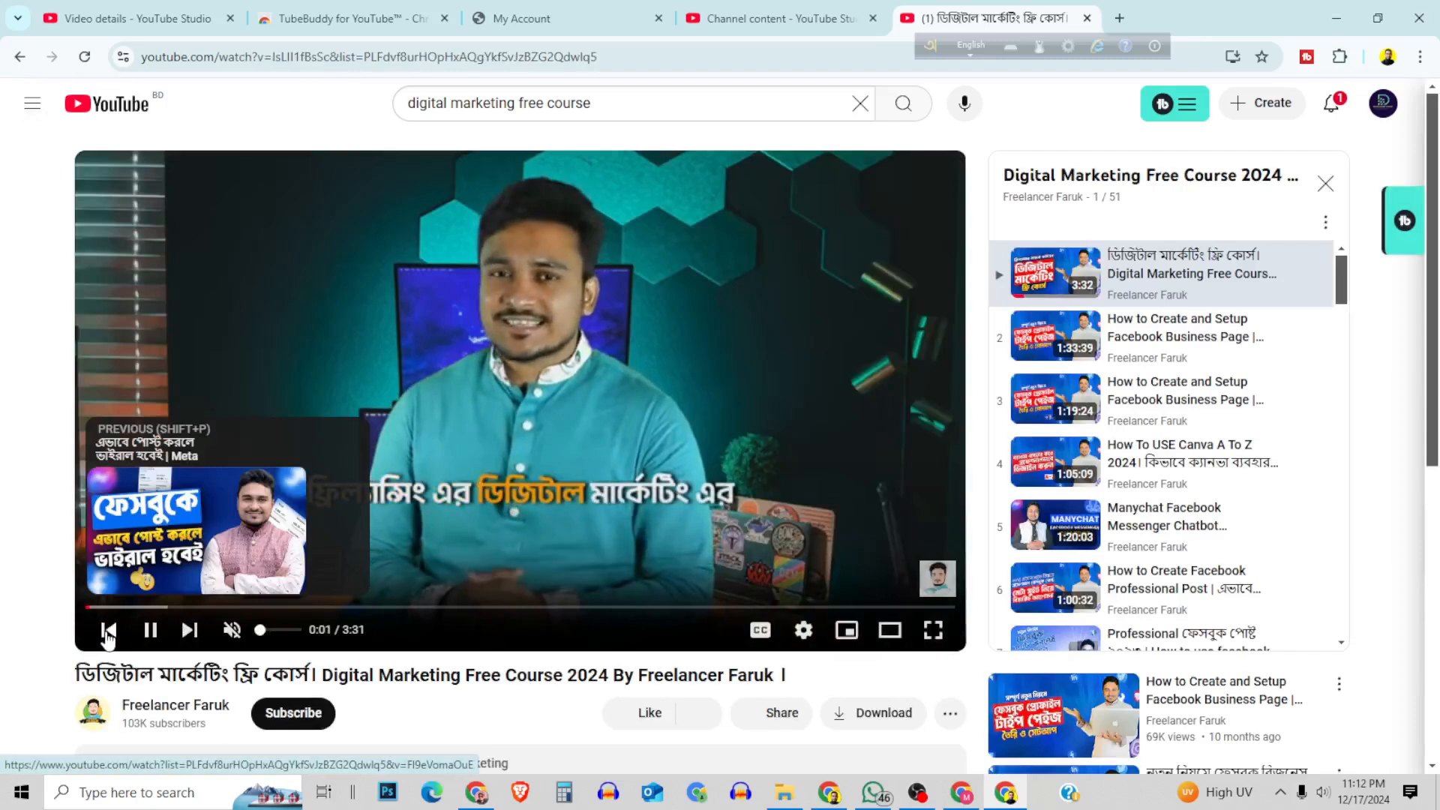
pyautogui.click(150, 630)
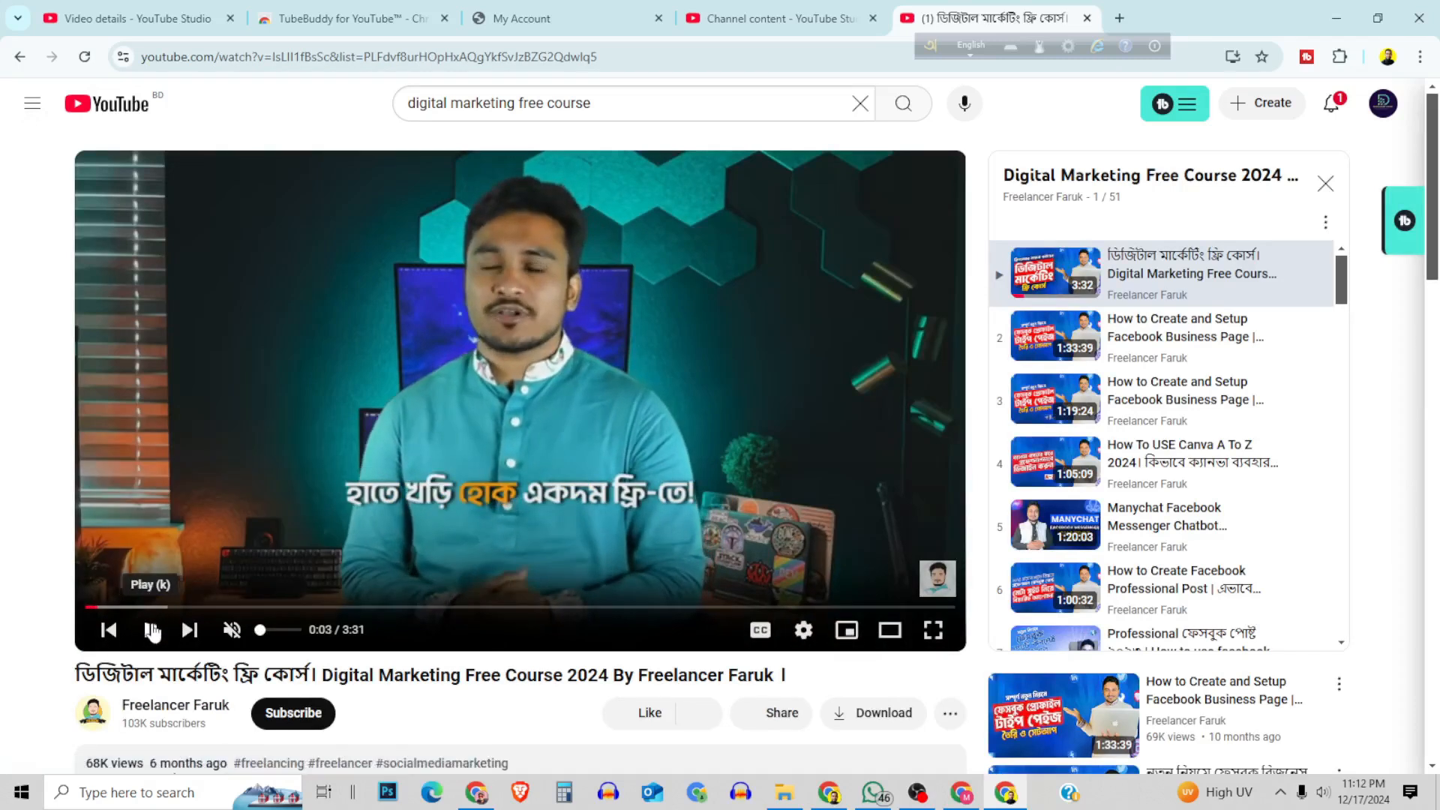
# Expand the competing video's description and examine it along with TubeBuddy's Videolytics statistics, best practices and tags.
pyautogui.scroll(-2, 554, 590)
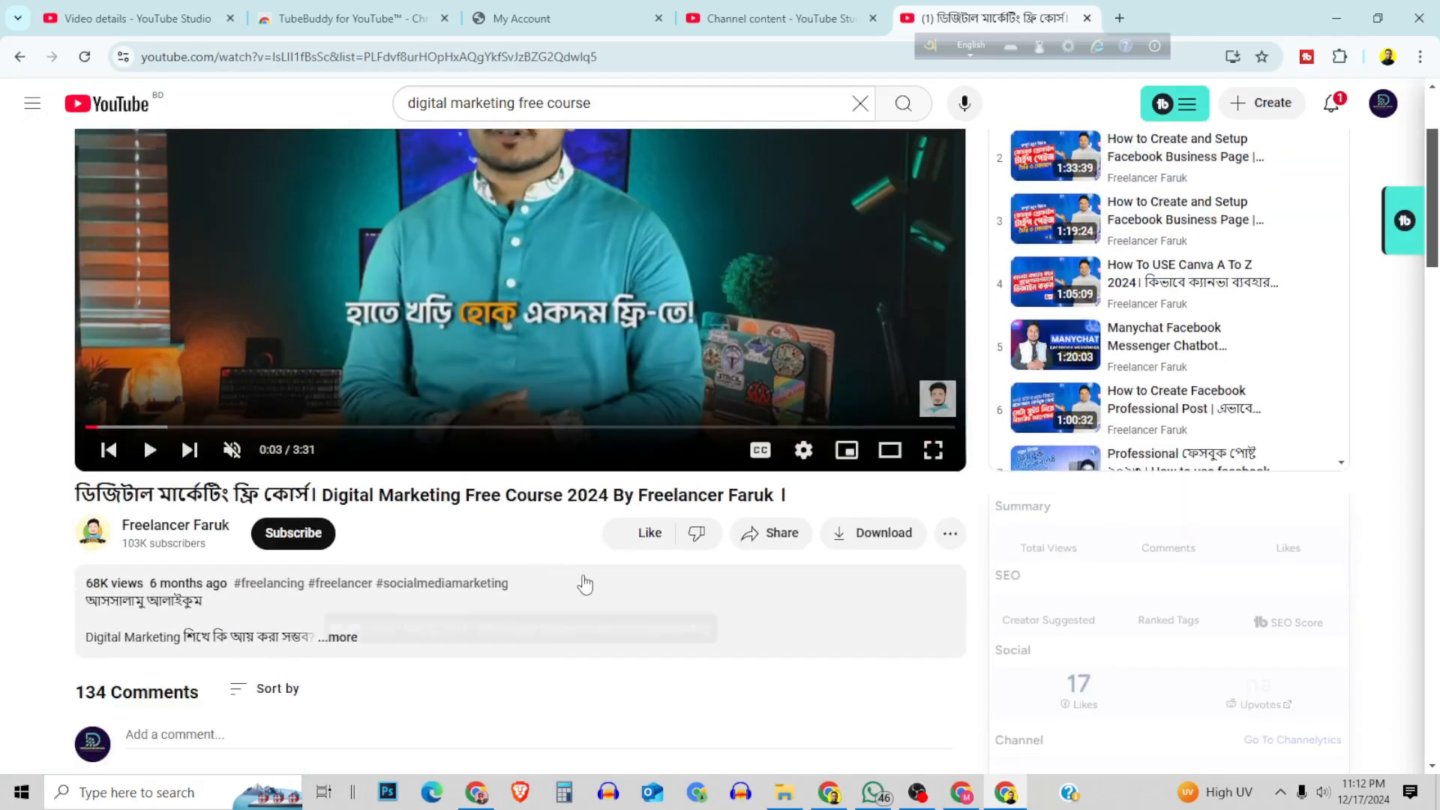
pyautogui.click(343, 637)
pyautogui.scroll(-6, 595, 609)
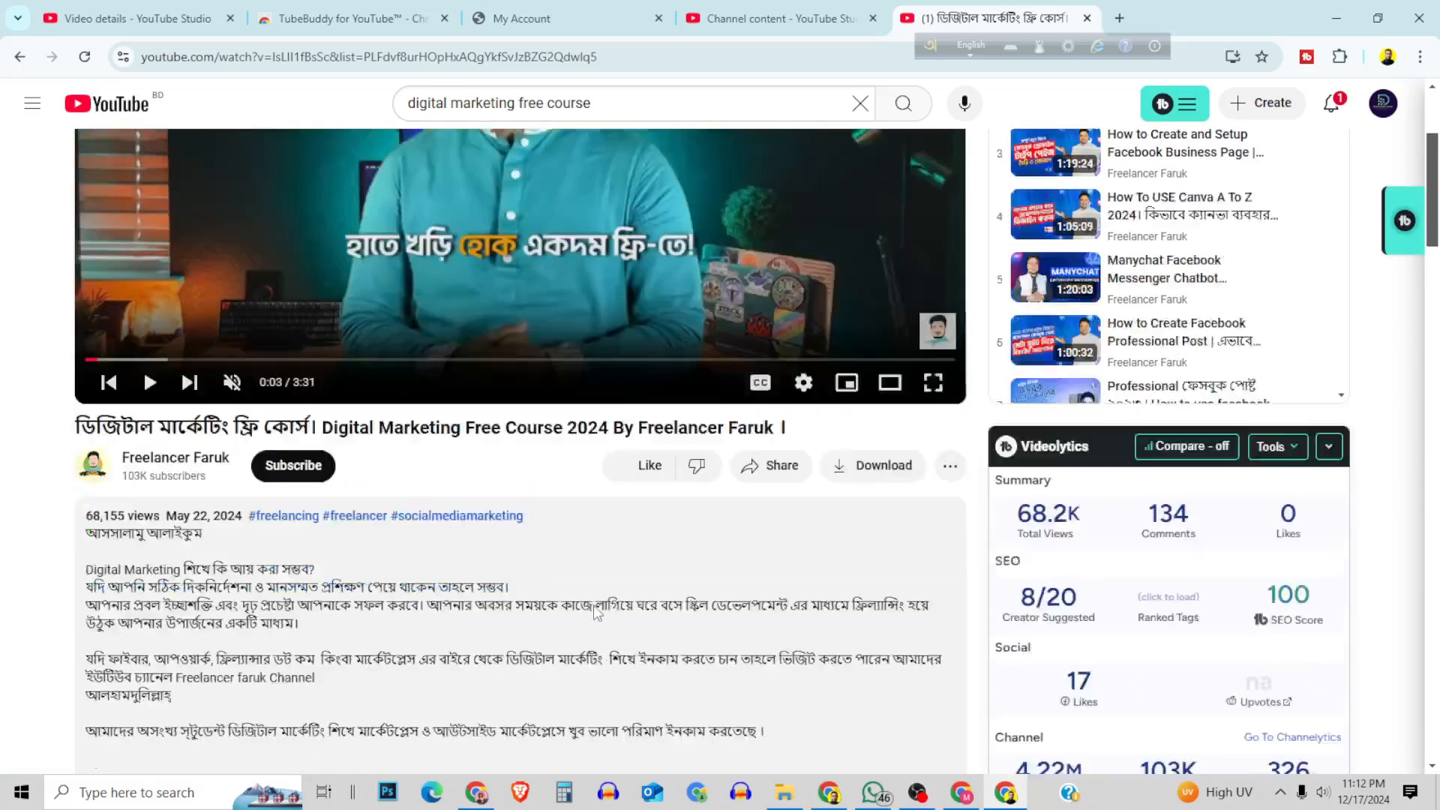
pyautogui.scroll(-4, 592, 605)
pyautogui.scroll(5, 594, 603)
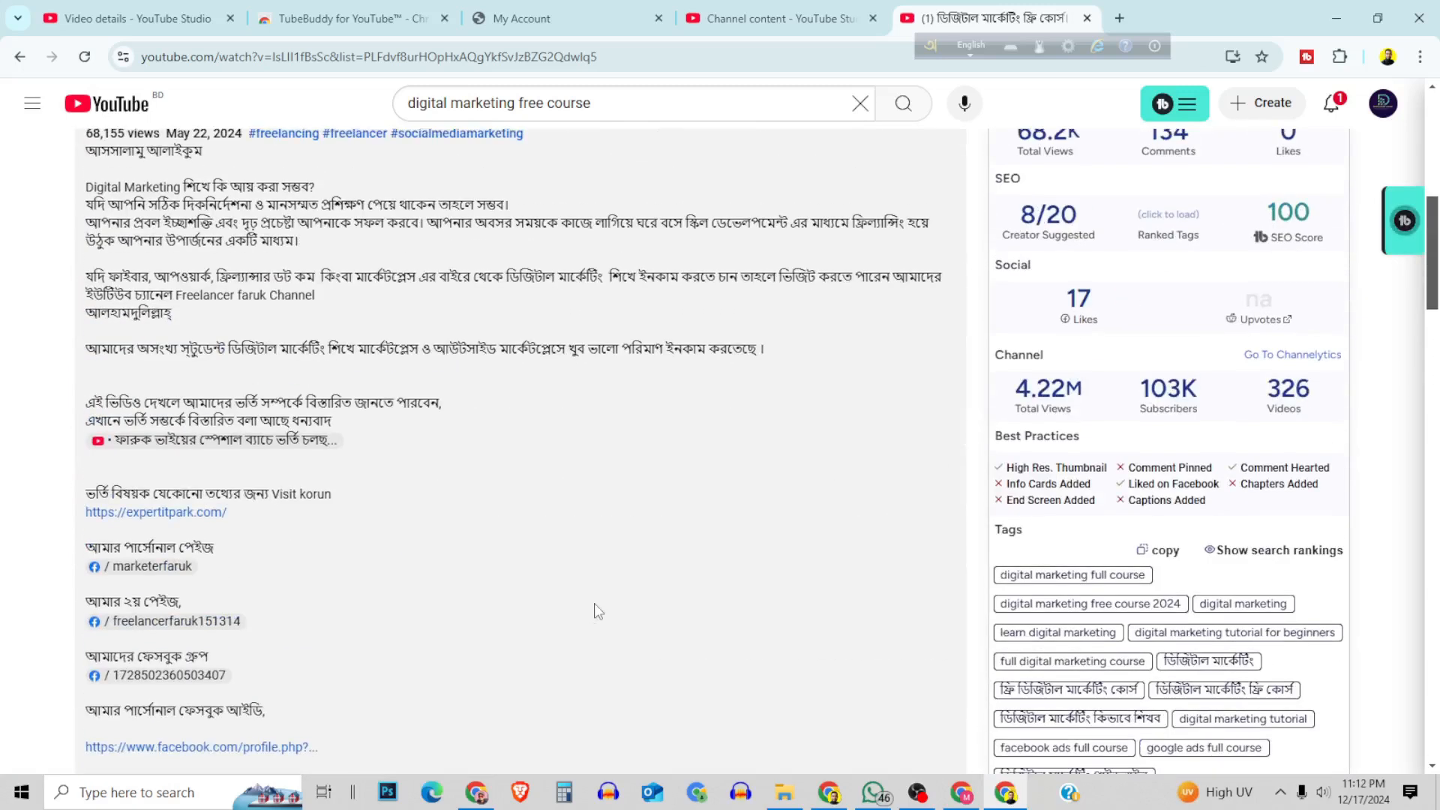
pyautogui.scroll(-1, 594, 603)
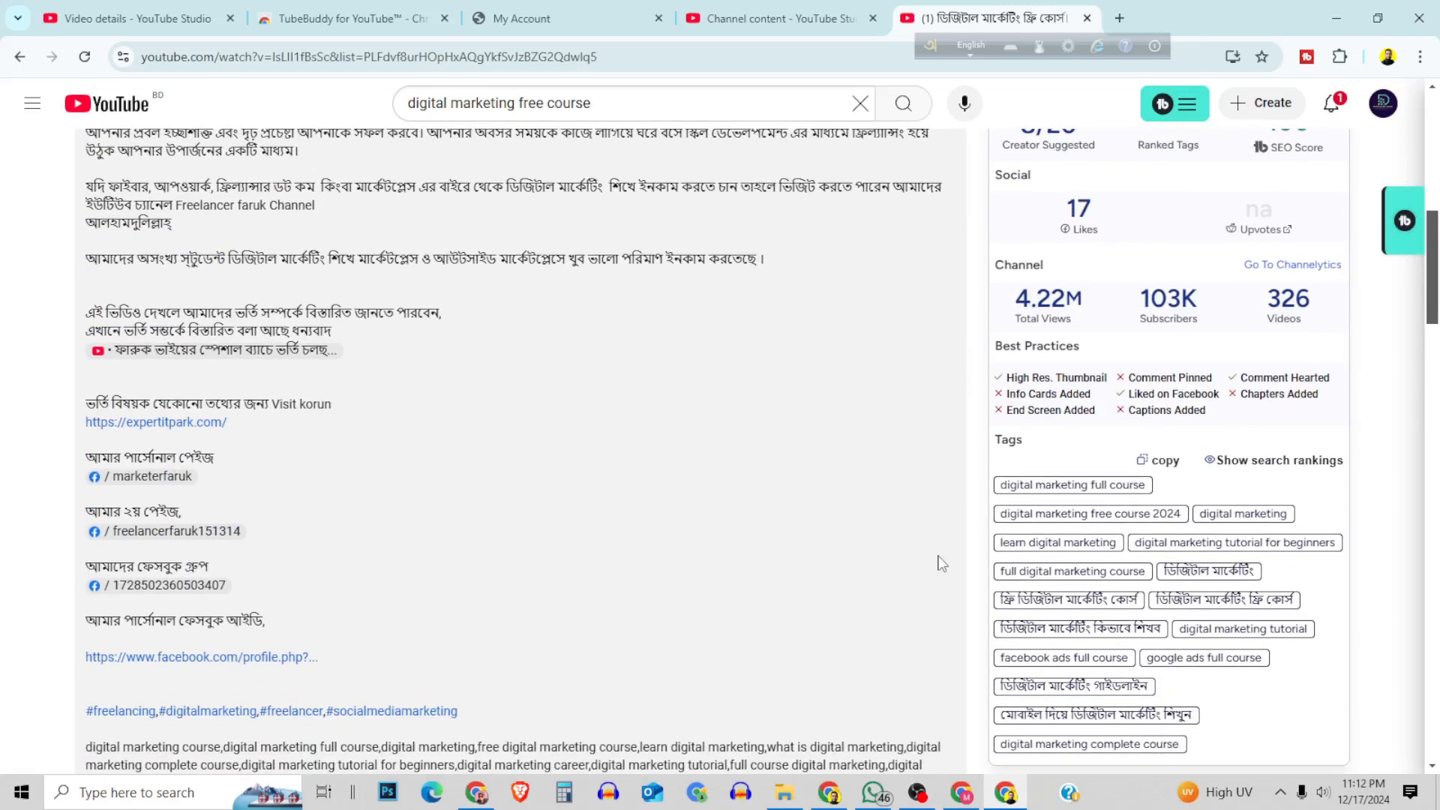
pyautogui.scroll(4, 1054, 413)
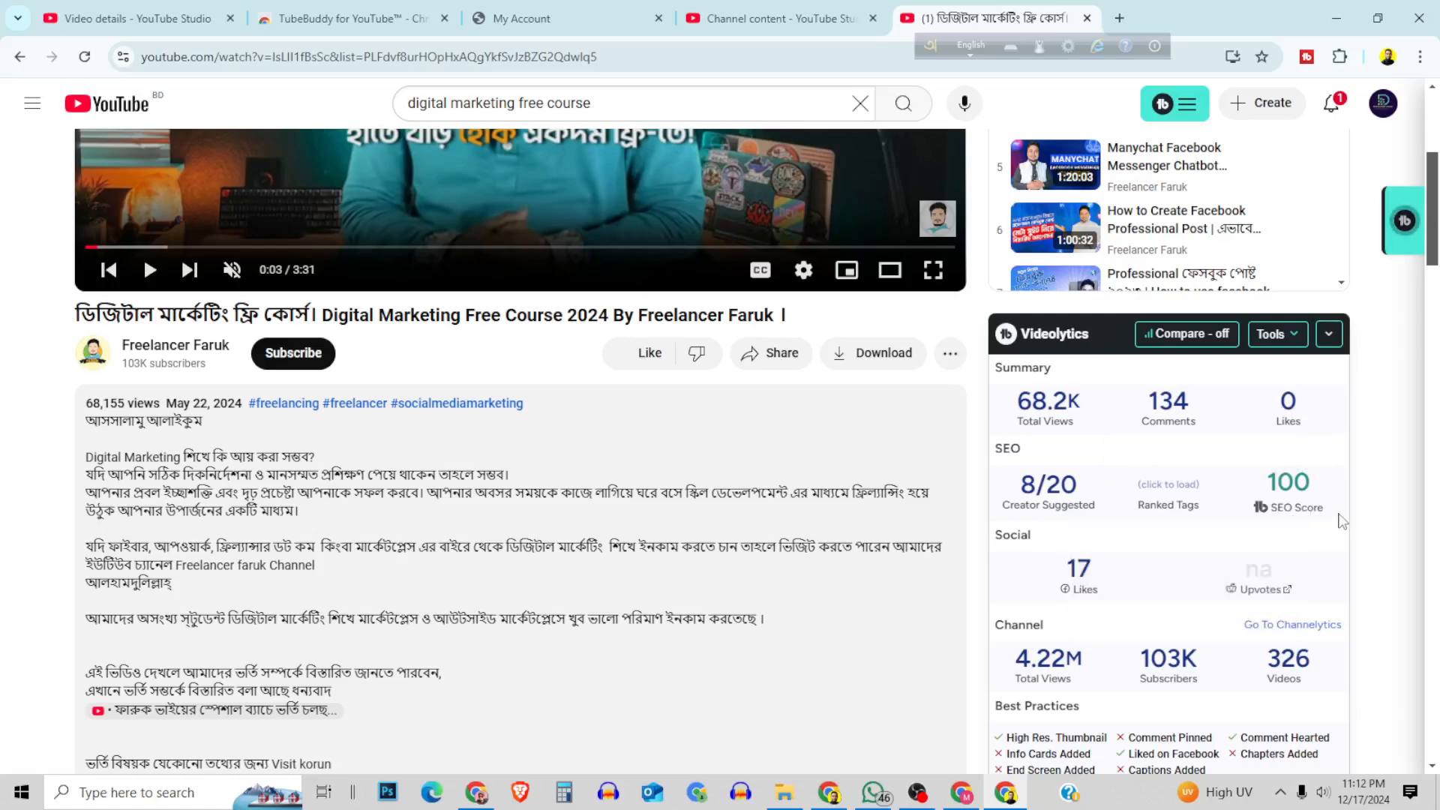
pyautogui.scroll(-1, 1335, 522)
pyautogui.scroll(-1, 1260, 578)
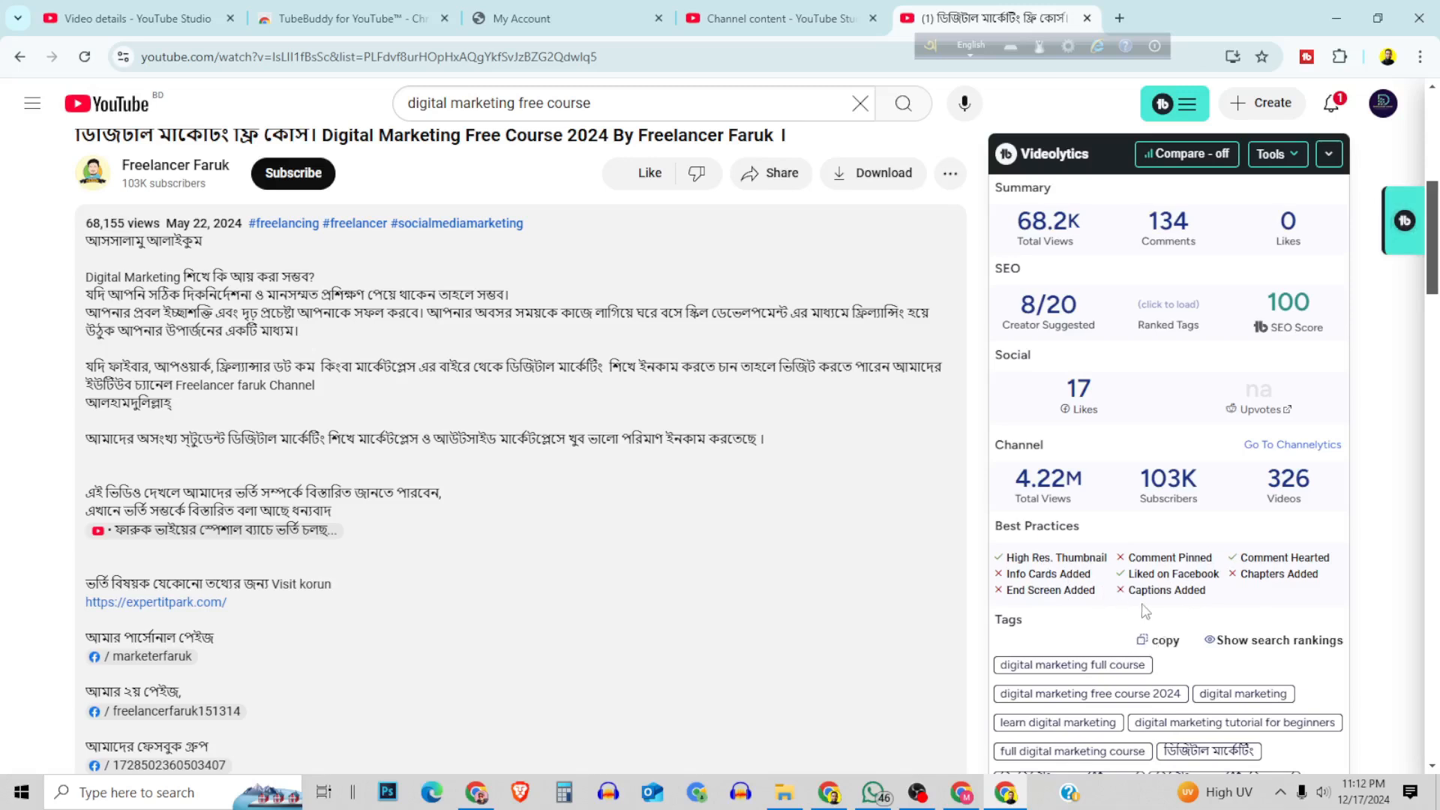
pyautogui.scroll(-3, 1274, 644)
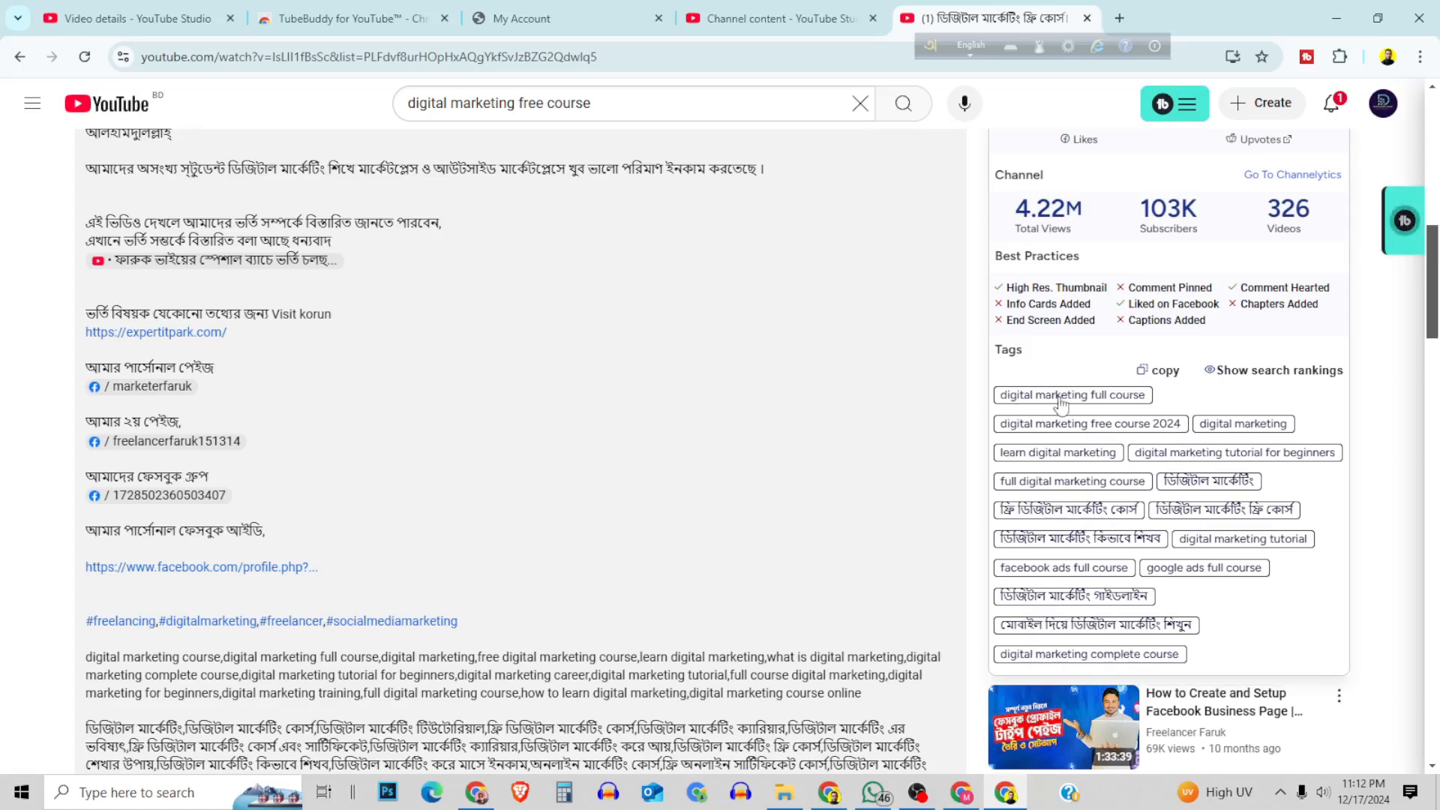
# Open the copy list of the competing video's tags and exclude "digital marketing" and "learn digital marketing".
pyautogui.click(1162, 372)
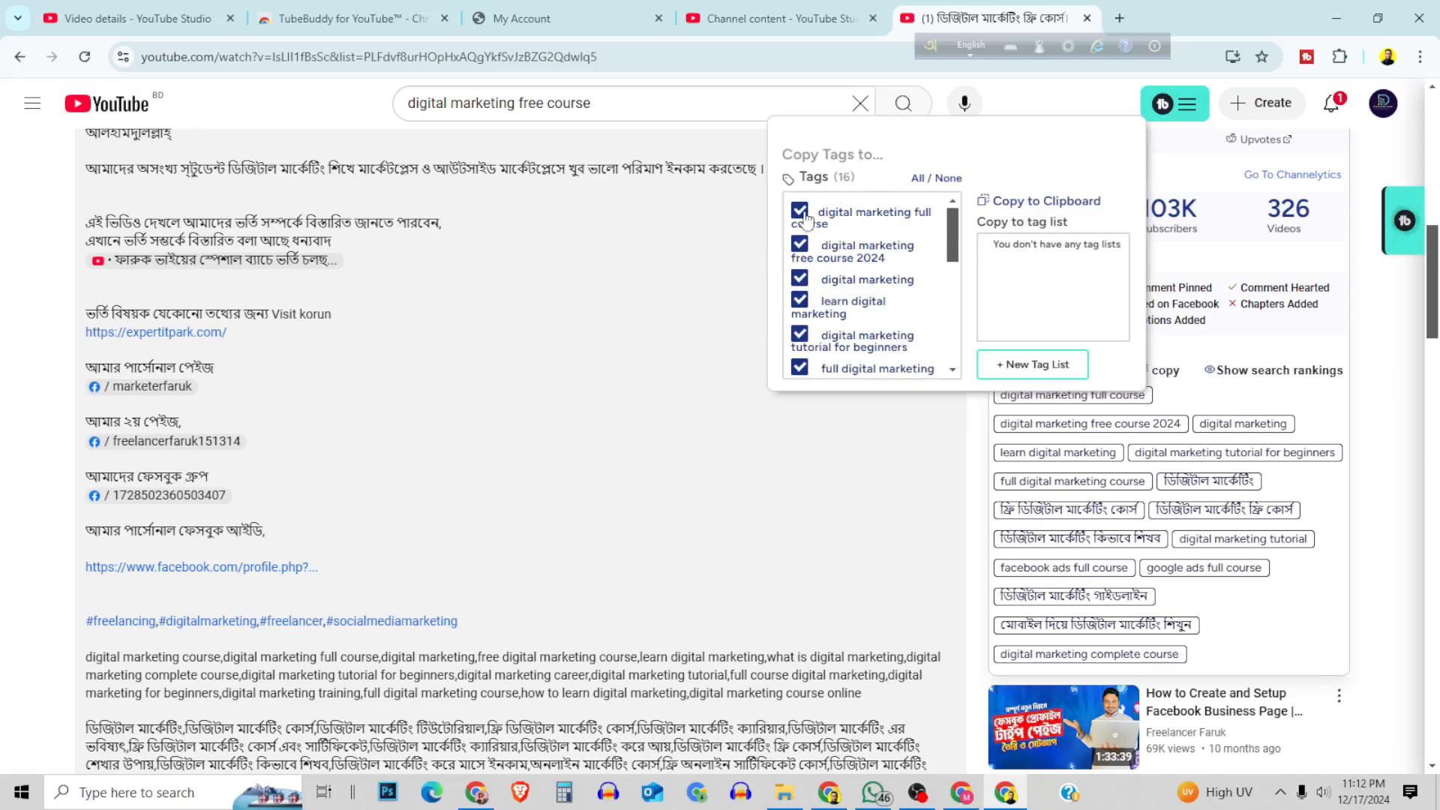
pyautogui.scroll(-3, 943, 264)
pyautogui.scroll(-6, 884, 279)
pyautogui.scroll(5, 844, 309)
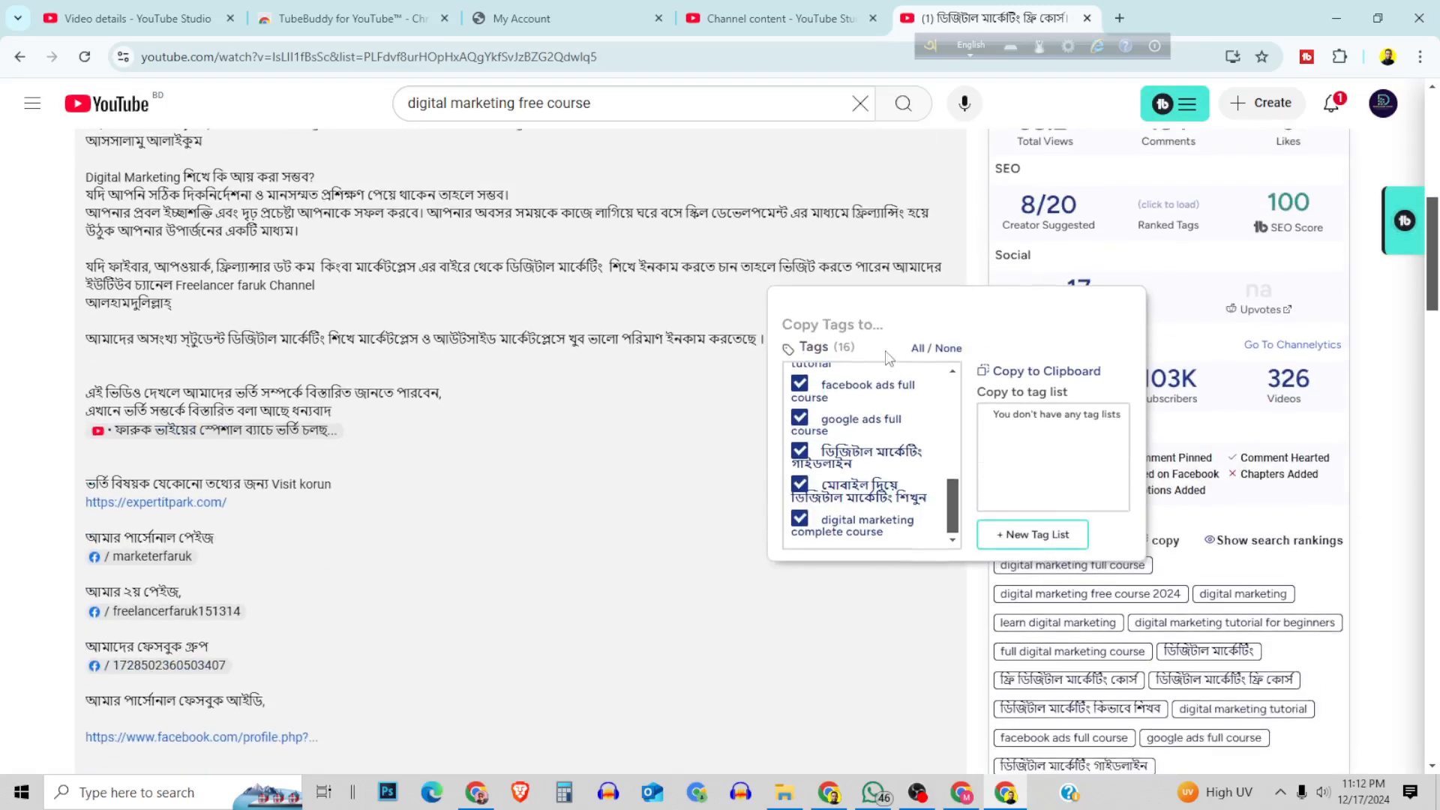
pyautogui.moveTo(952, 510); pyautogui.dragTo(953, 398)
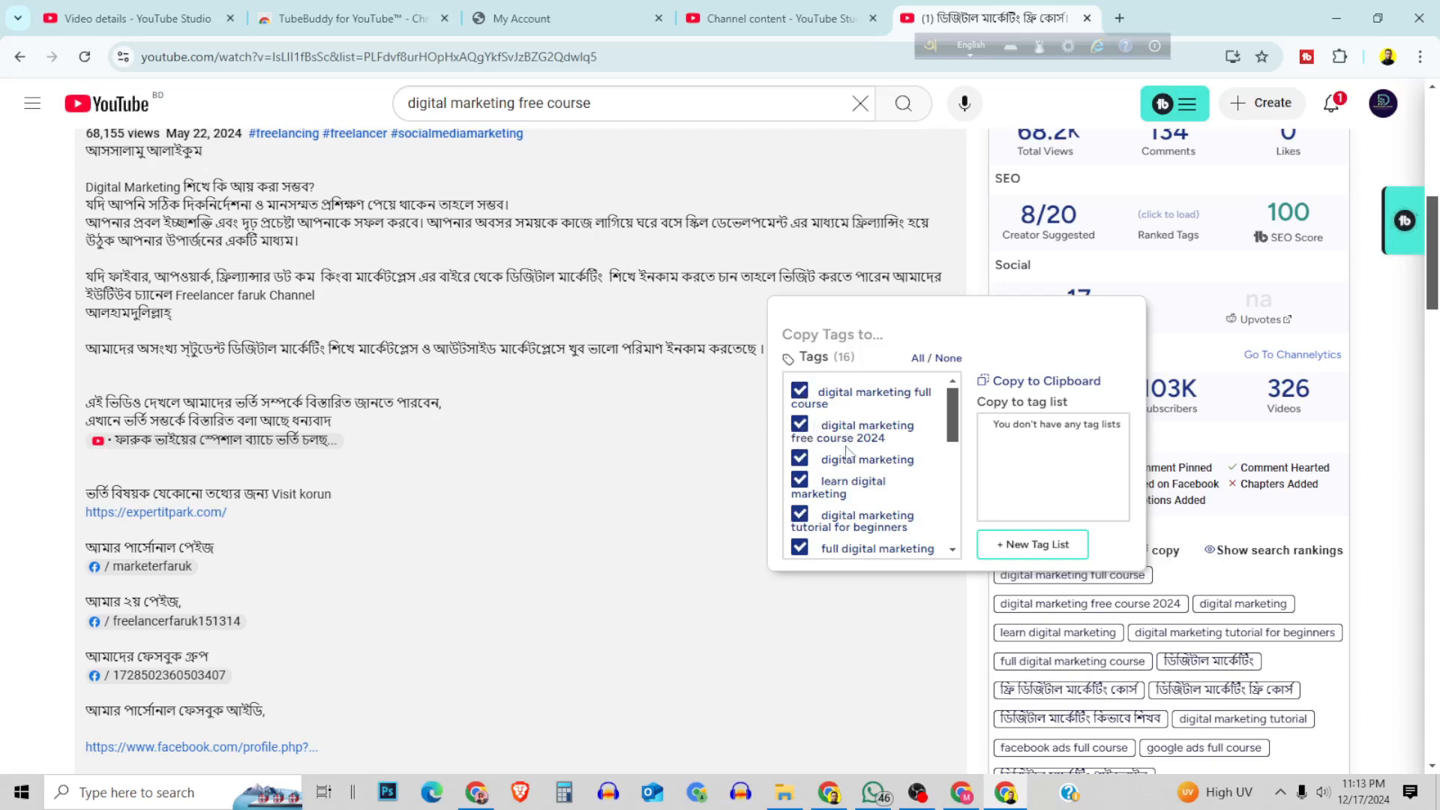
pyautogui.click(799, 459)
pyautogui.click(799, 479)
# Exclude "ফ্রি ডিজিটাল মার্কেটিং কোর্স", "facebook ads full course", "google ads full course", "ডিজিটাল মার্কেটিং গাইডলাইন" and "digital marketing complete course" from the tags being copied.
pyautogui.moveTo(956, 429); pyautogui.dragTo(955, 479)
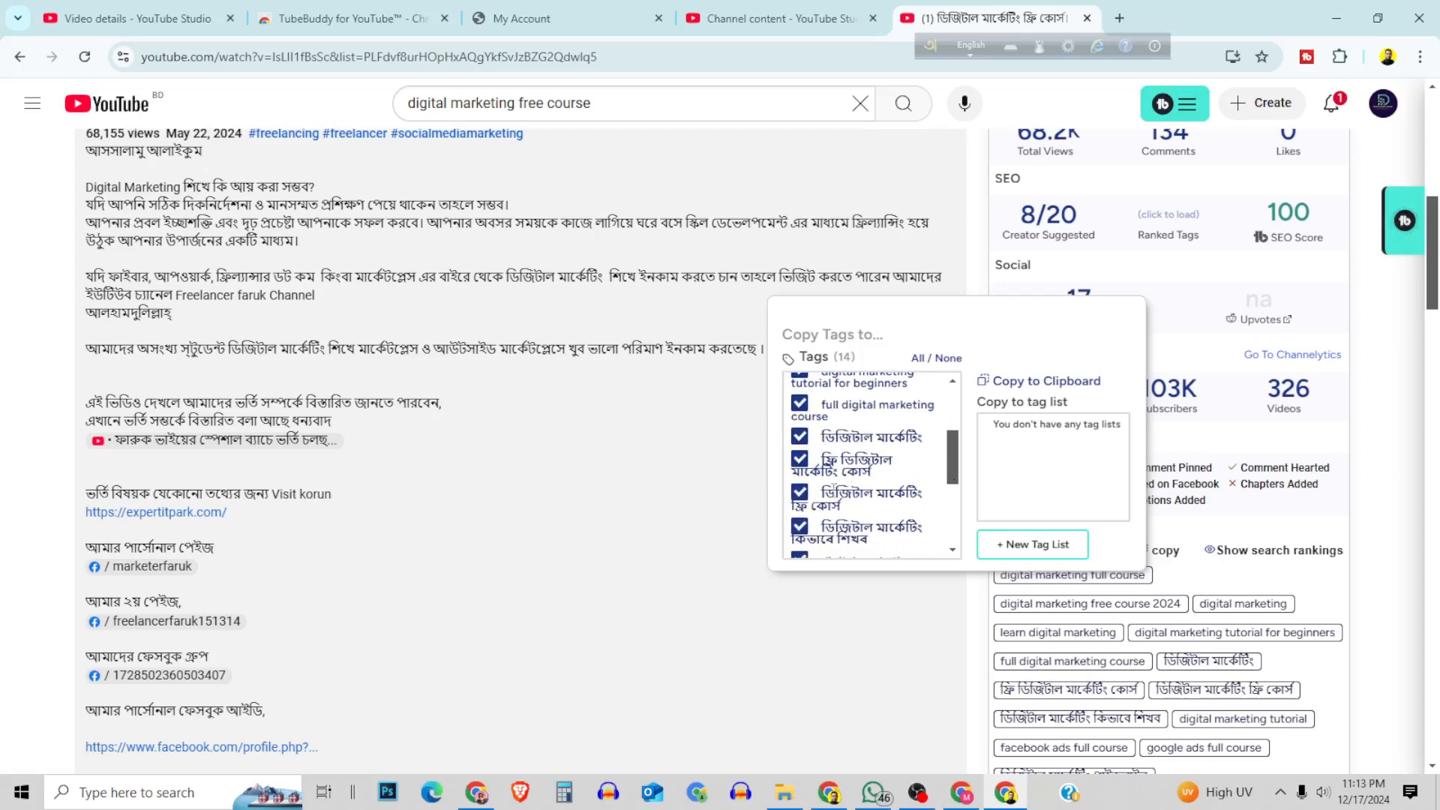
pyautogui.click(798, 460)
pyautogui.moveTo(955, 469); pyautogui.dragTo(955, 503)
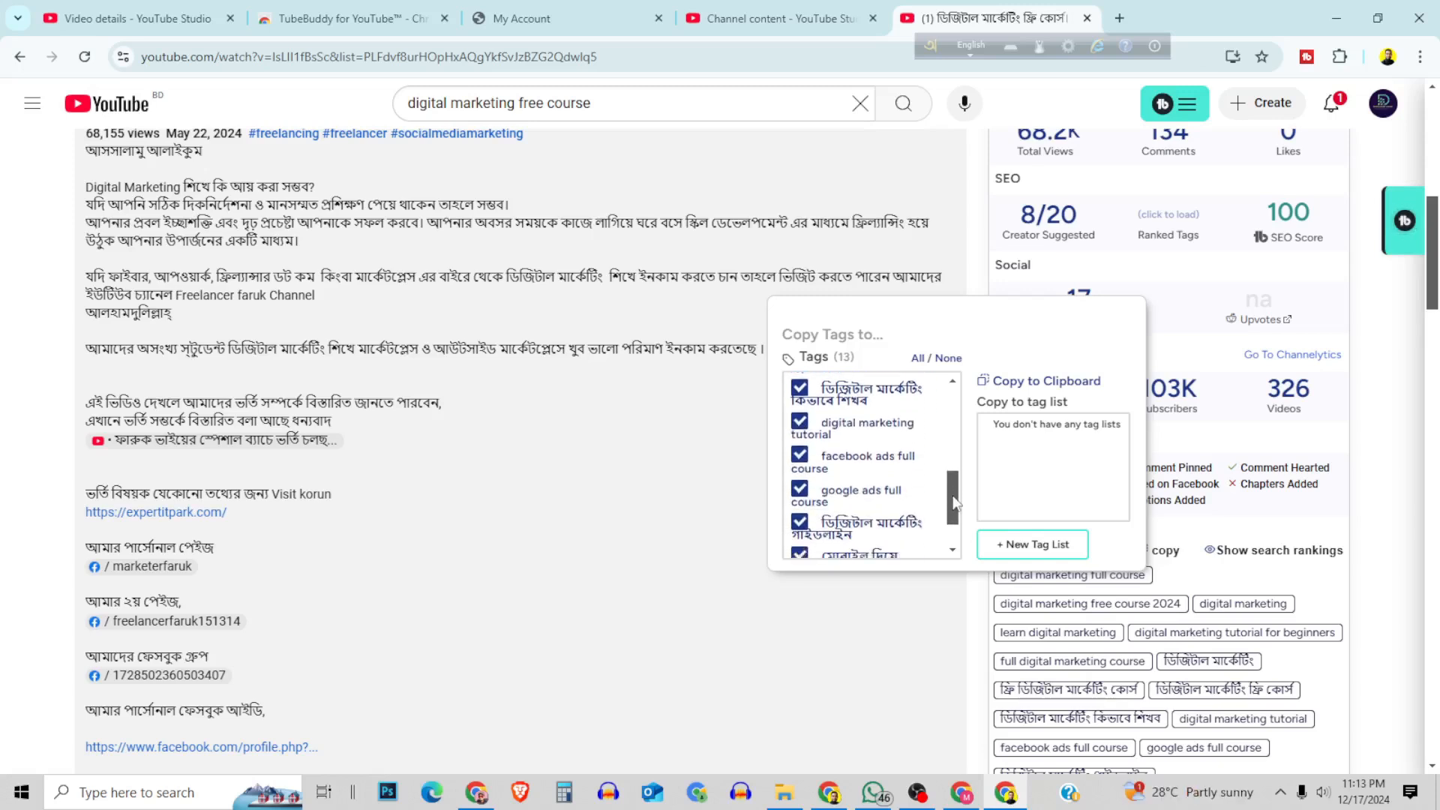
pyautogui.click(799, 455)
pyautogui.click(800, 492)
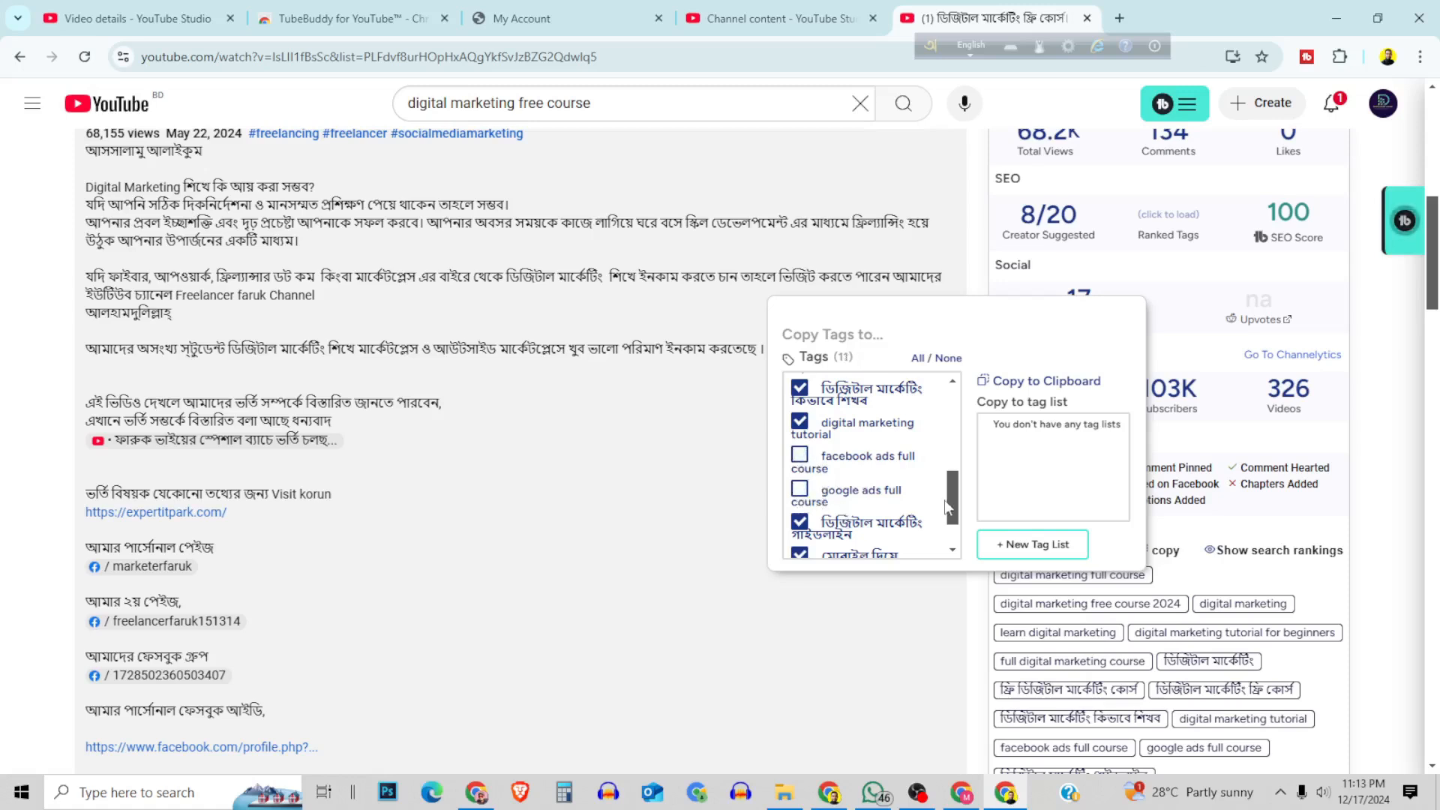
pyautogui.moveTo(957, 494); pyautogui.dragTo(958, 515)
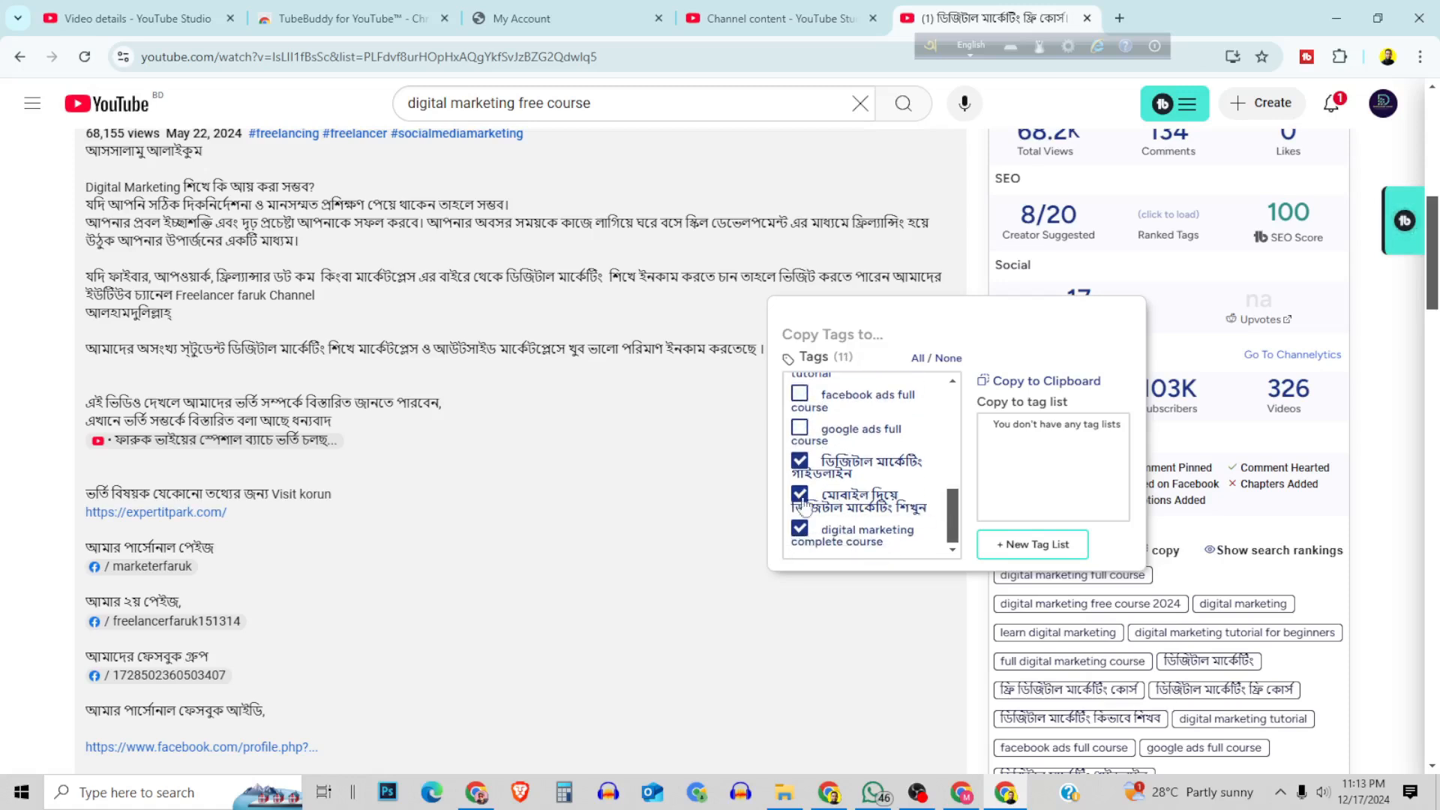
pyautogui.click(799, 460)
pyautogui.click(799, 528)
# Copy the remaining selected tags to the clipboard and paste them into the own video's tags in YouTube Studio.
pyautogui.scroll(3, 825, 502)
pyautogui.scroll(2, 817, 502)
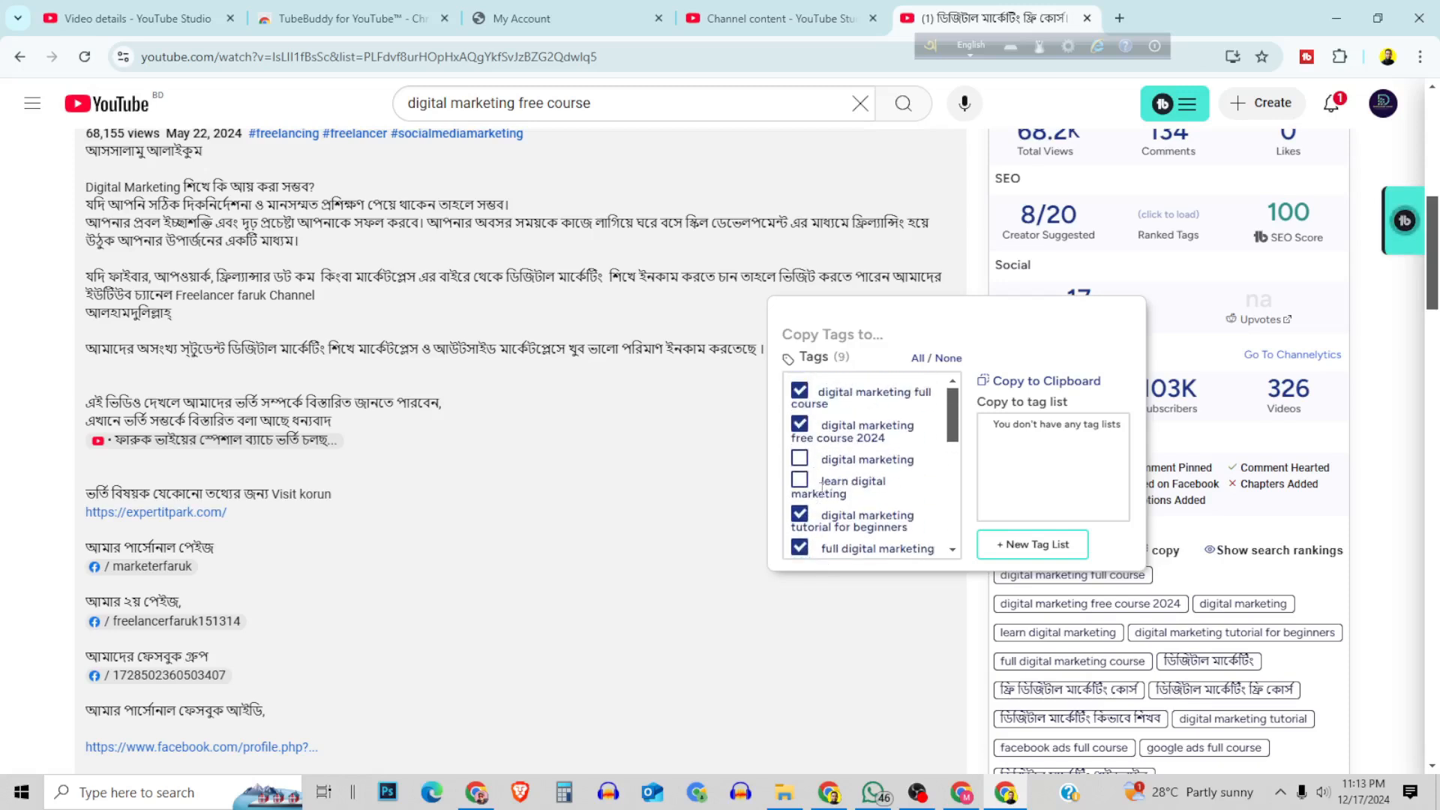
pyautogui.click(1051, 382)
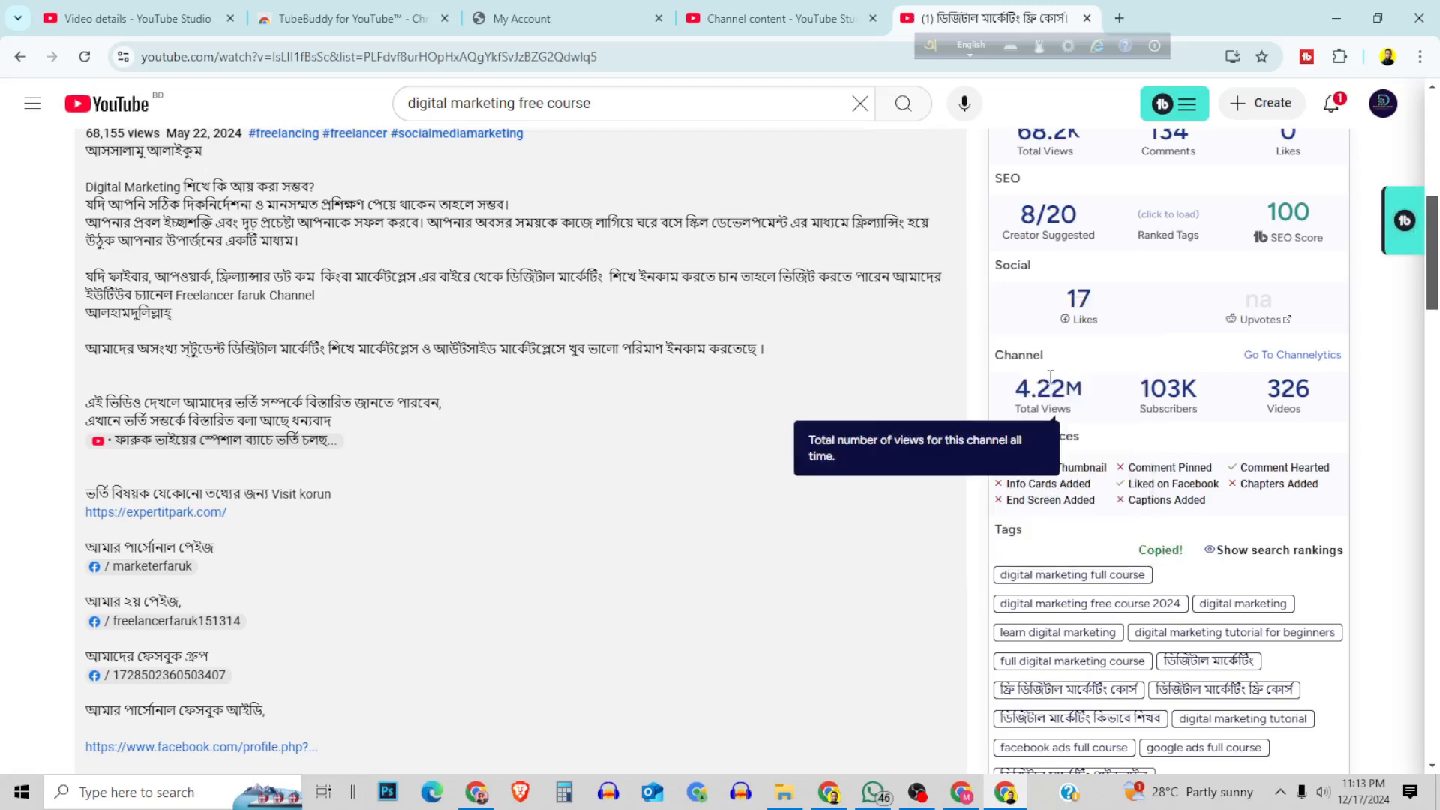
pyautogui.click(208, 11)
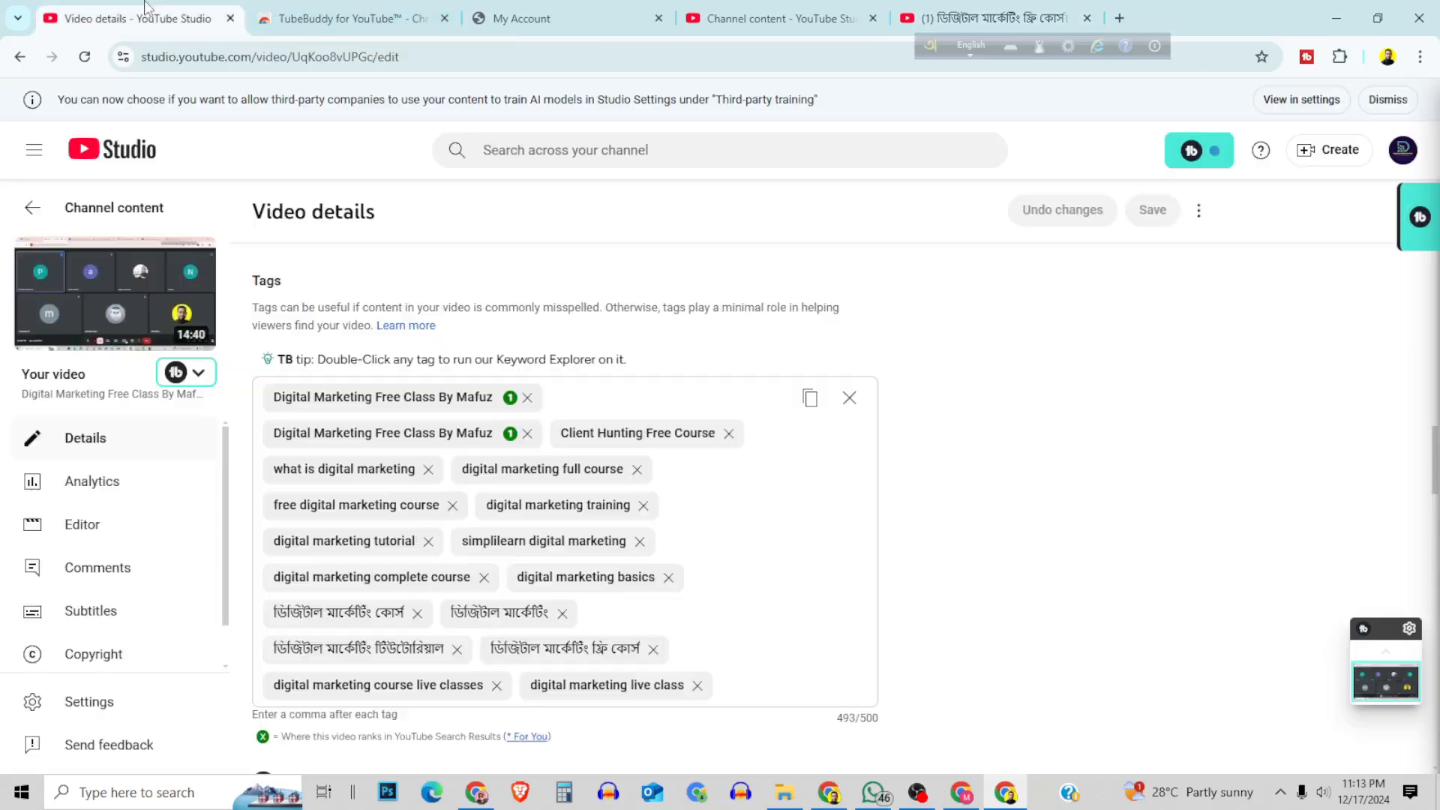
pyautogui.click(752, 696)
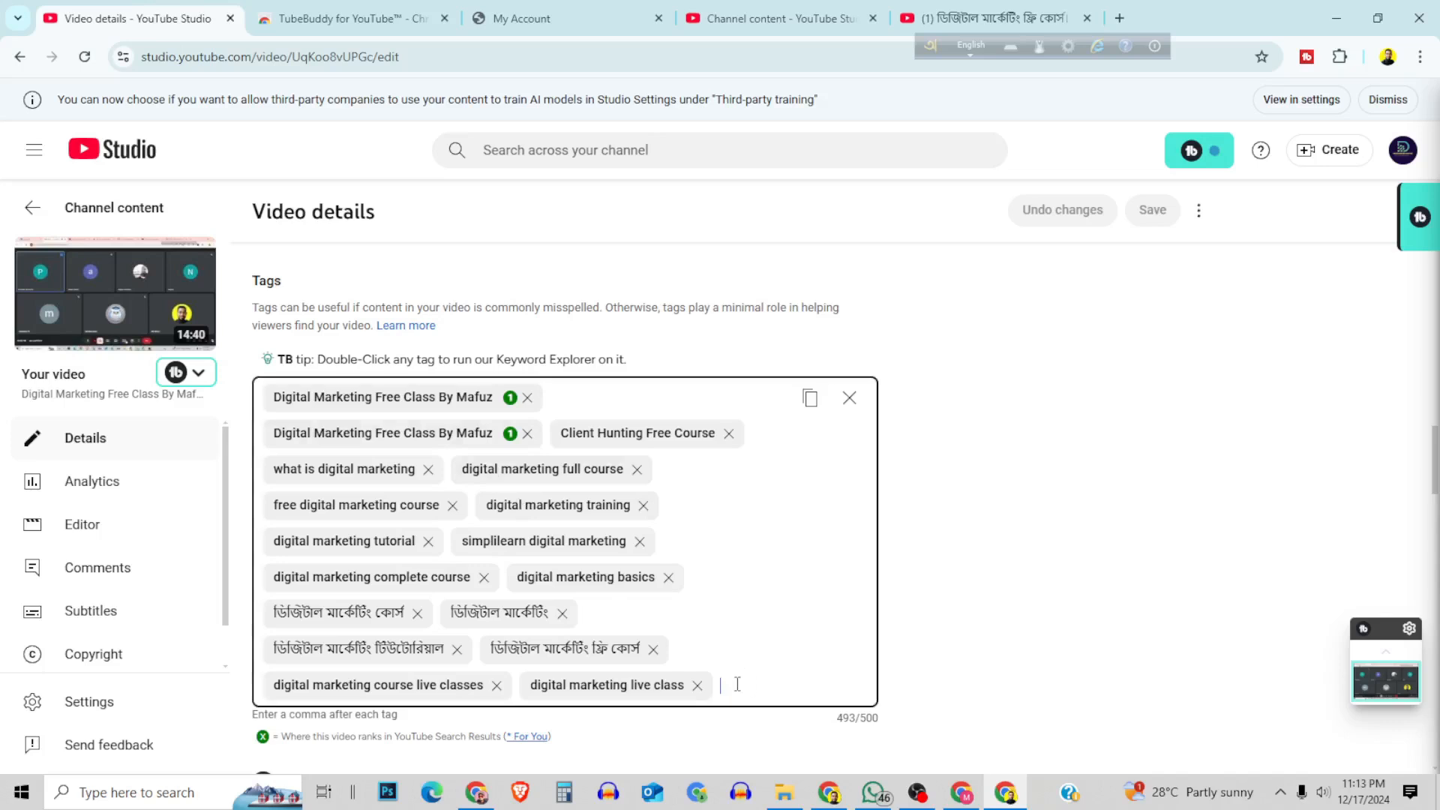
pyautogui.rightClick(735, 683)
pyautogui.click(764, 477)
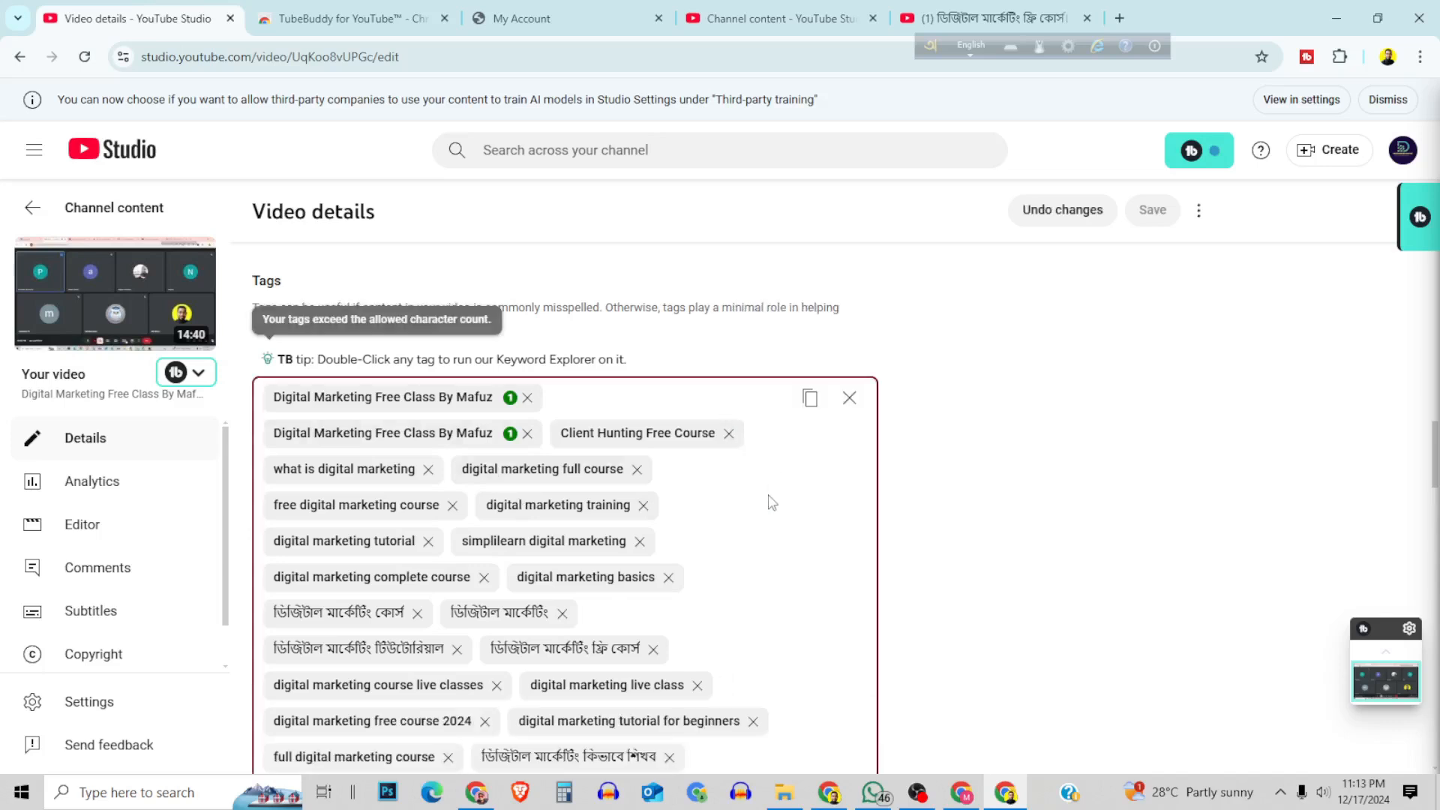
# Remove the tags "digital marketing tutorial", "digital marketing complete course", "digital marketing basics", "simplilearn digital marketing", "ডিজিটাল মার্কেটিং কোর্স", "ডিজিটাল মার্কেটিং" and "ডিজিটাল মার্কেটিং ফ্রি কোর্স".
pyautogui.scroll(-4, 719, 600)
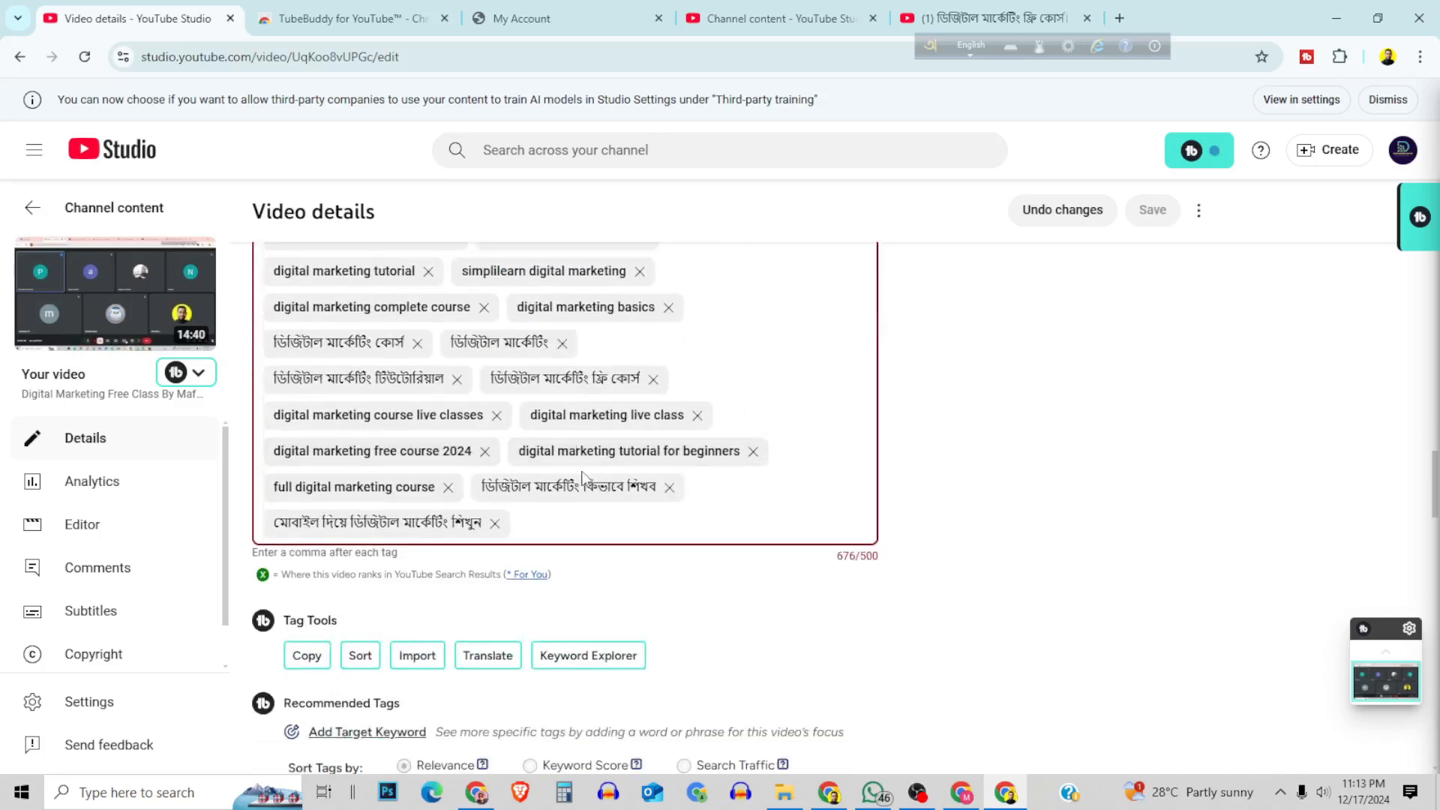
pyautogui.scroll(3, 597, 480)
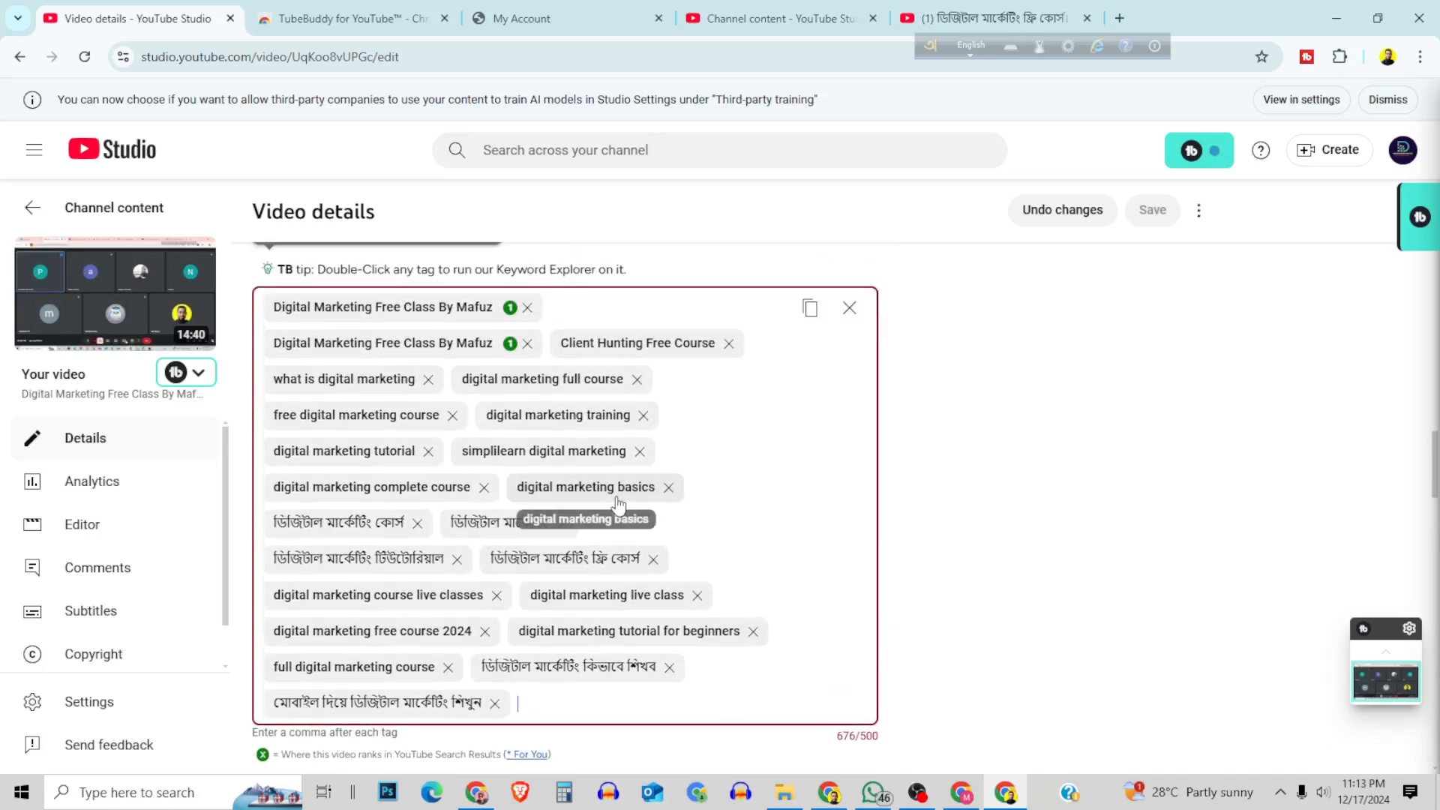
pyautogui.click(668, 488)
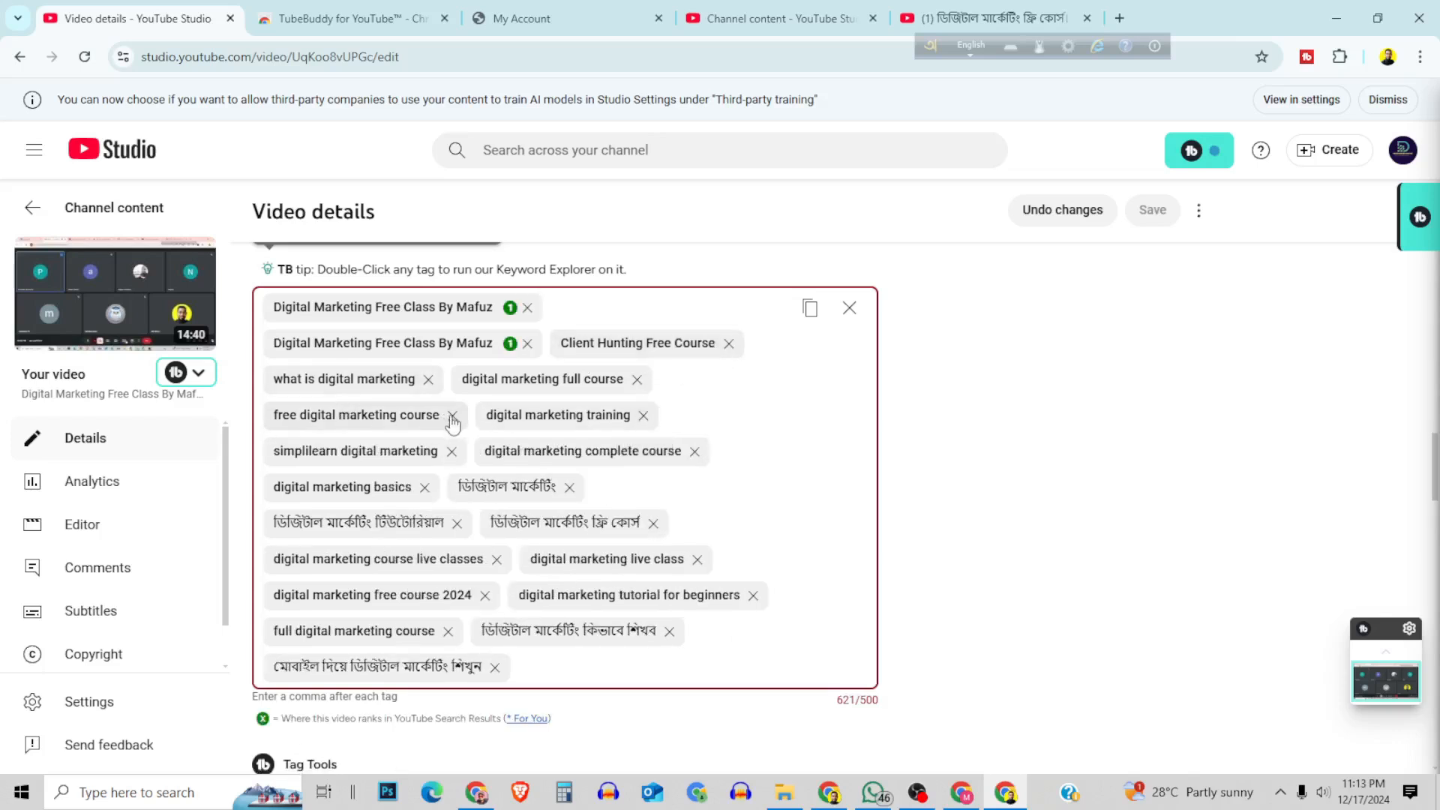
pyautogui.click(456, 523)
pyautogui.click(423, 487)
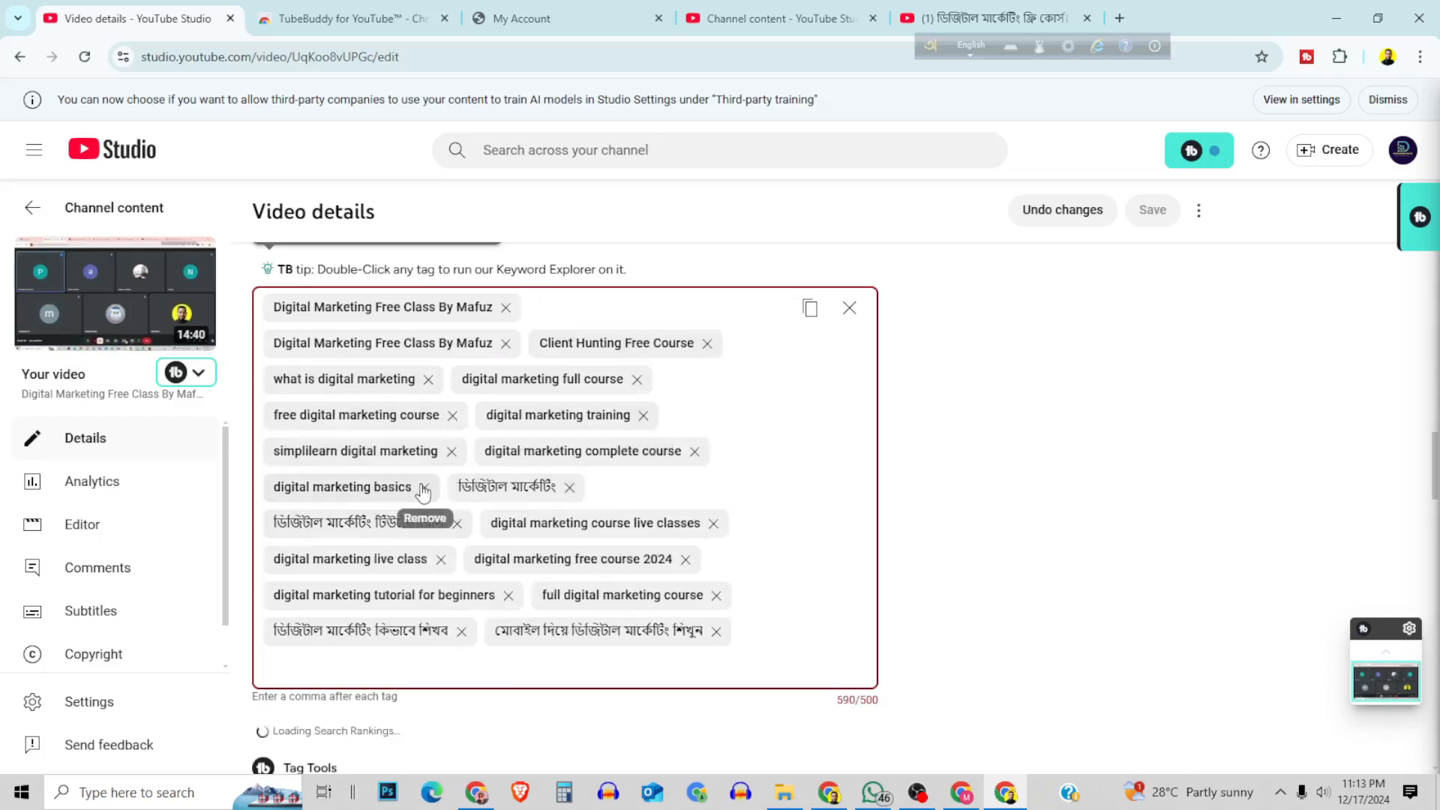
pyautogui.click(453, 456)
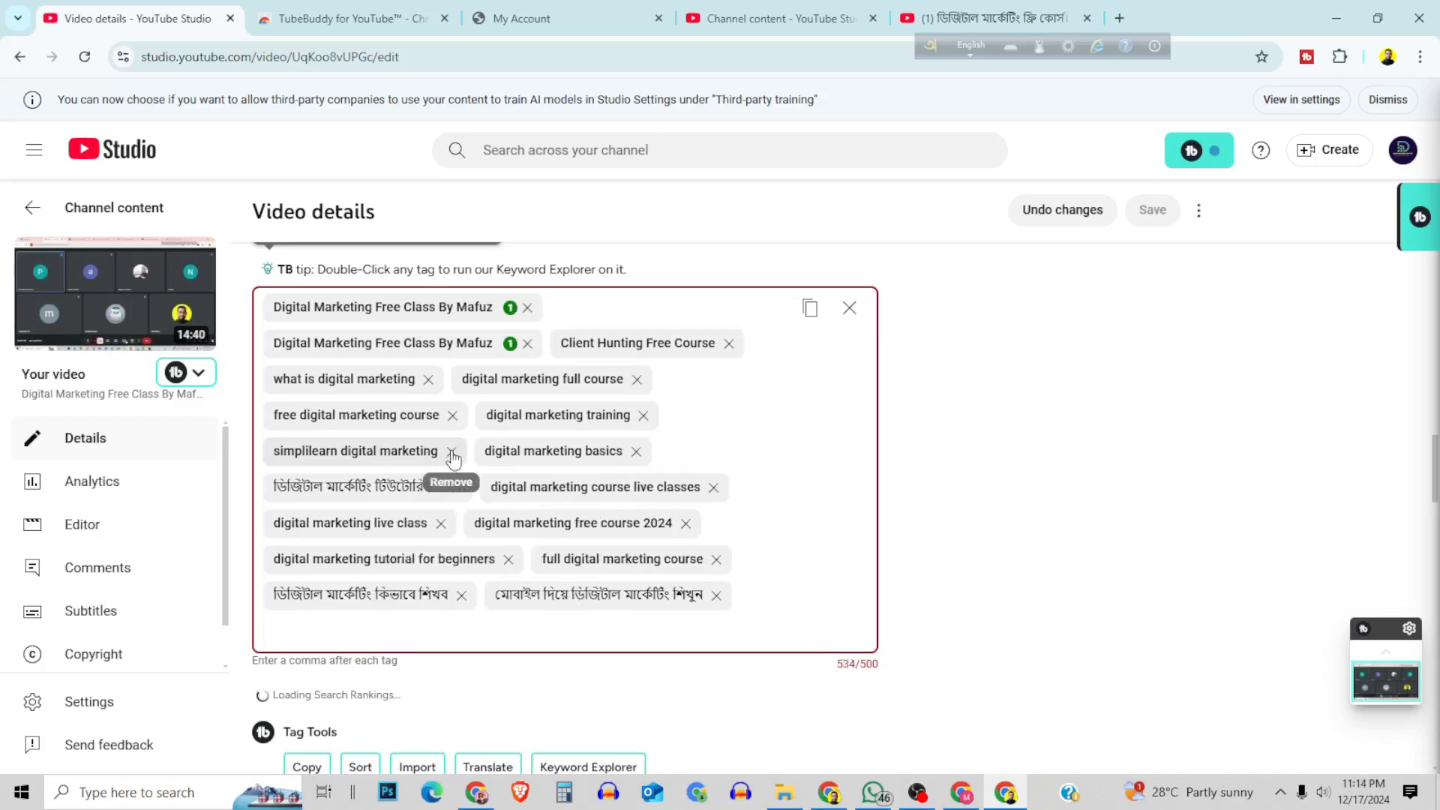
pyautogui.click(453, 456)
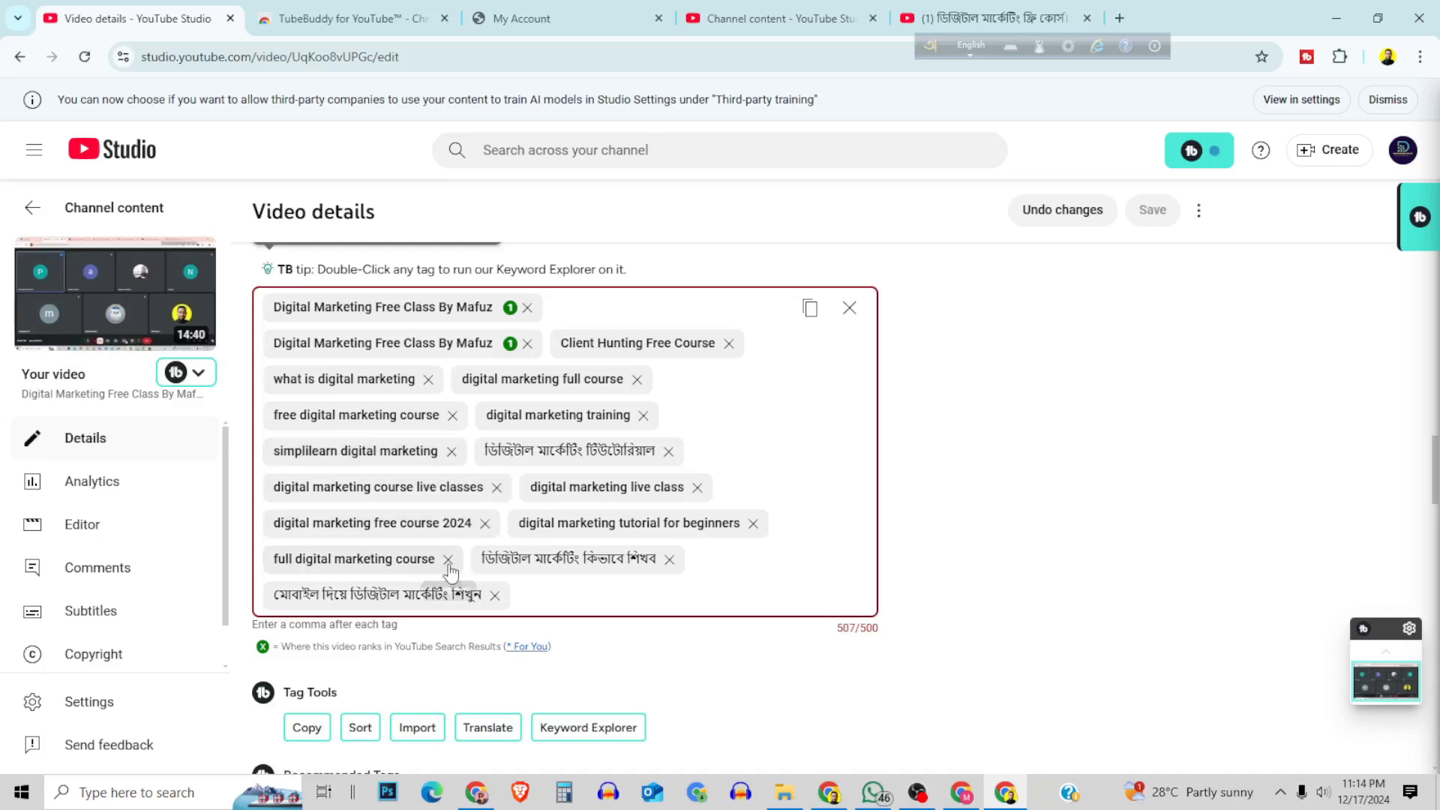
pyautogui.click(643, 416)
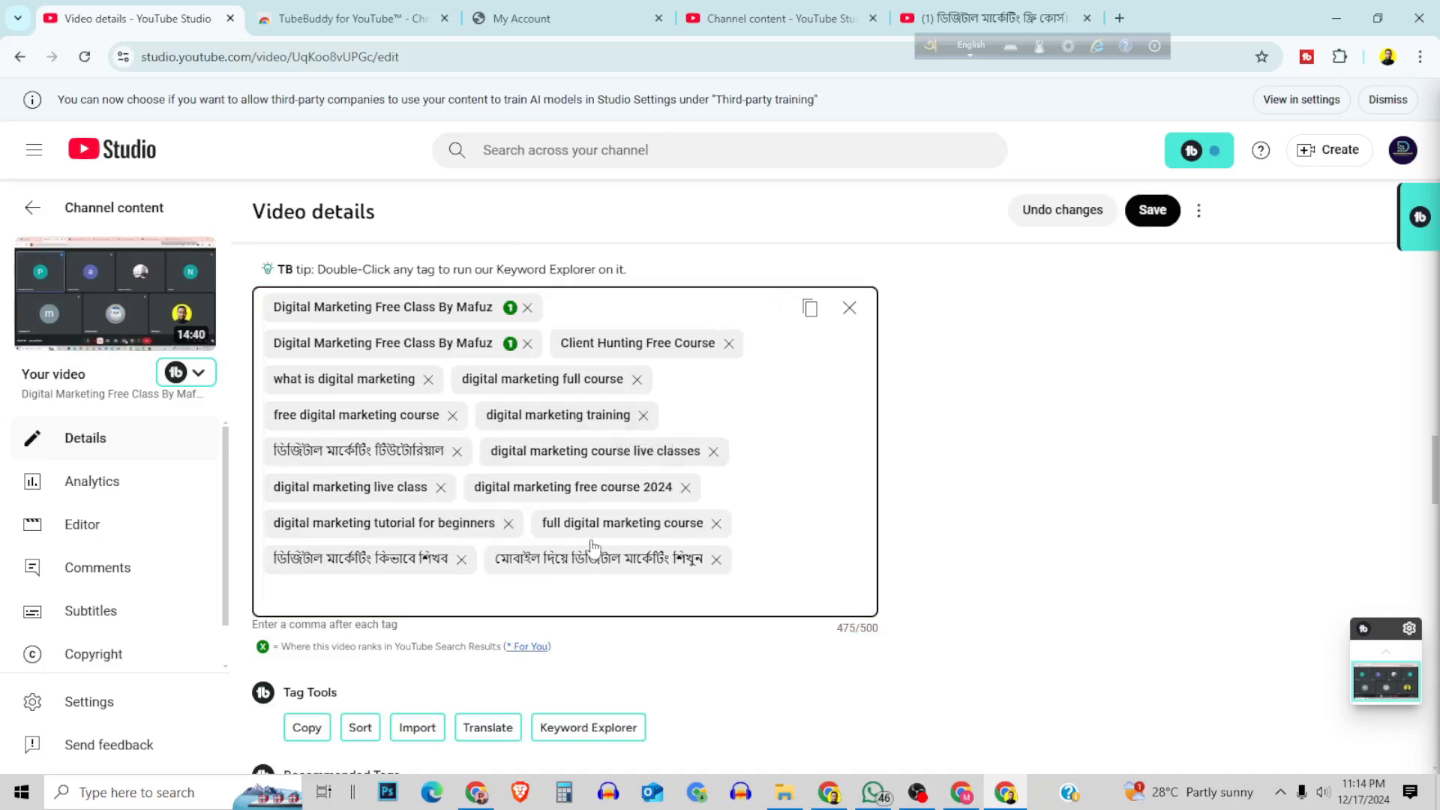
# Save the video's tag changes and reload the video details page.
pyautogui.click(1153, 211)
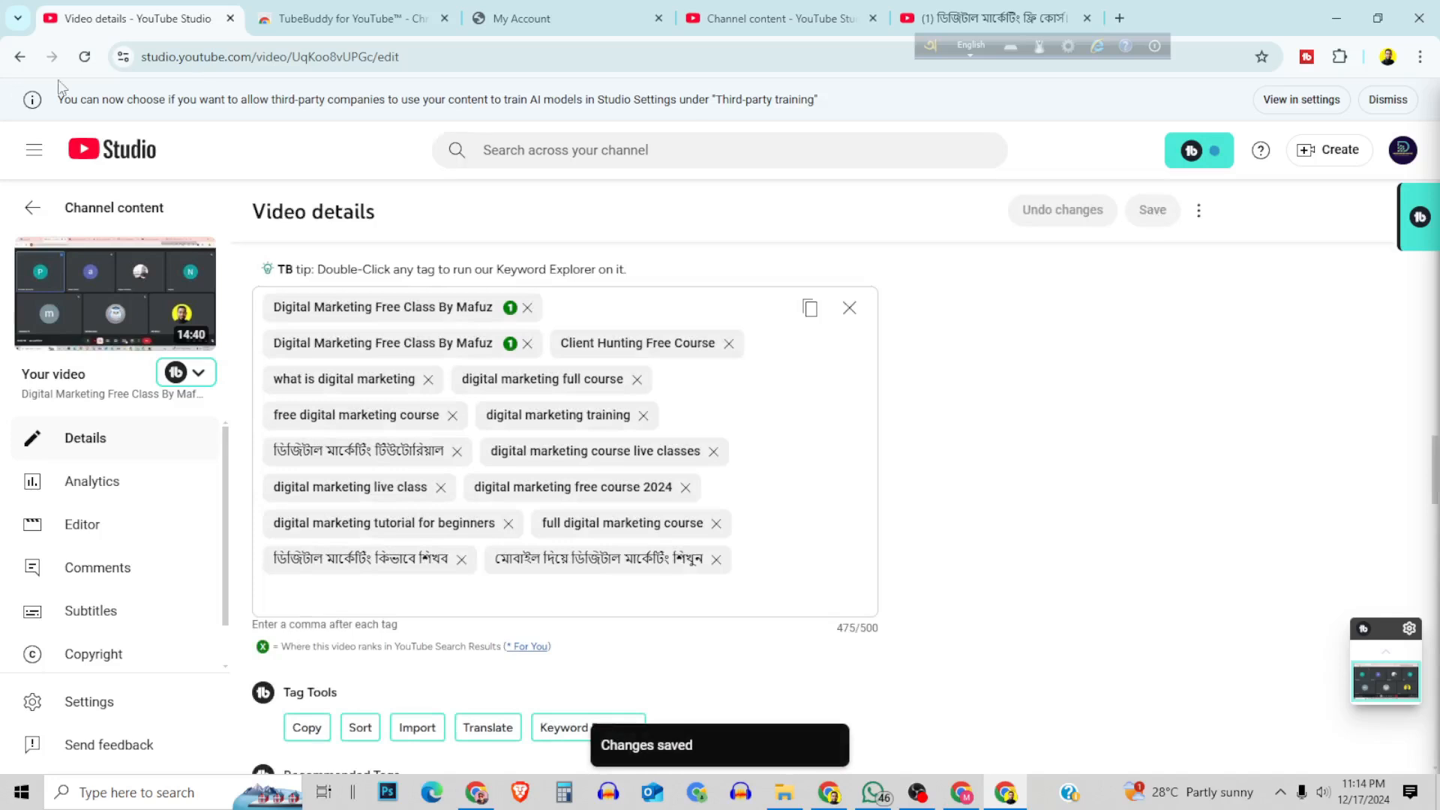
pyautogui.click(84, 56)
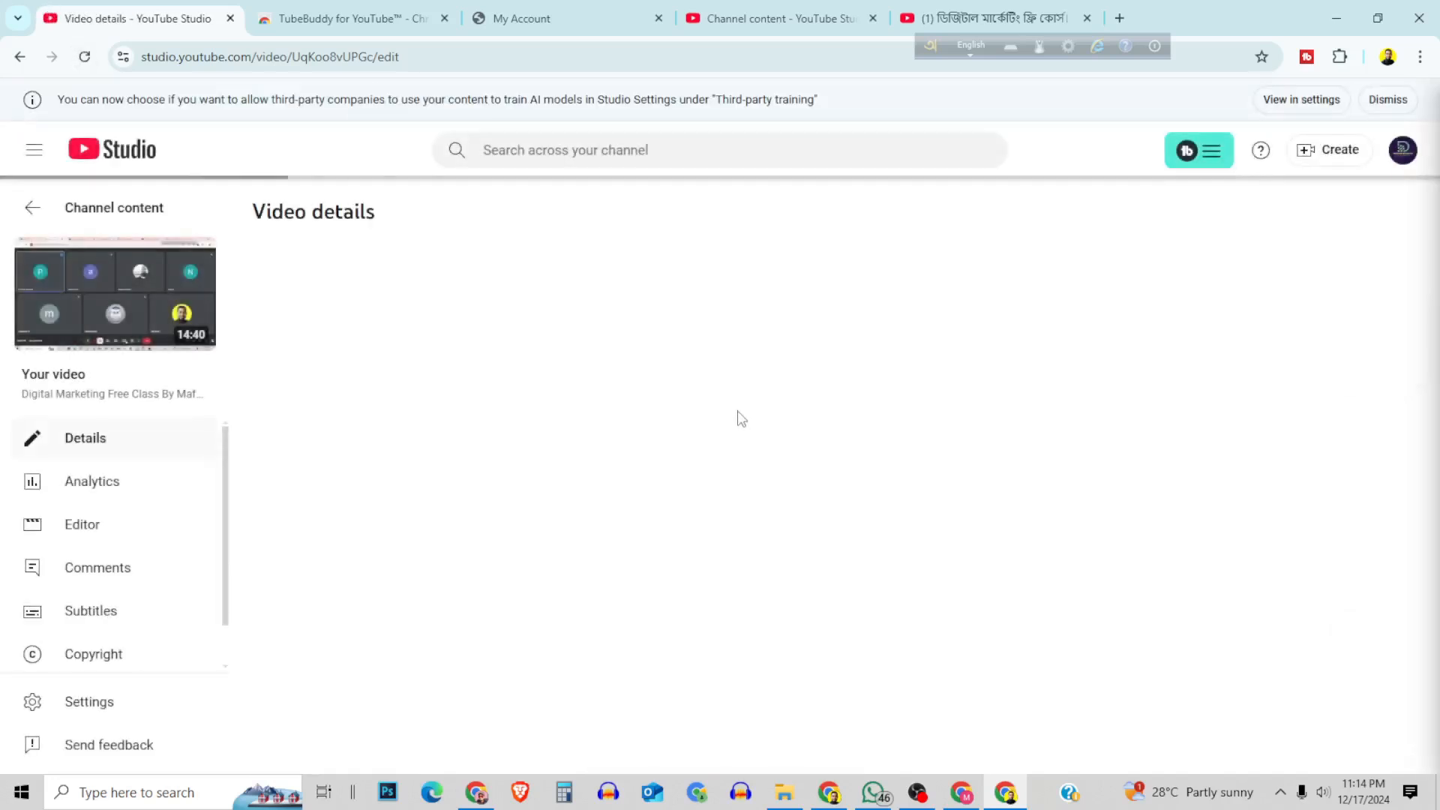
# Check the video's analytics overview, then return to its details and review the tag list.
pyautogui.click(103, 482)
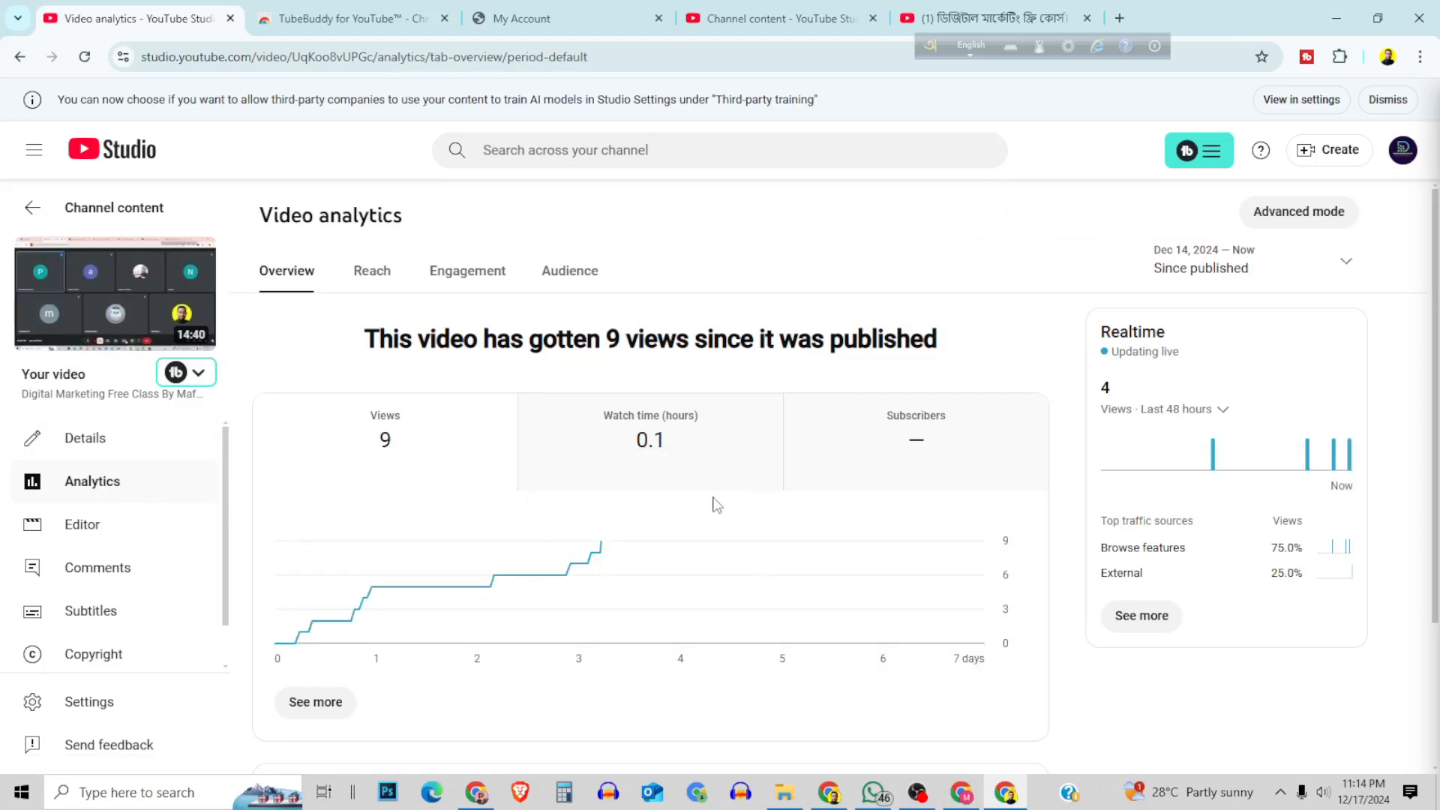
pyautogui.click(111, 447)
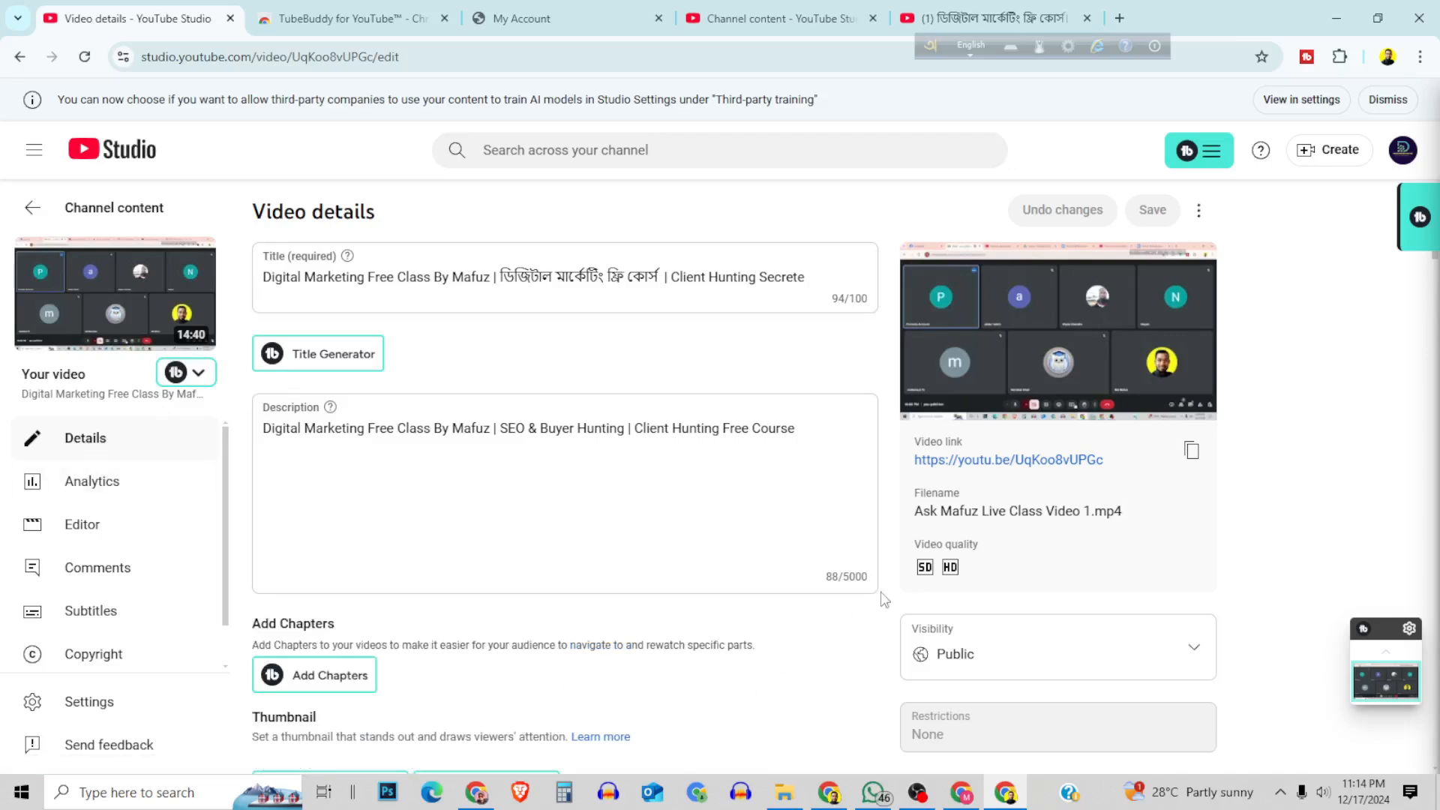
pyautogui.scroll(-3, 881, 598)
pyautogui.scroll(-9, 492, 559)
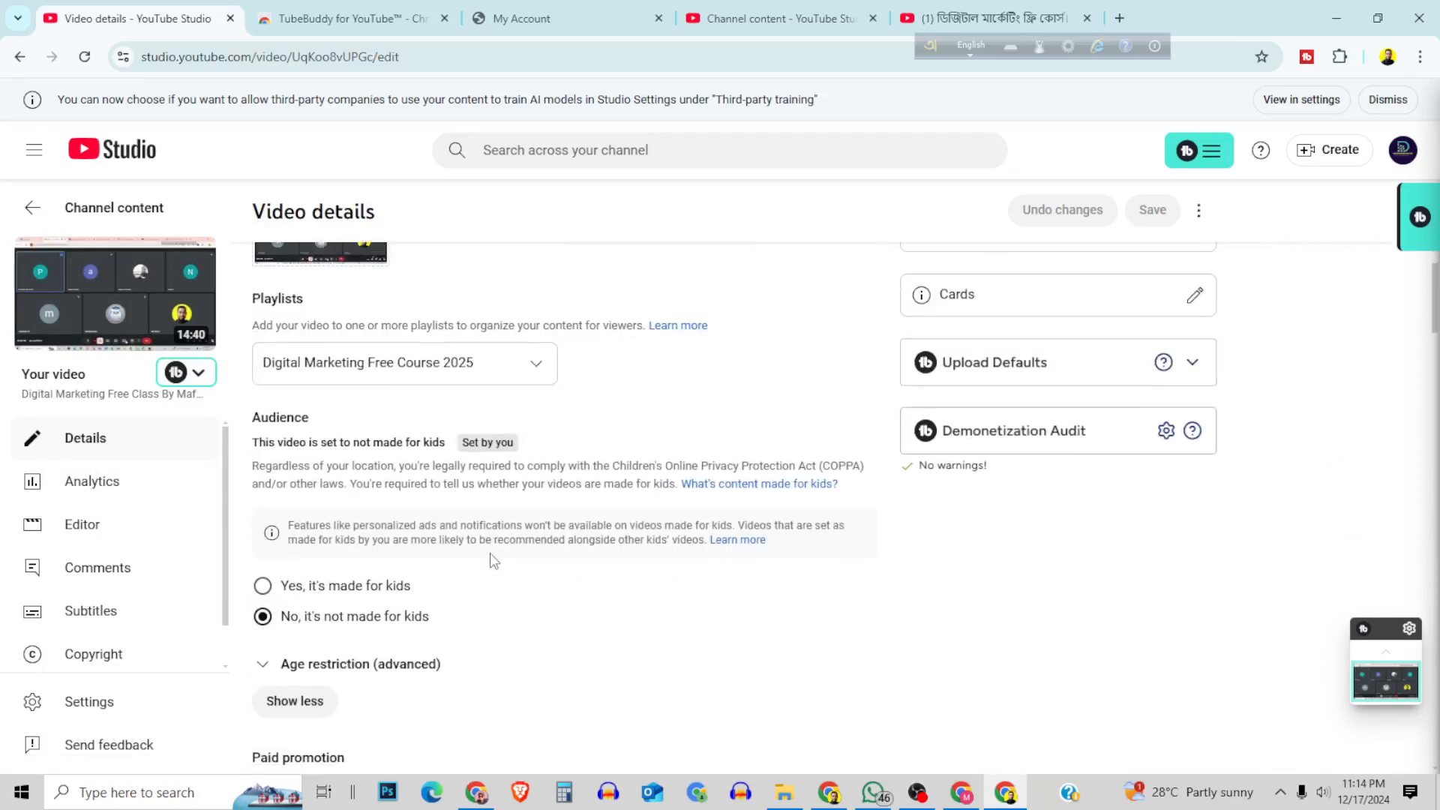
pyautogui.scroll(-12, 493, 560)
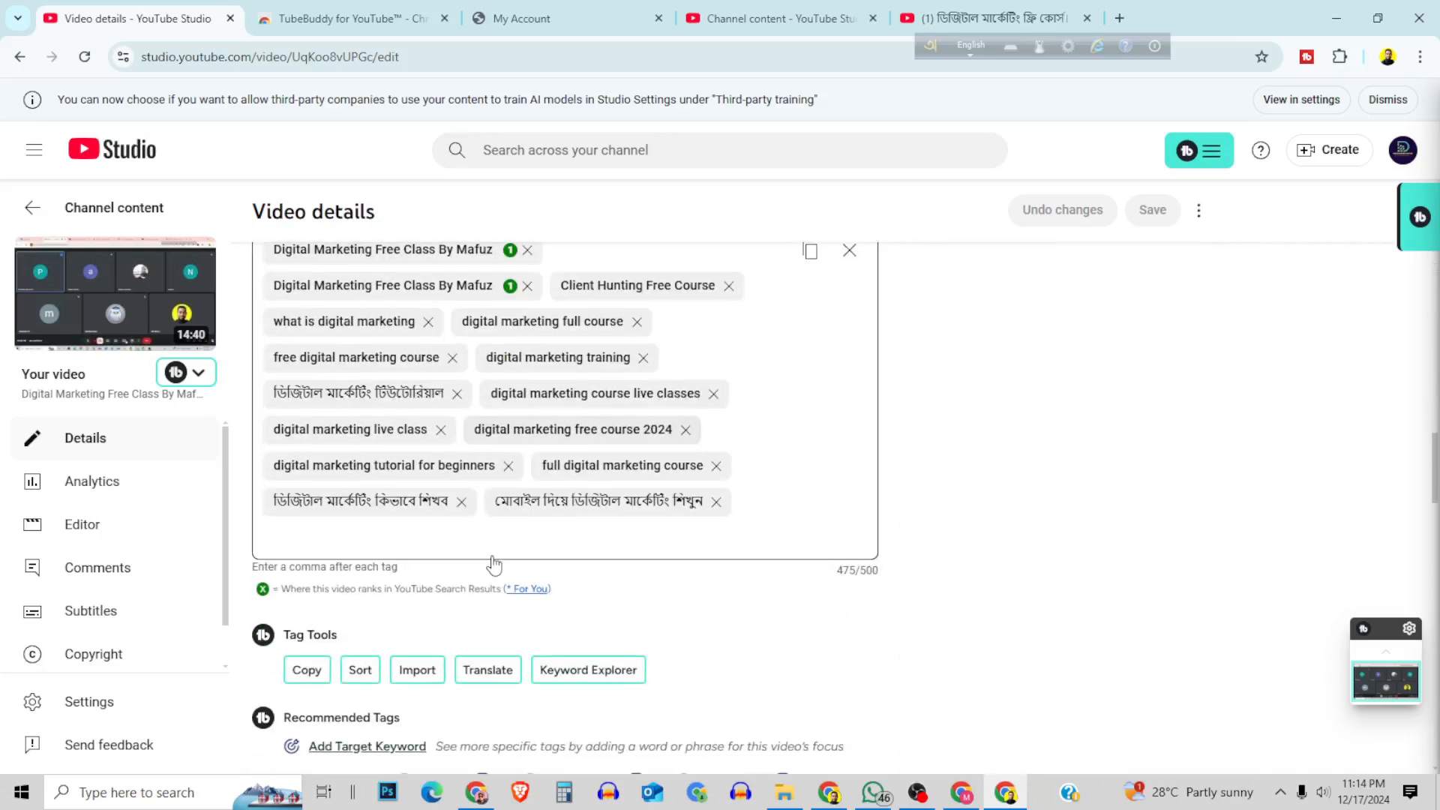
pyautogui.scroll(2, 493, 561)
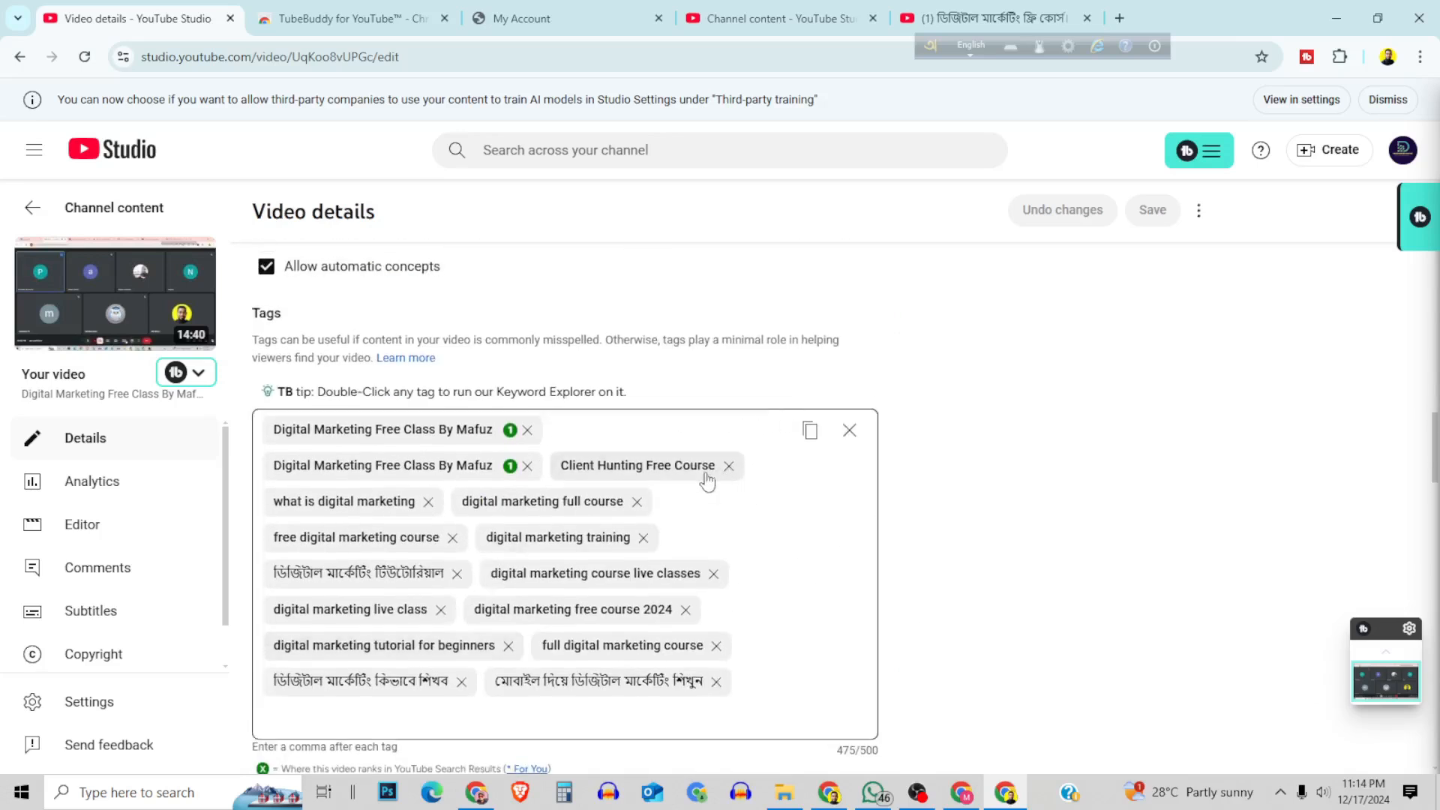
pyautogui.scroll(-5, 581, 488)
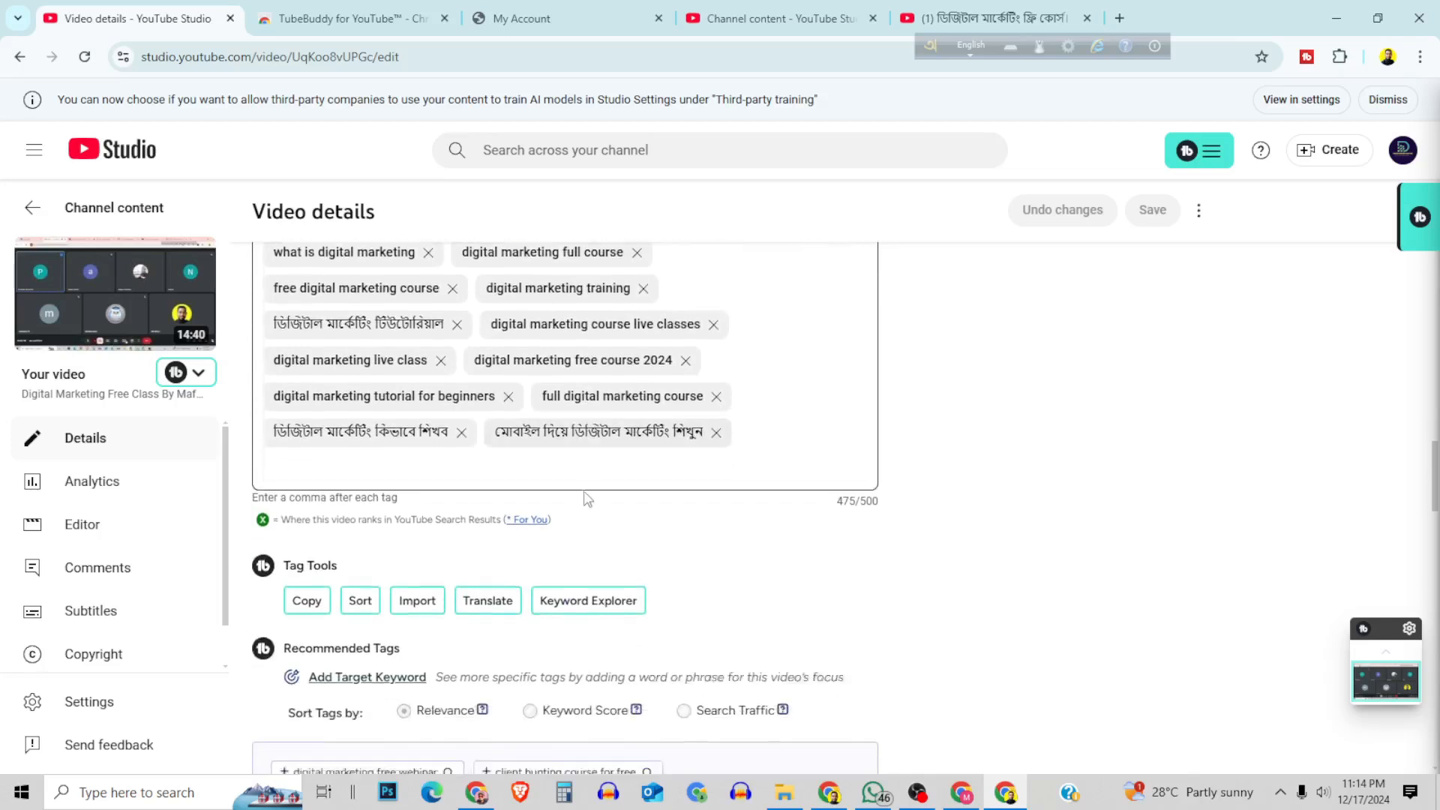
pyautogui.scroll(-6, 586, 512)
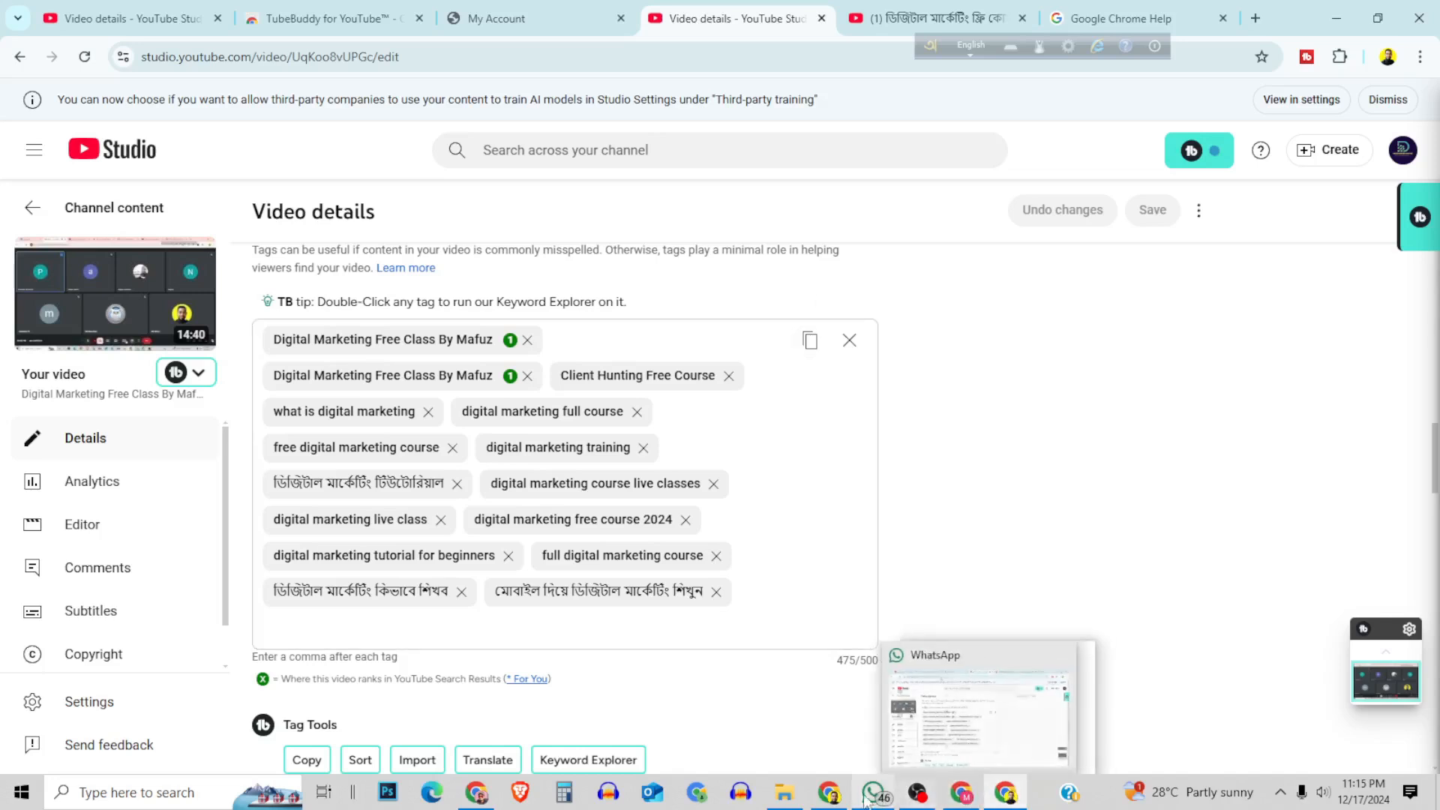
# Switch to the Chrome window showing Google Drive and open the "Email Signature" document.
pyautogui.click(829, 792)
pyautogui.doubleClick(375, 434)
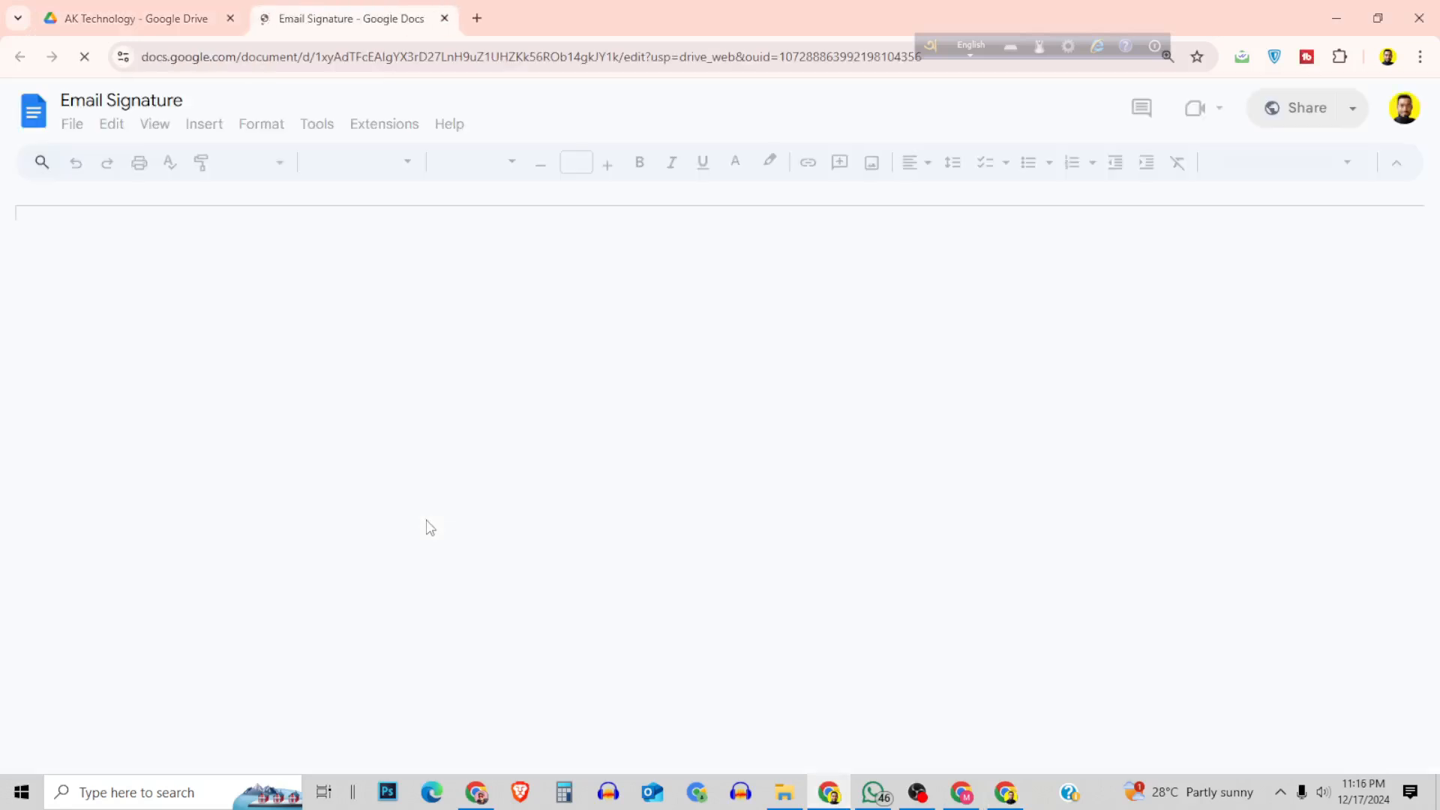